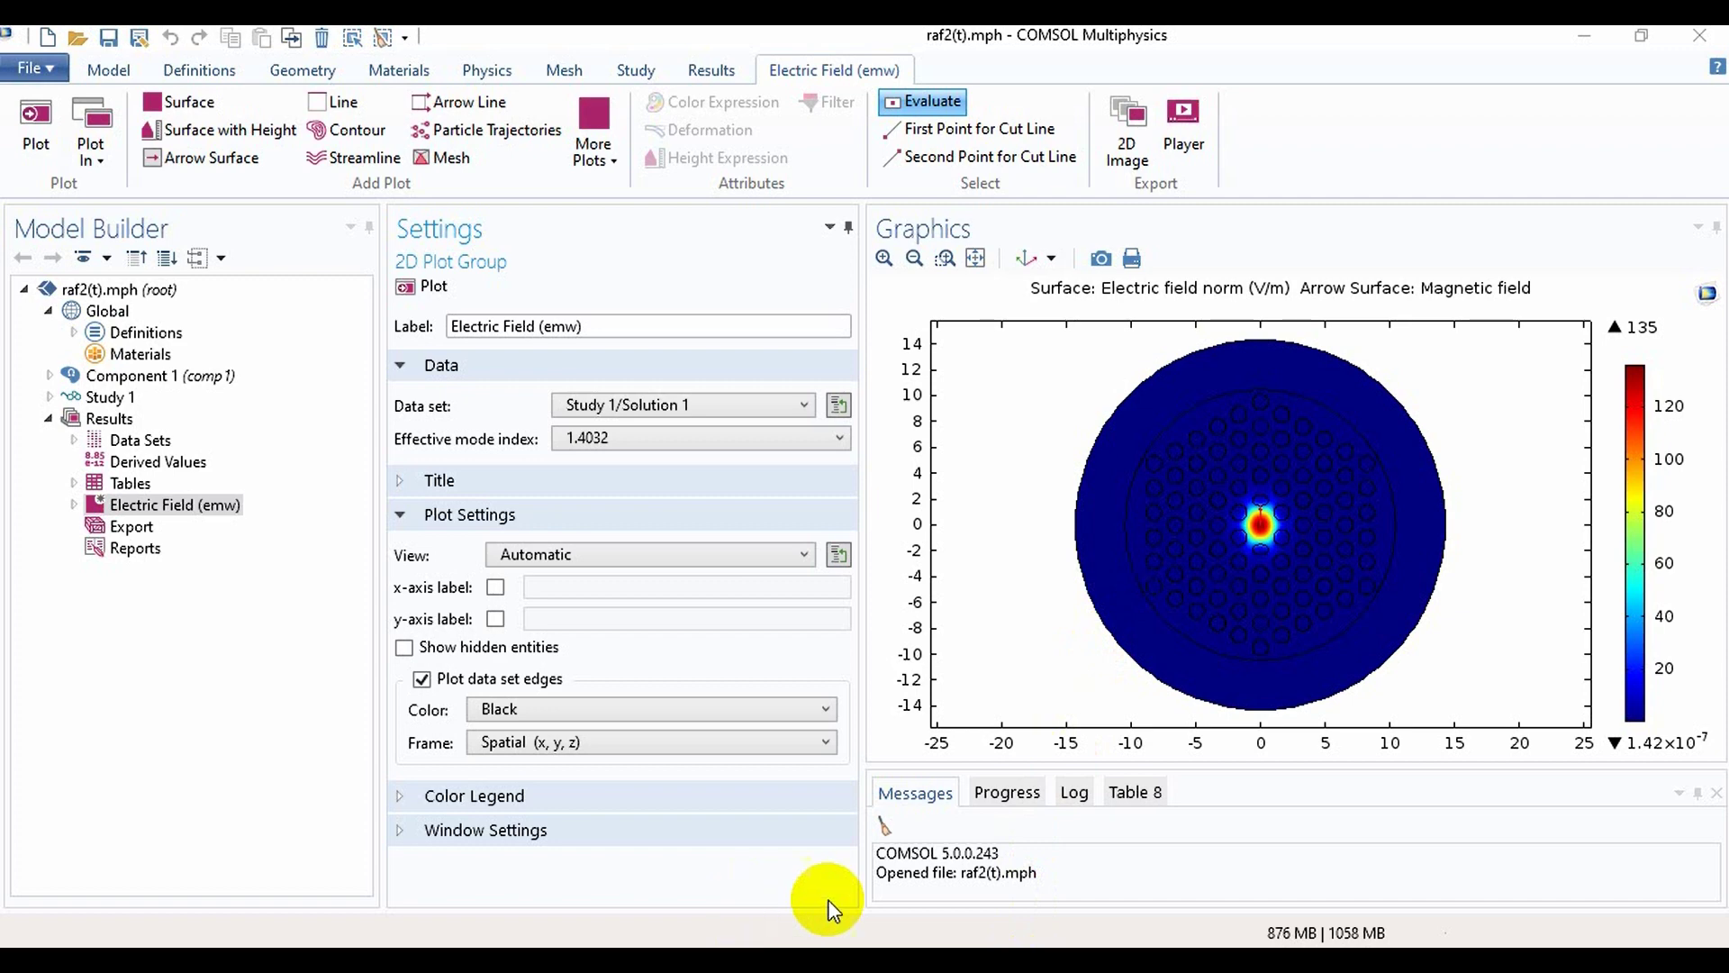
Step: Review the confinement loss formula and wavelength table in Word, and the Mode Analysis study settings in COMSOL
mouse_move(1311, 932)
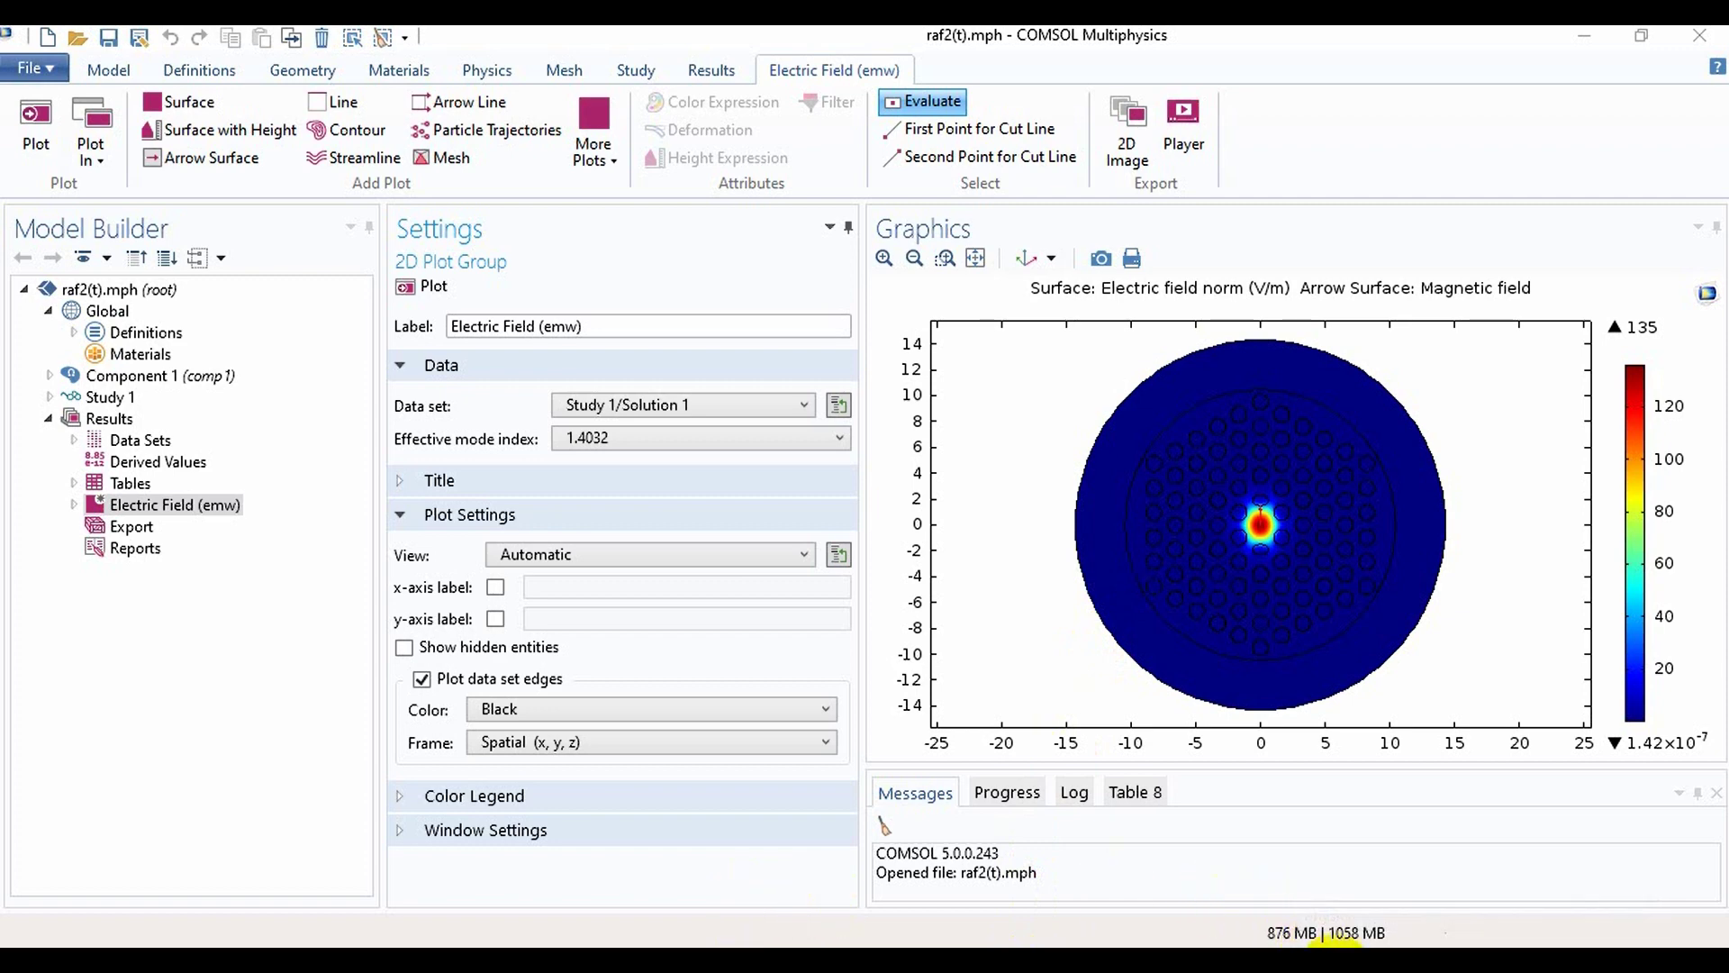
key("alt+Tab")
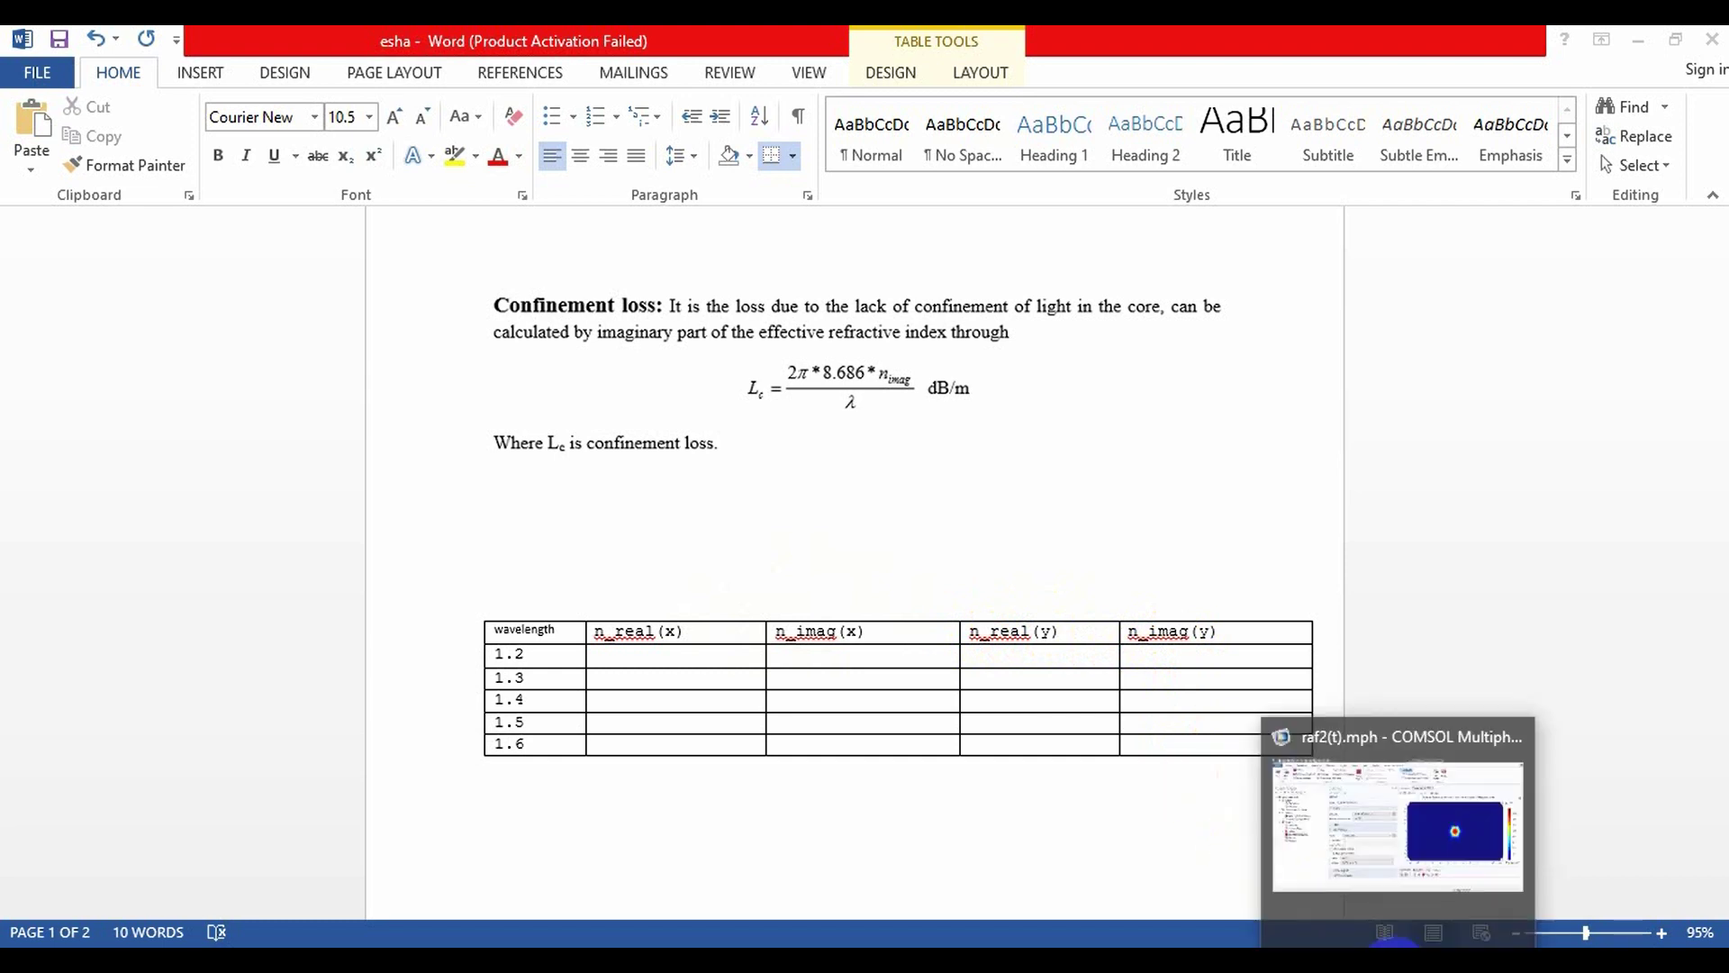
left_click(1392, 942)
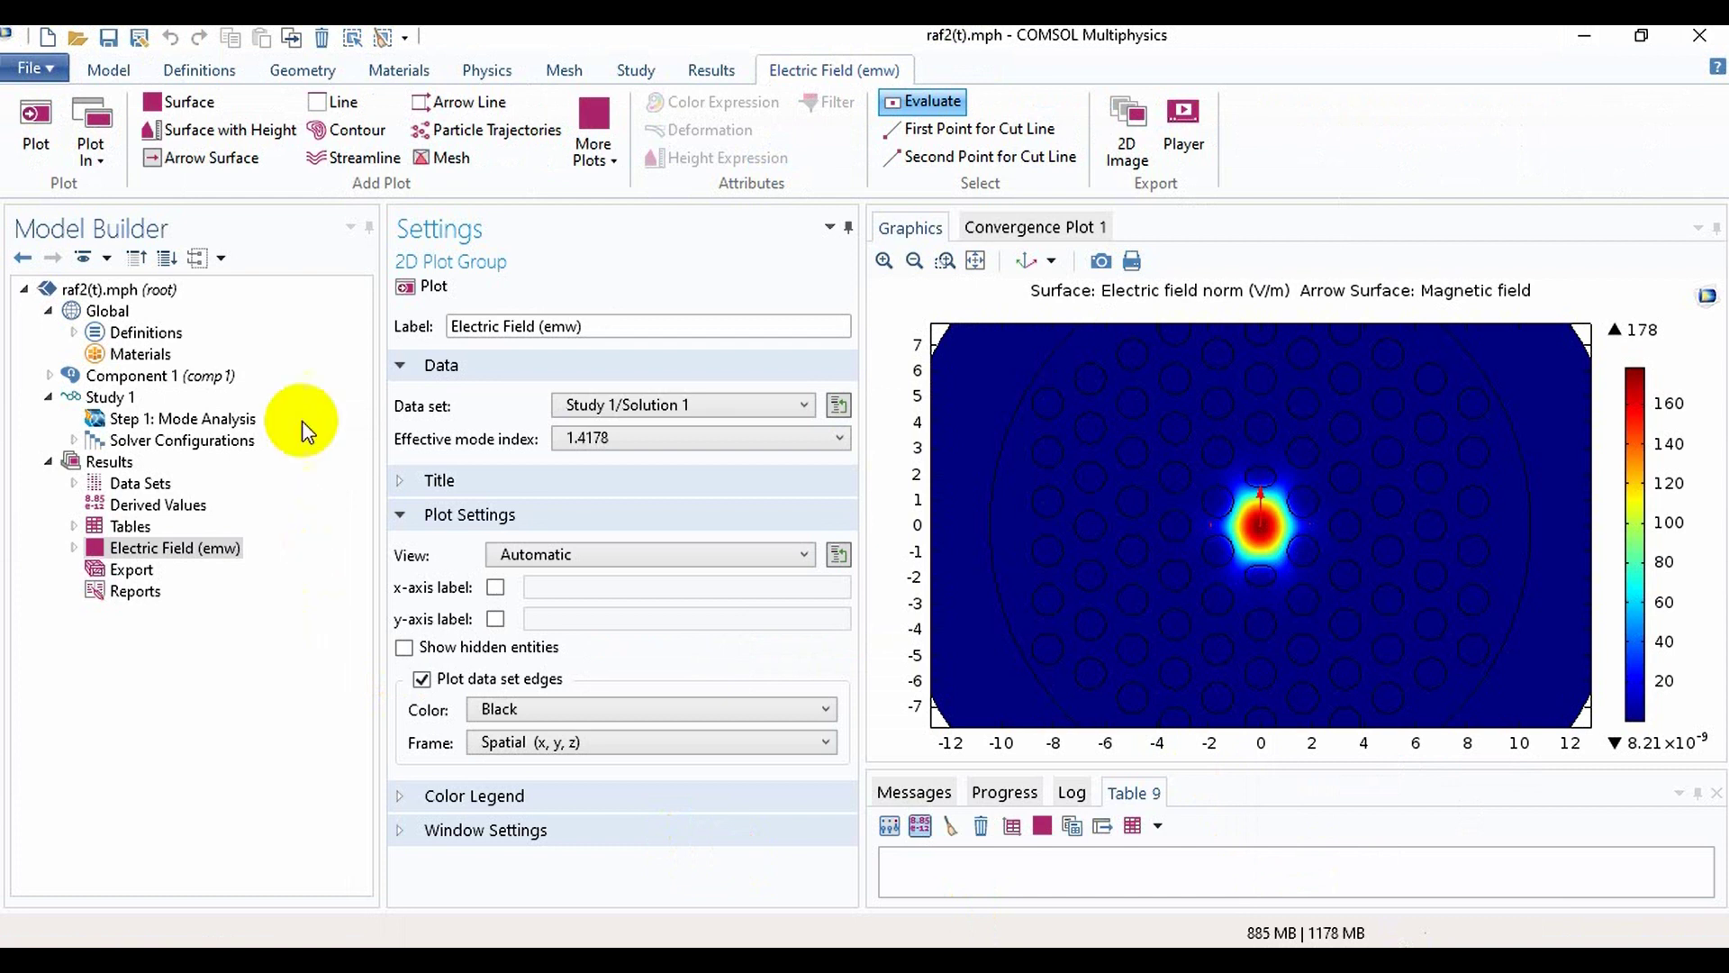
left_click(221, 425)
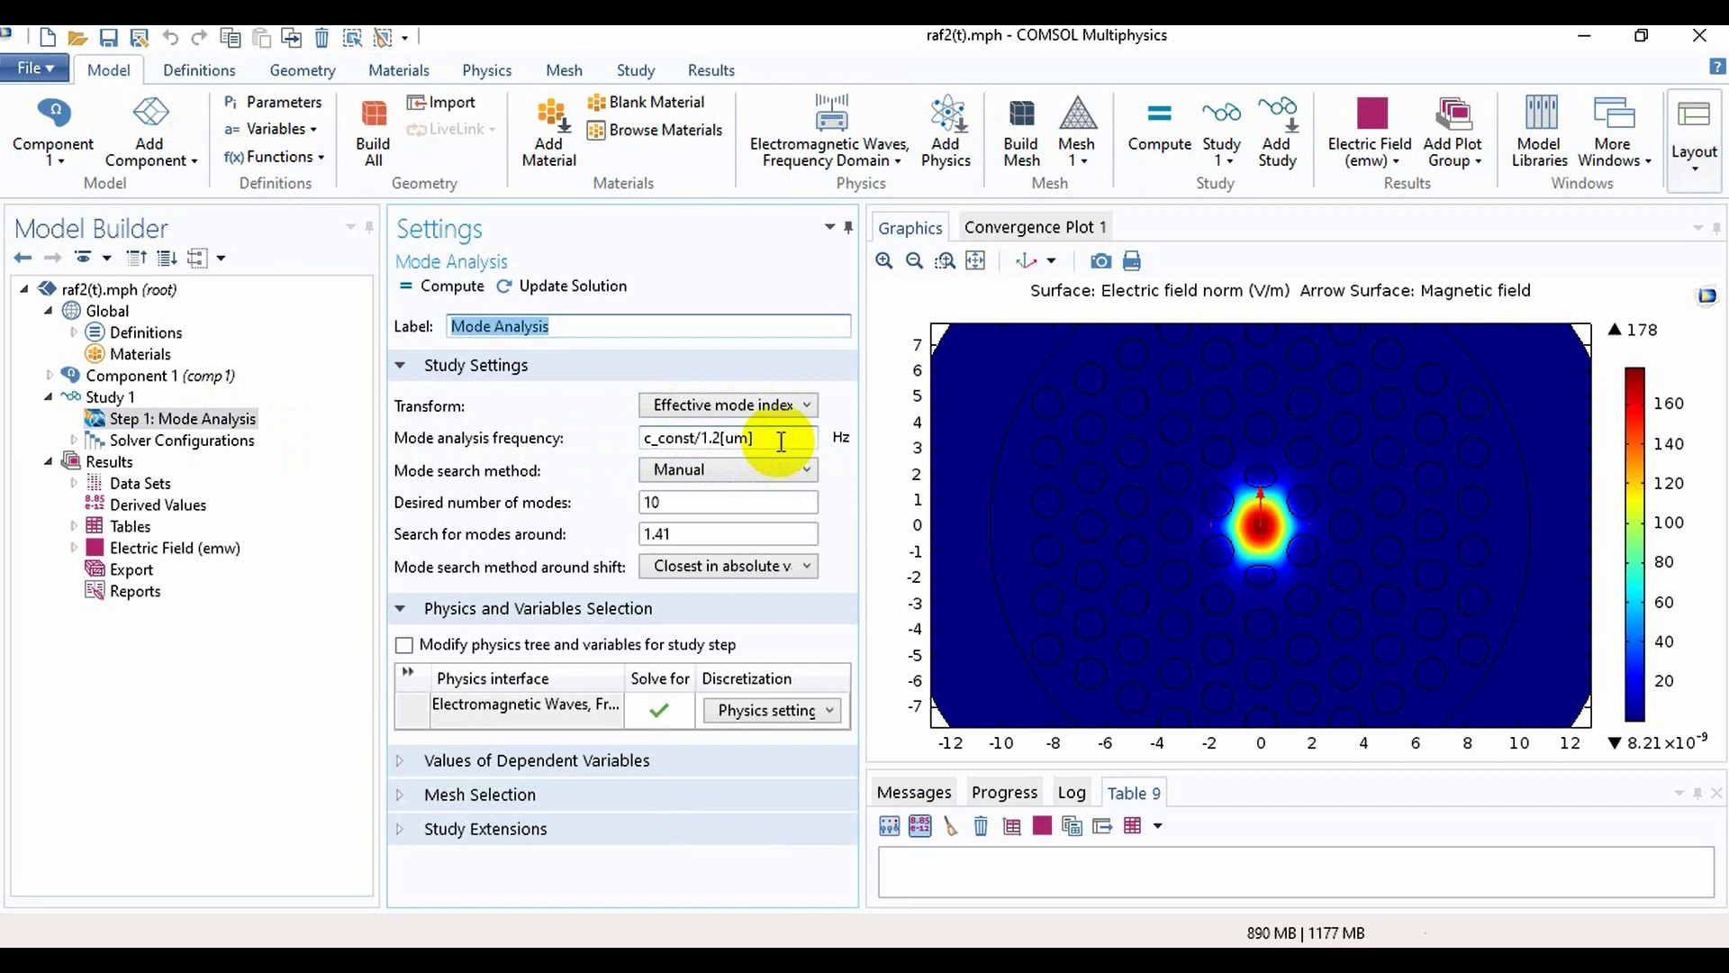
Step: Add a Global Evaluation under the Derived Values of the results
right_click(115, 464)
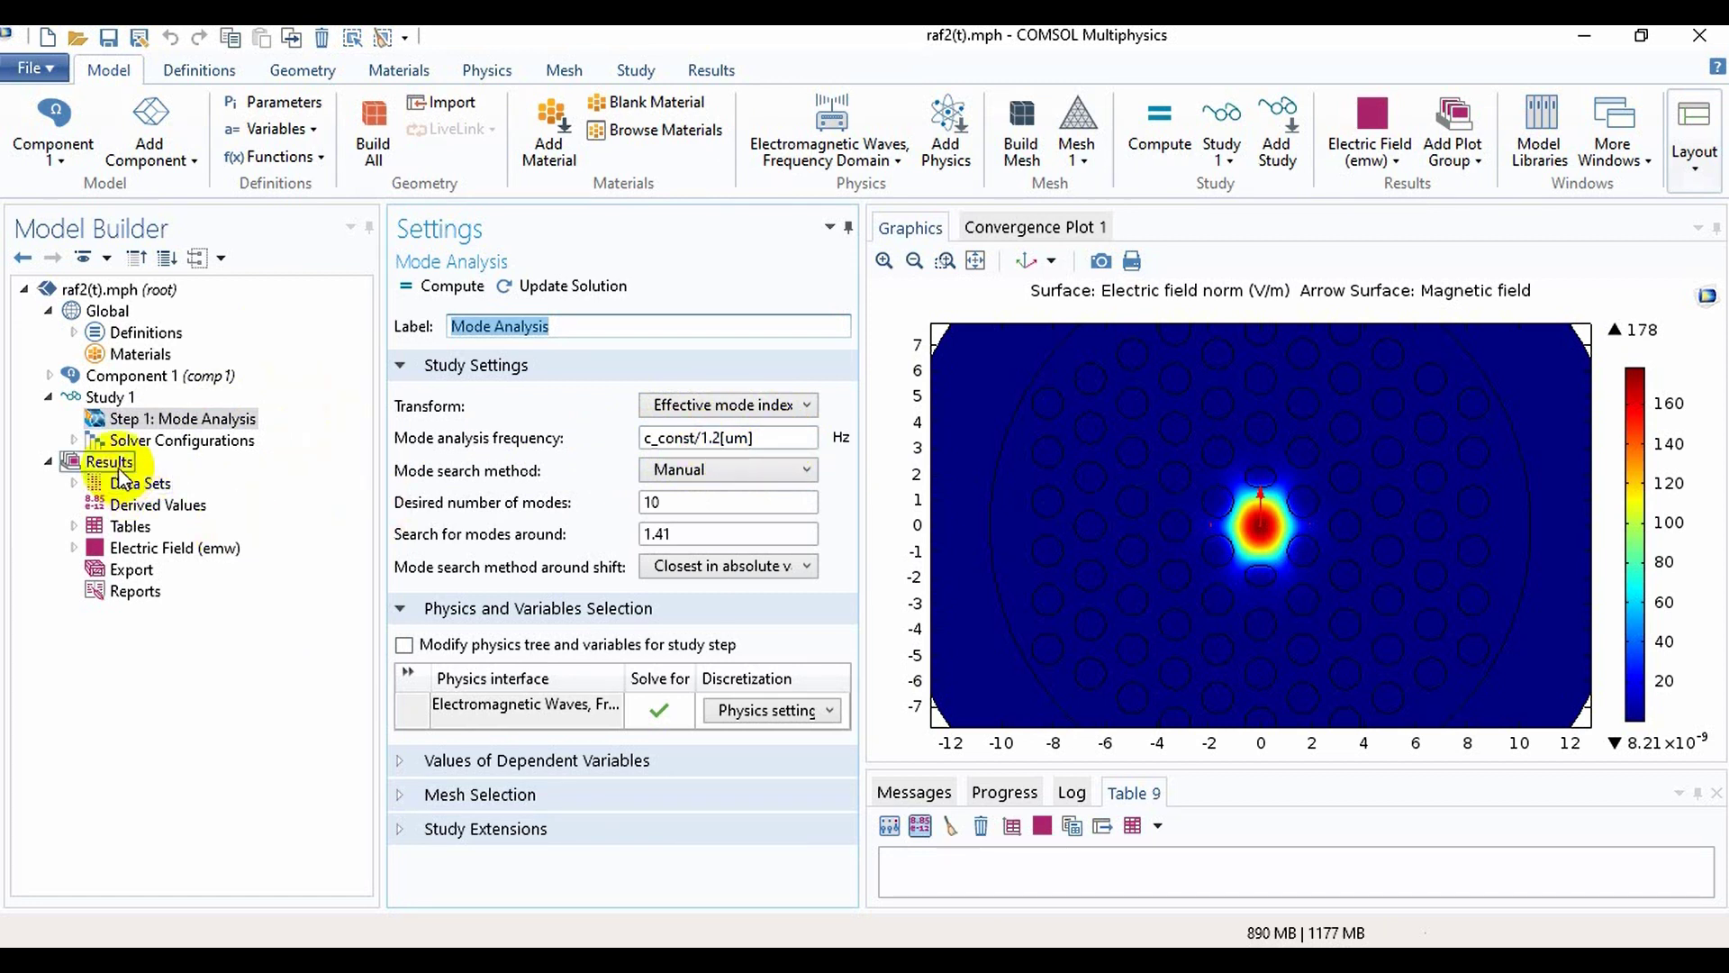
left_click(186, 509)
right_click(186, 510)
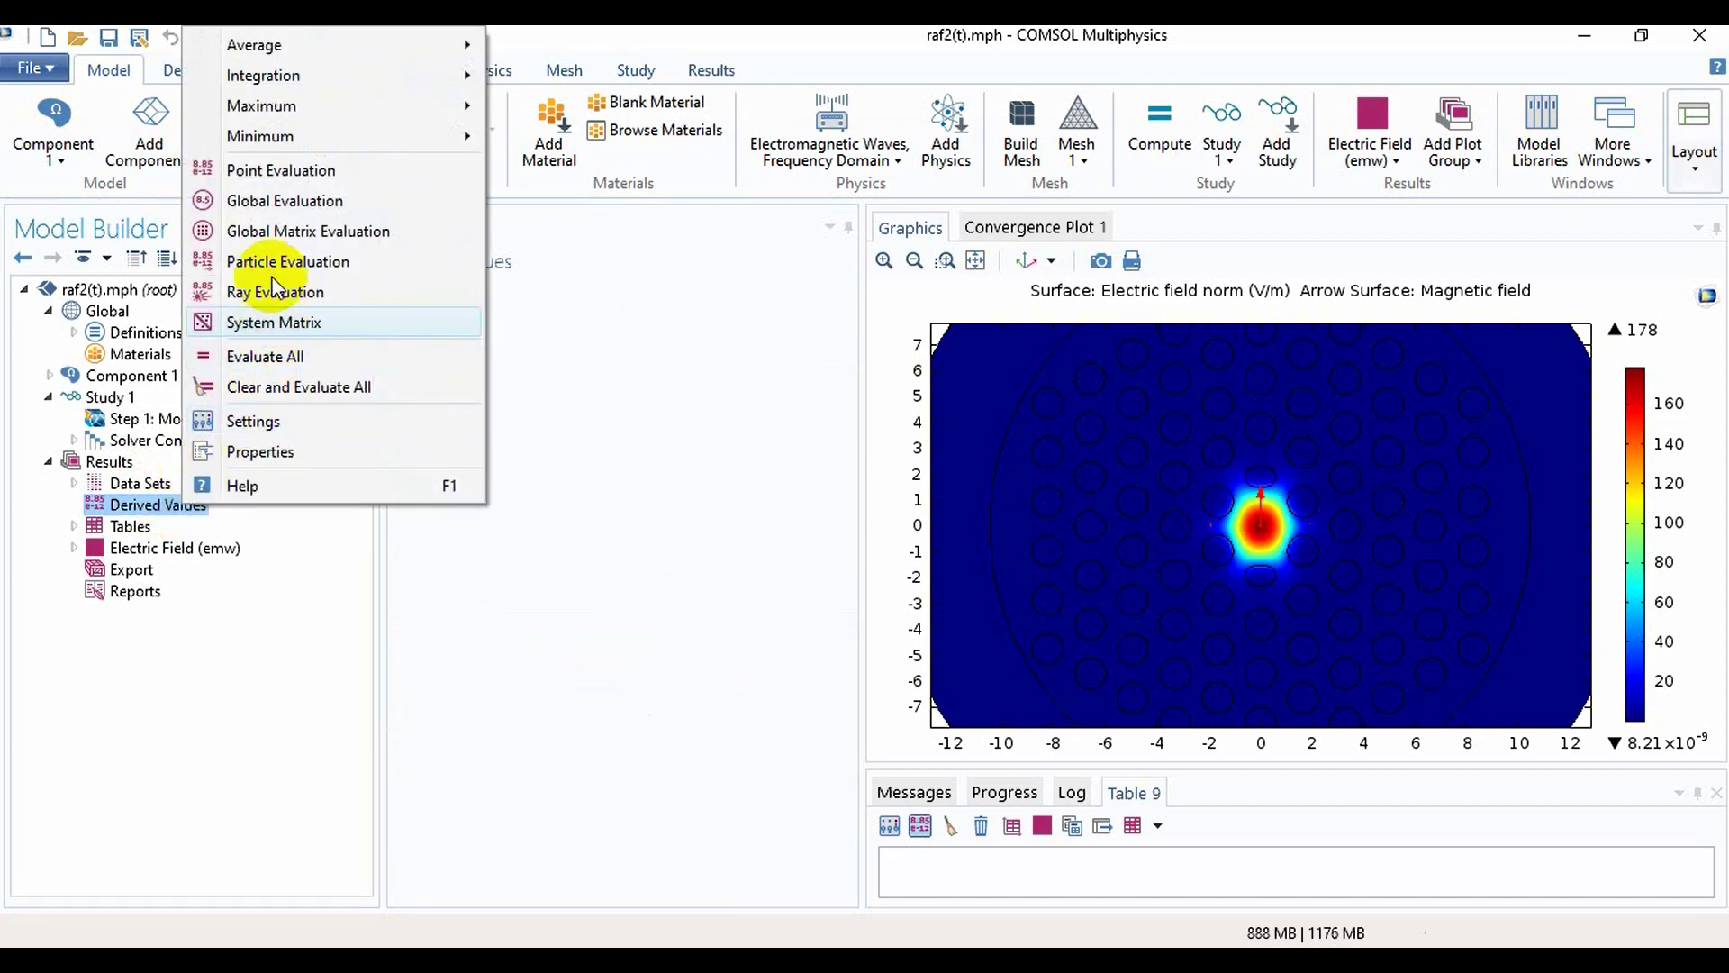
left_click(268, 214)
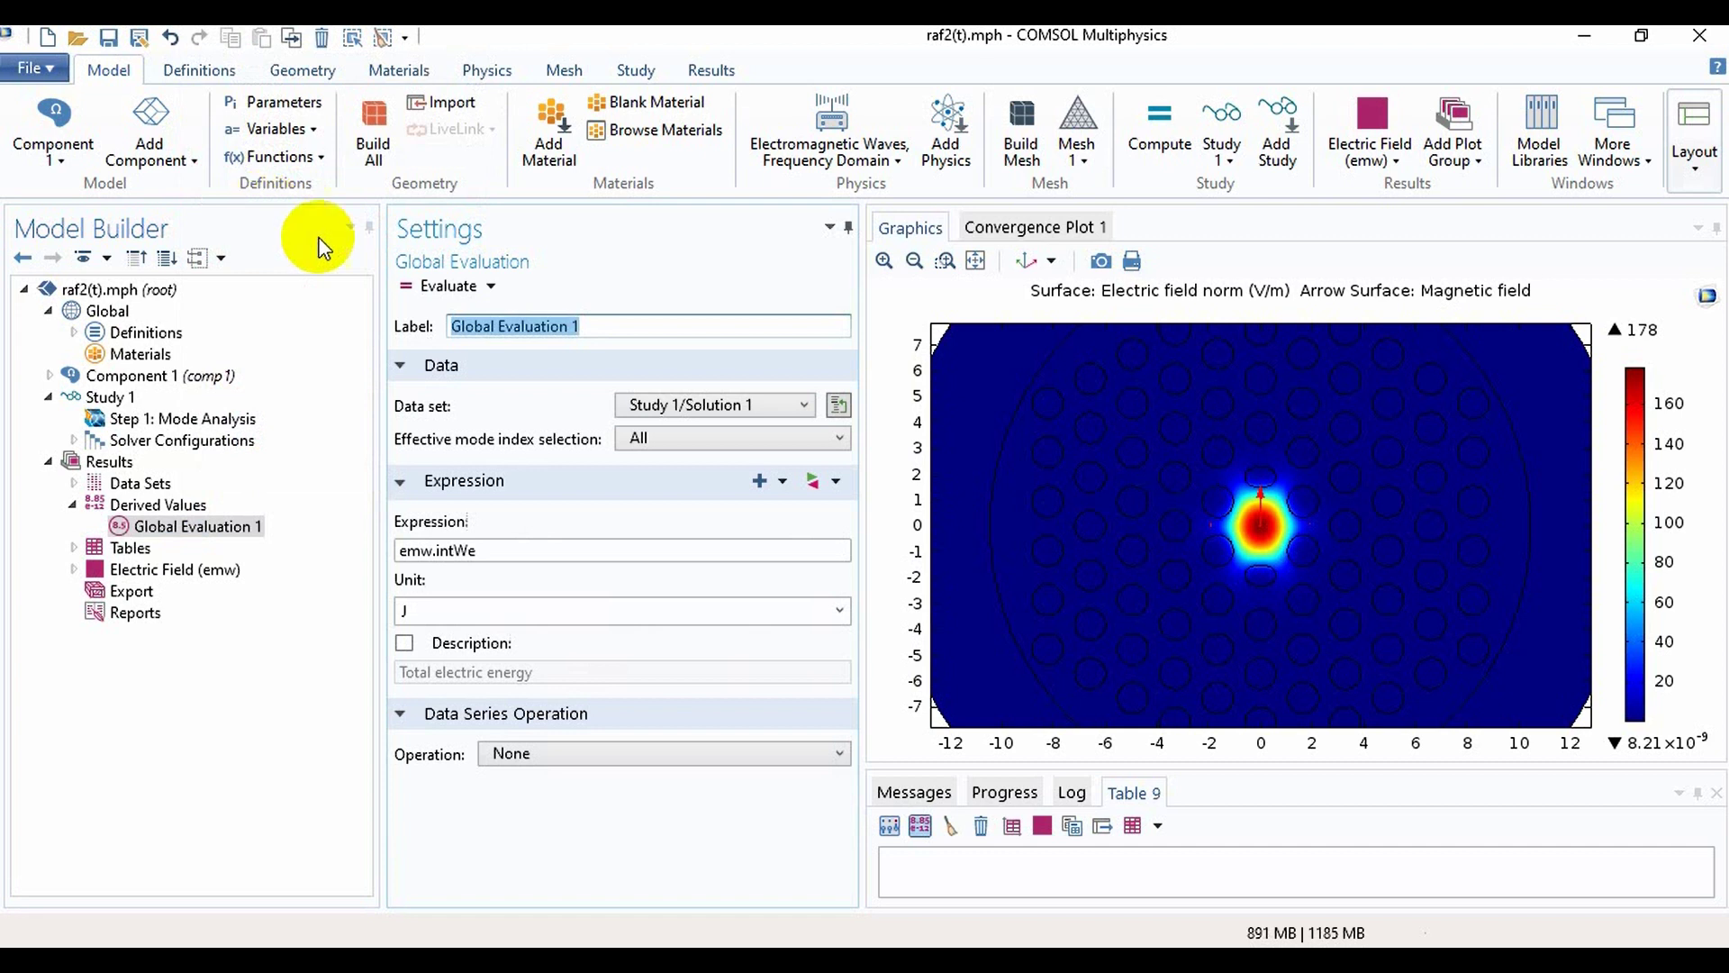
Step: Replace the global evaluation's expression with real(emw.neff)
left_click(494, 555)
key("BackSpace")
key("BackSpace")
key("BackSpace")
key("BackSpace")
key("BackSpace")
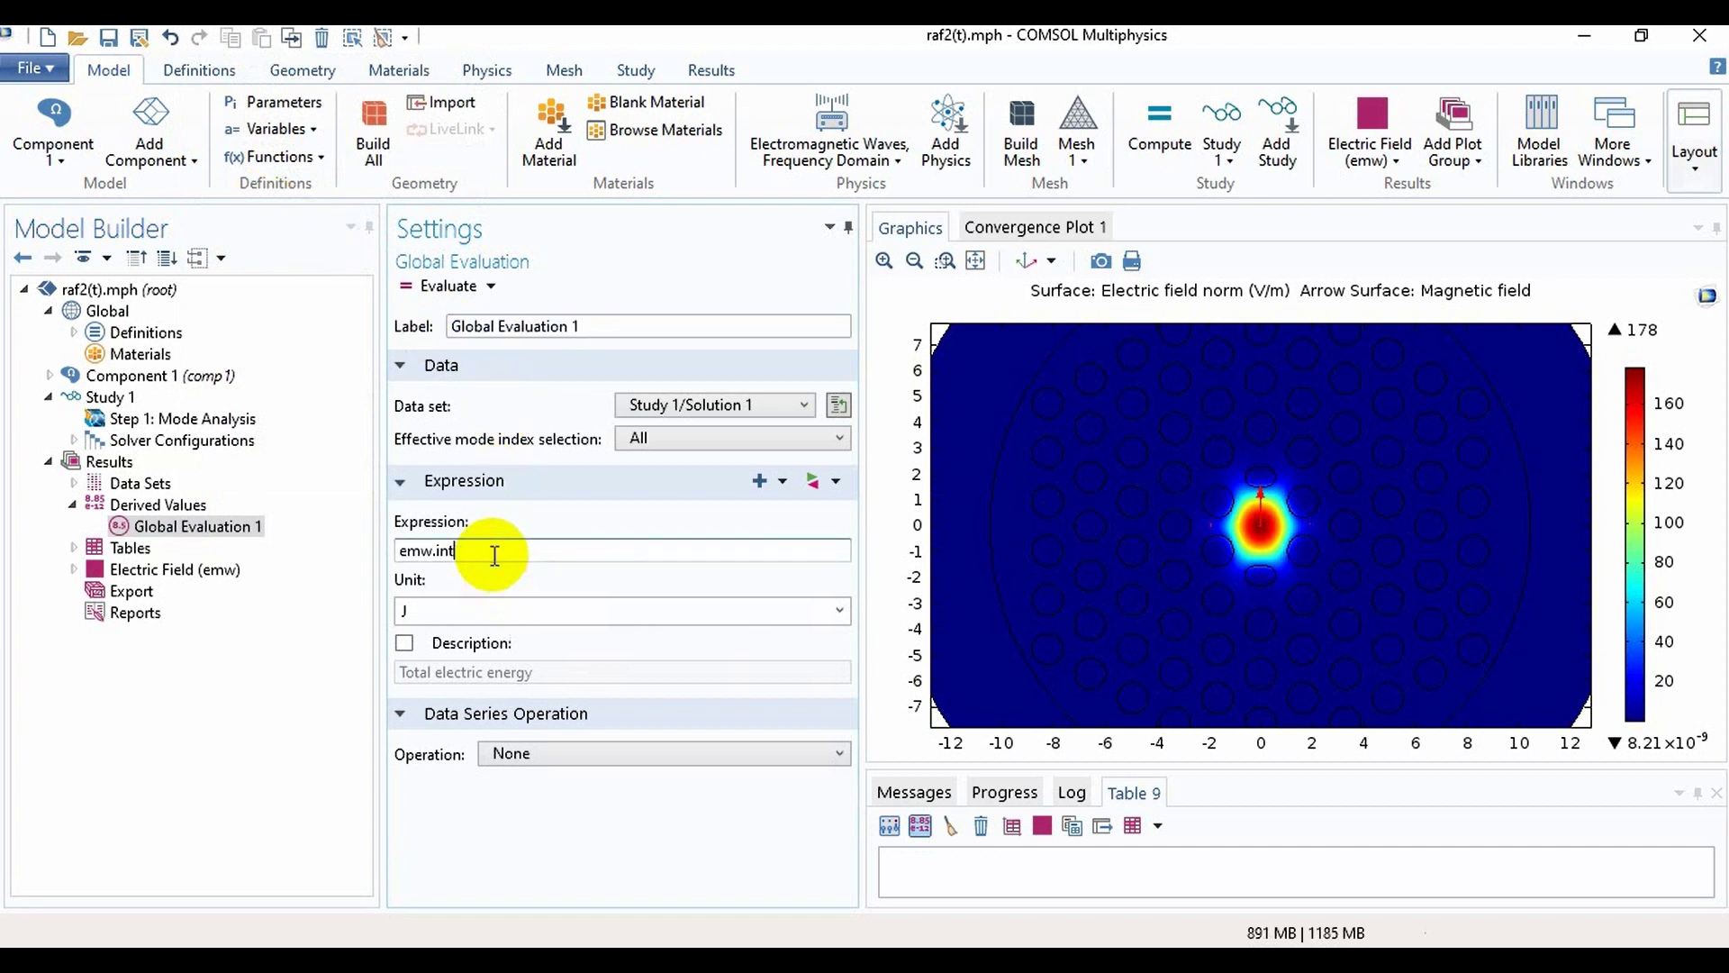
type("neff)")
key("Home")
type("(real")
left_click(511, 610)
Step: Set the data series operation to Maximum and the effective mode index selection to From list
left_click(570, 751)
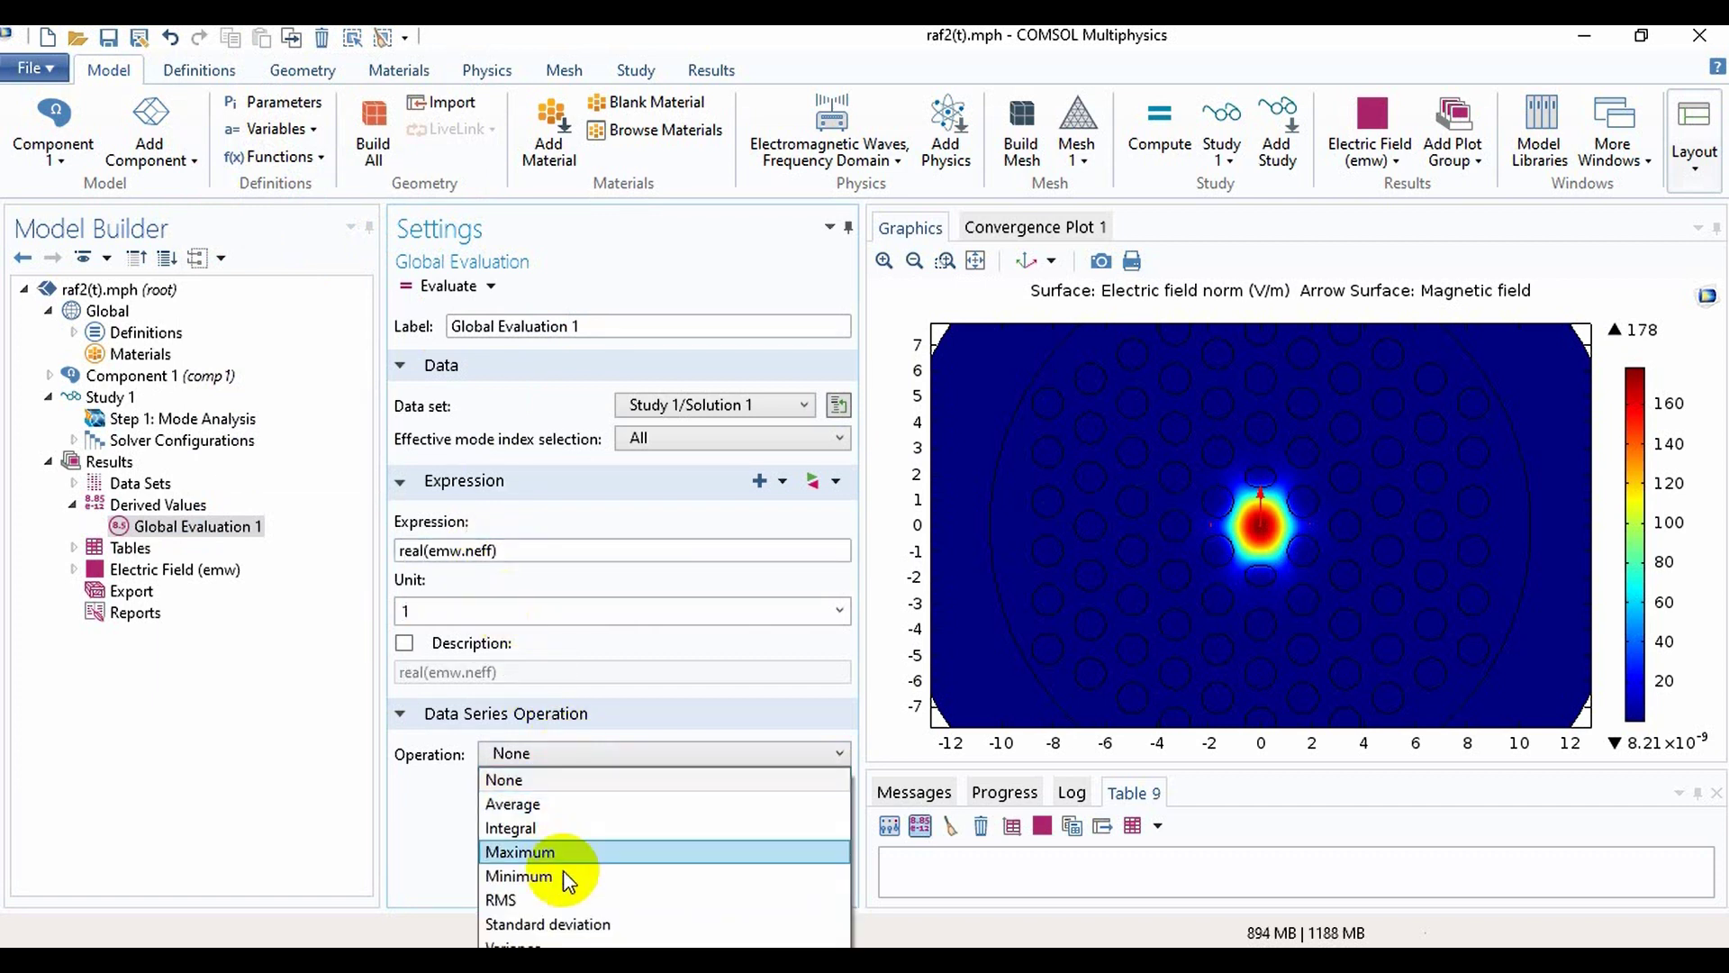
left_click(540, 852)
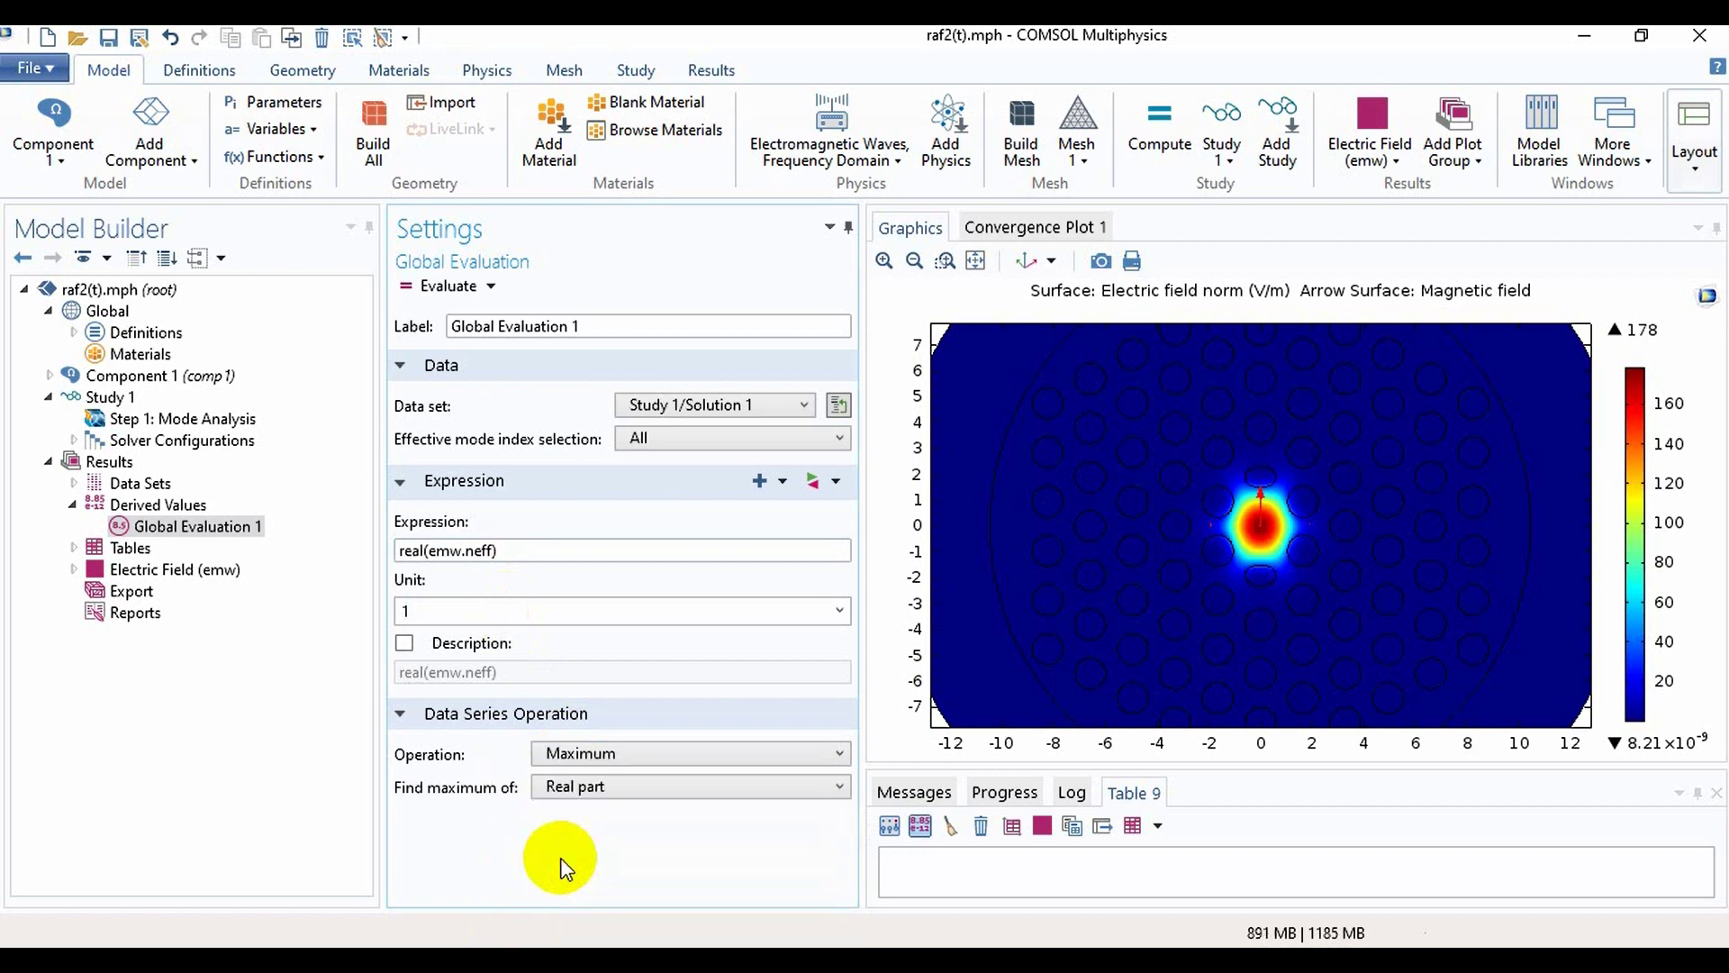
left_click(691, 439)
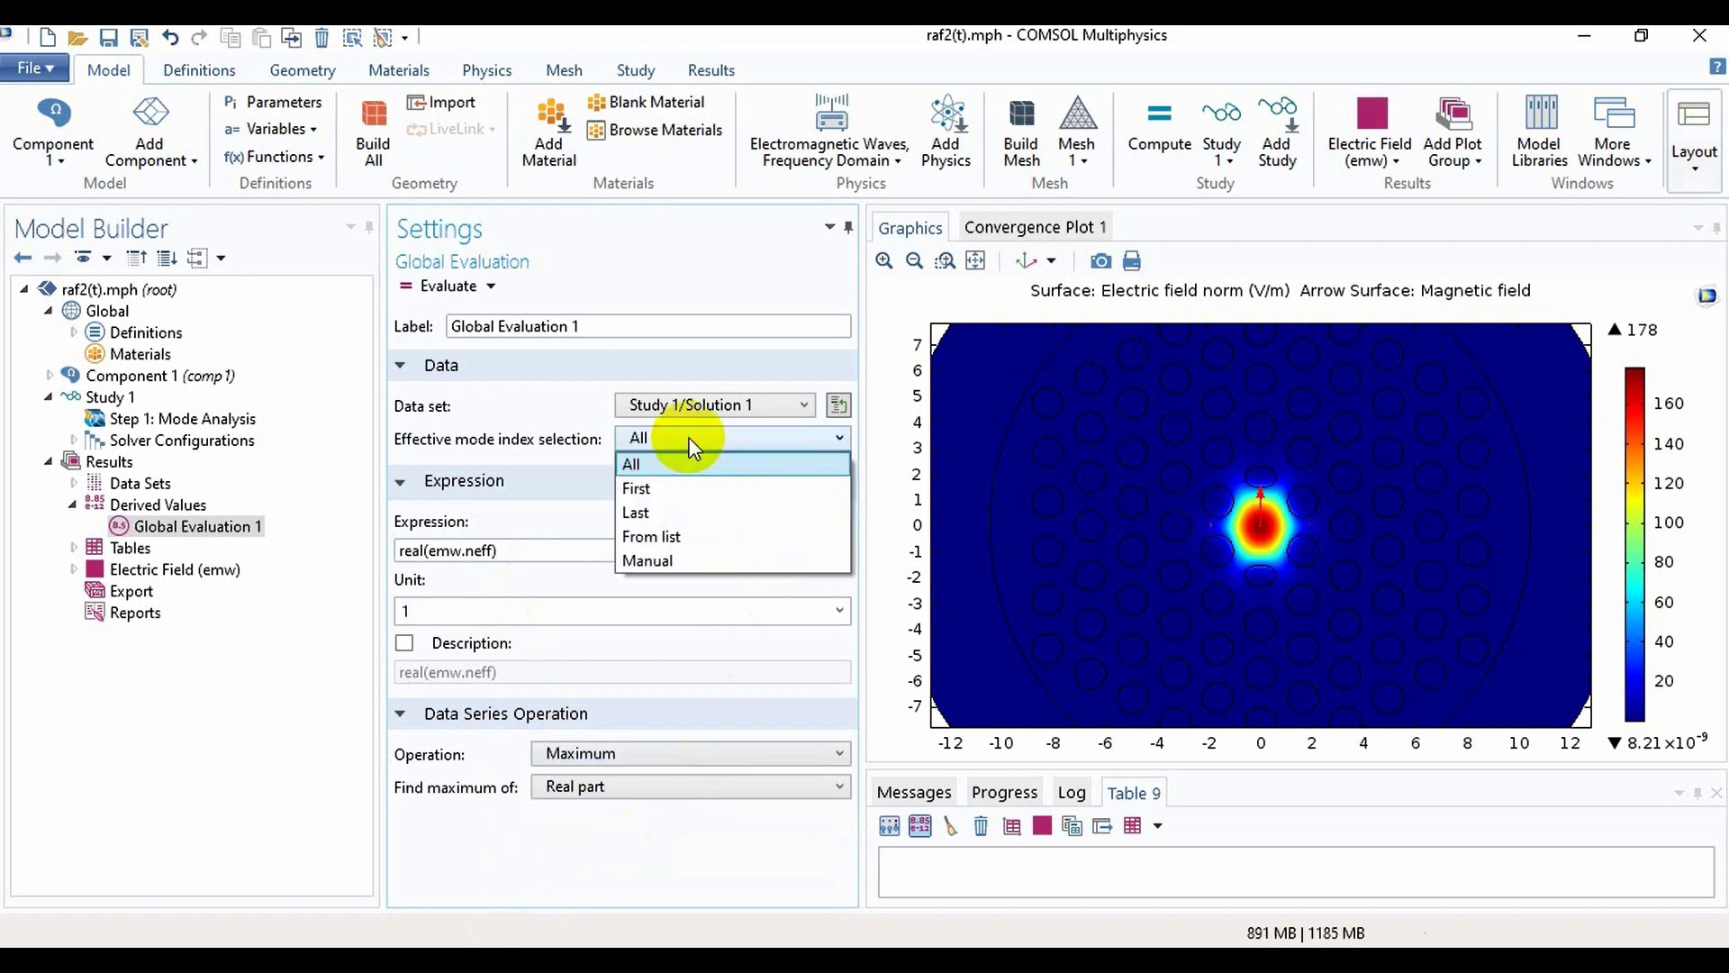
left_click(699, 538)
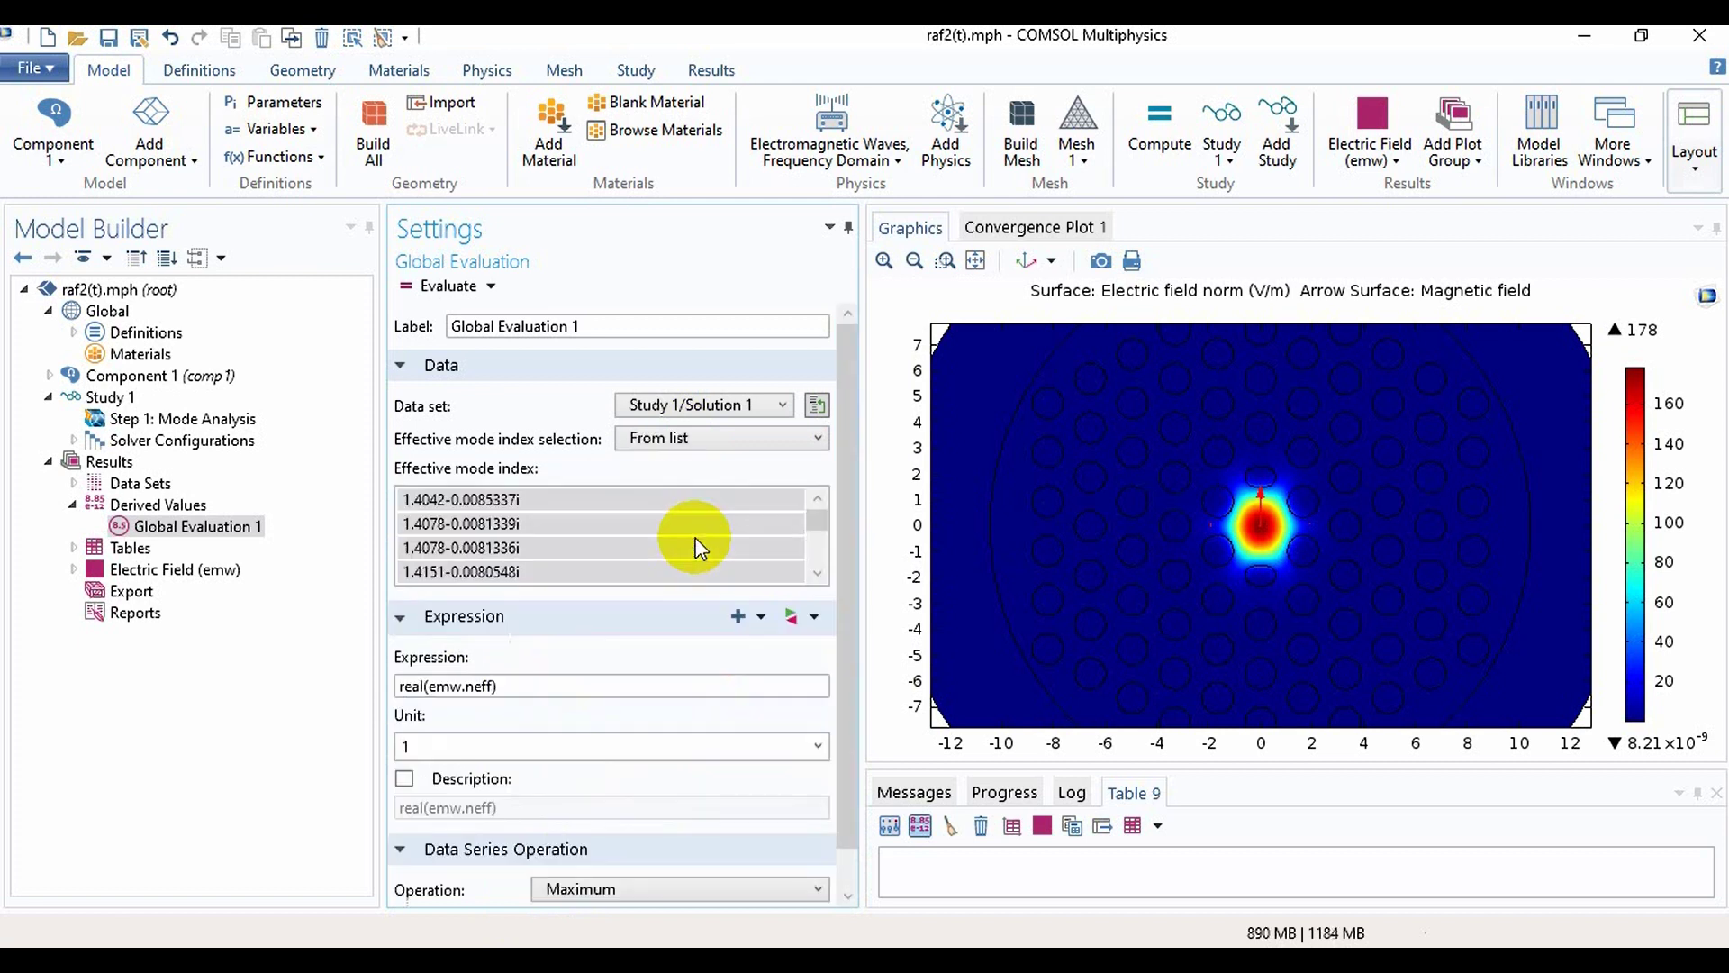
left_click(818, 571)
left_click(818, 571)
left_click(818, 572)
left_click(818, 571)
left_click(818, 571)
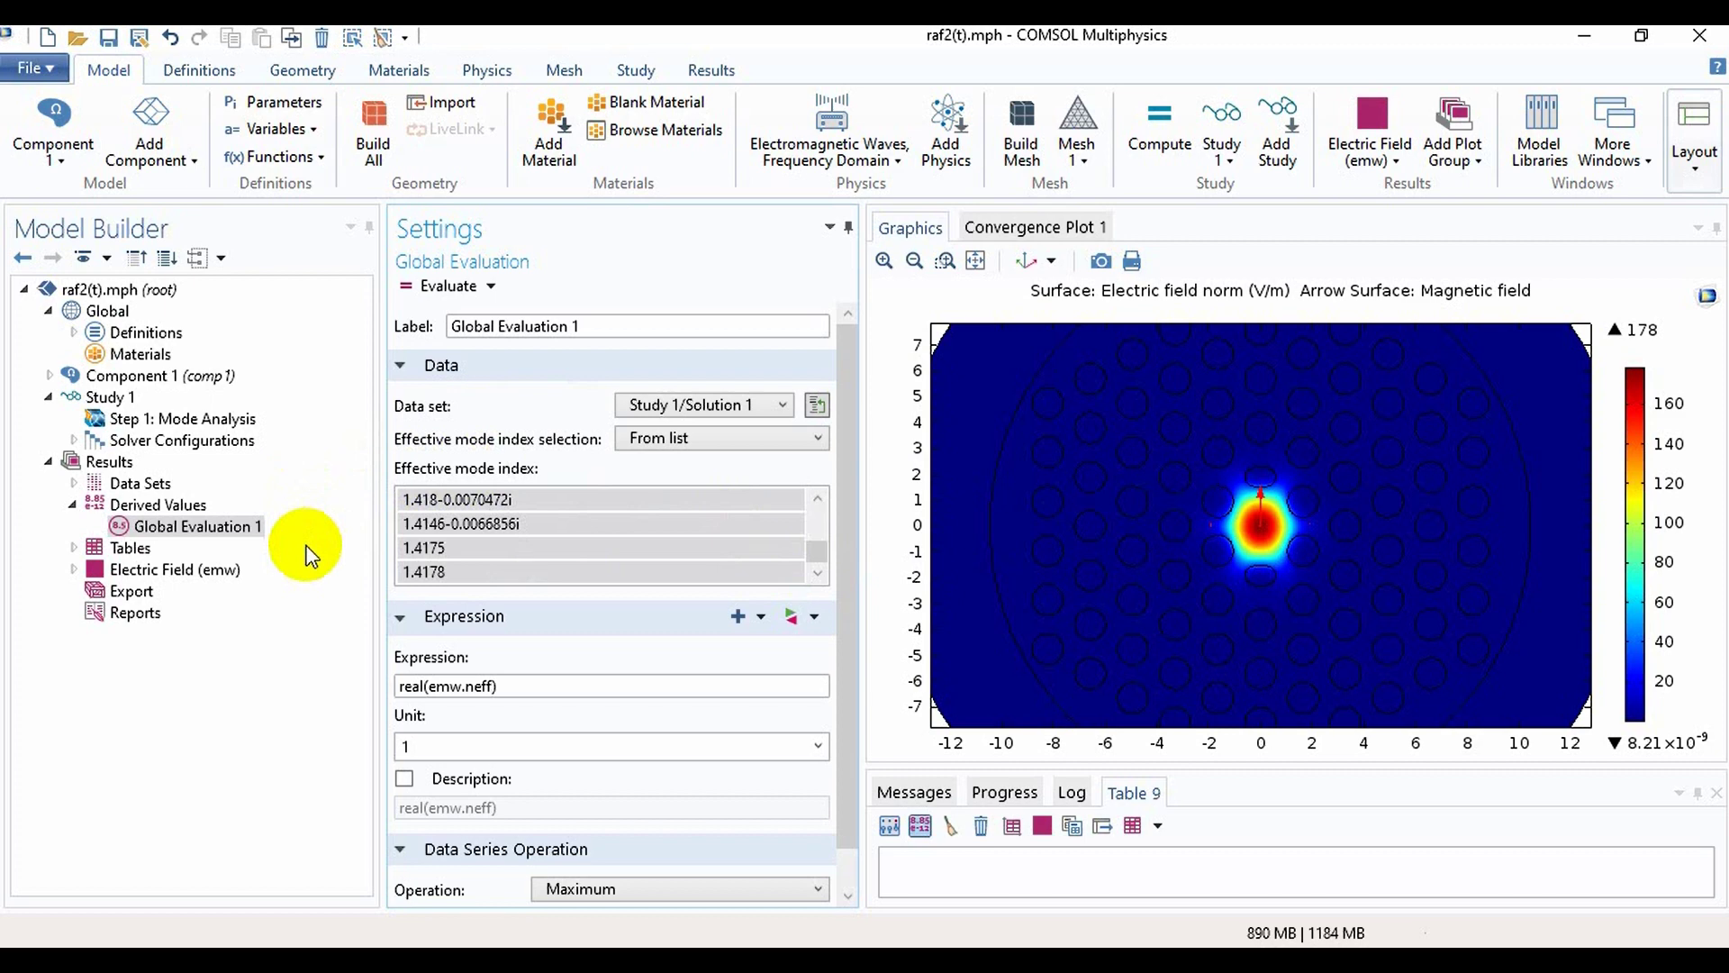
Step: Set the effective mode index of Arrow Surface 1 in the electric field plot to 1.4178 and replot
double_click(205, 568)
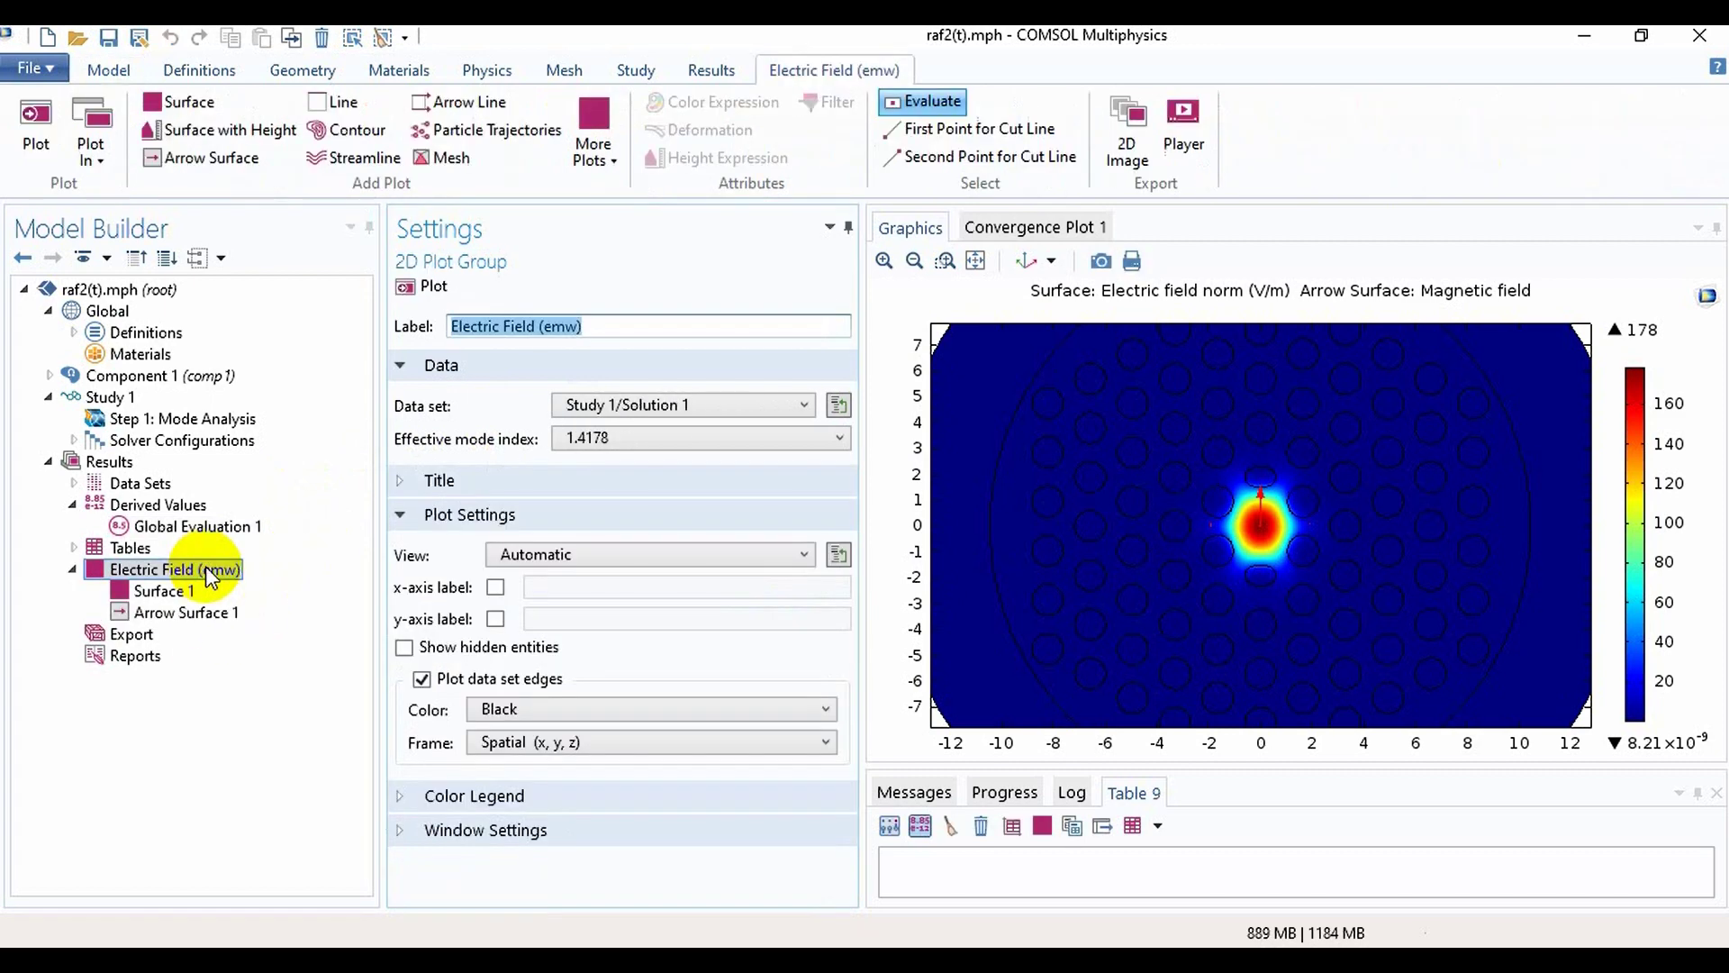
left_click(218, 614)
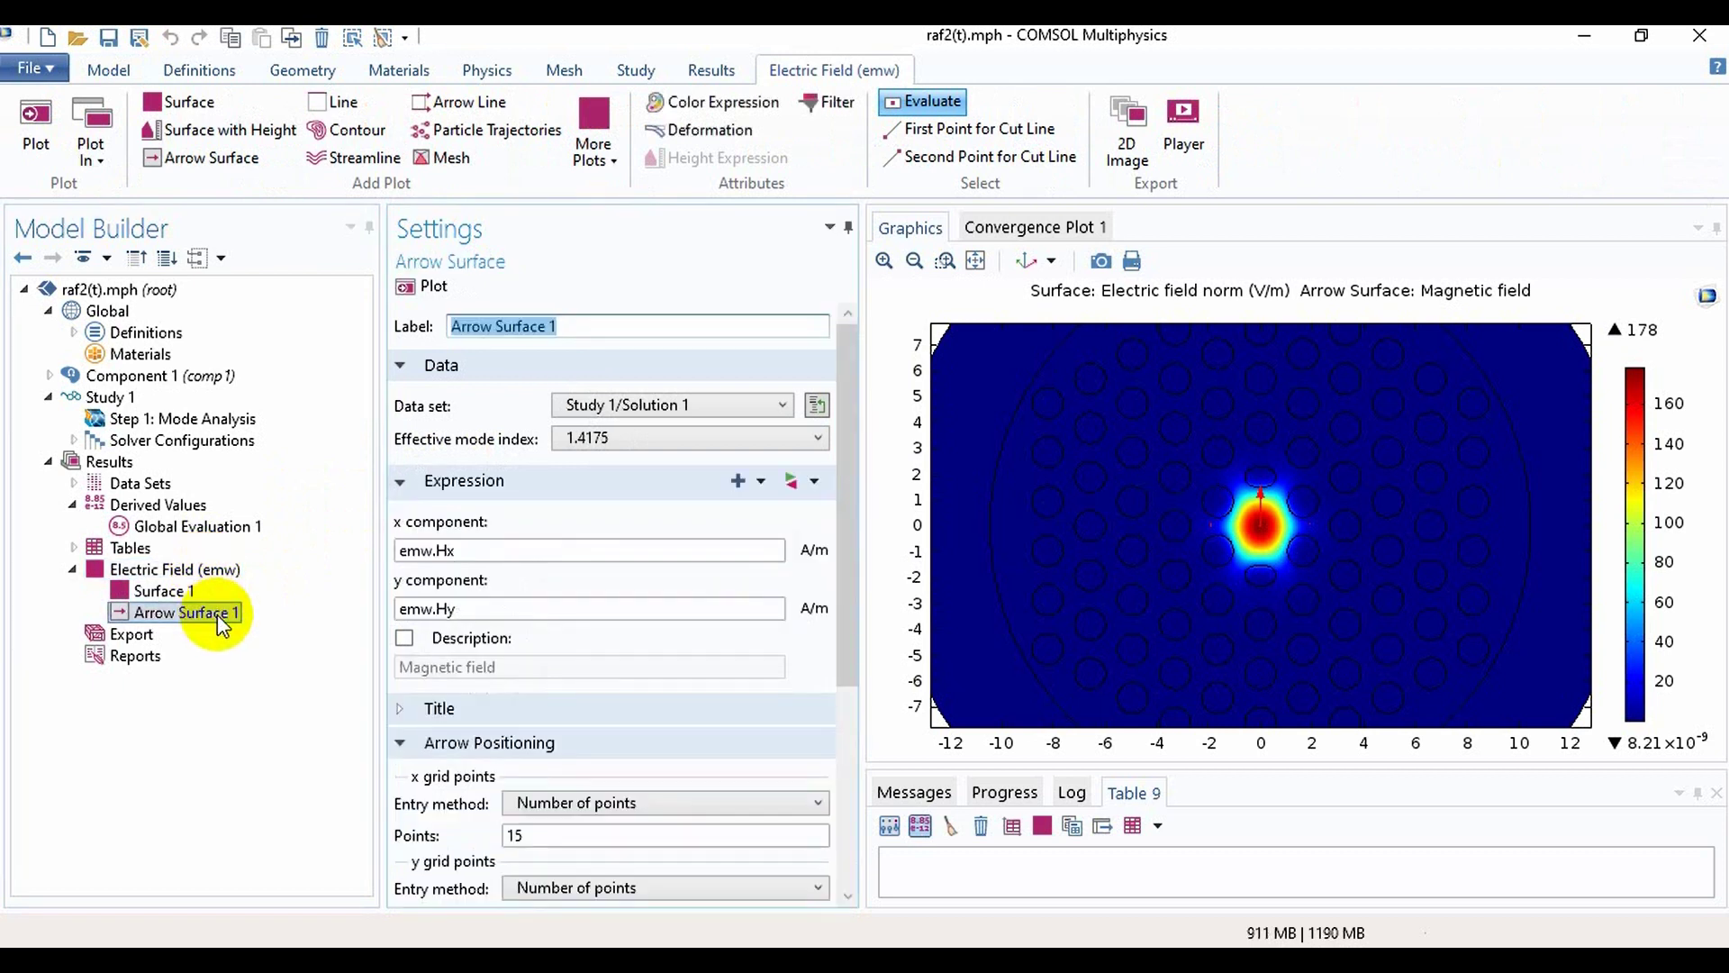
left_click(667, 441)
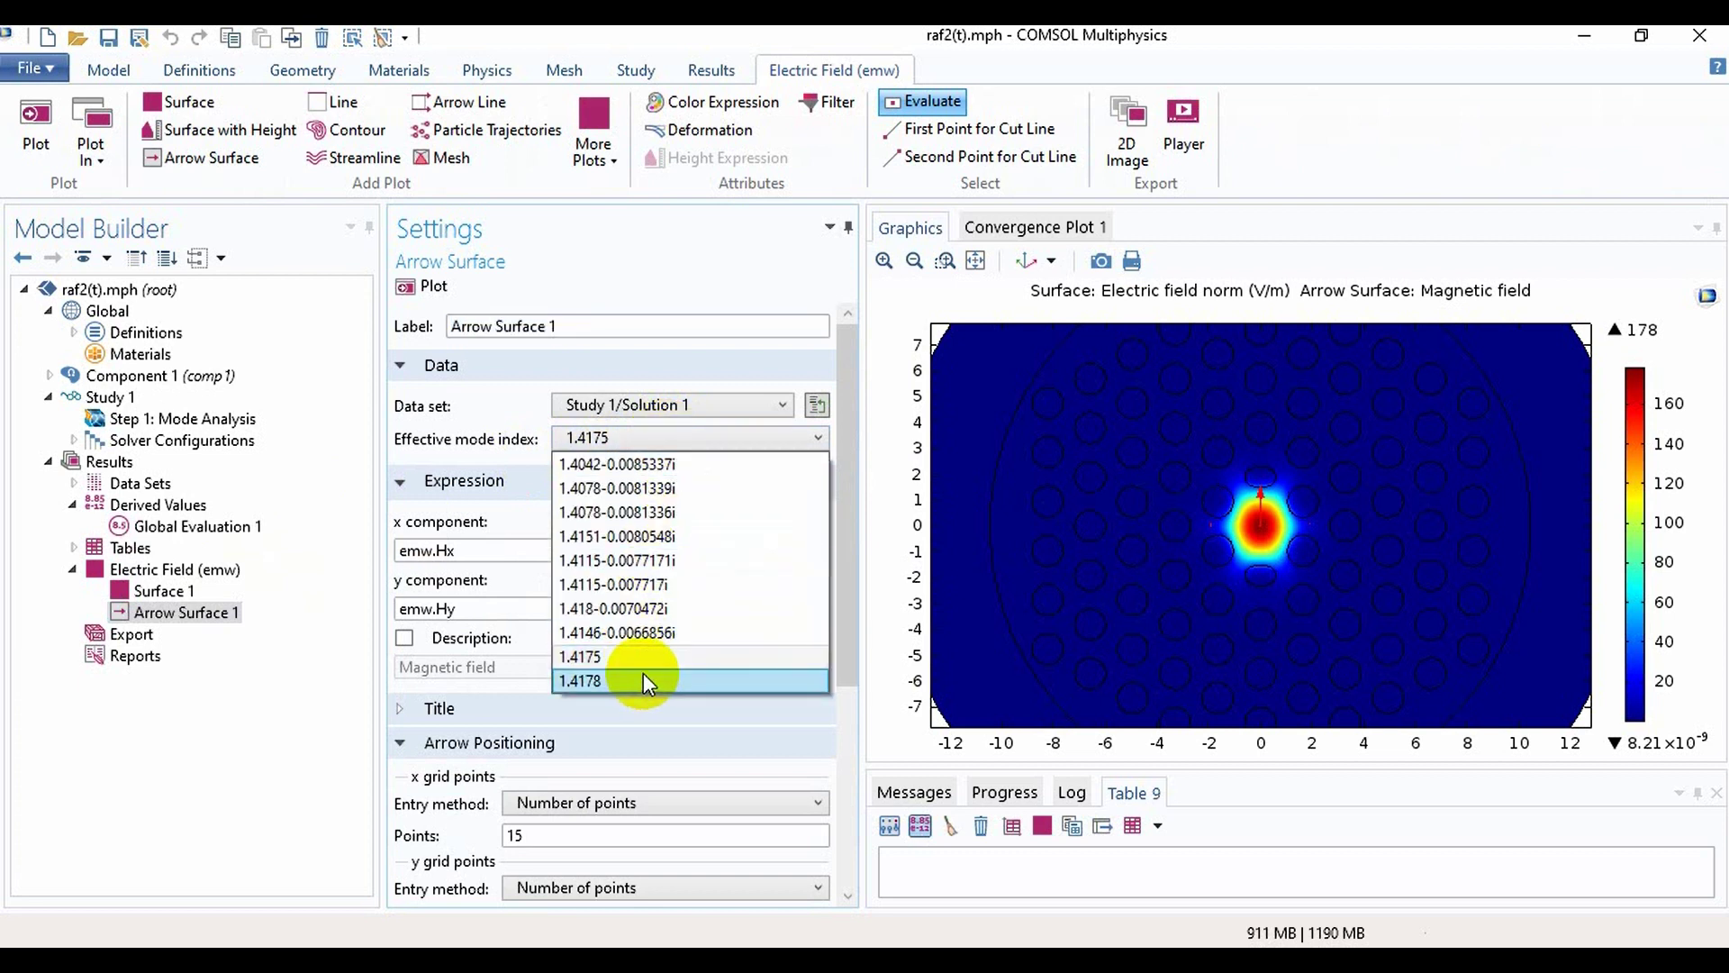
left_click(643, 677)
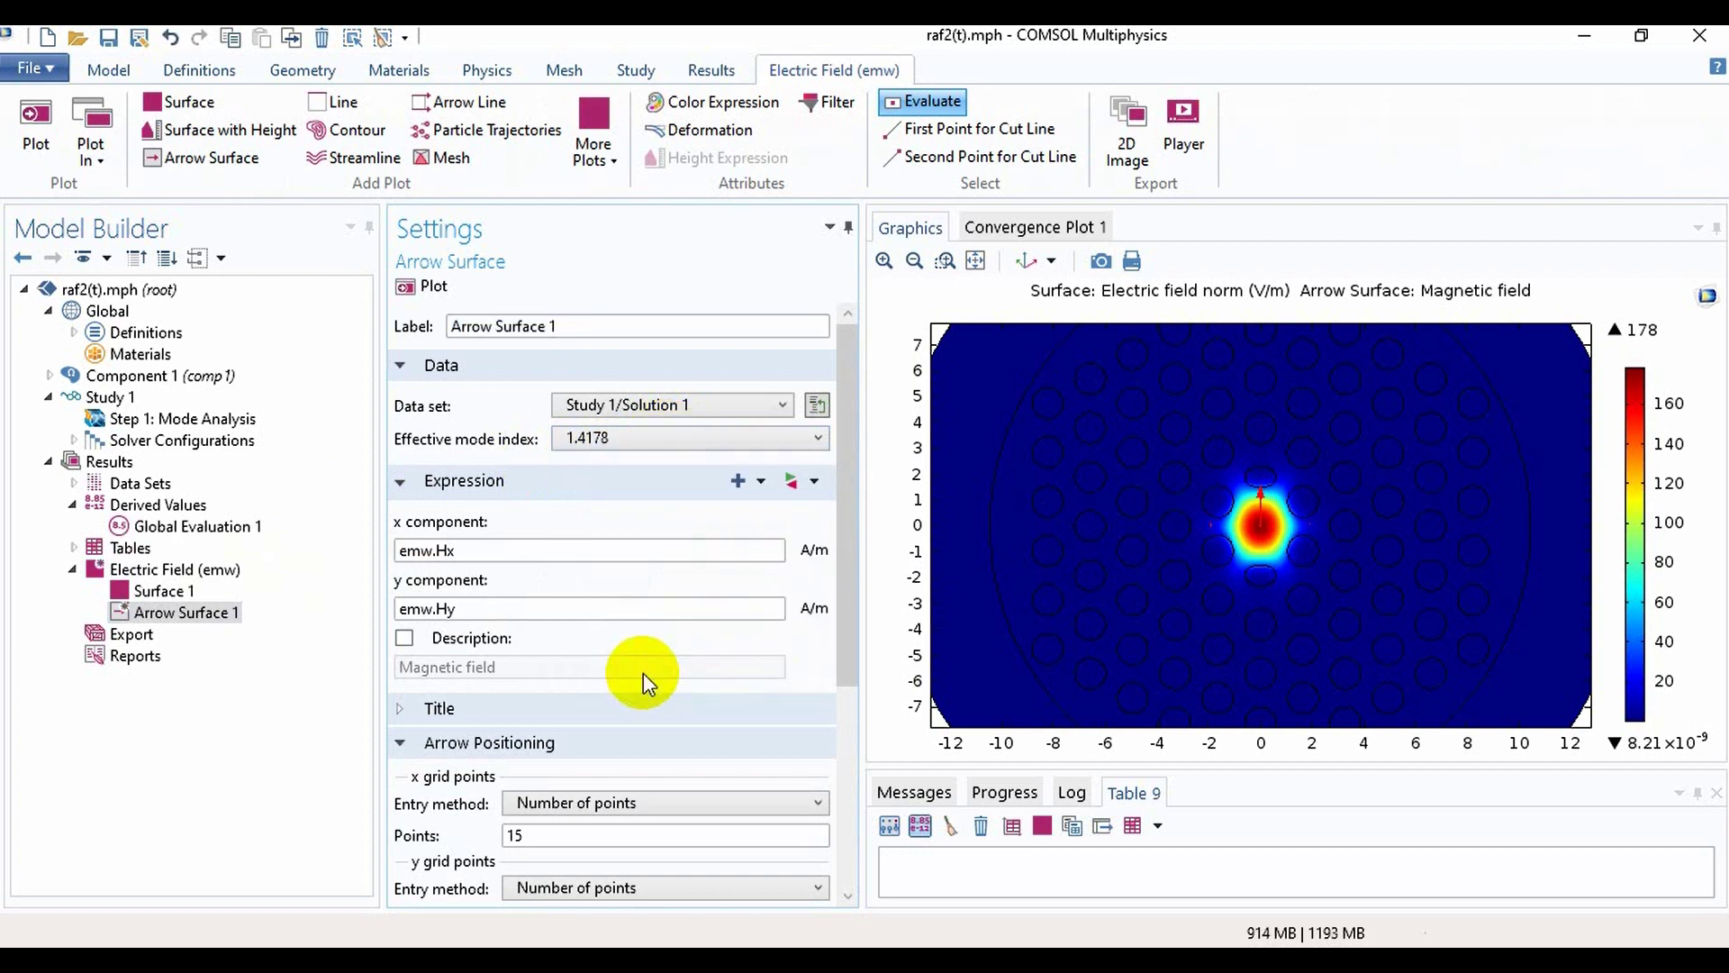
left_click(403, 286)
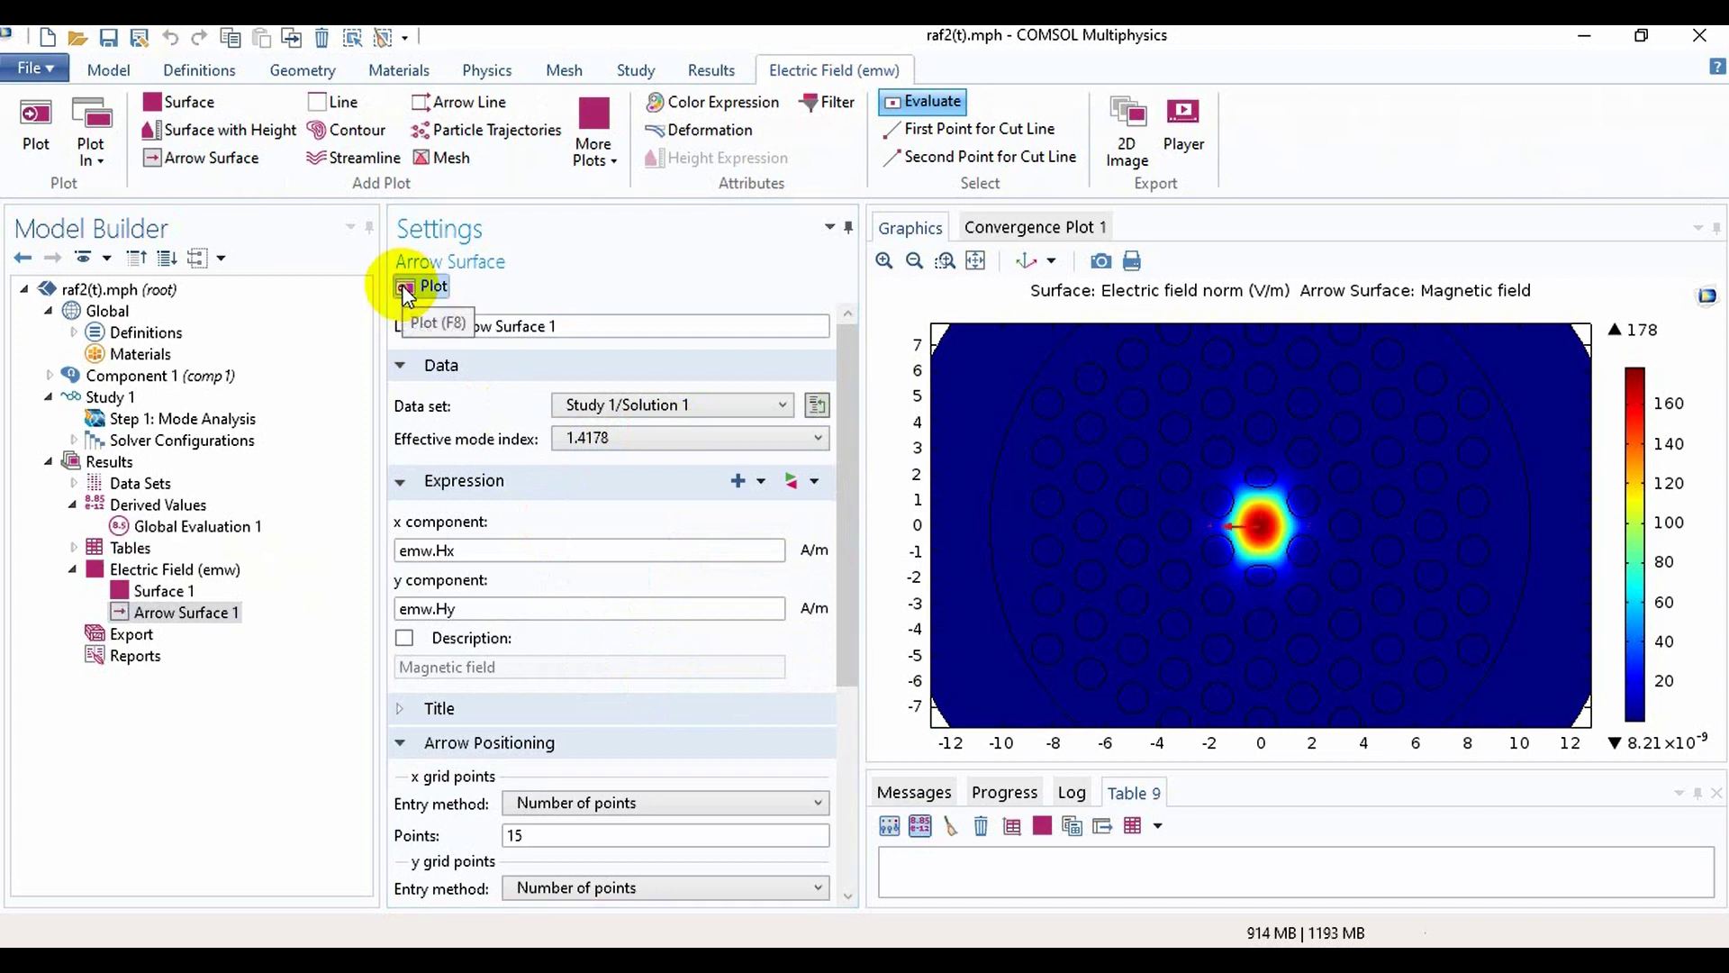
Step: Set the arrow surface's effective mode index to 1.4175 and plot the magnetic field arrows again
left_click(650, 438)
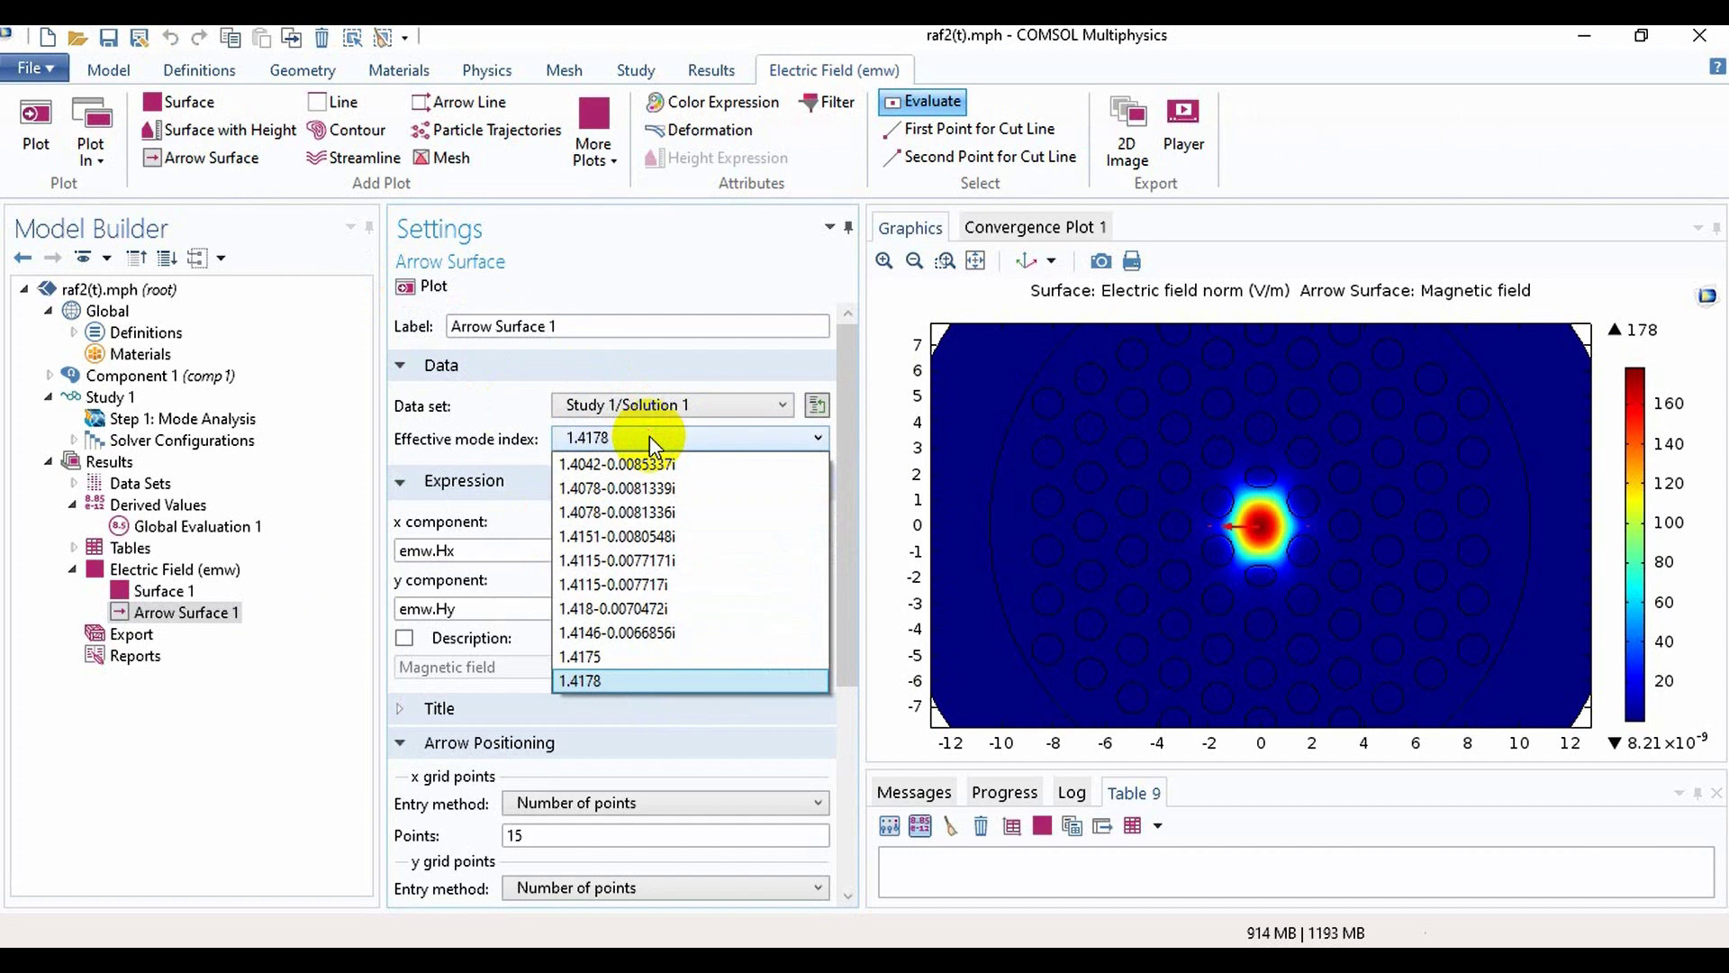
left_click(642, 656)
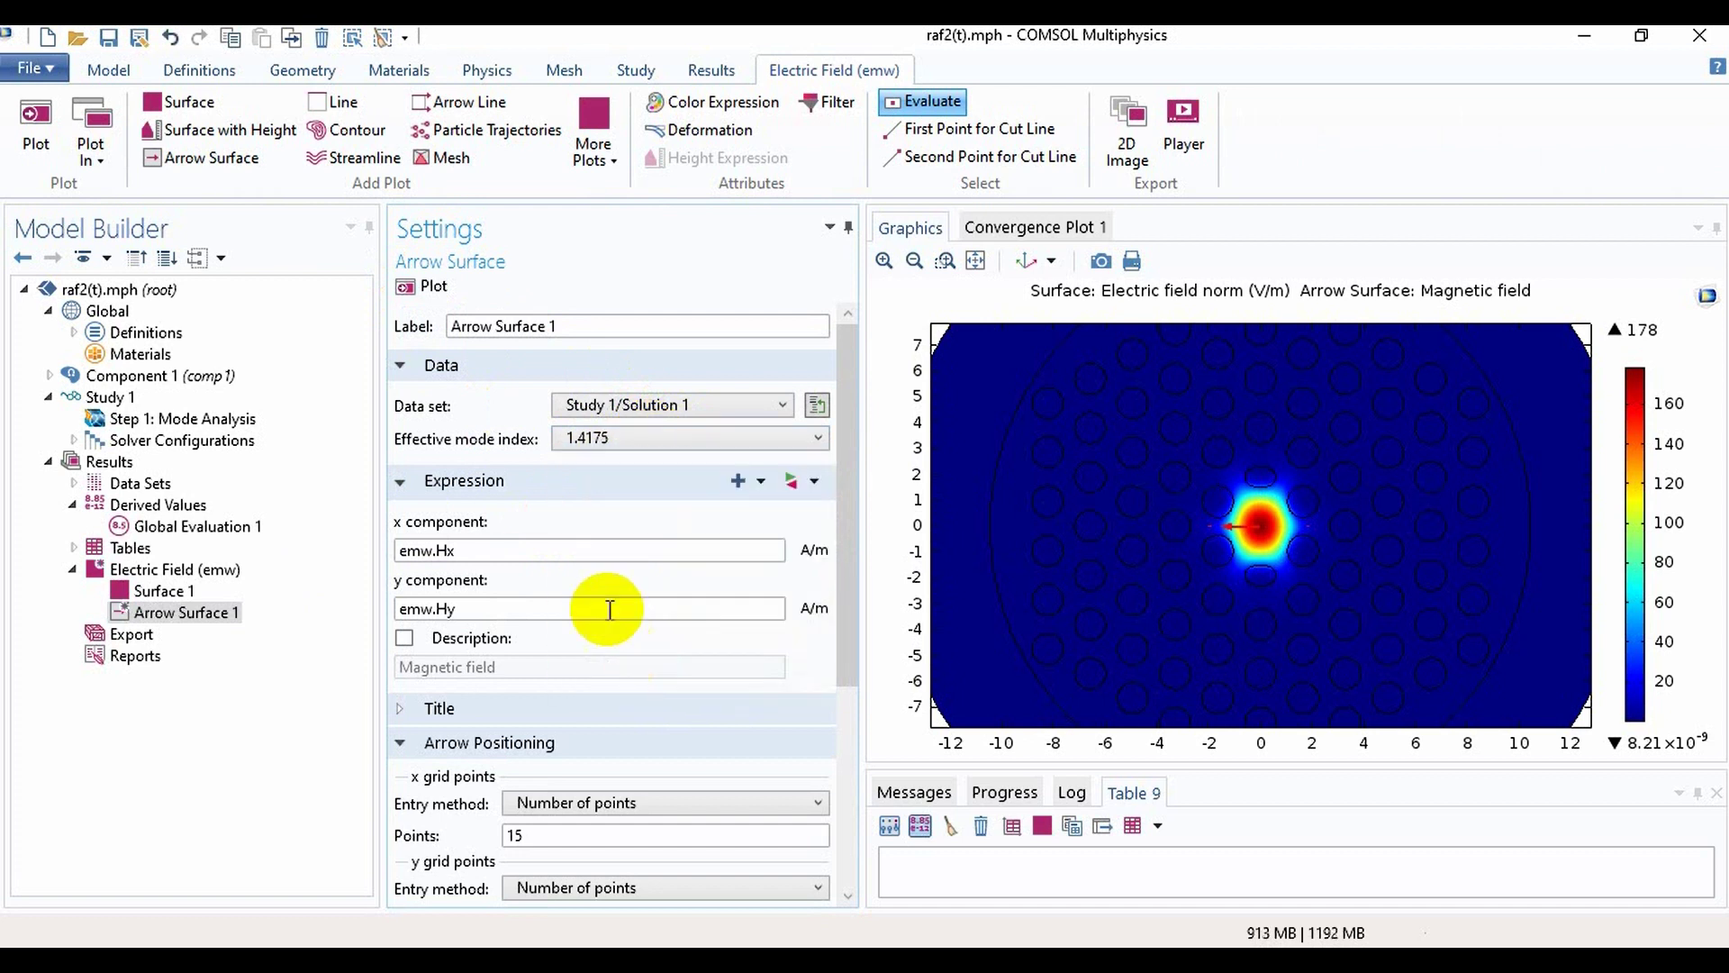
left_click(407, 287)
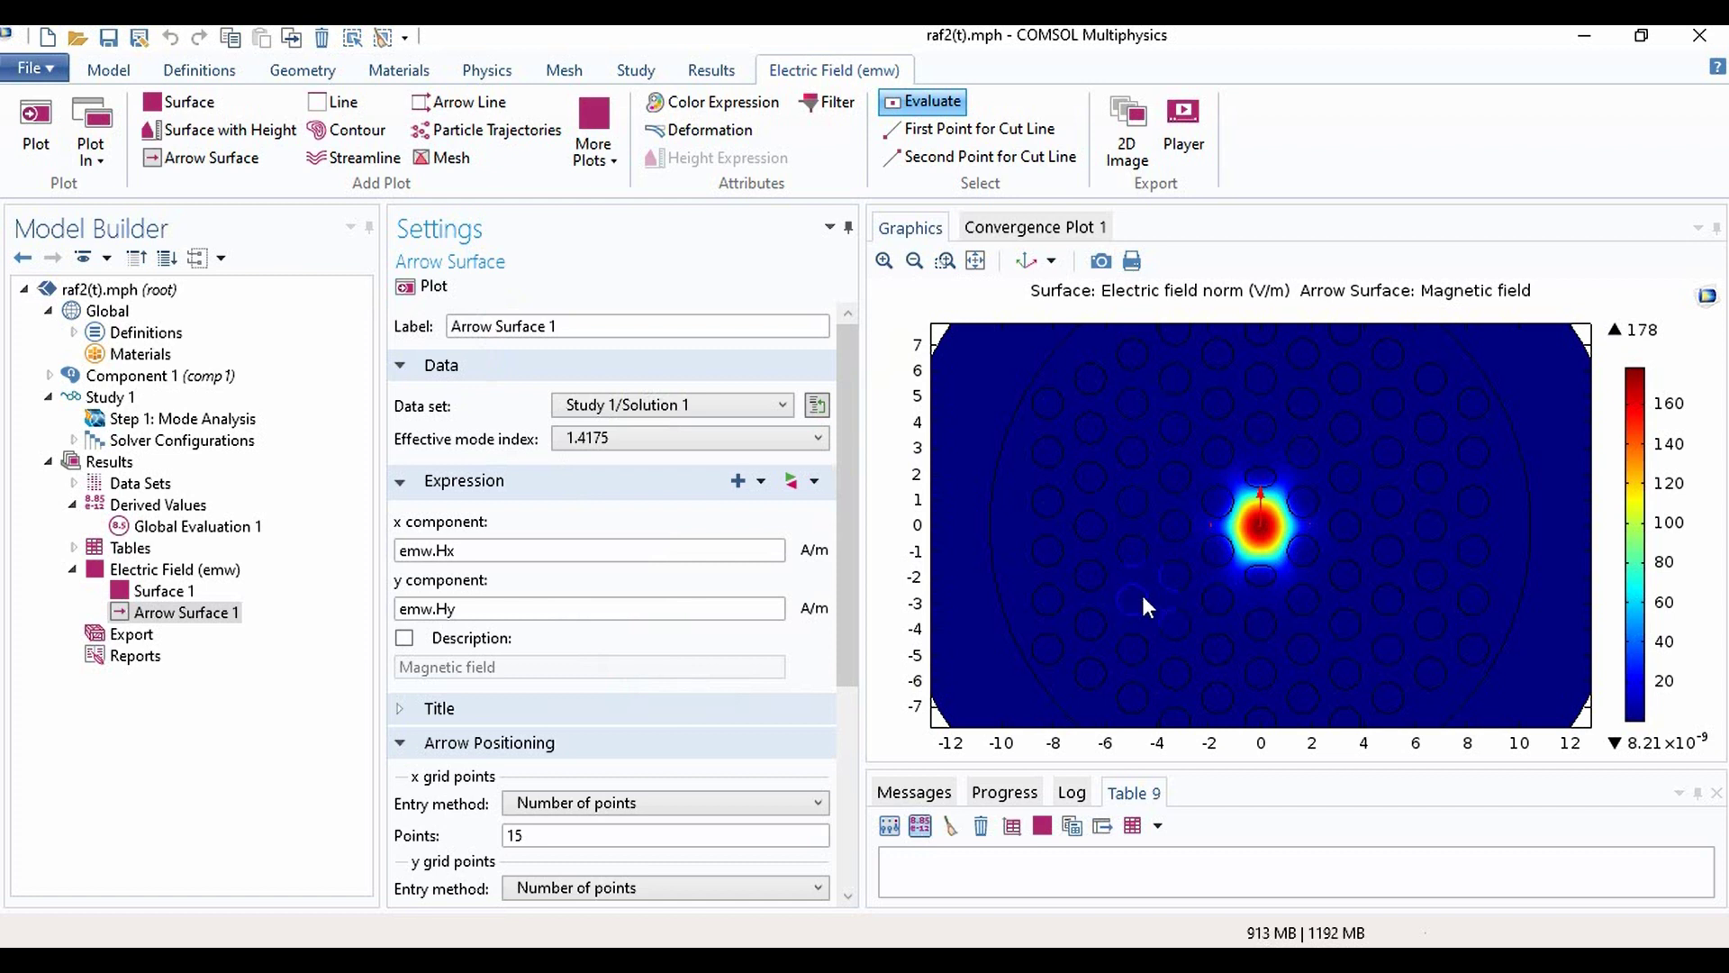
Step: In Global Evaluation 1, evaluate real(emw.neff) for the 1.4178 mode and for the 1.4175 mode separately
left_click(236, 532)
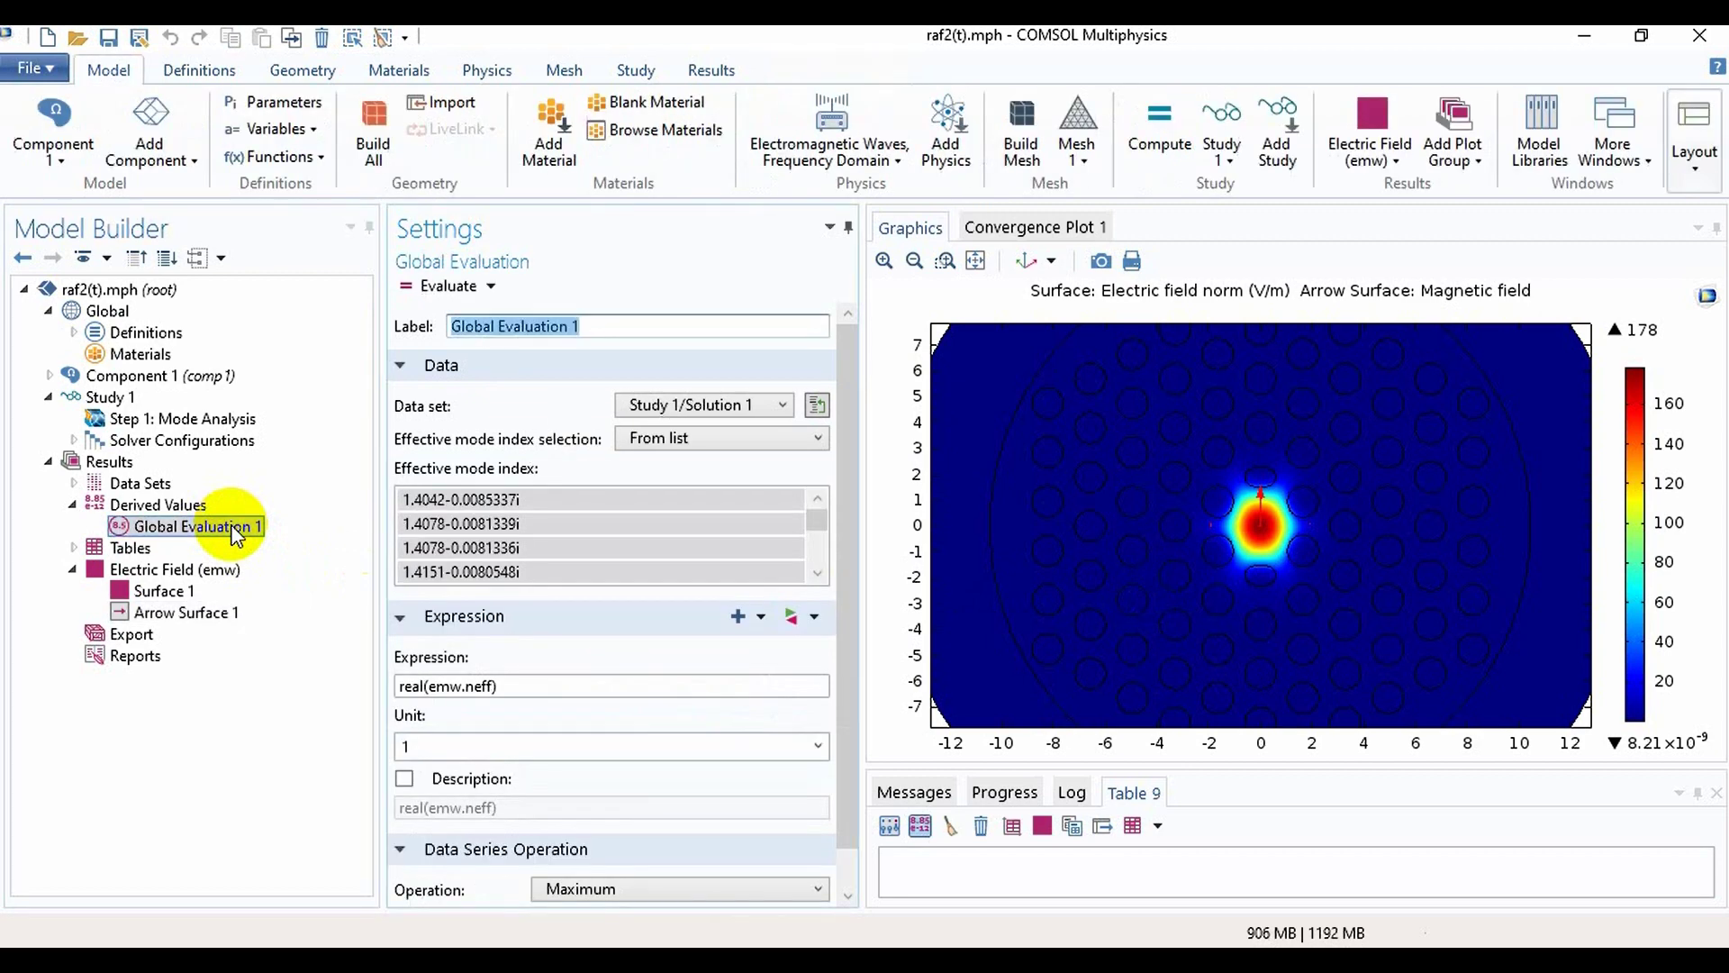
left_click(818, 573)
left_click(818, 573)
left_click(818, 573)
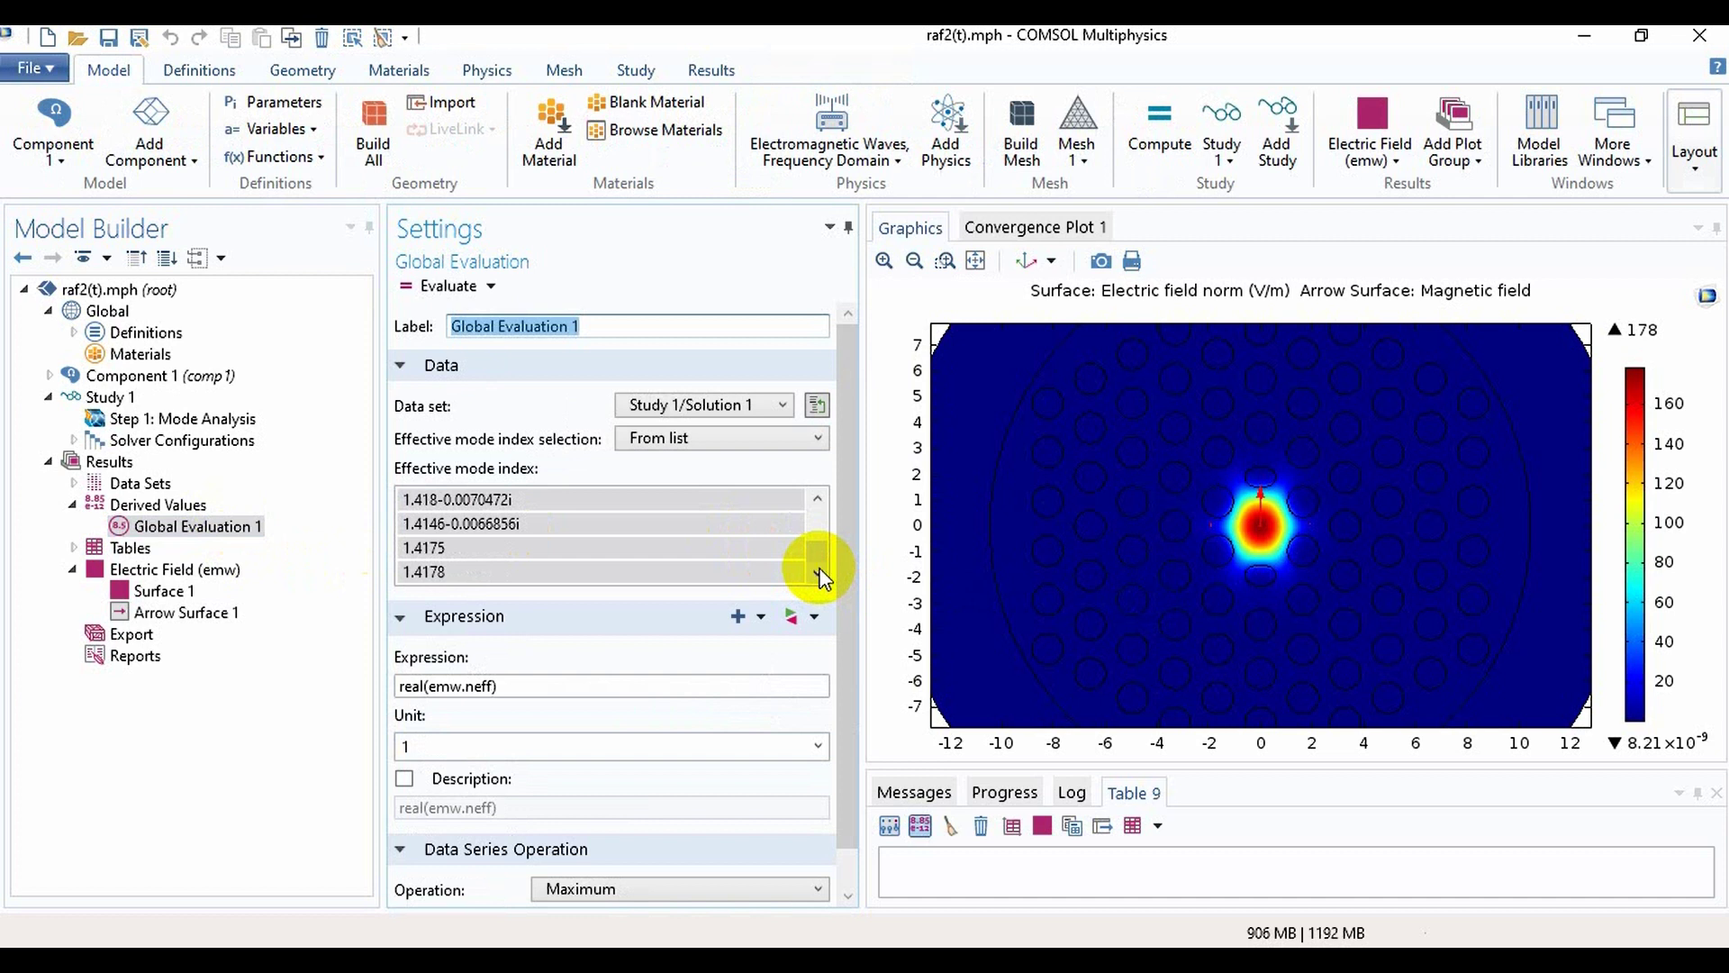
left_click(595, 572)
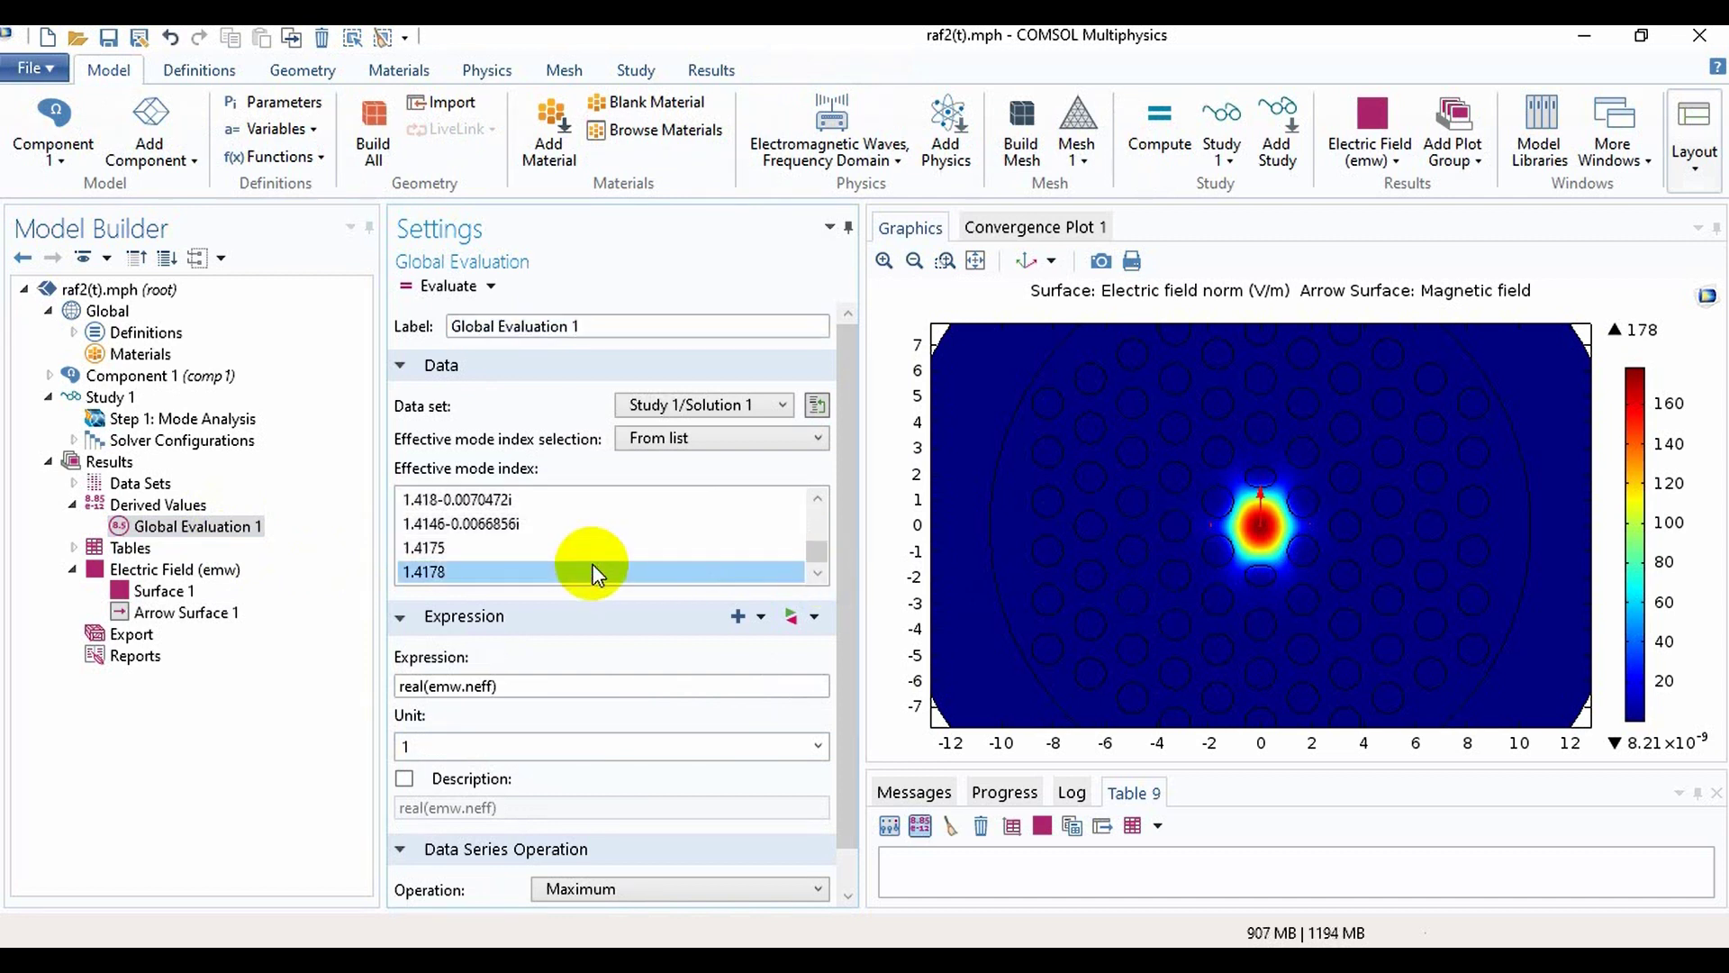
left_click(435, 294)
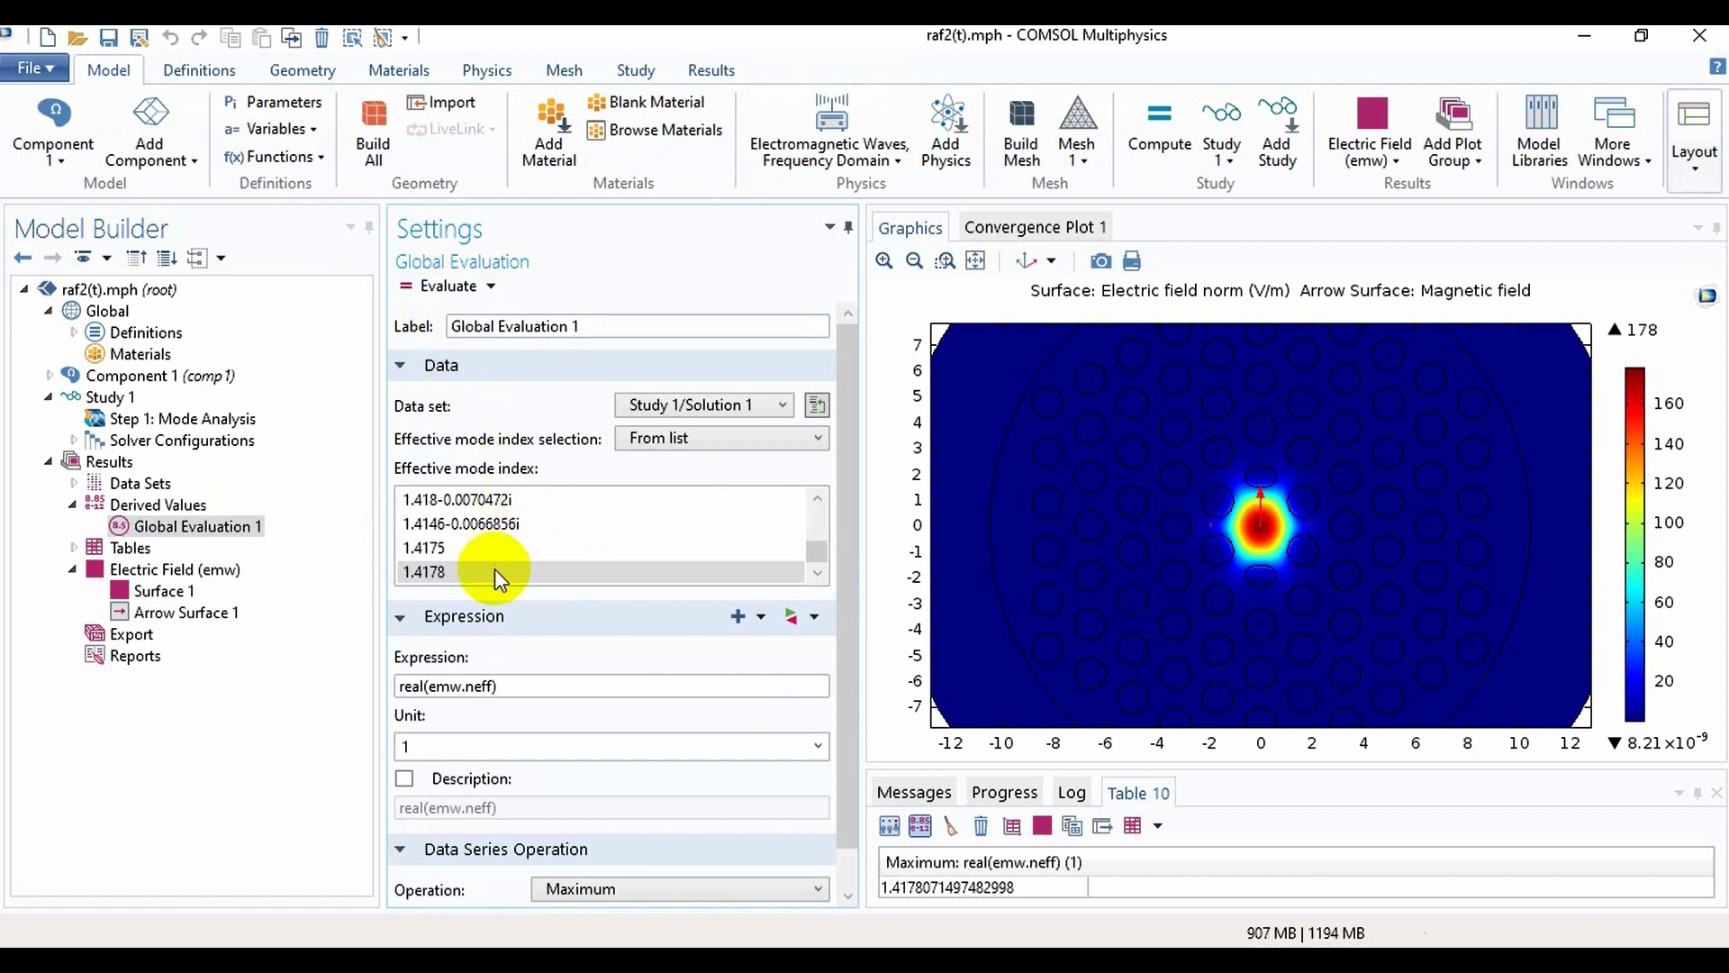
left_click(484, 548)
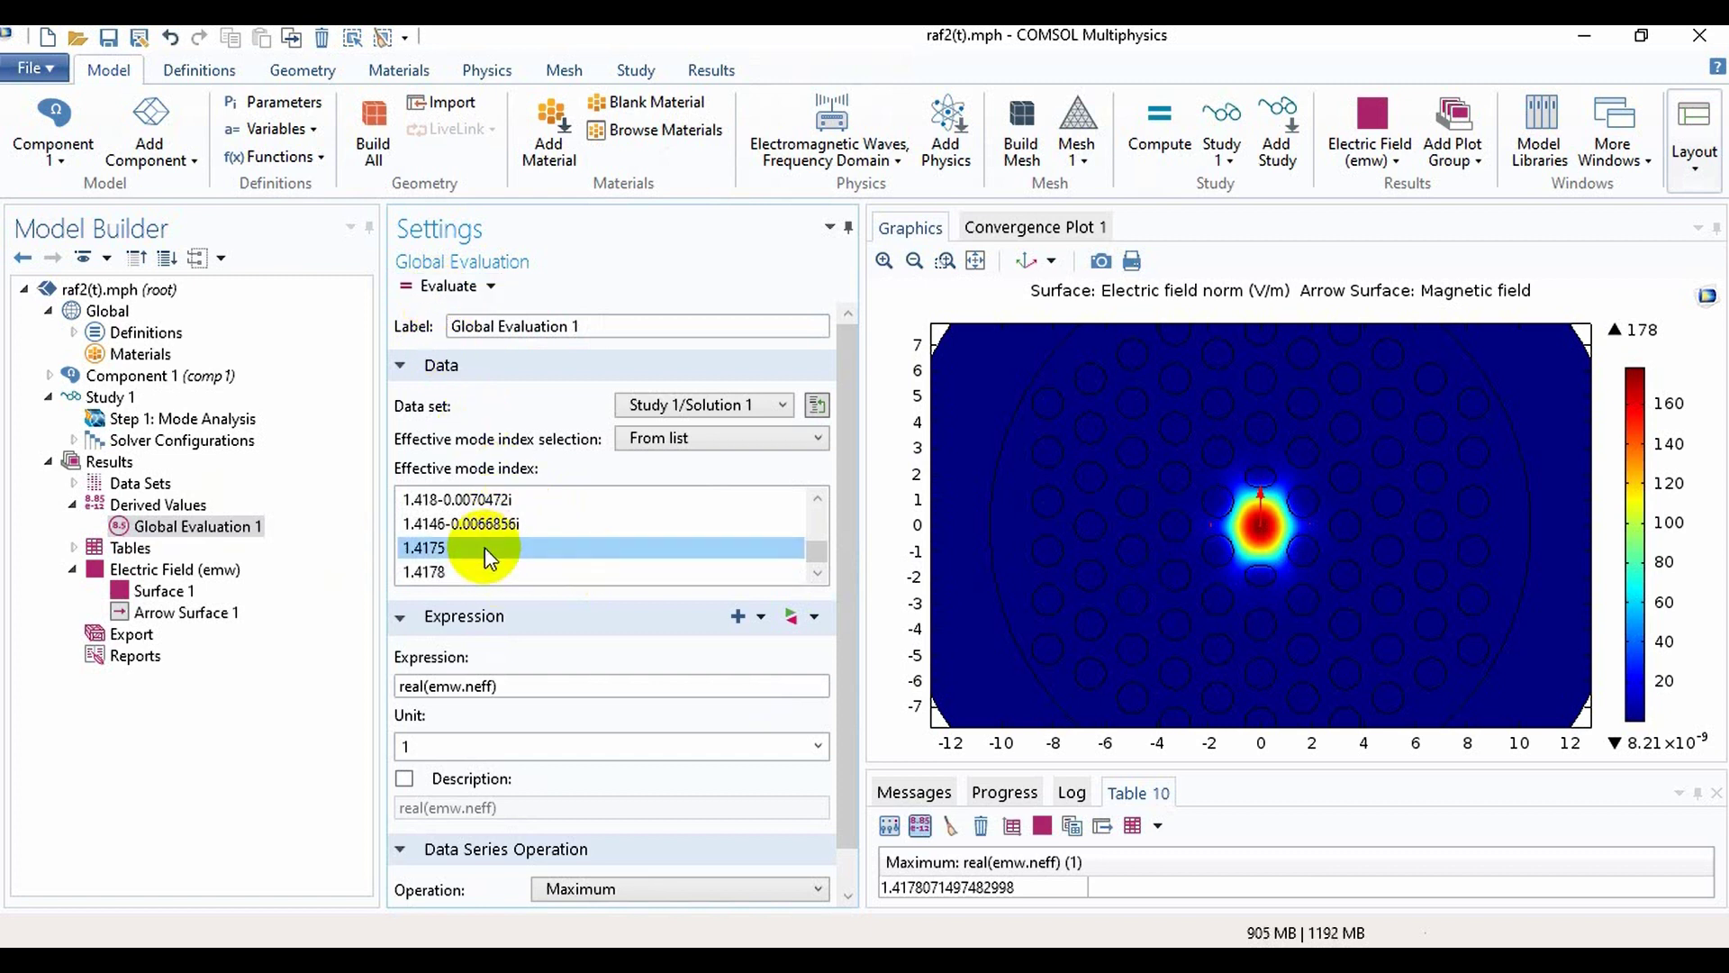
left_click(441, 293)
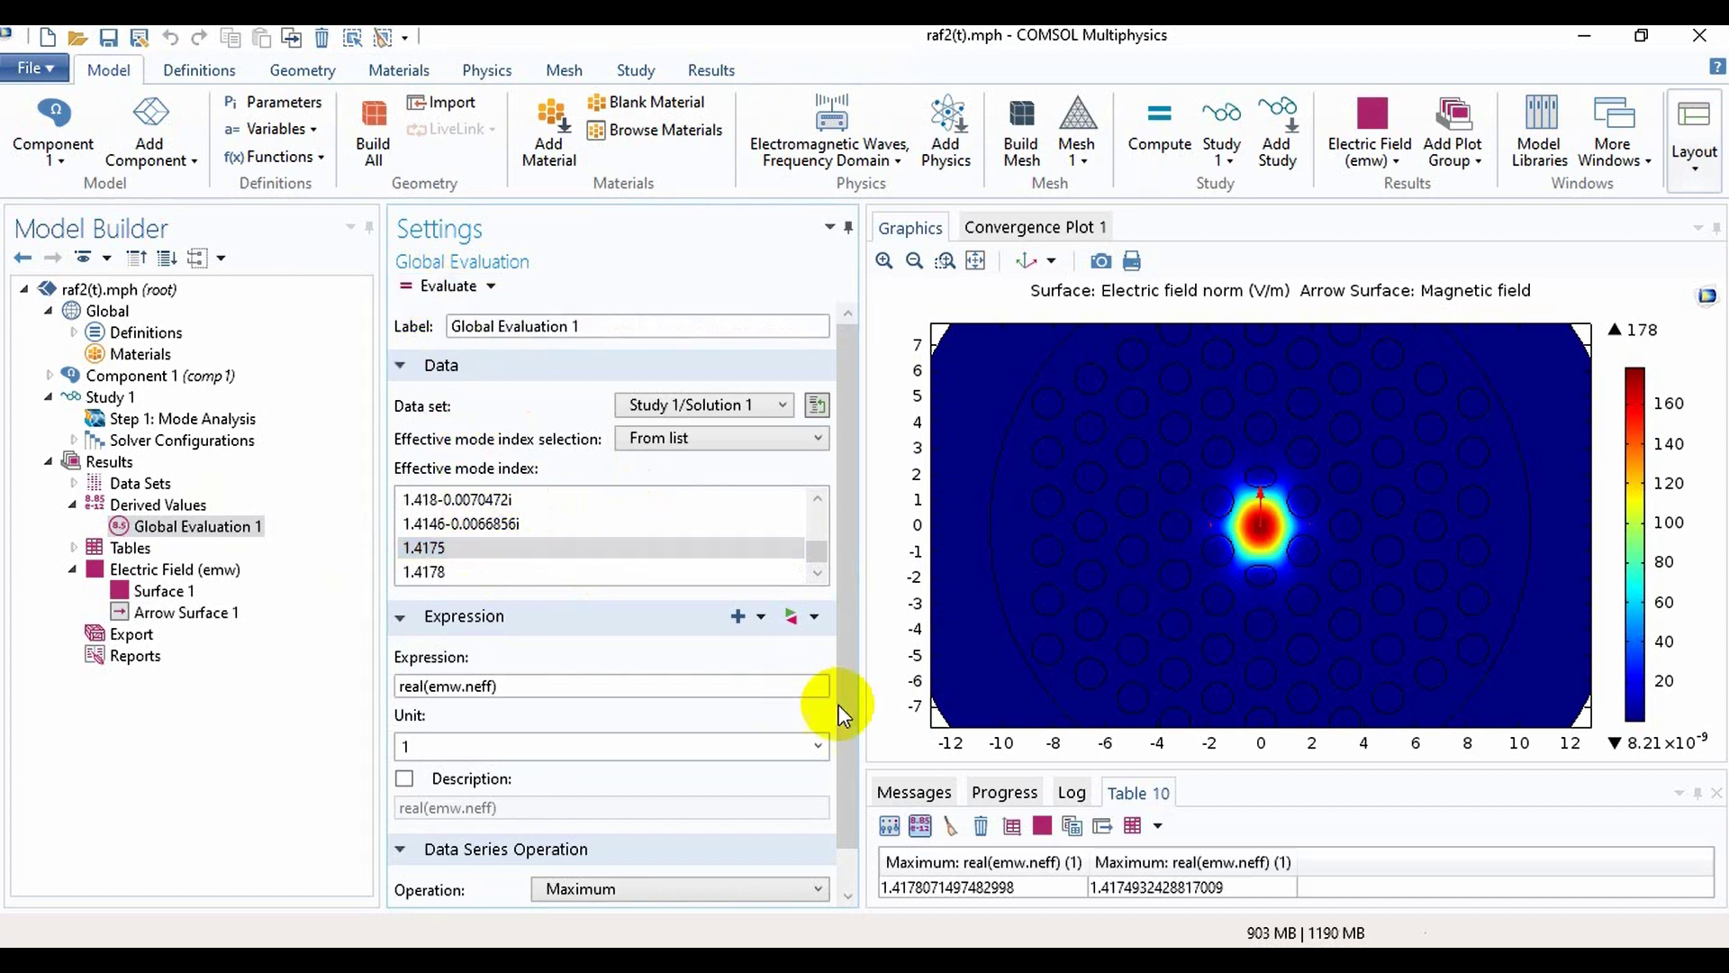
Step: Copy the whole evaluation results table and paste it below the wavelength table in the Word document
right_click(1061, 885)
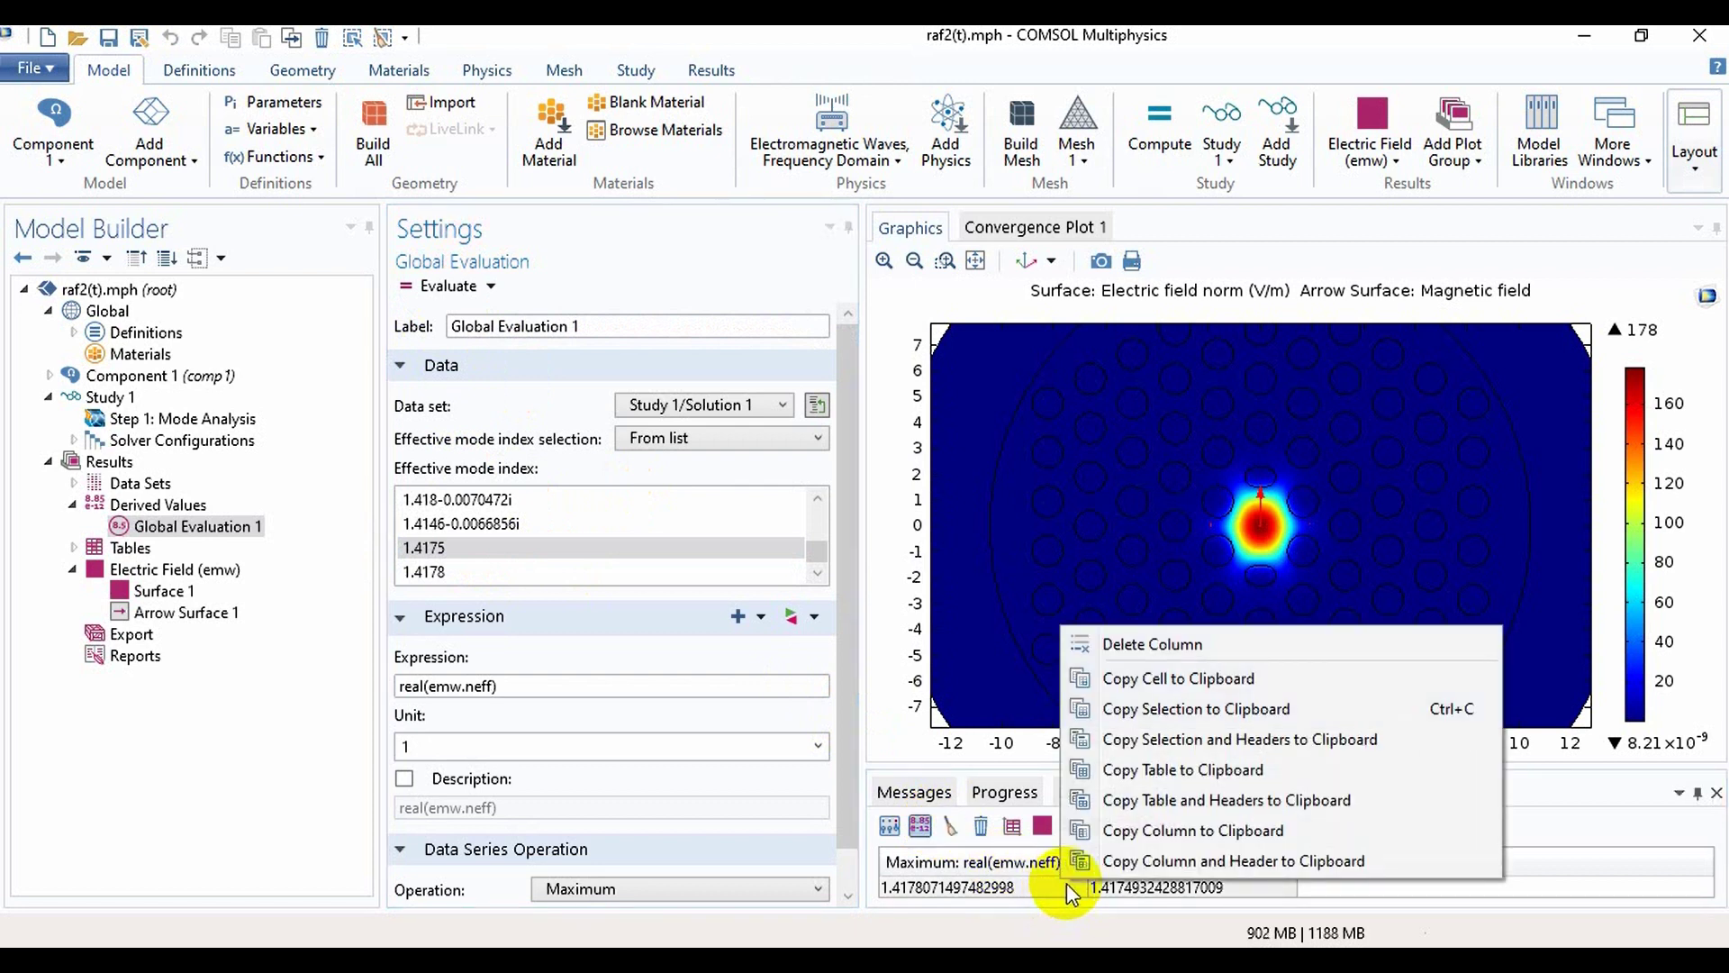
left_click(1138, 770)
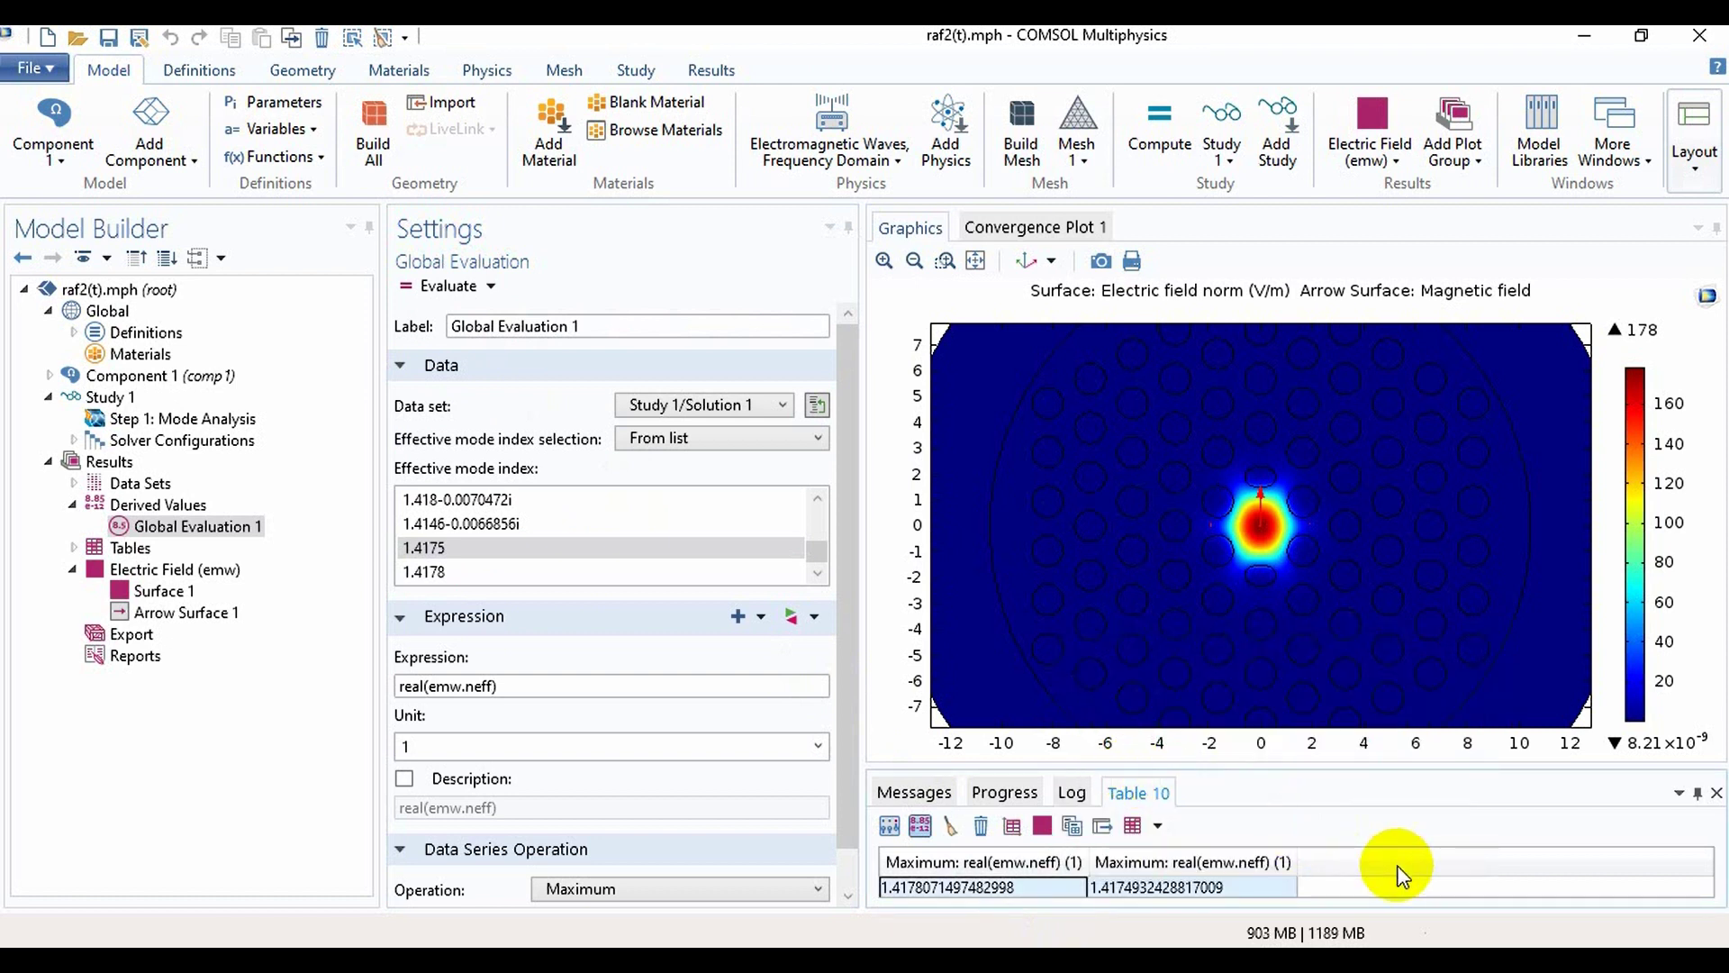
key("alt+Tab")
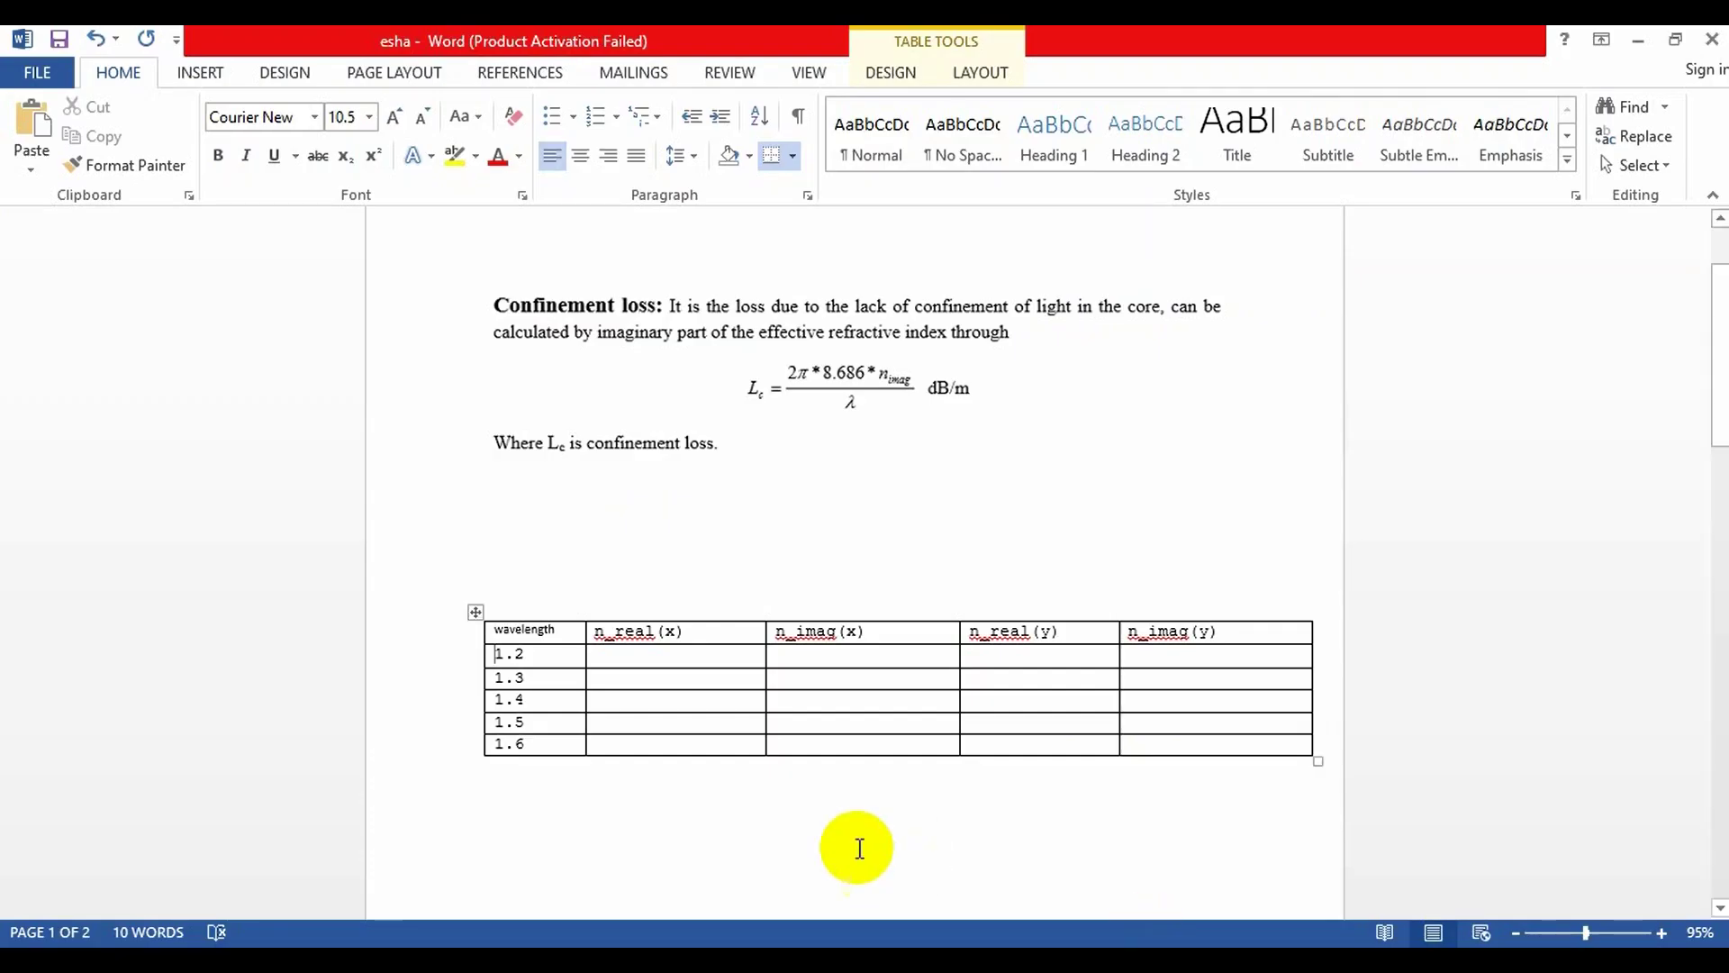
left_click(594, 829)
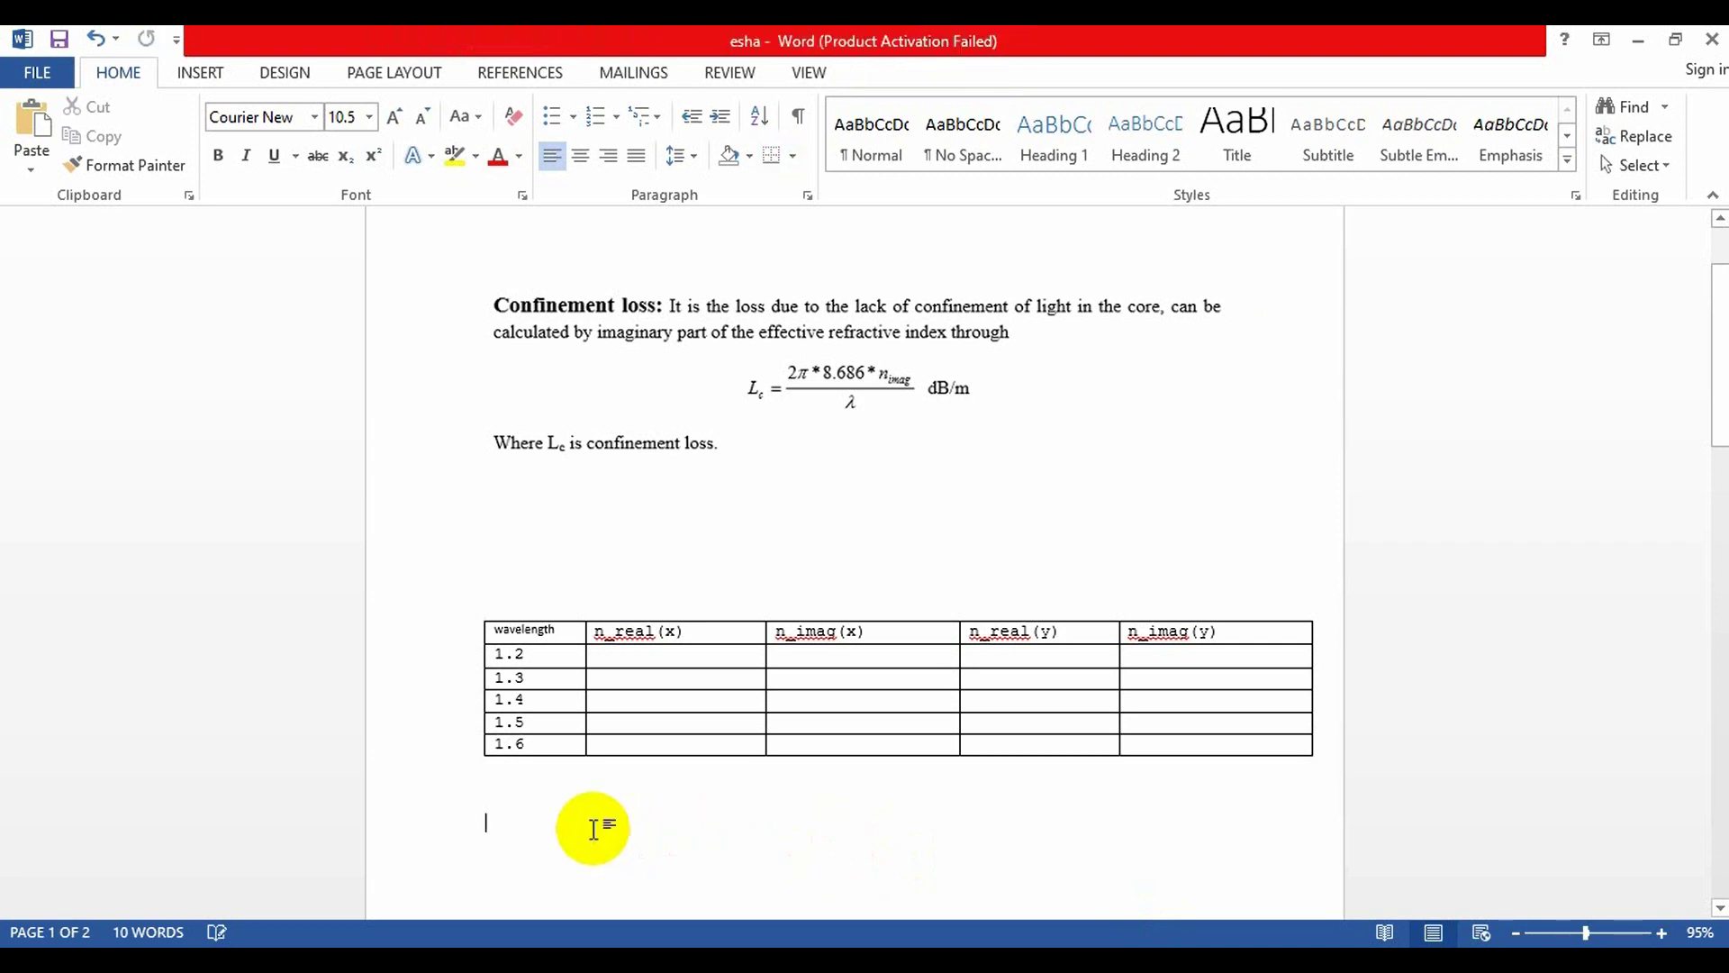
key("ctrl+v")
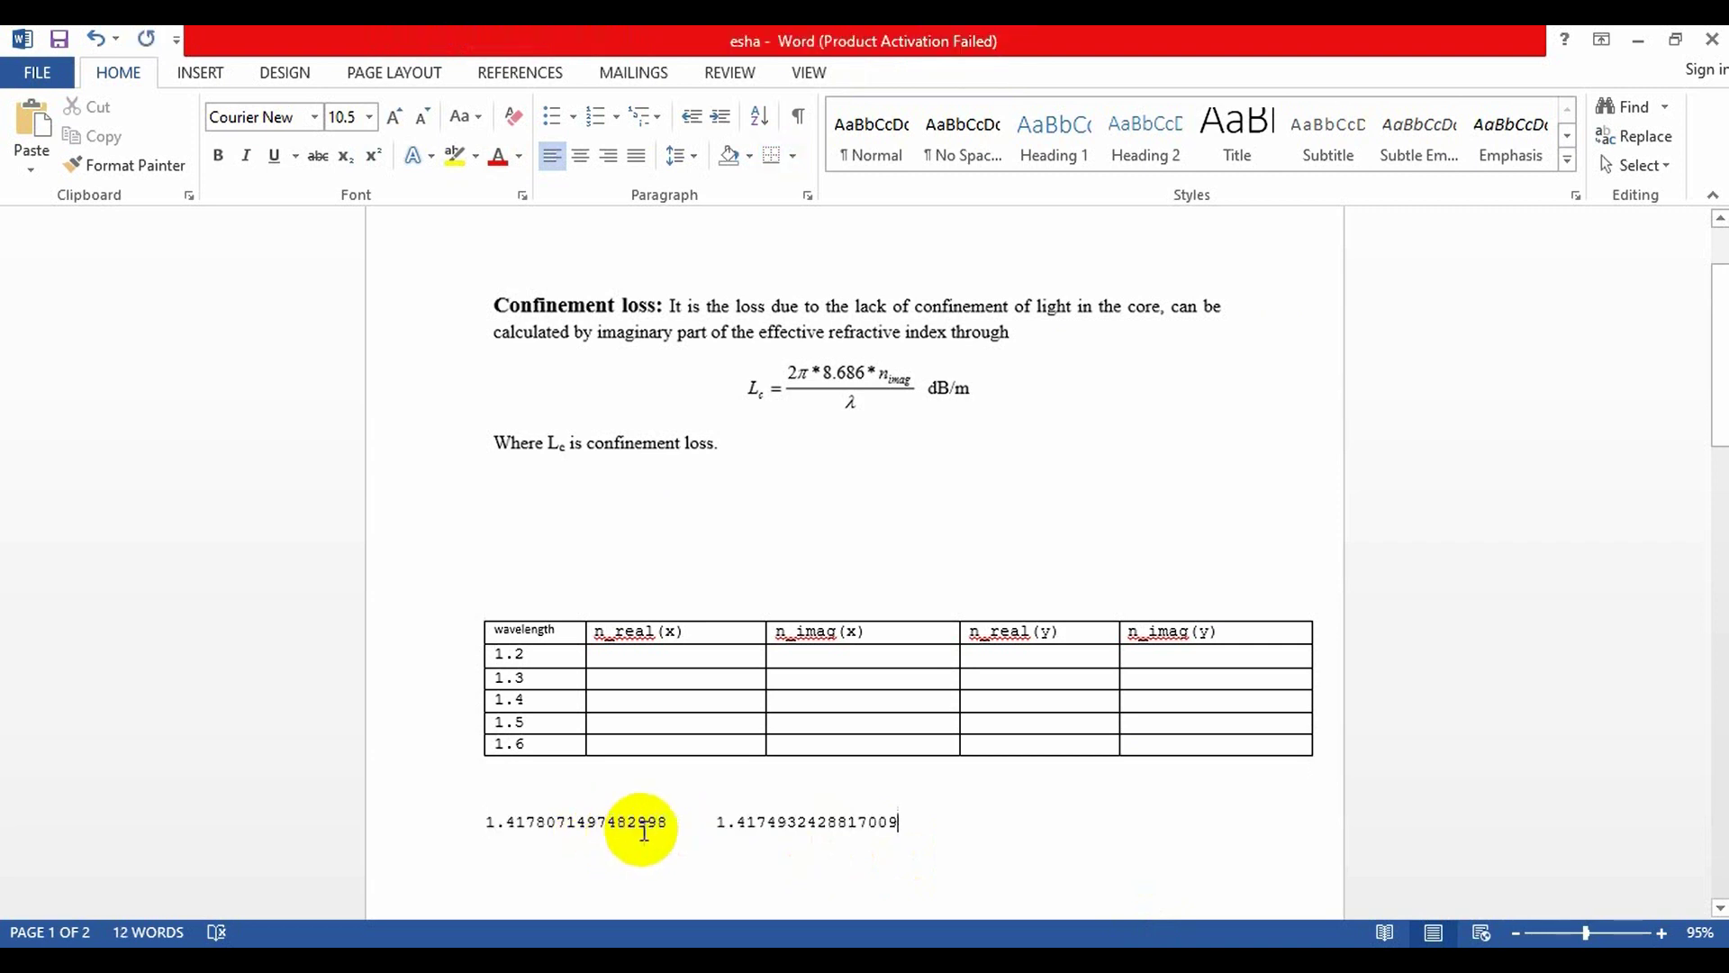
Step: Move the value 1.4178071497482998 from below the table into the n_real(x) cell of the 1.2 wavelength row
left_click(672, 821)
left_click_drag(668, 819, 486, 826)
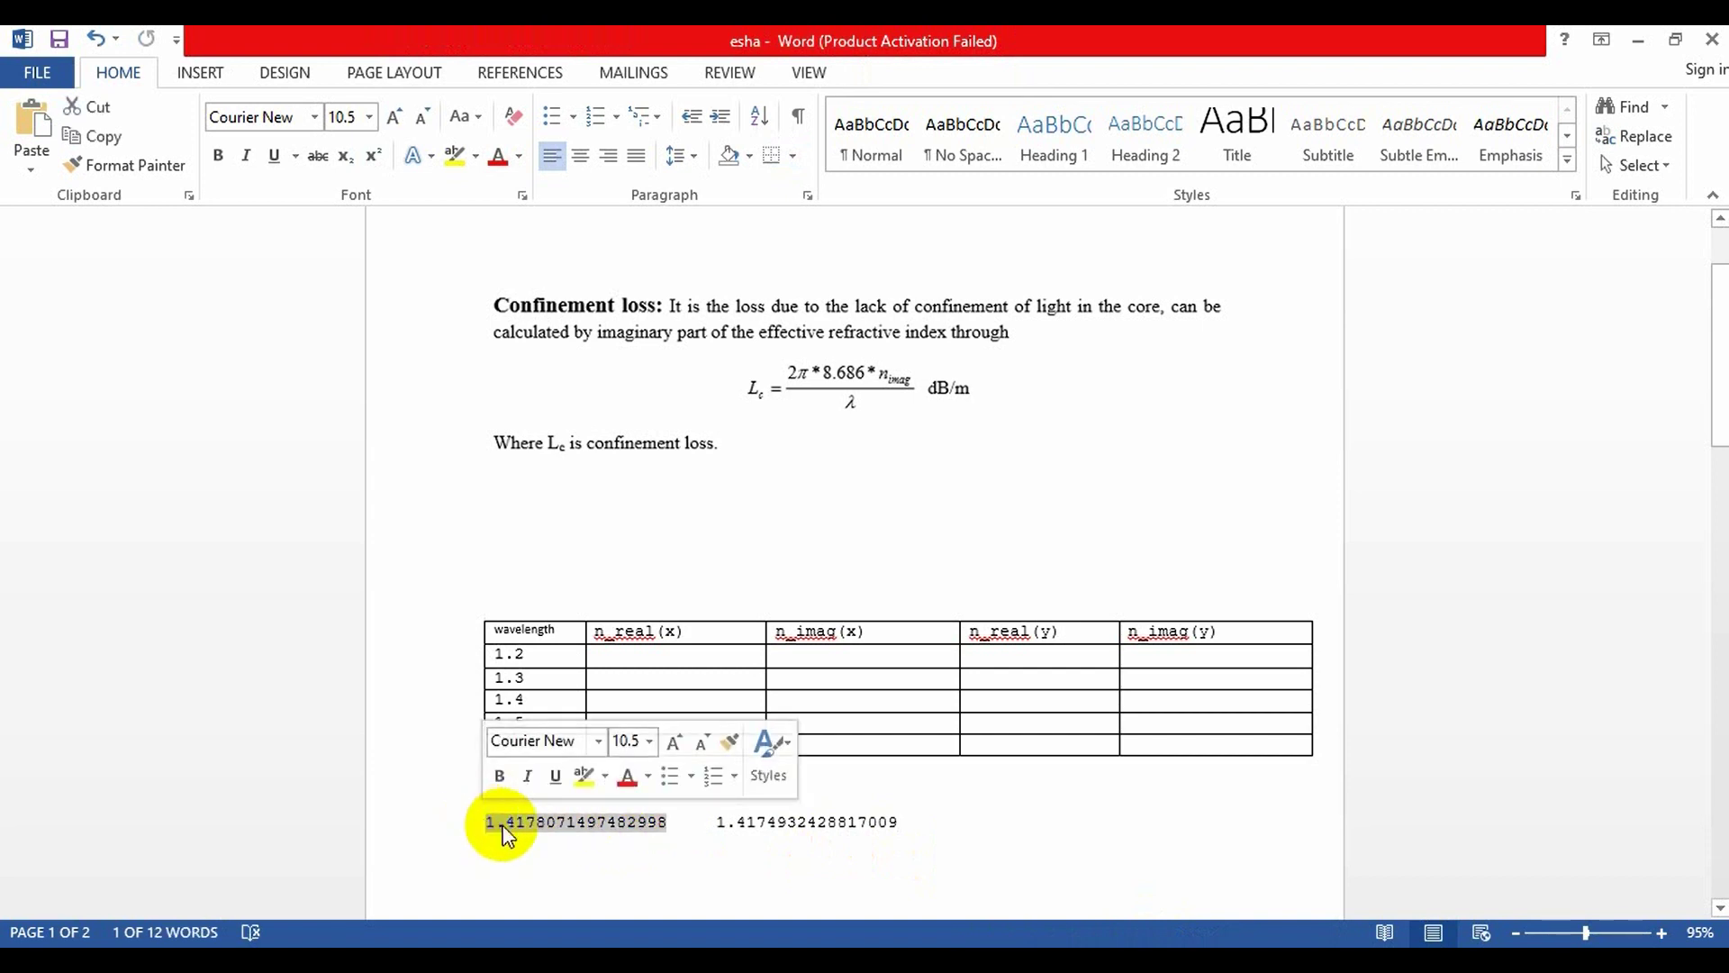
right_click(500, 828)
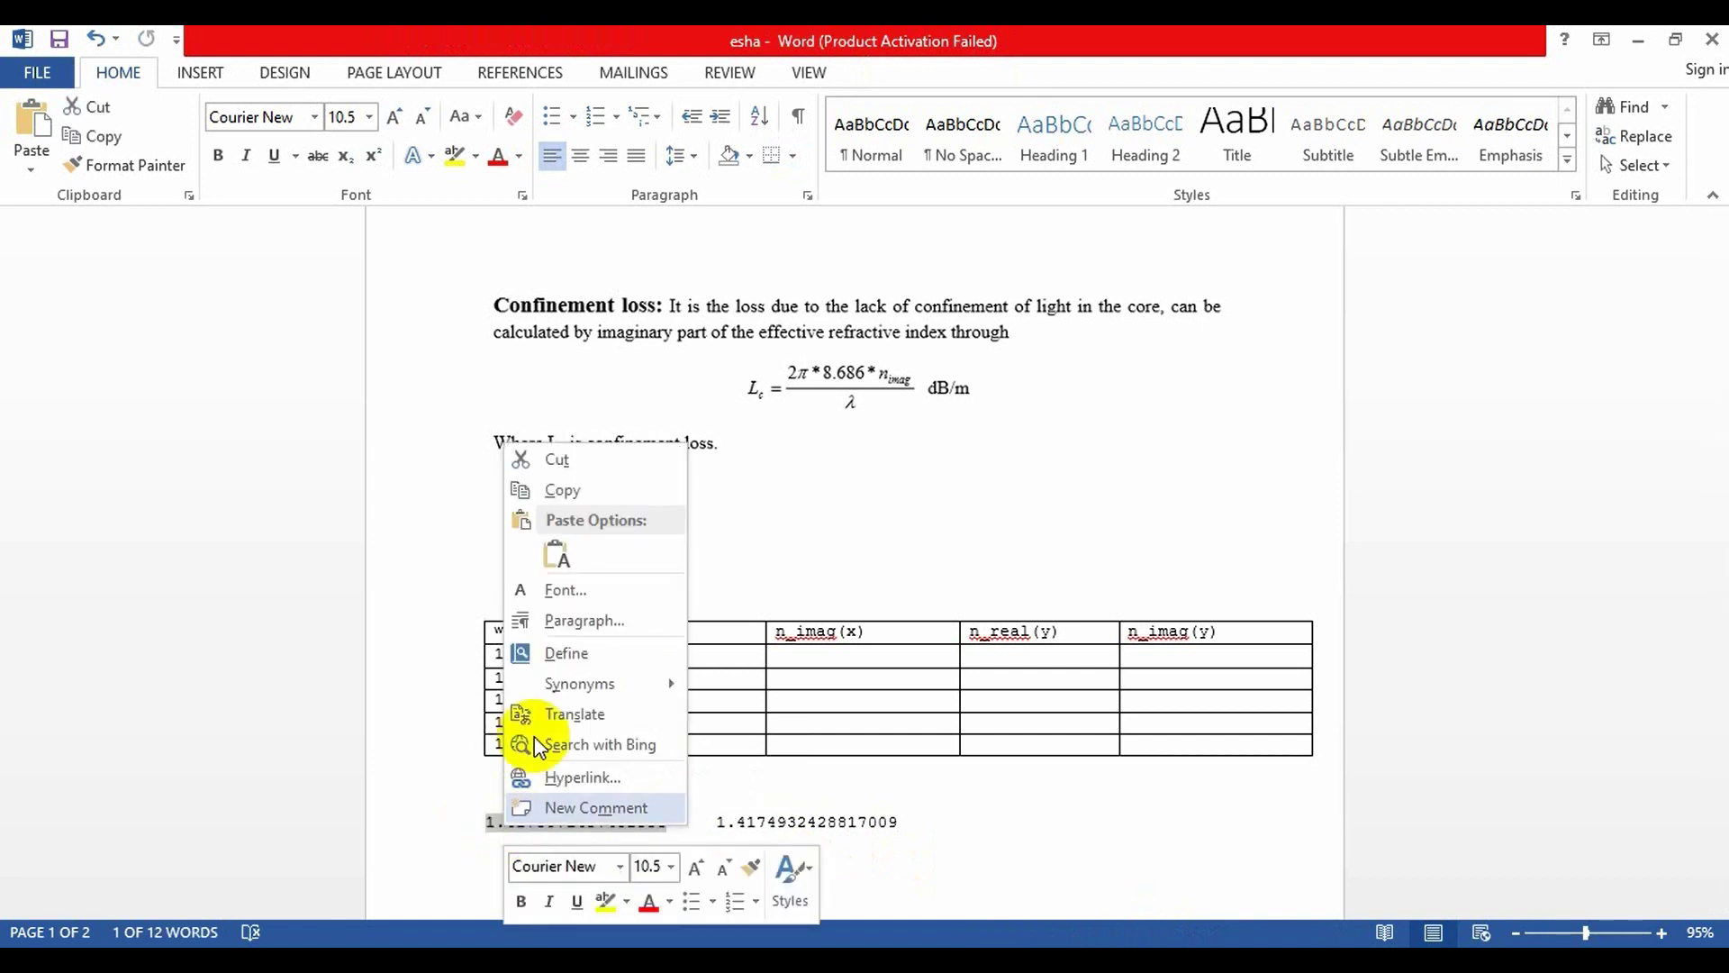
left_click(606, 464)
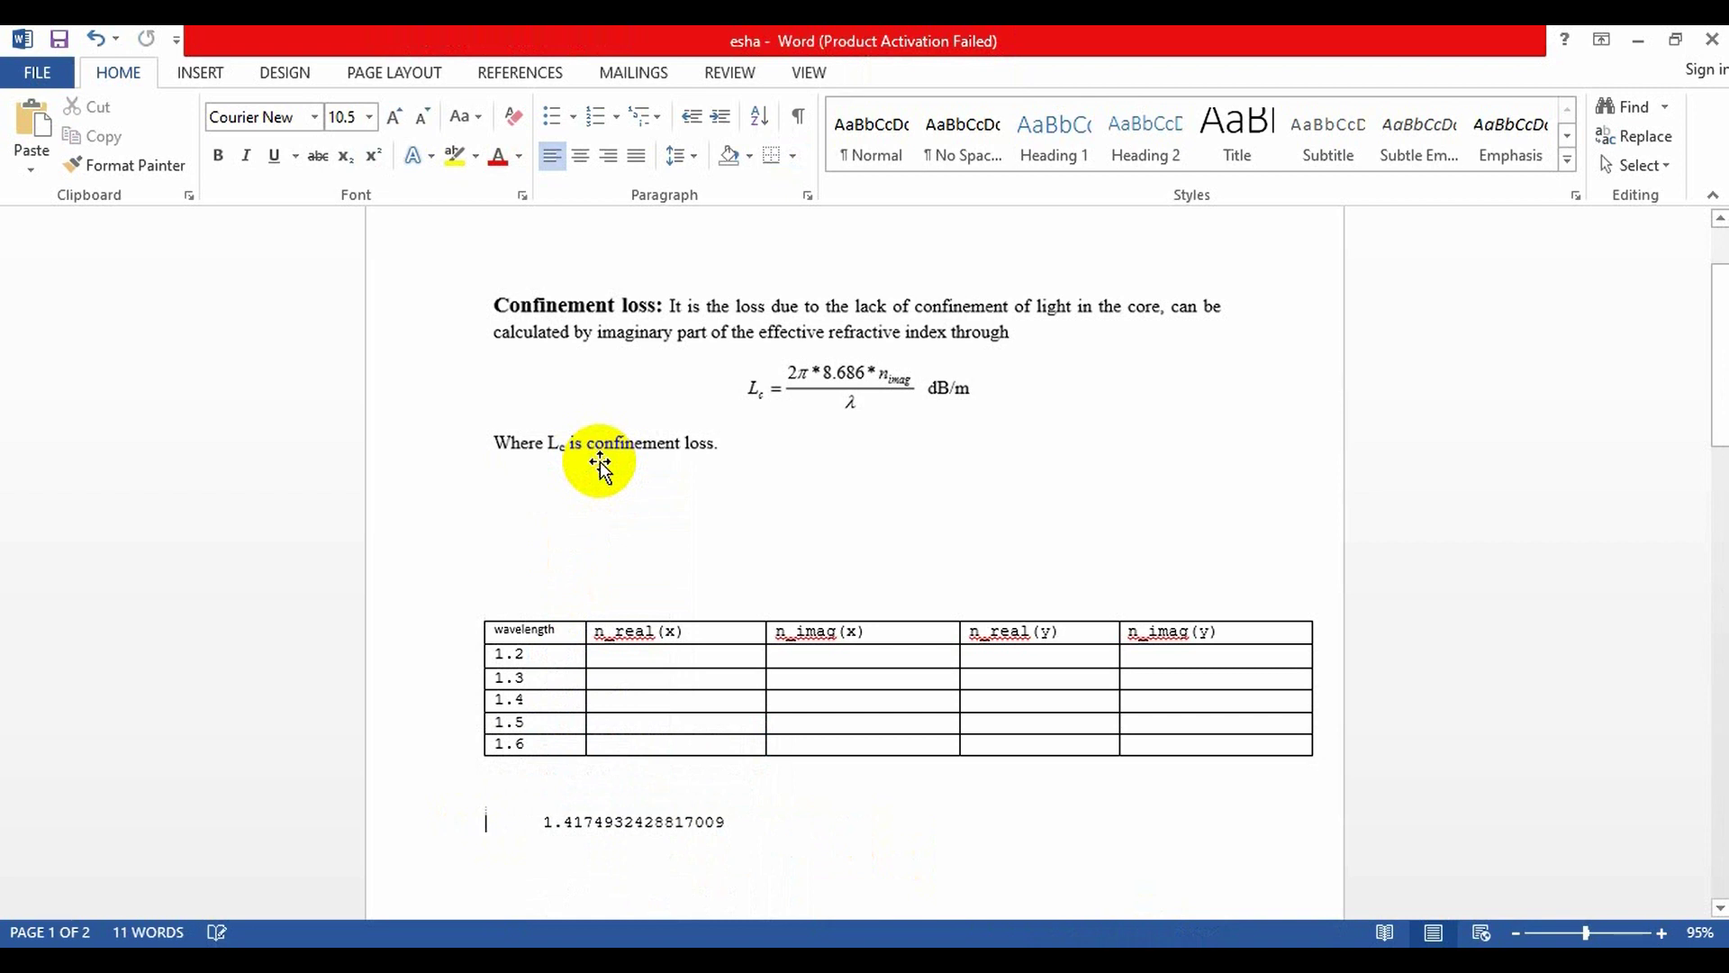
left_click(633, 655)
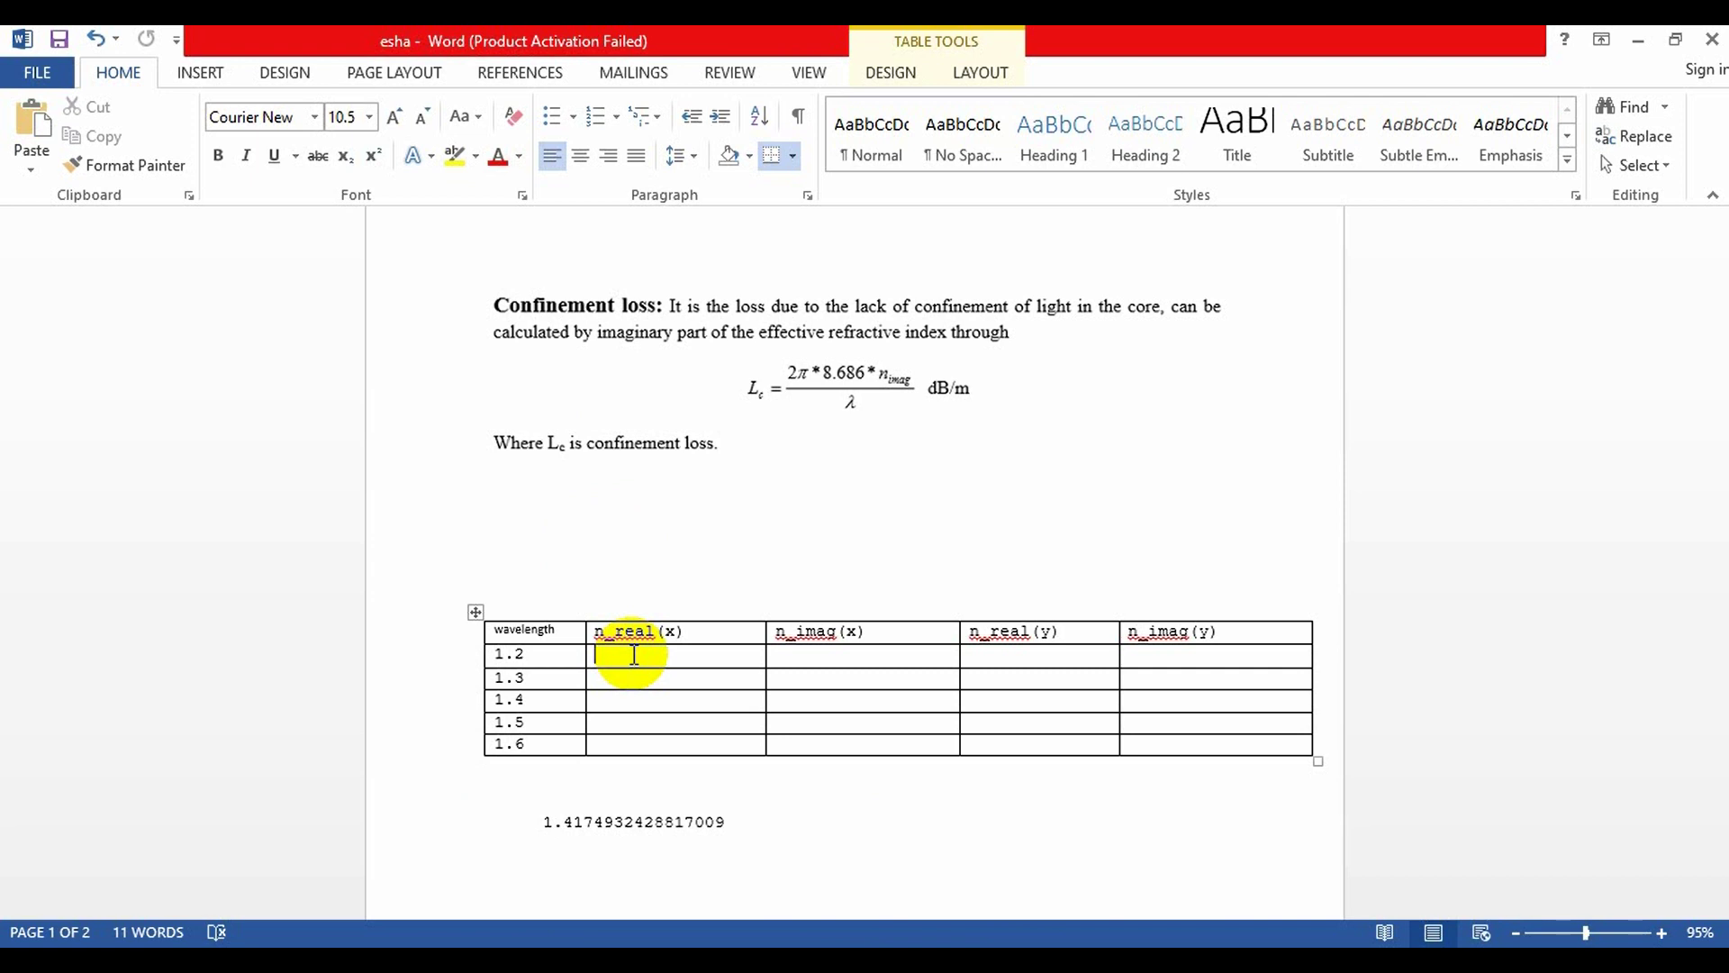
key("ctrl+v")
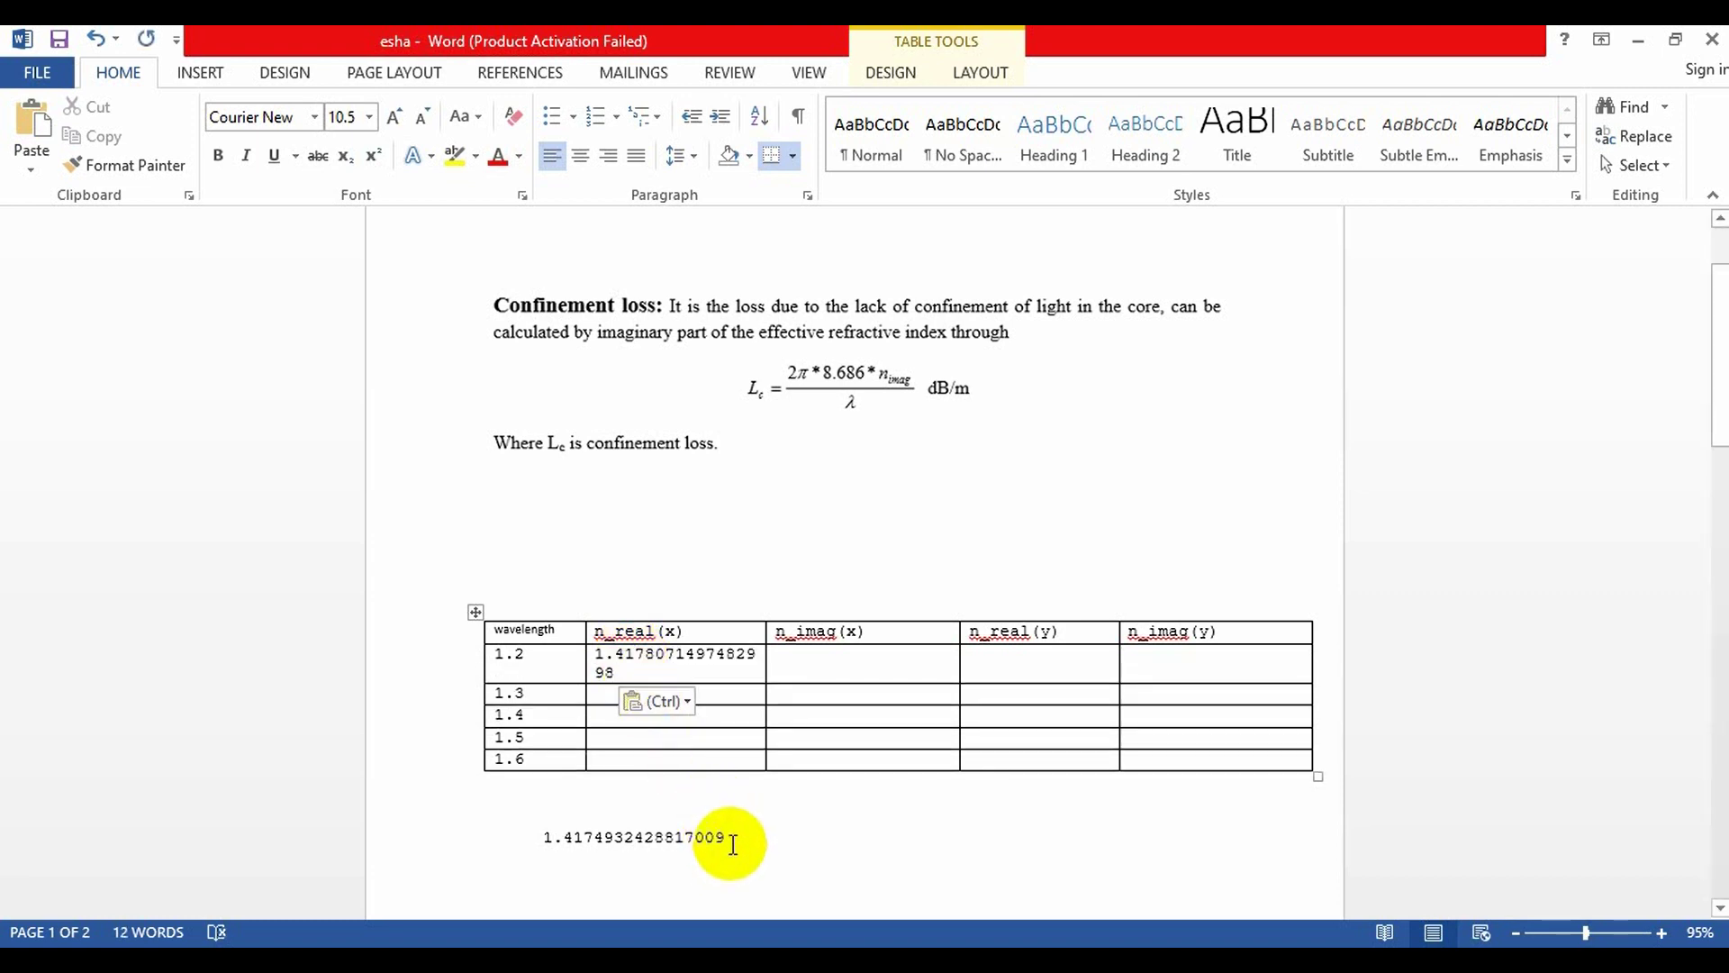
Step: Move the value 1.4174932428817009 from below the table into the n_real(y) cell of the 1.2 wavelength row
left_click_drag(732, 844, 541, 836)
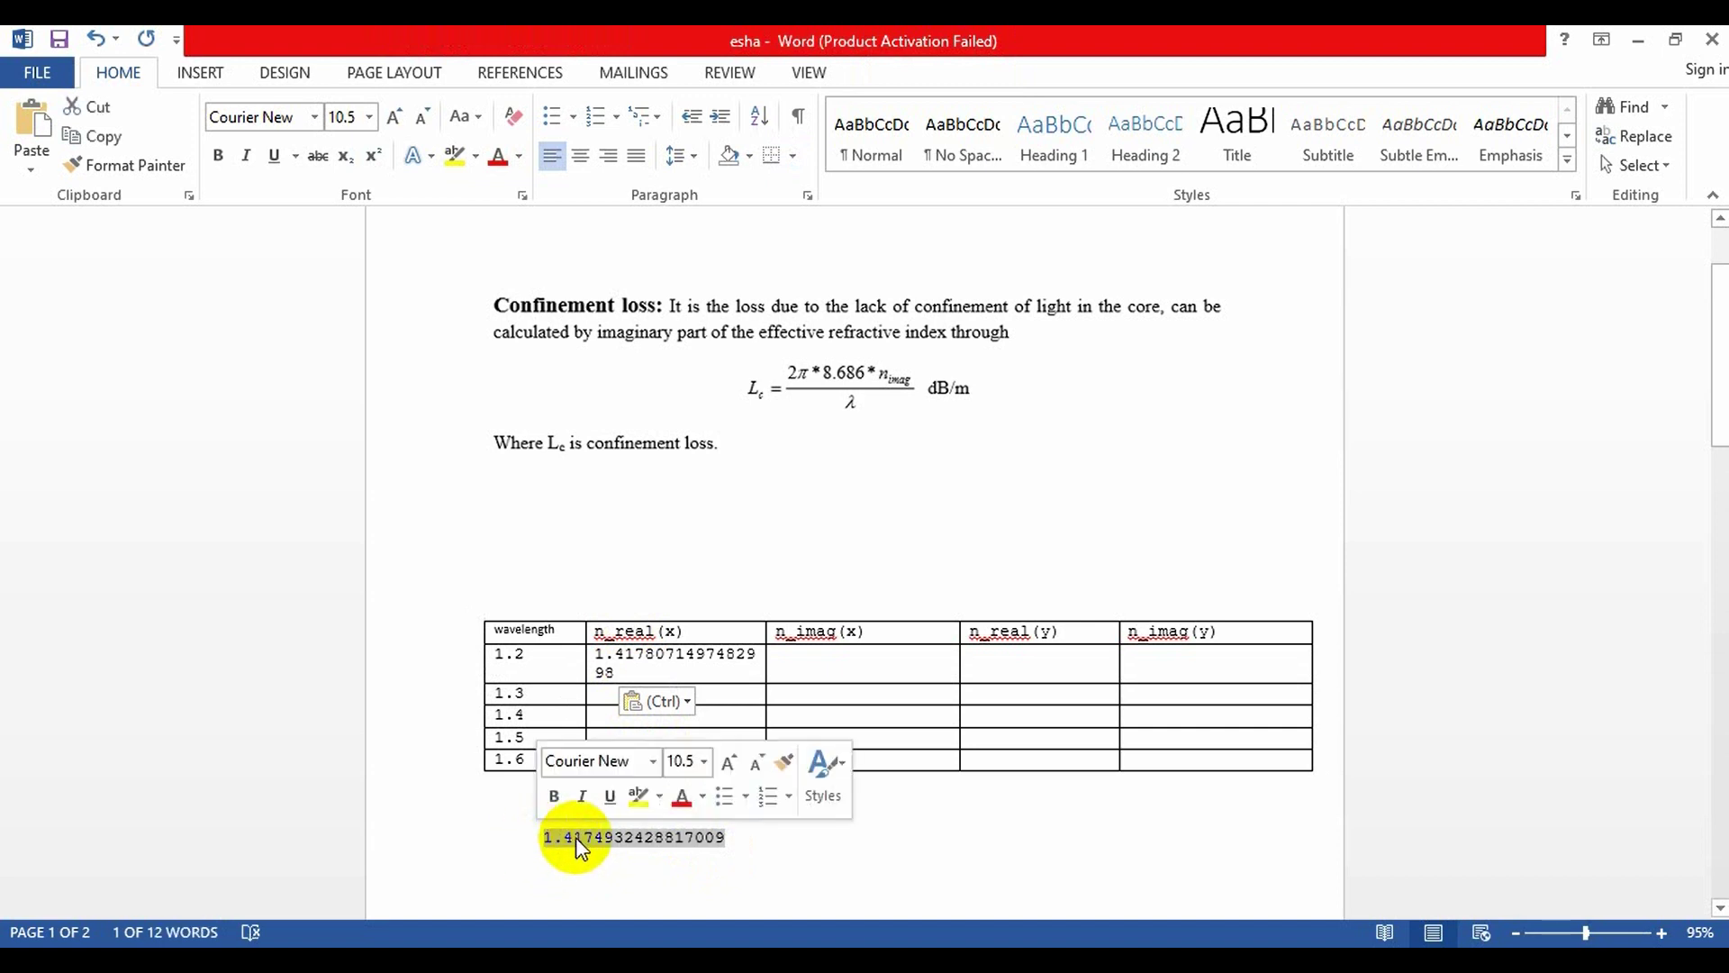
key("ctrl+x")
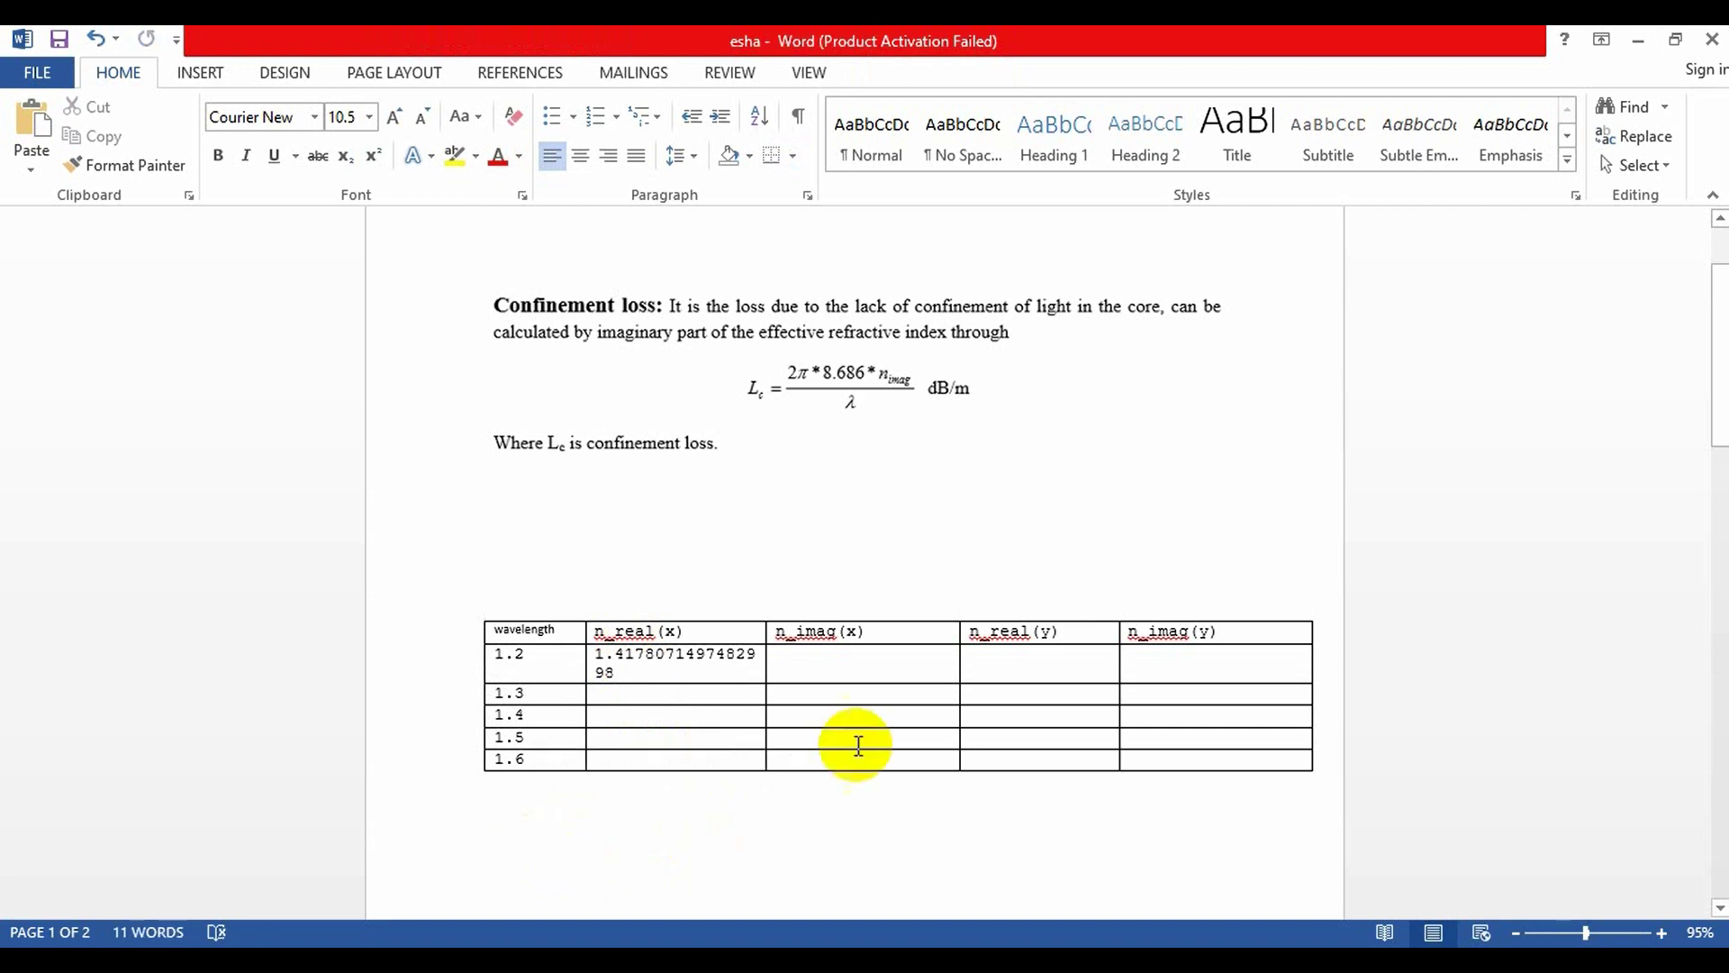
left_click(999, 665)
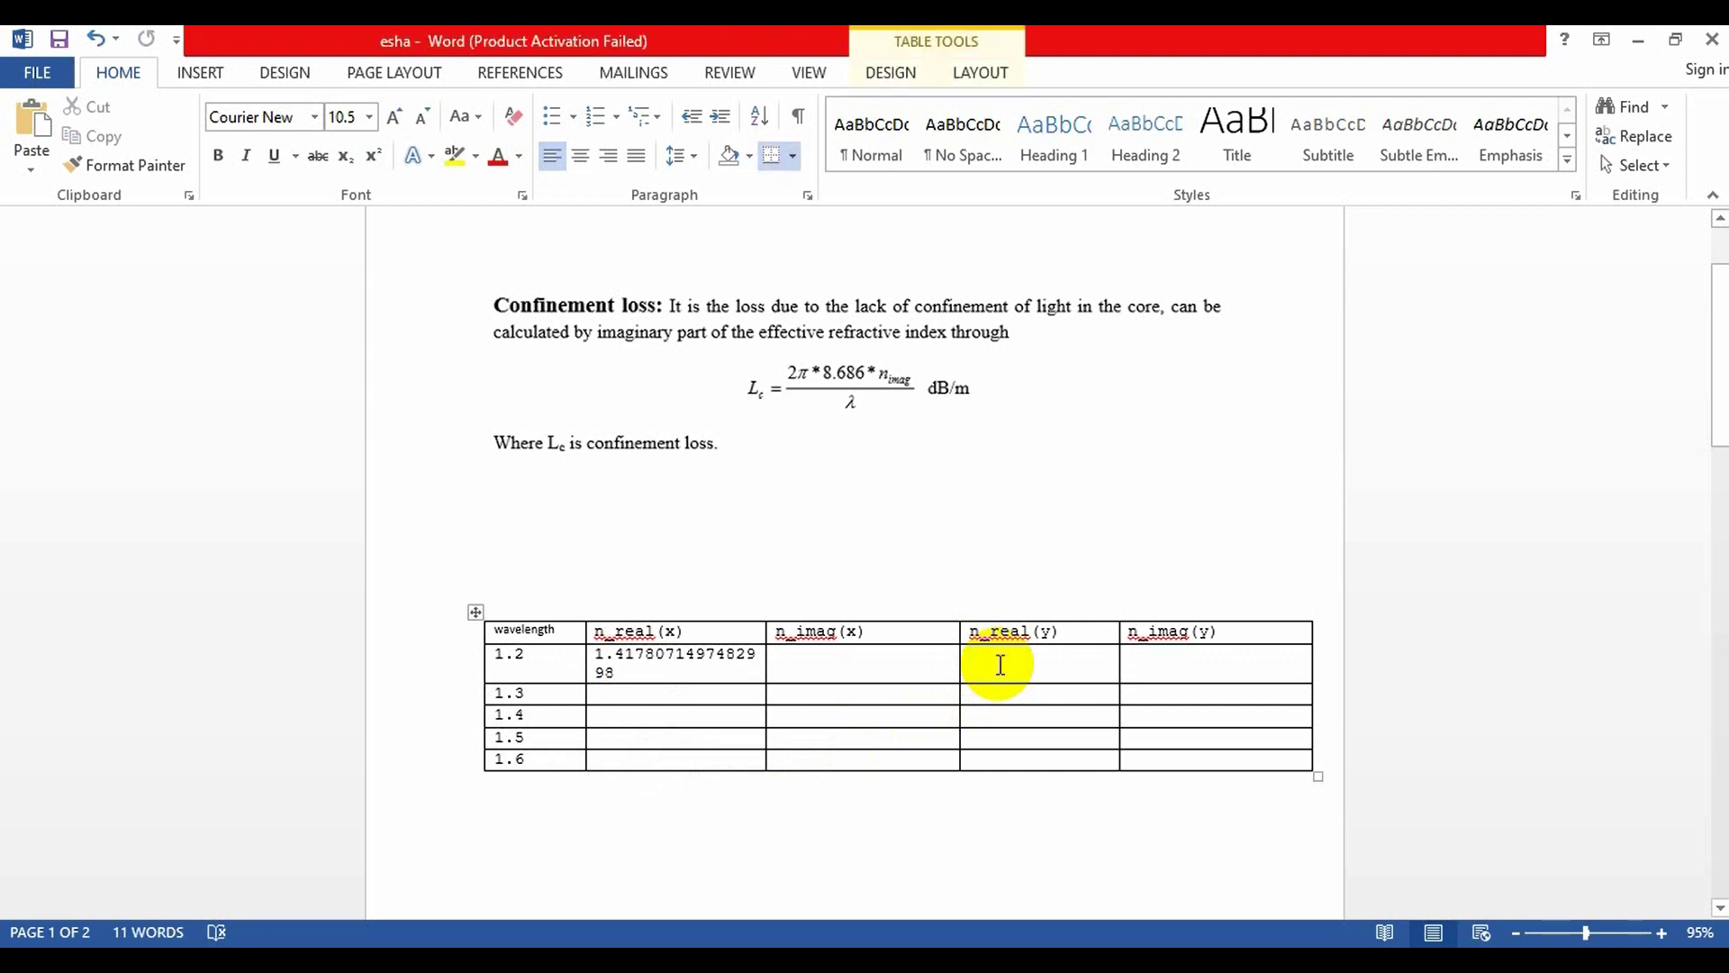
key("ctrl+v")
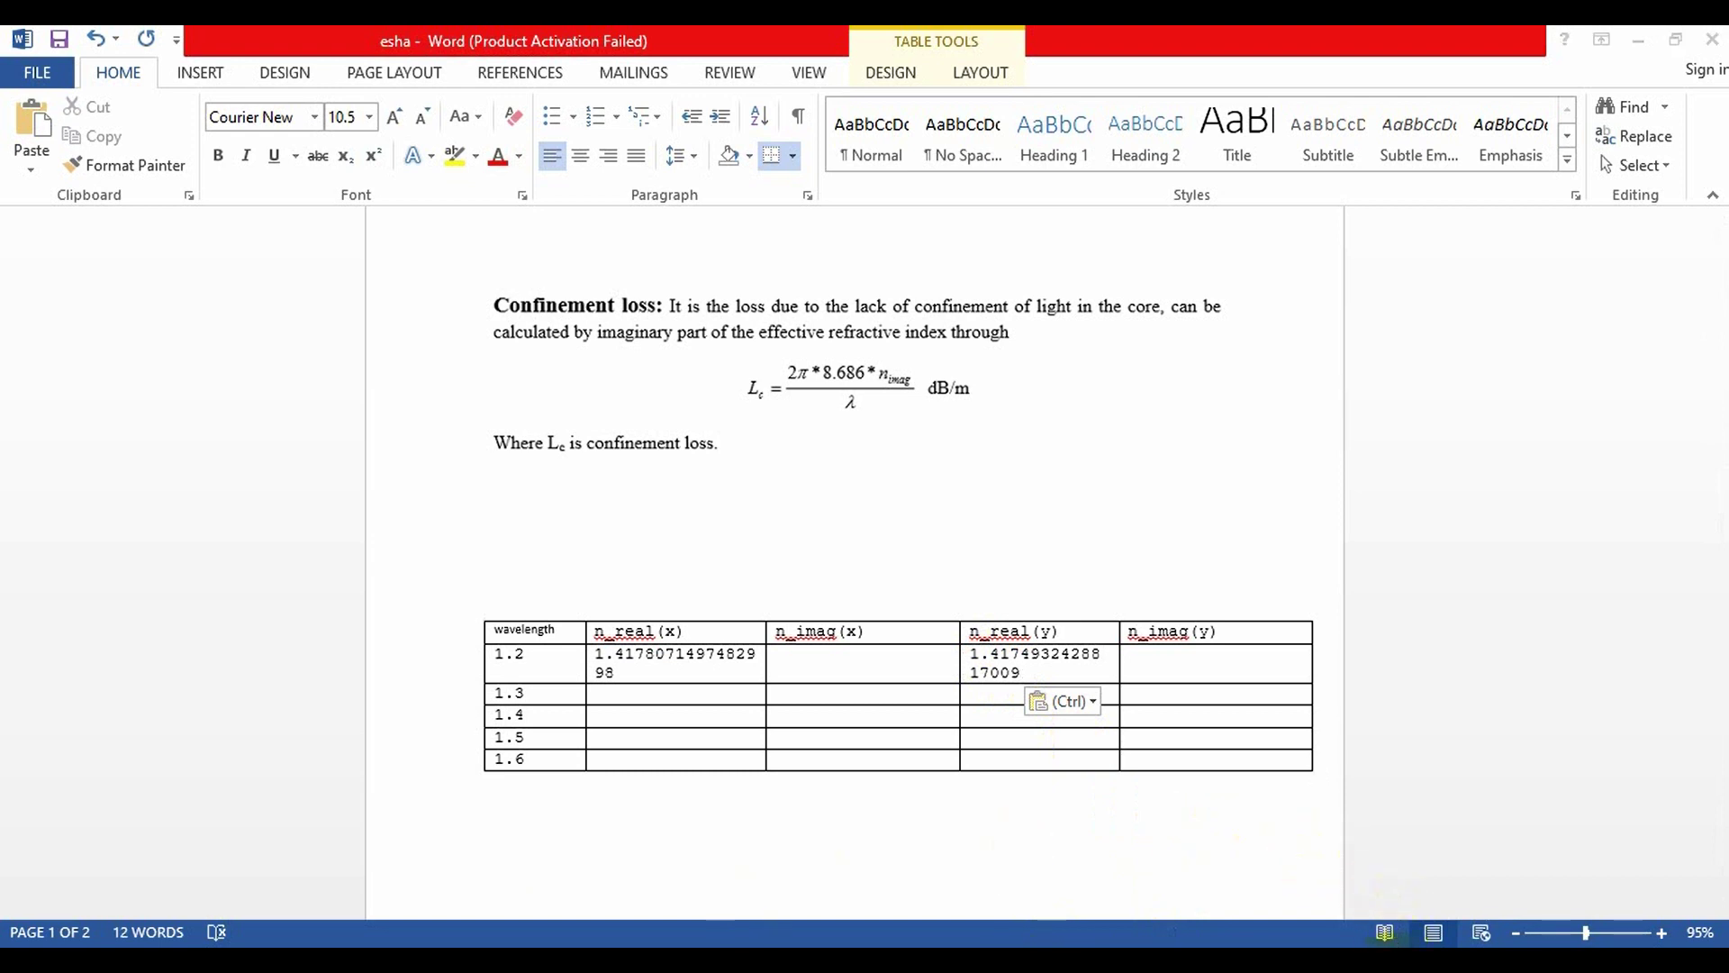
Step: Switch to COMSOL, clear the evaluation results table and change the Global Evaluation 1 expression to imag(emw.neff)
key("alt+Tab")
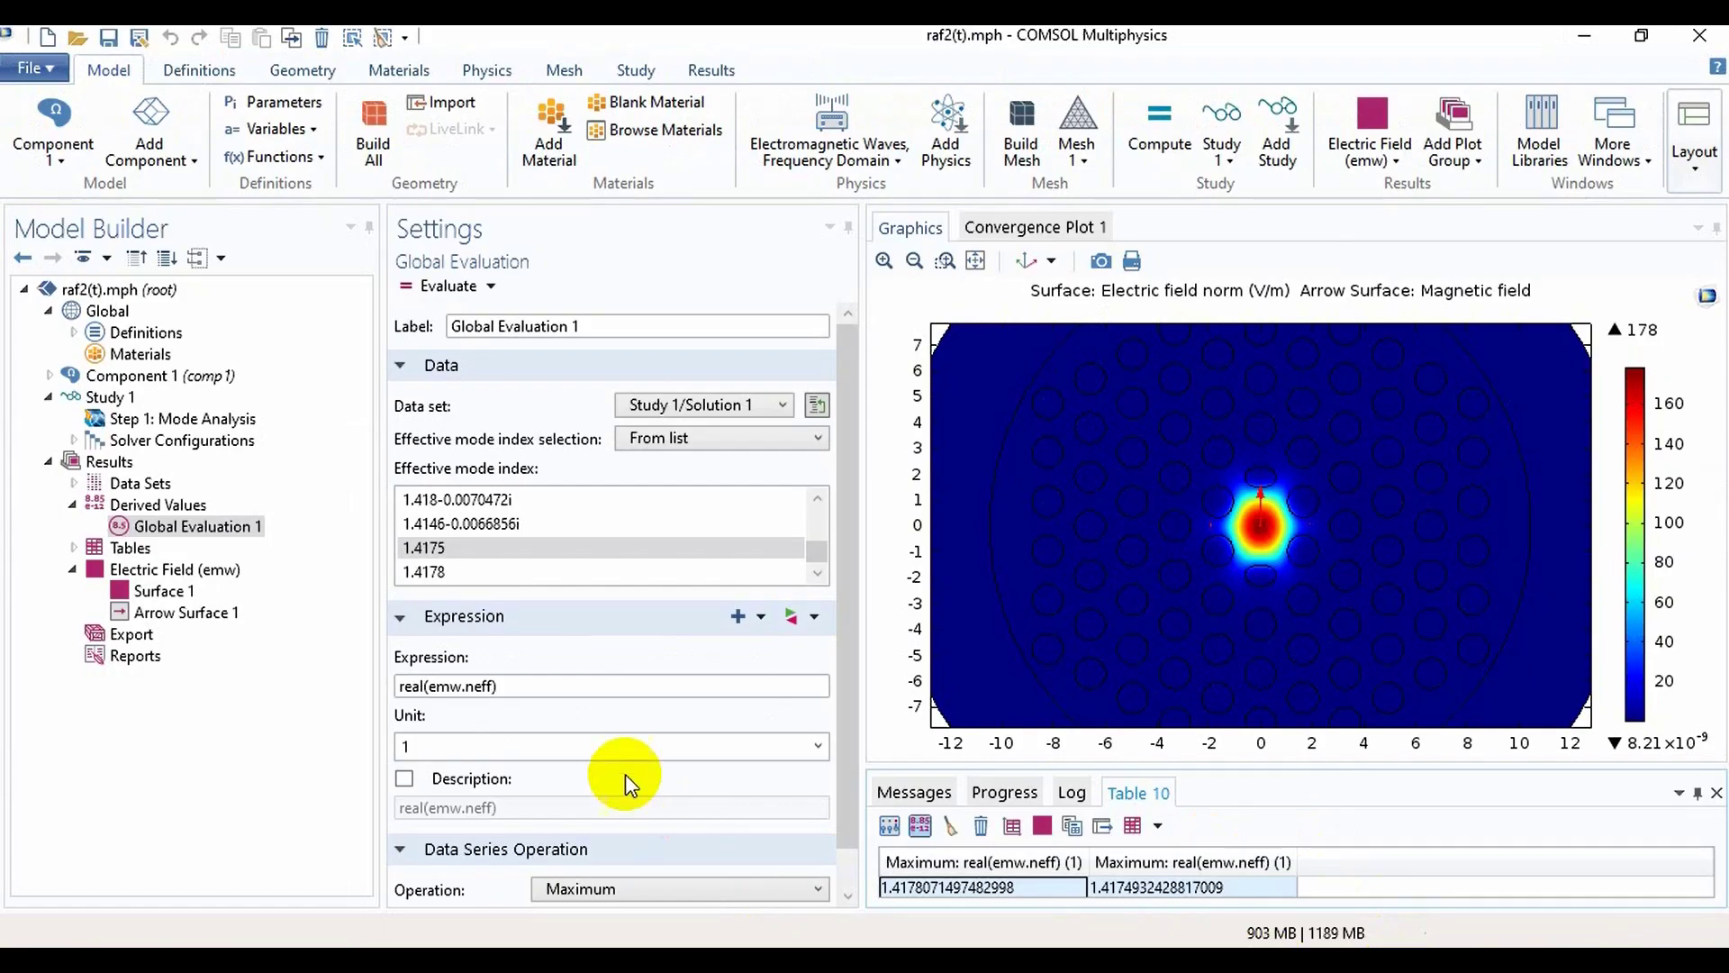
left_click(950, 826)
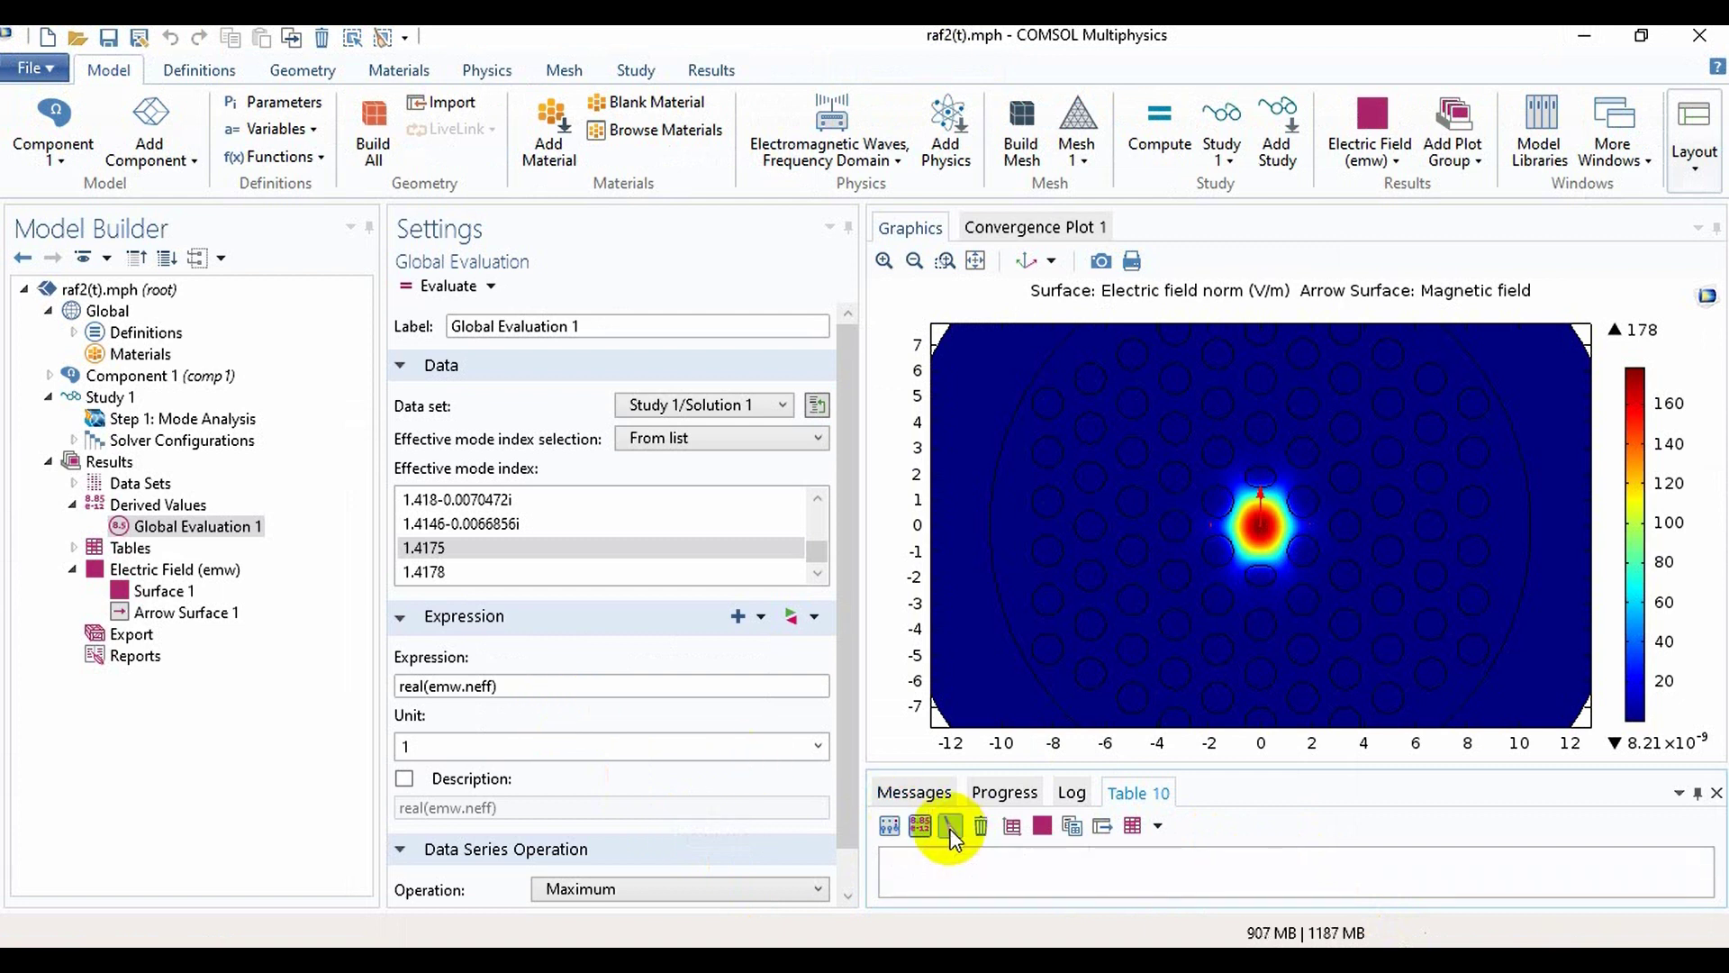
left_click(518, 690)
key("ctrl+Left")
key("ctrl+Left")
key("ctrl+Left")
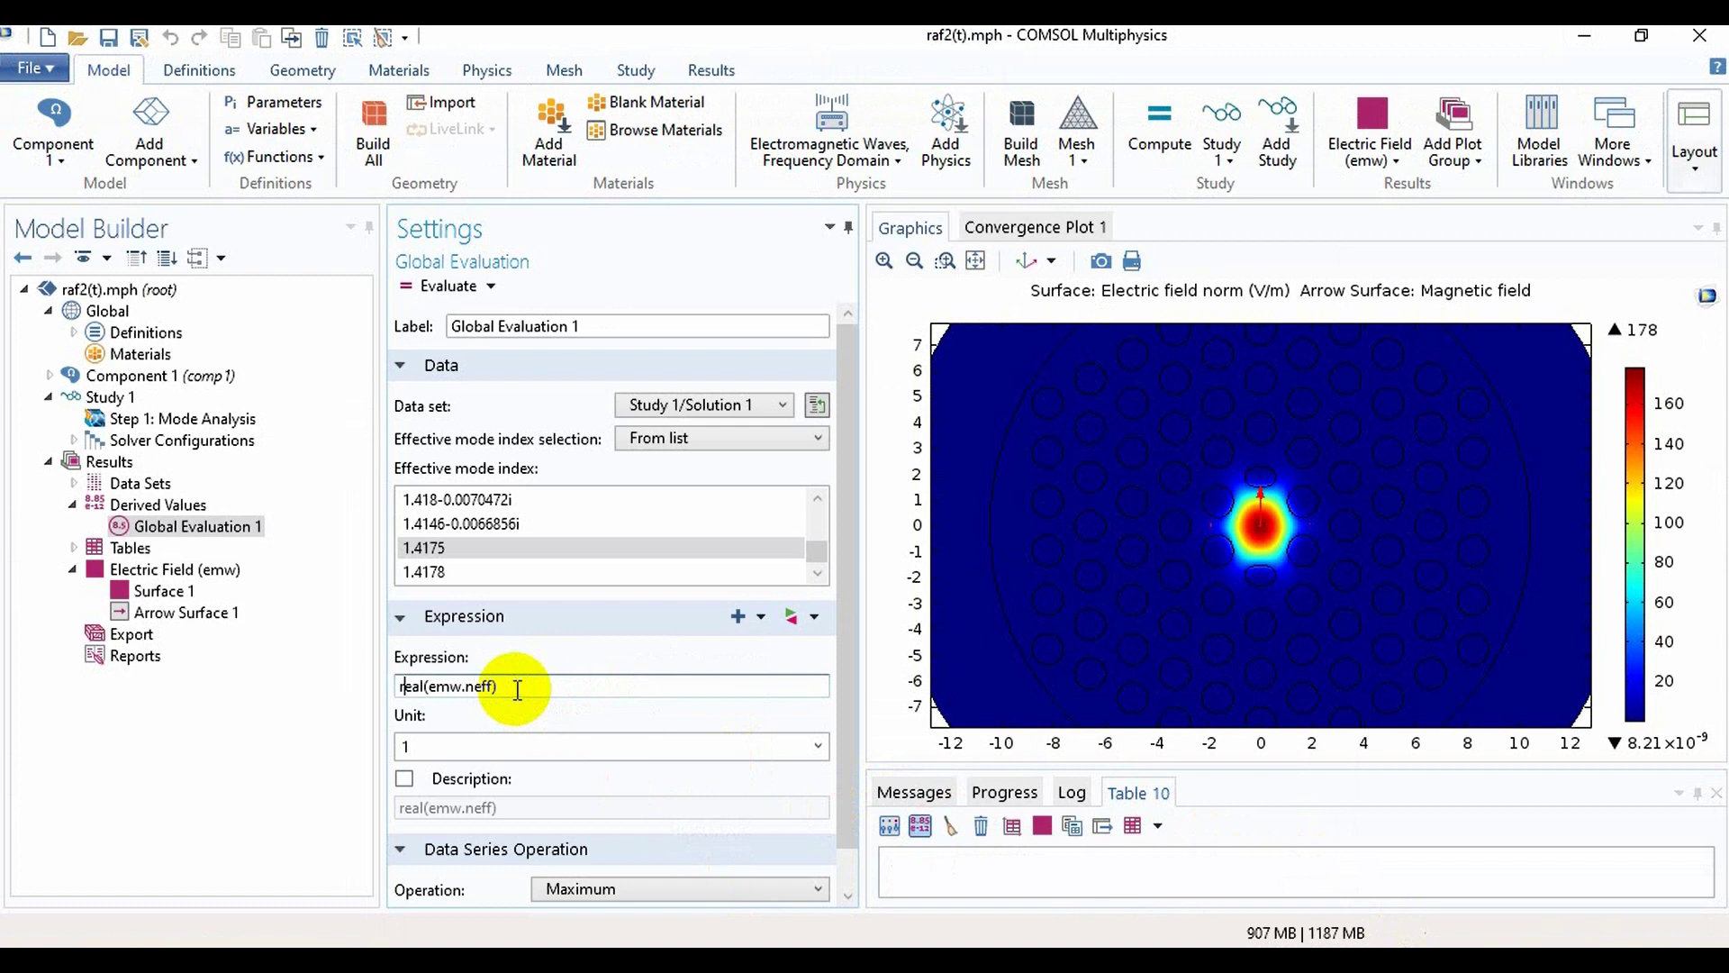
key("BackSpace")
key("BackSpace")
key("BackSpace")
key("BackSpace")
type("imag")
Step: Evaluate imag(emw.neff) for the 1.4178 mode and for the 1.4175 mode separately
left_click(594, 574)
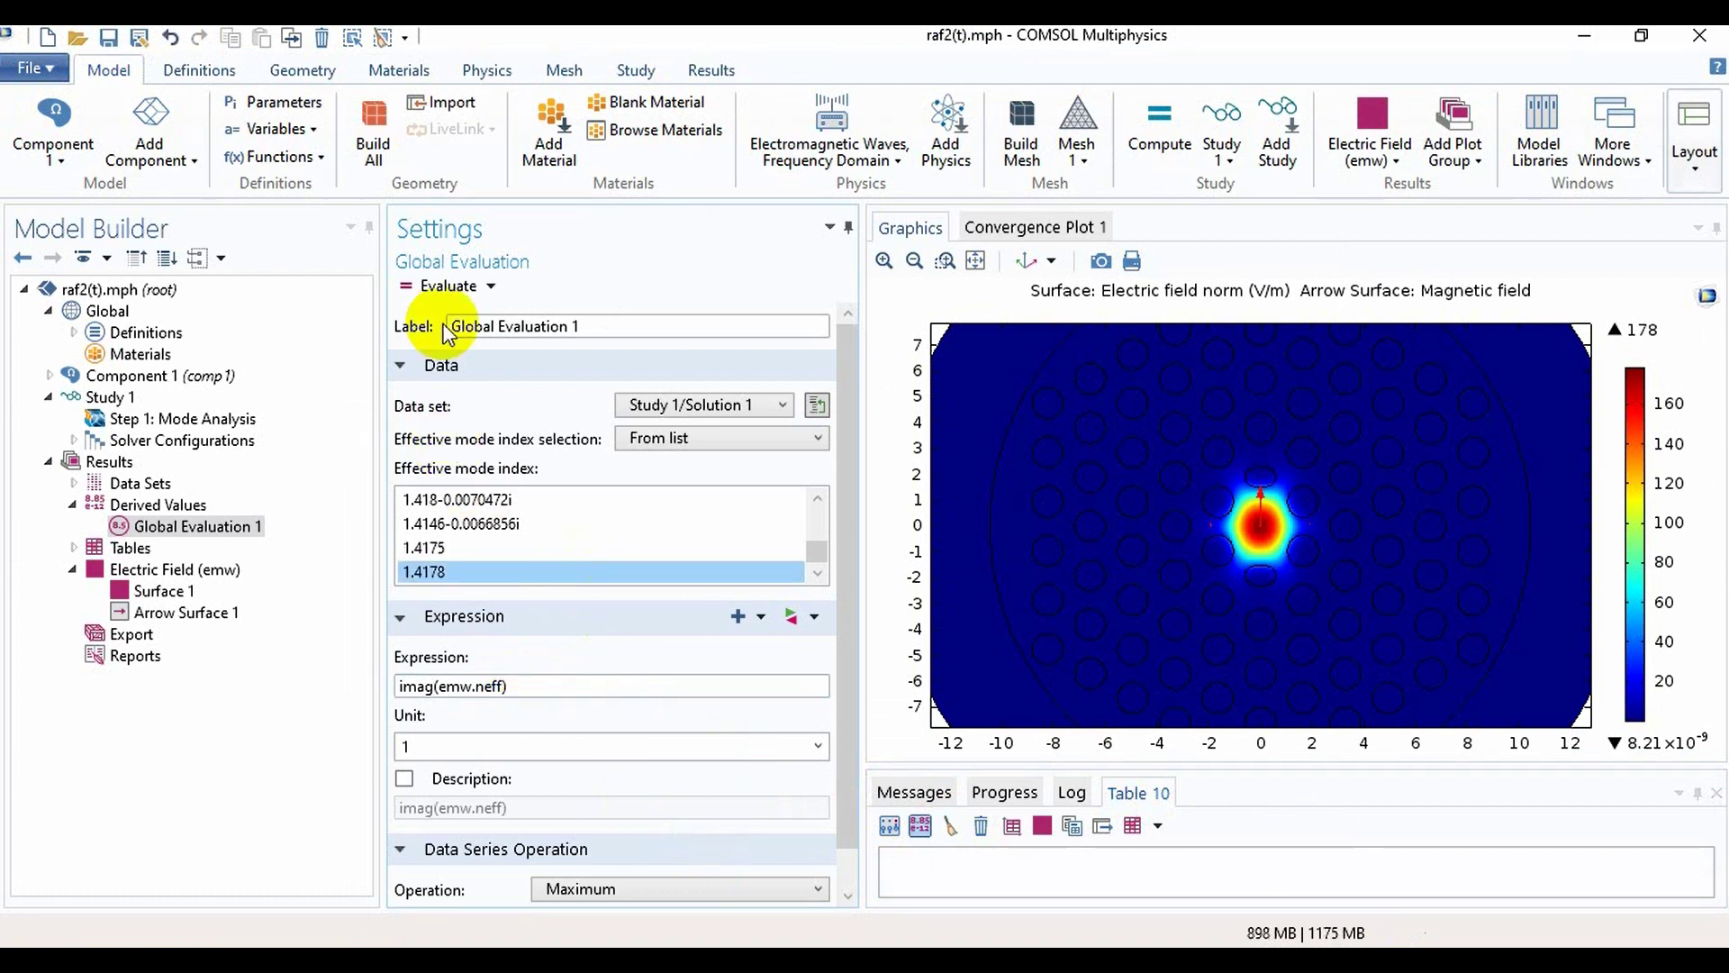
left_click(445, 287)
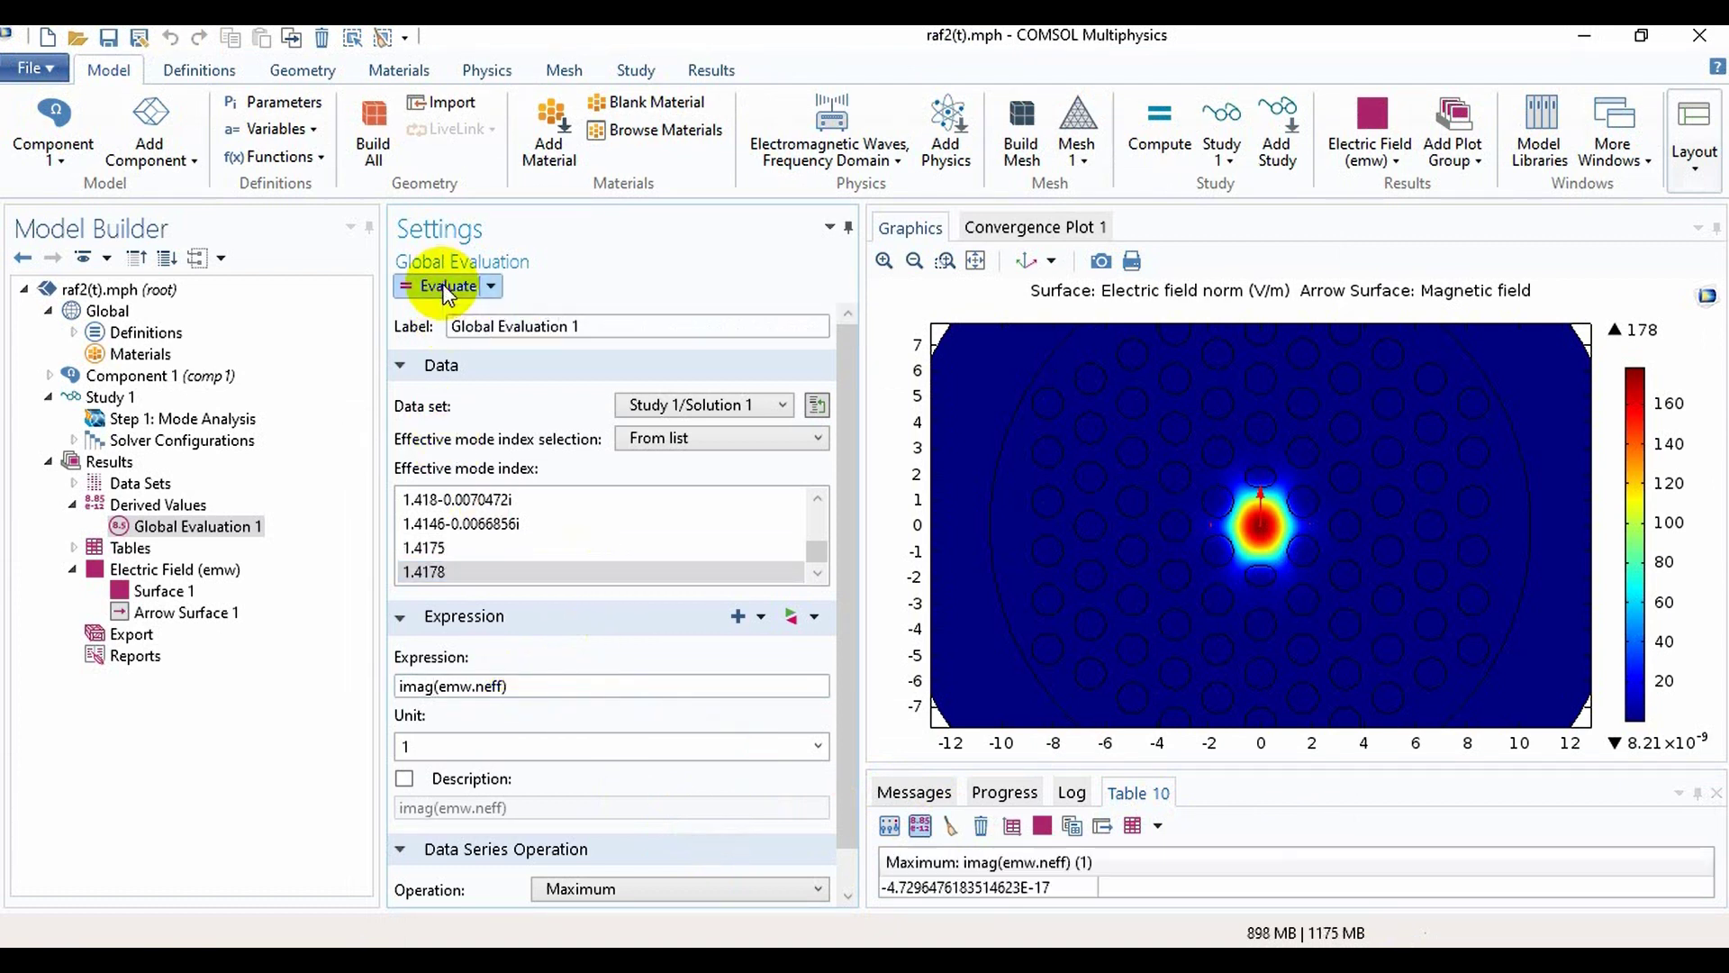
left_click(468, 543)
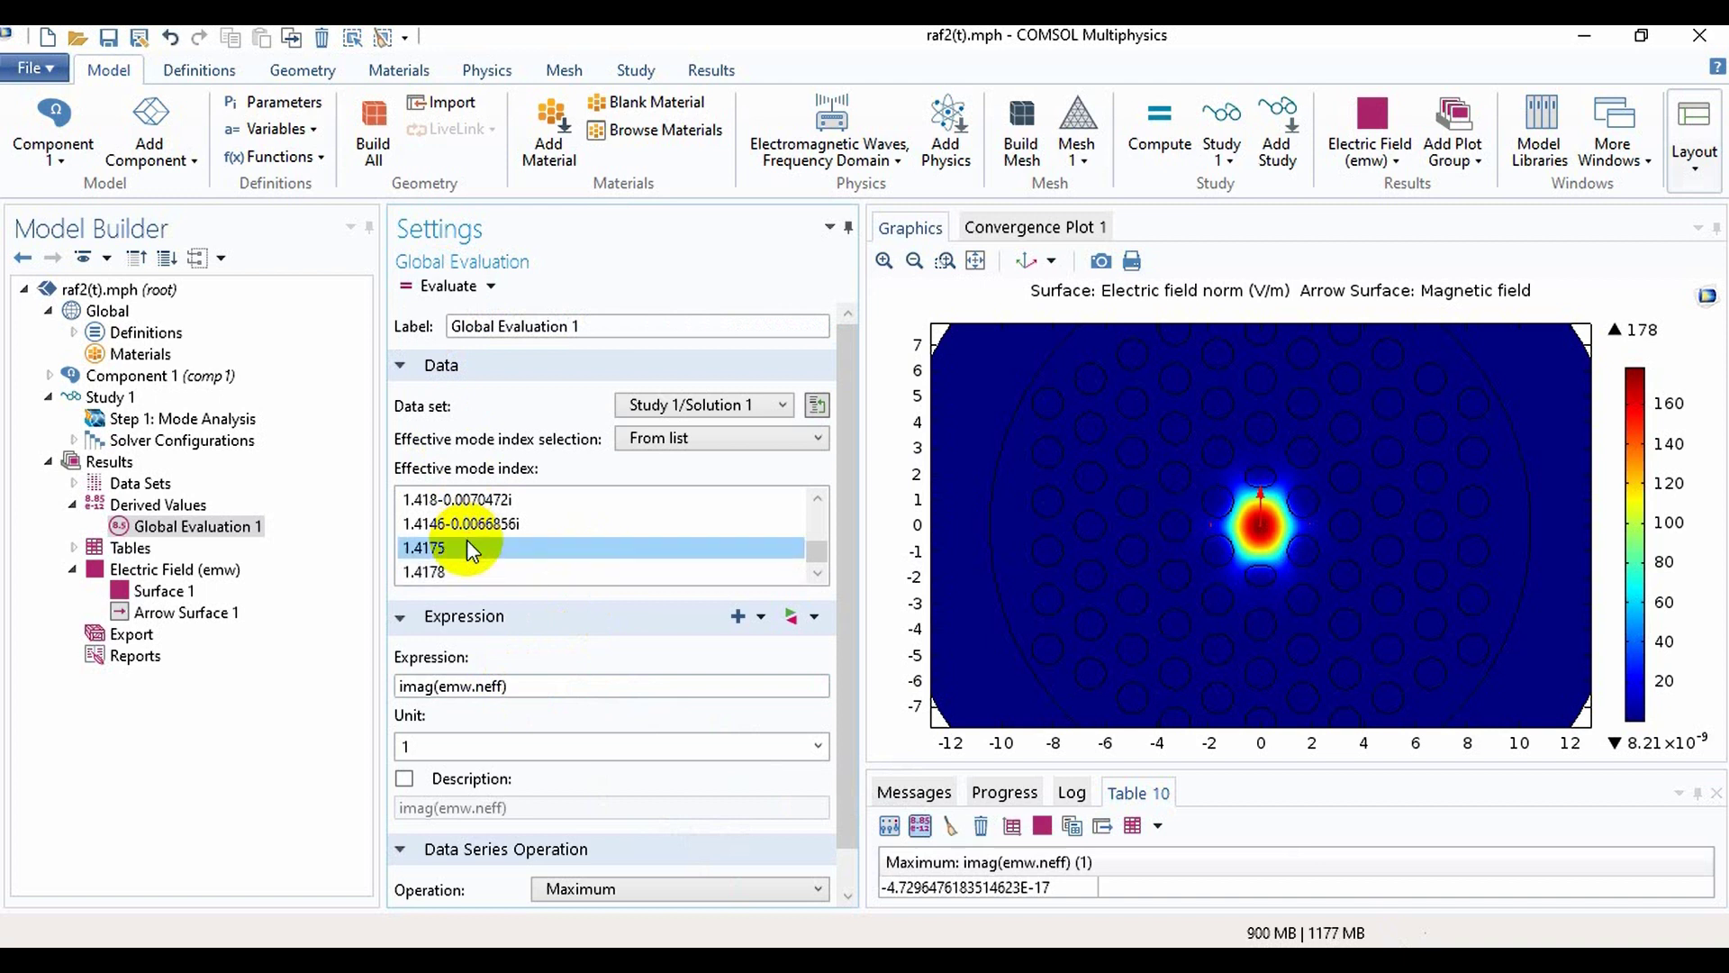
left_click(459, 285)
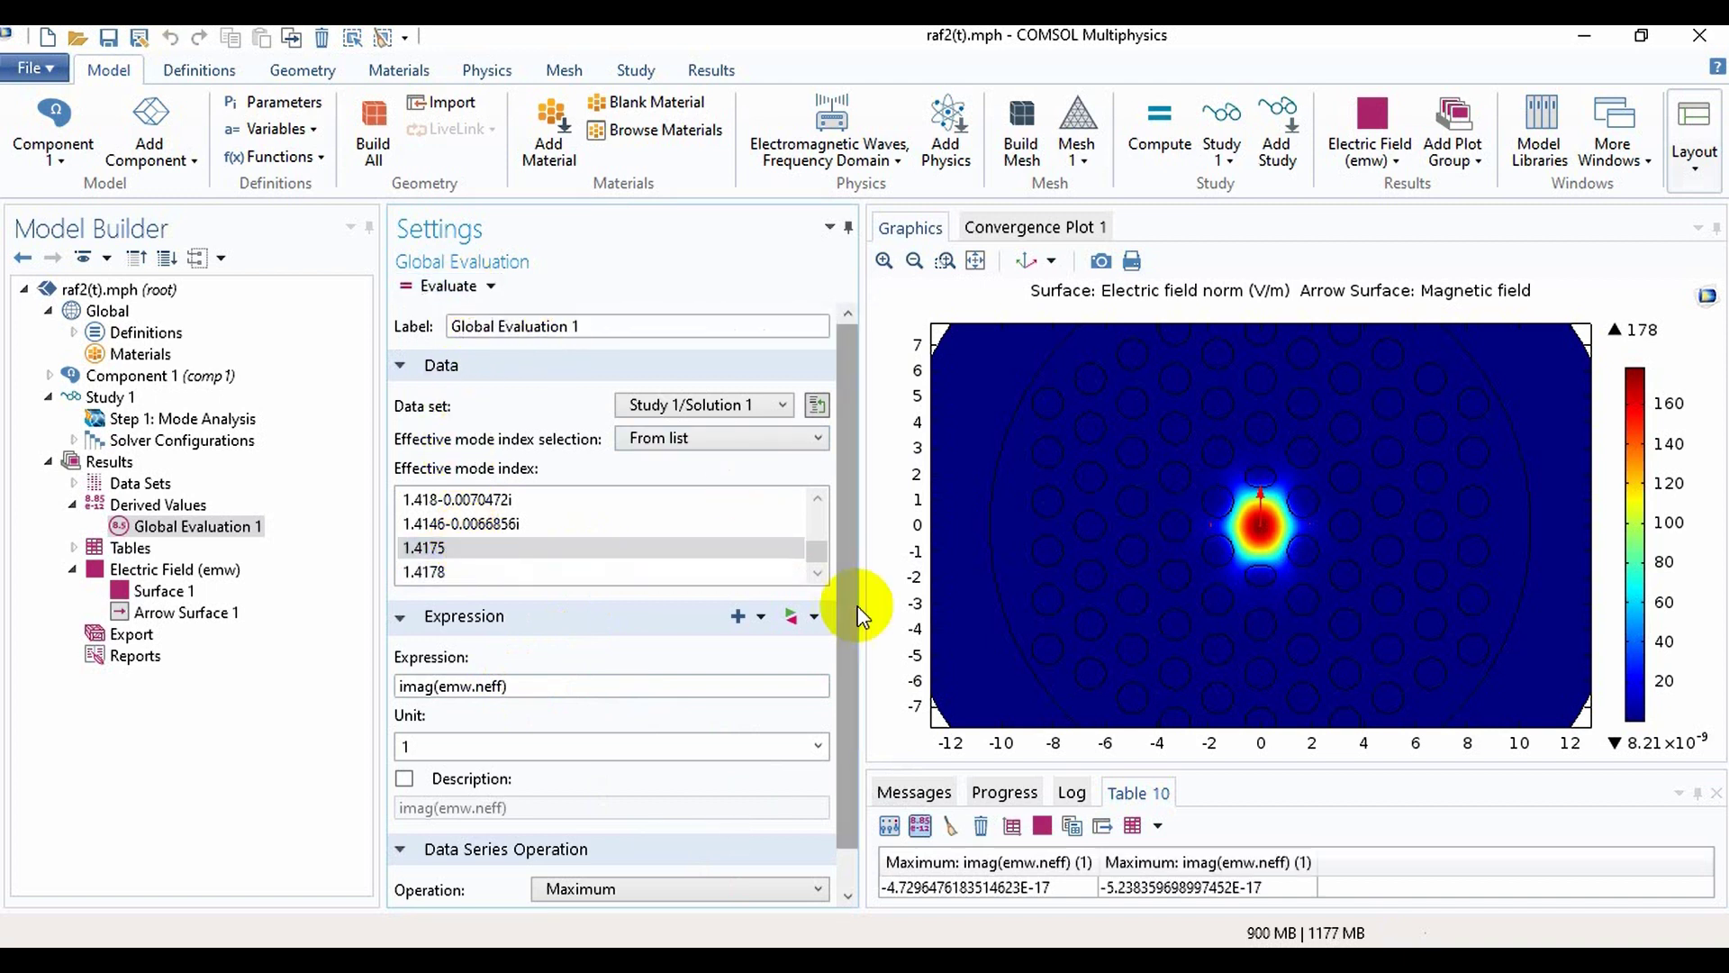
Step: Copy the whole table of imaginary index results and paste it below the wavelength table in the Word document
right_click(1085, 892)
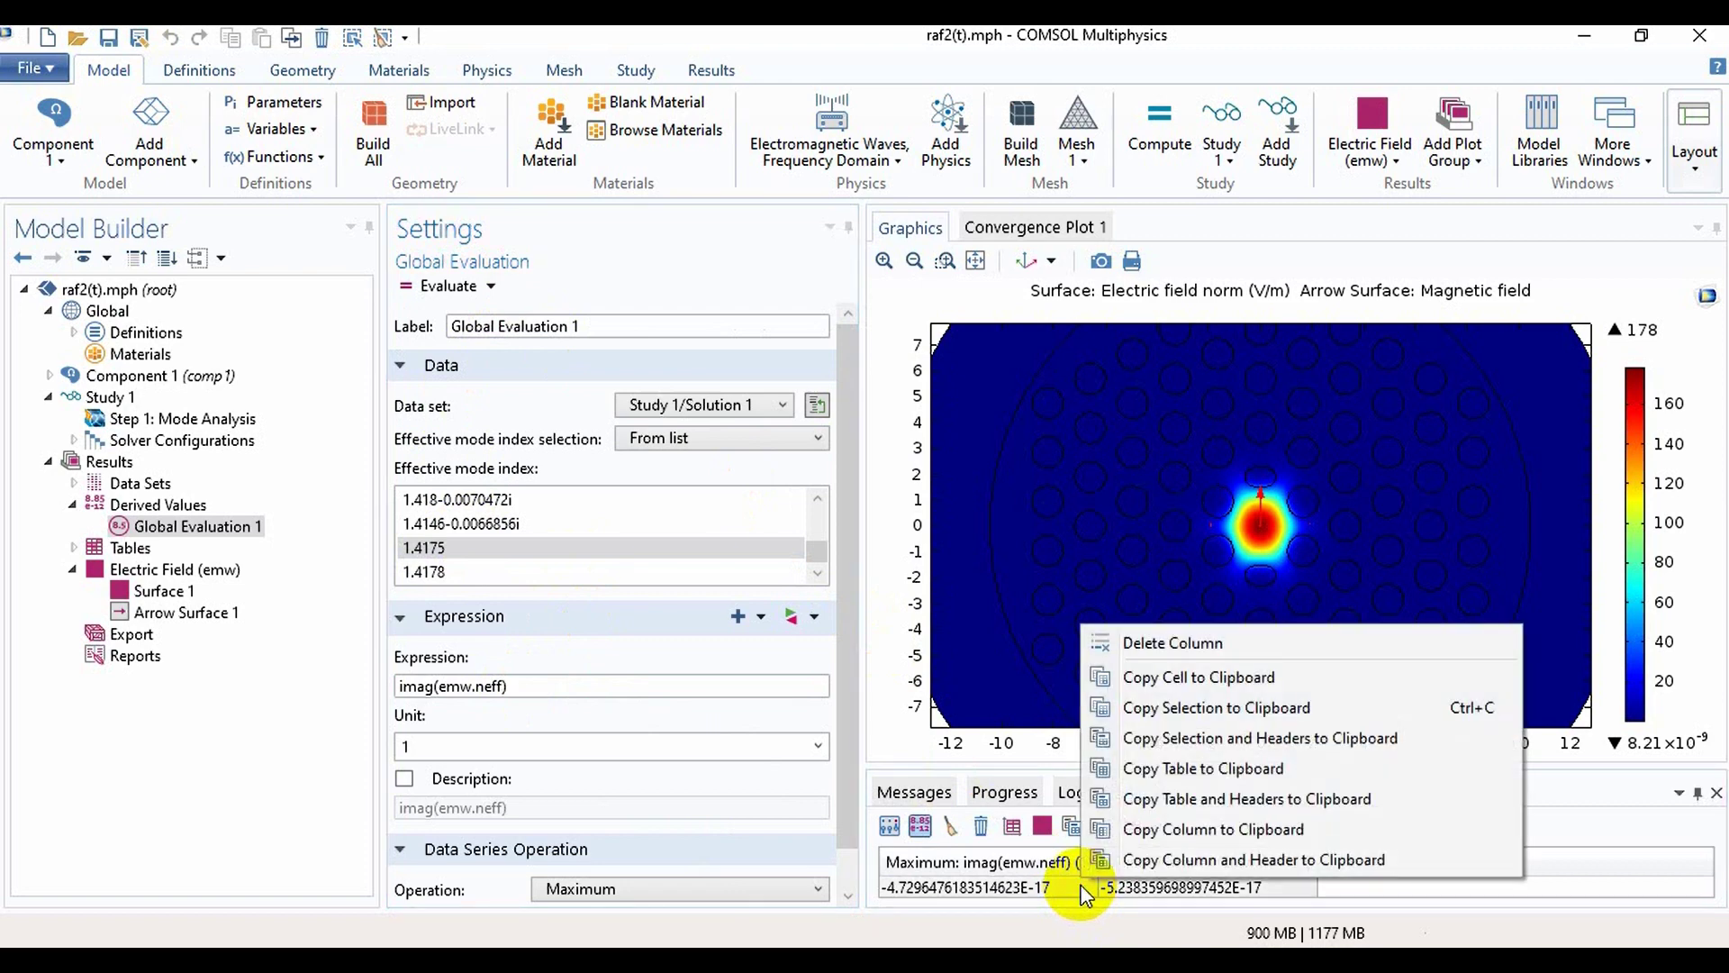
left_click(1137, 767)
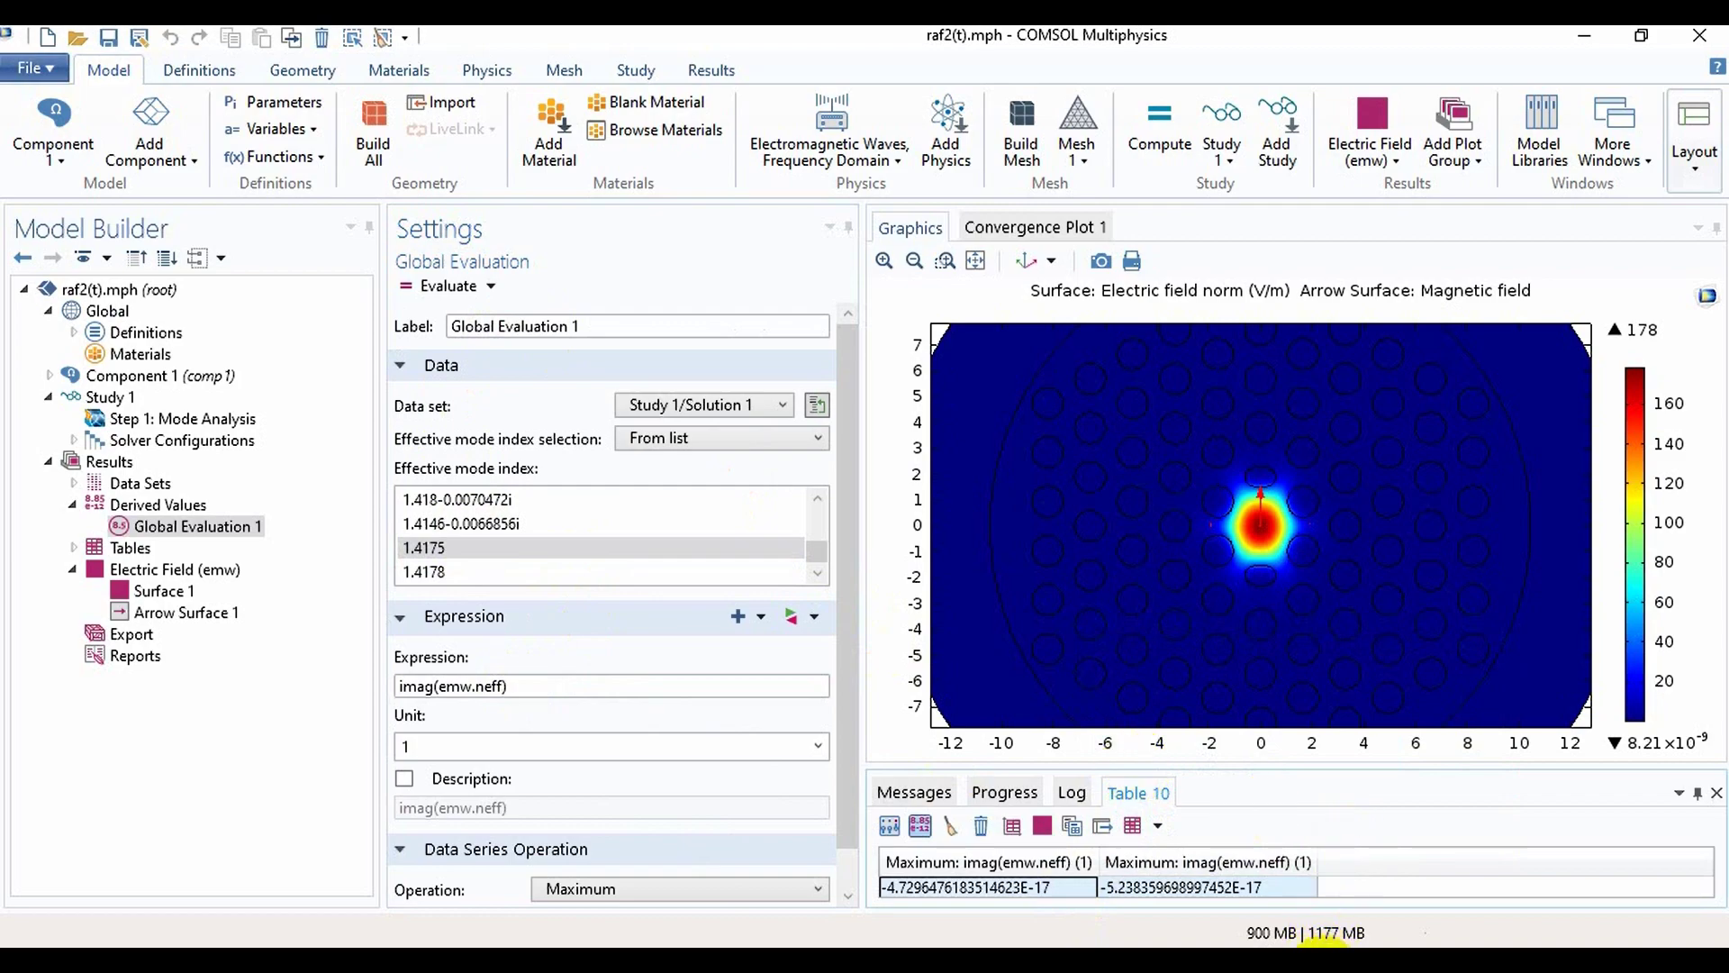
key("alt+Tab")
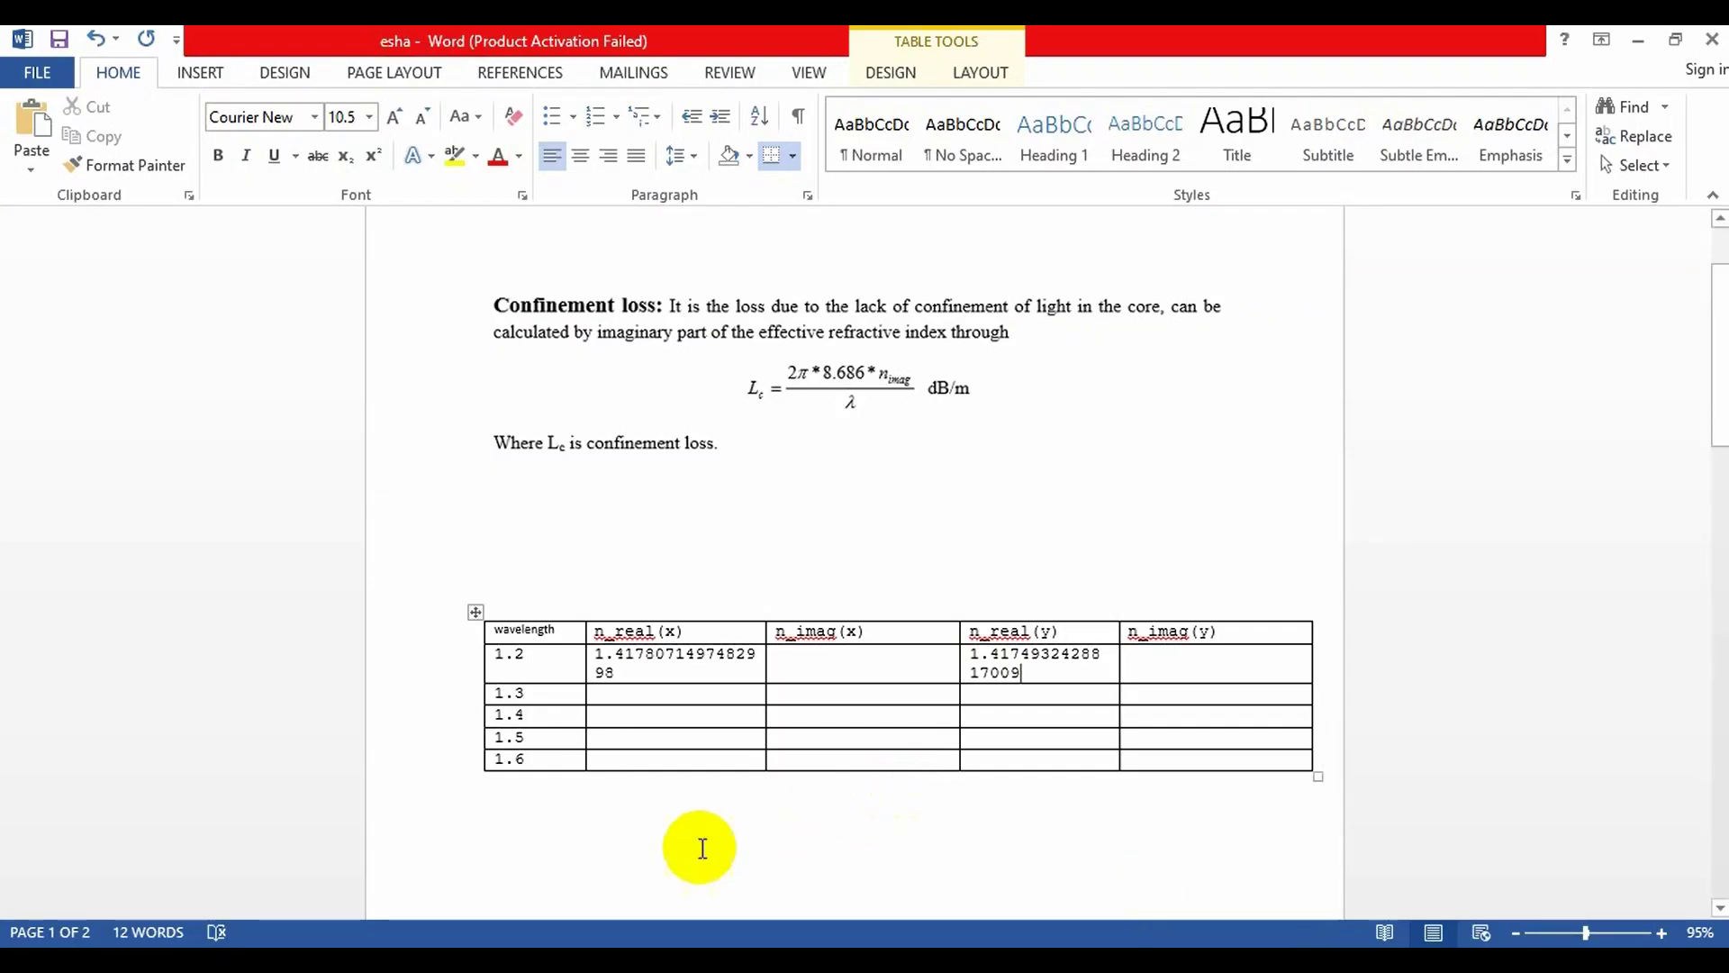
left_click(645, 836)
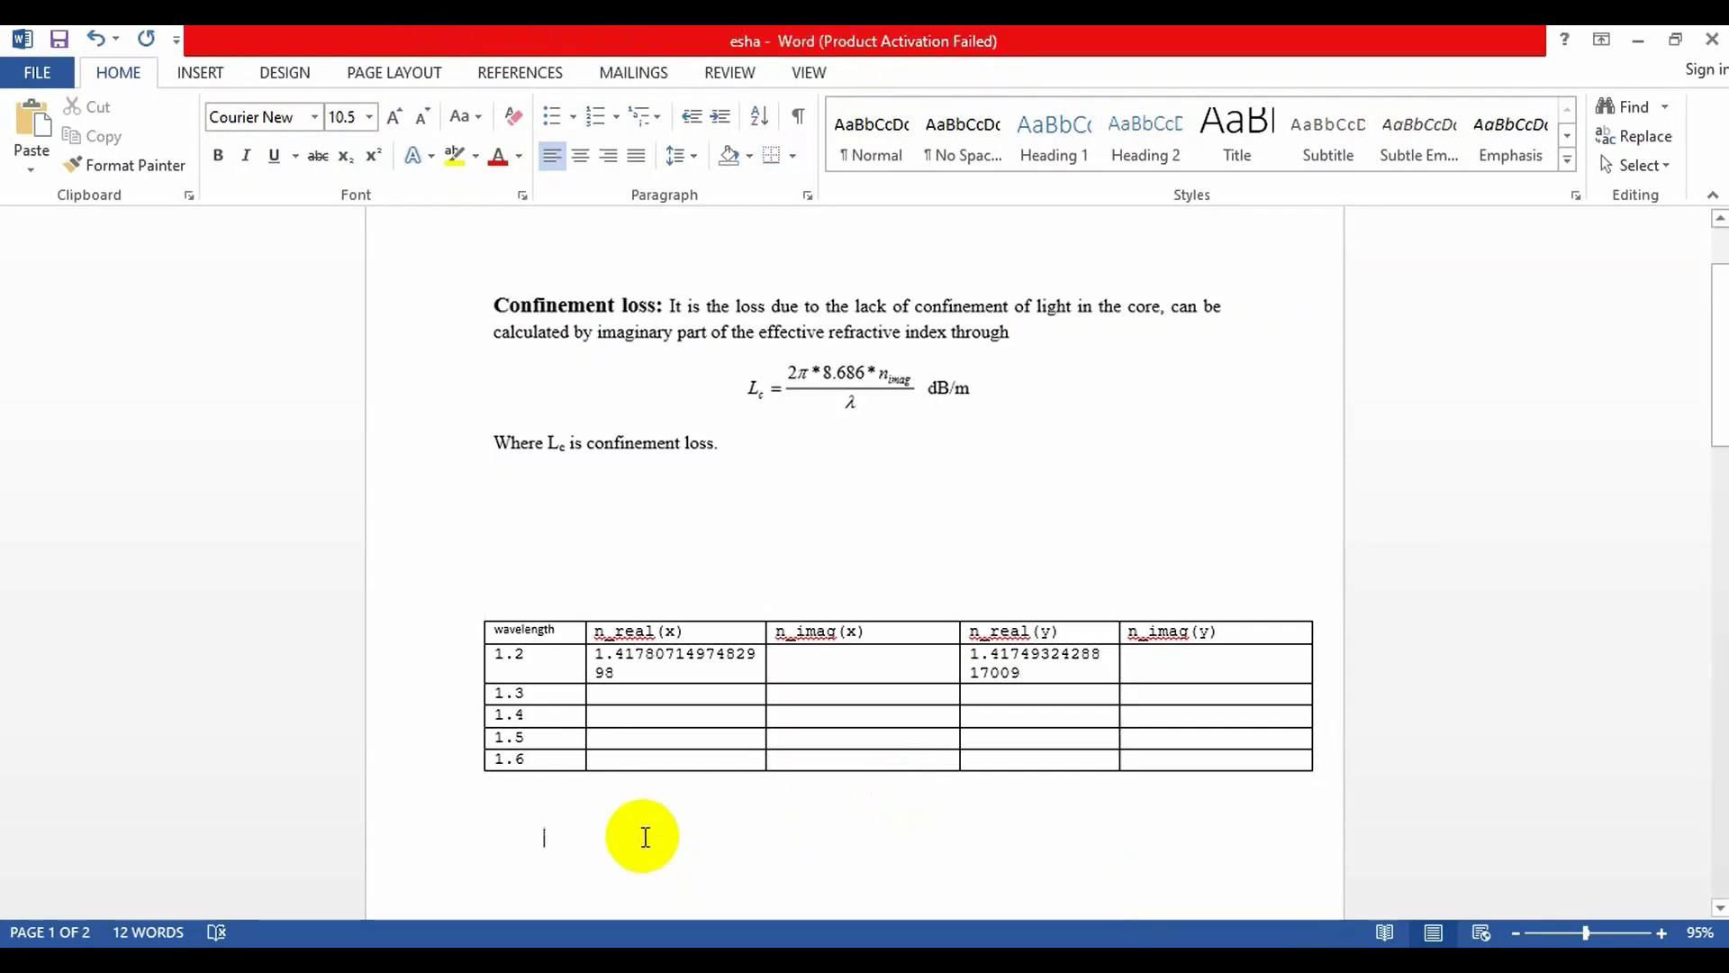
type("-4.7296476183514623E-17\t-5.238359698997452E-17")
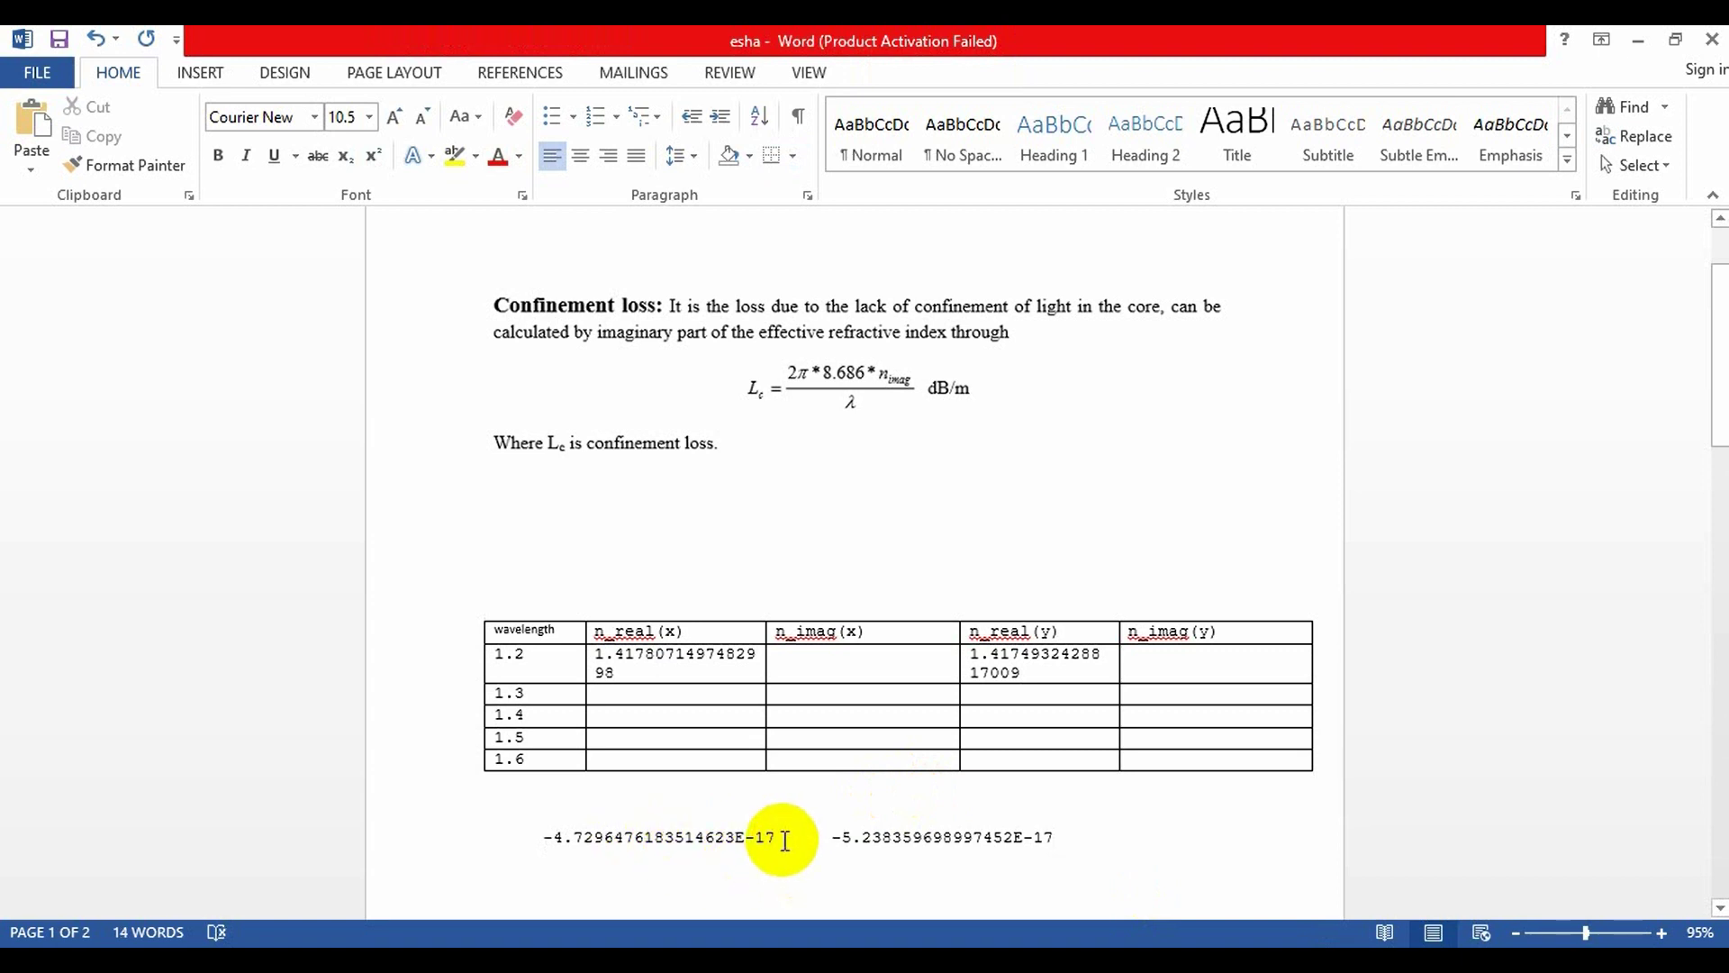
Step: Move the value -4.7296476183514623E-17 from below the table into the n_imag(x) cell of the 1.2 wavelength row
left_click_drag(779, 839, 541, 840)
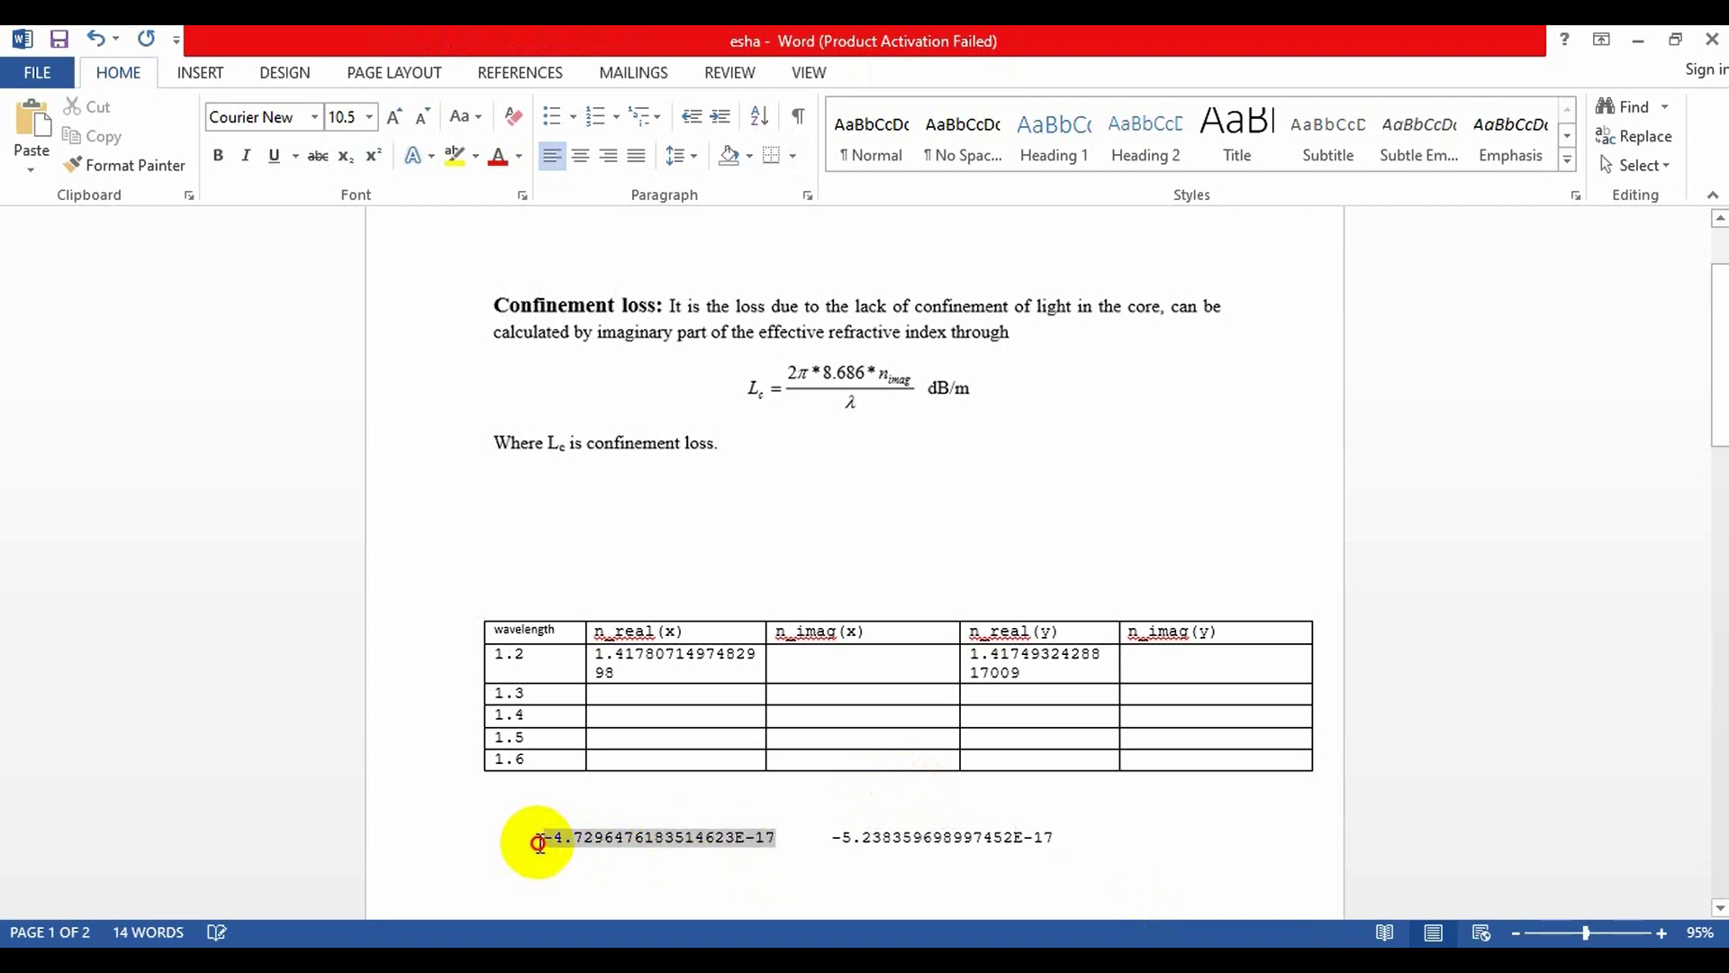
right_click(596, 844)
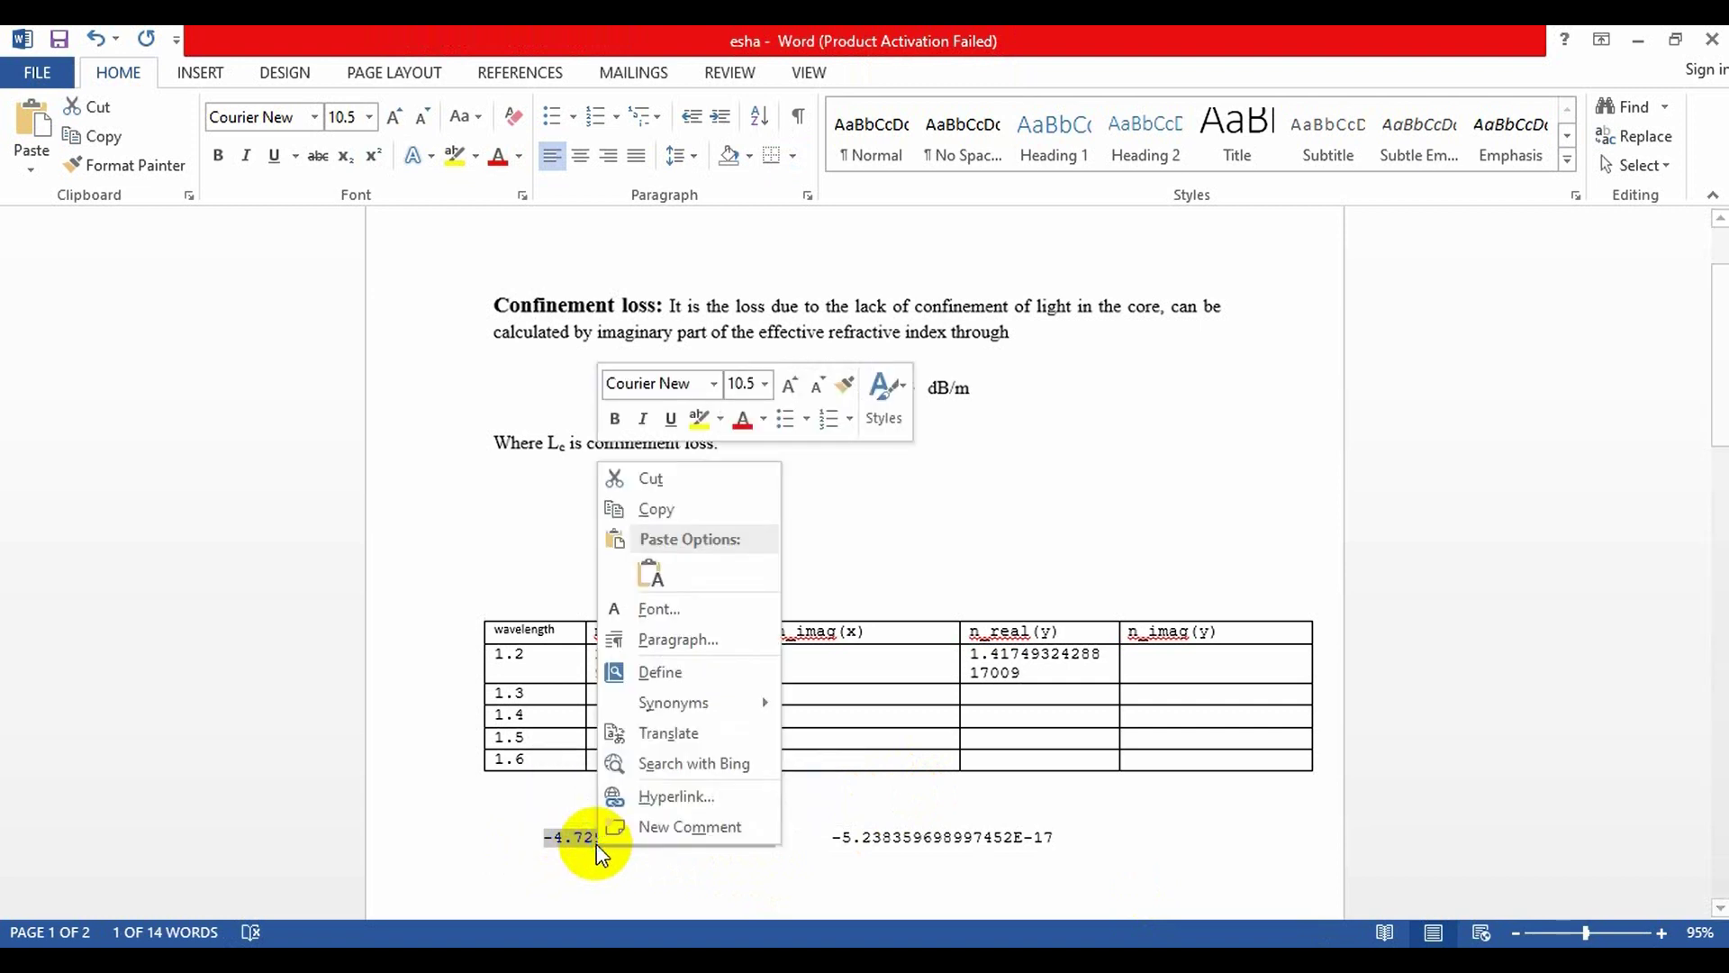
left_click(712, 479)
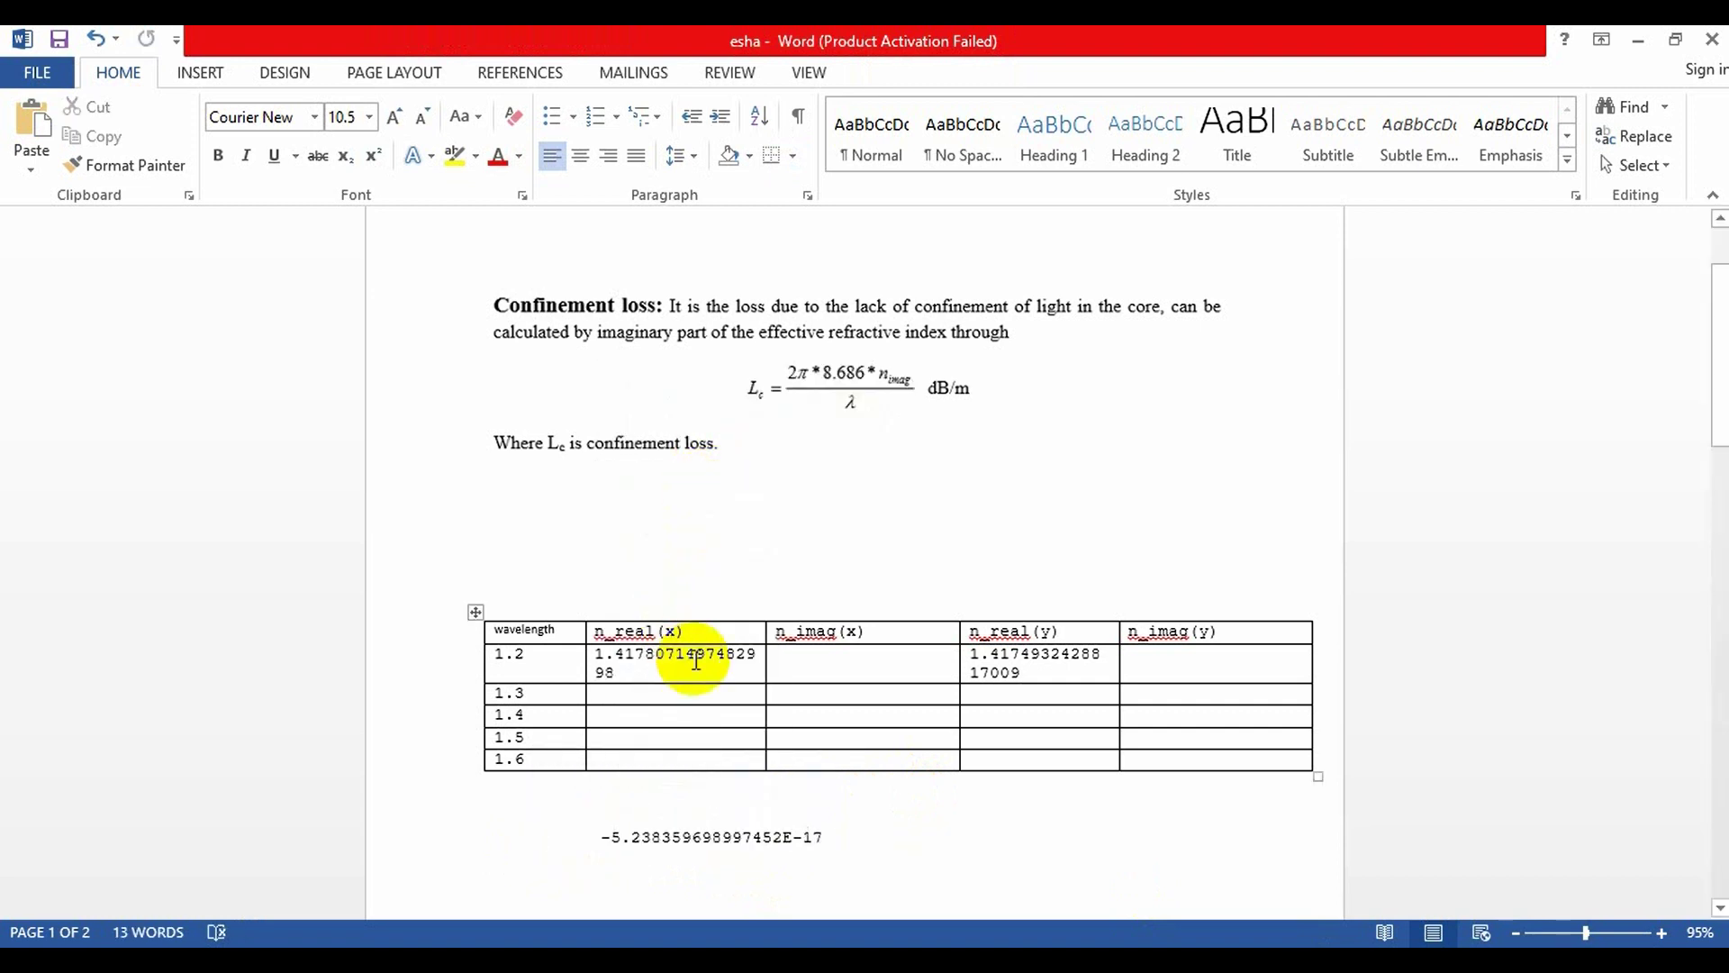
left_click(822, 664)
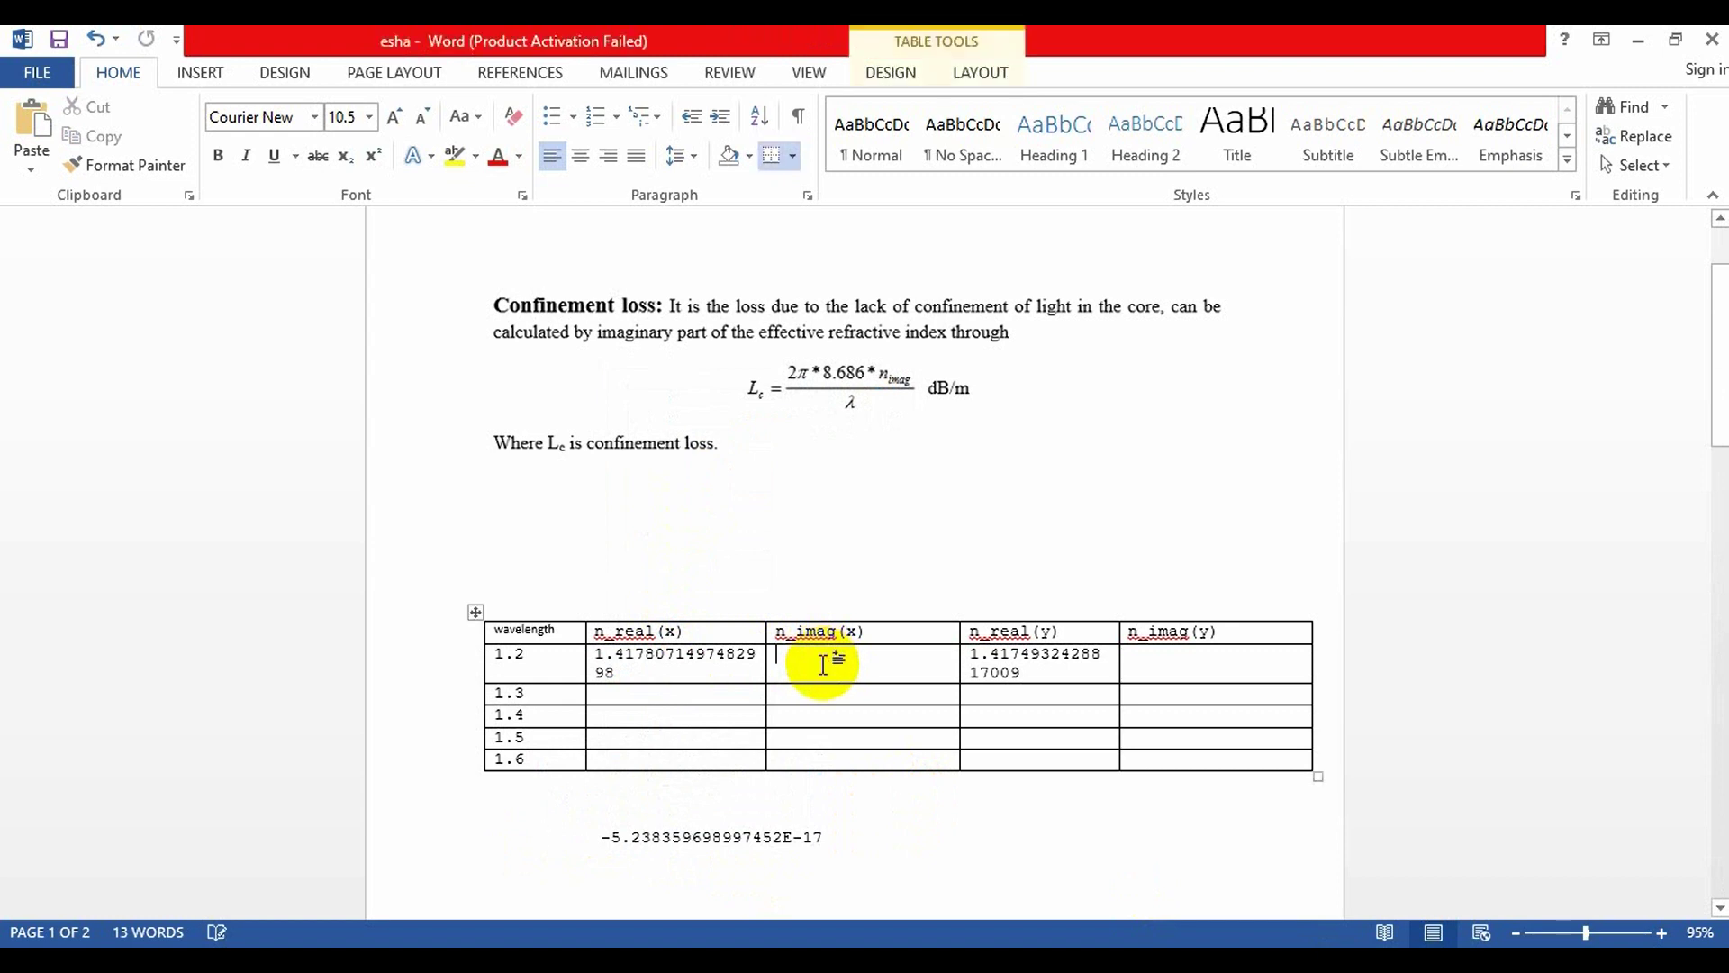
key("ctrl+v")
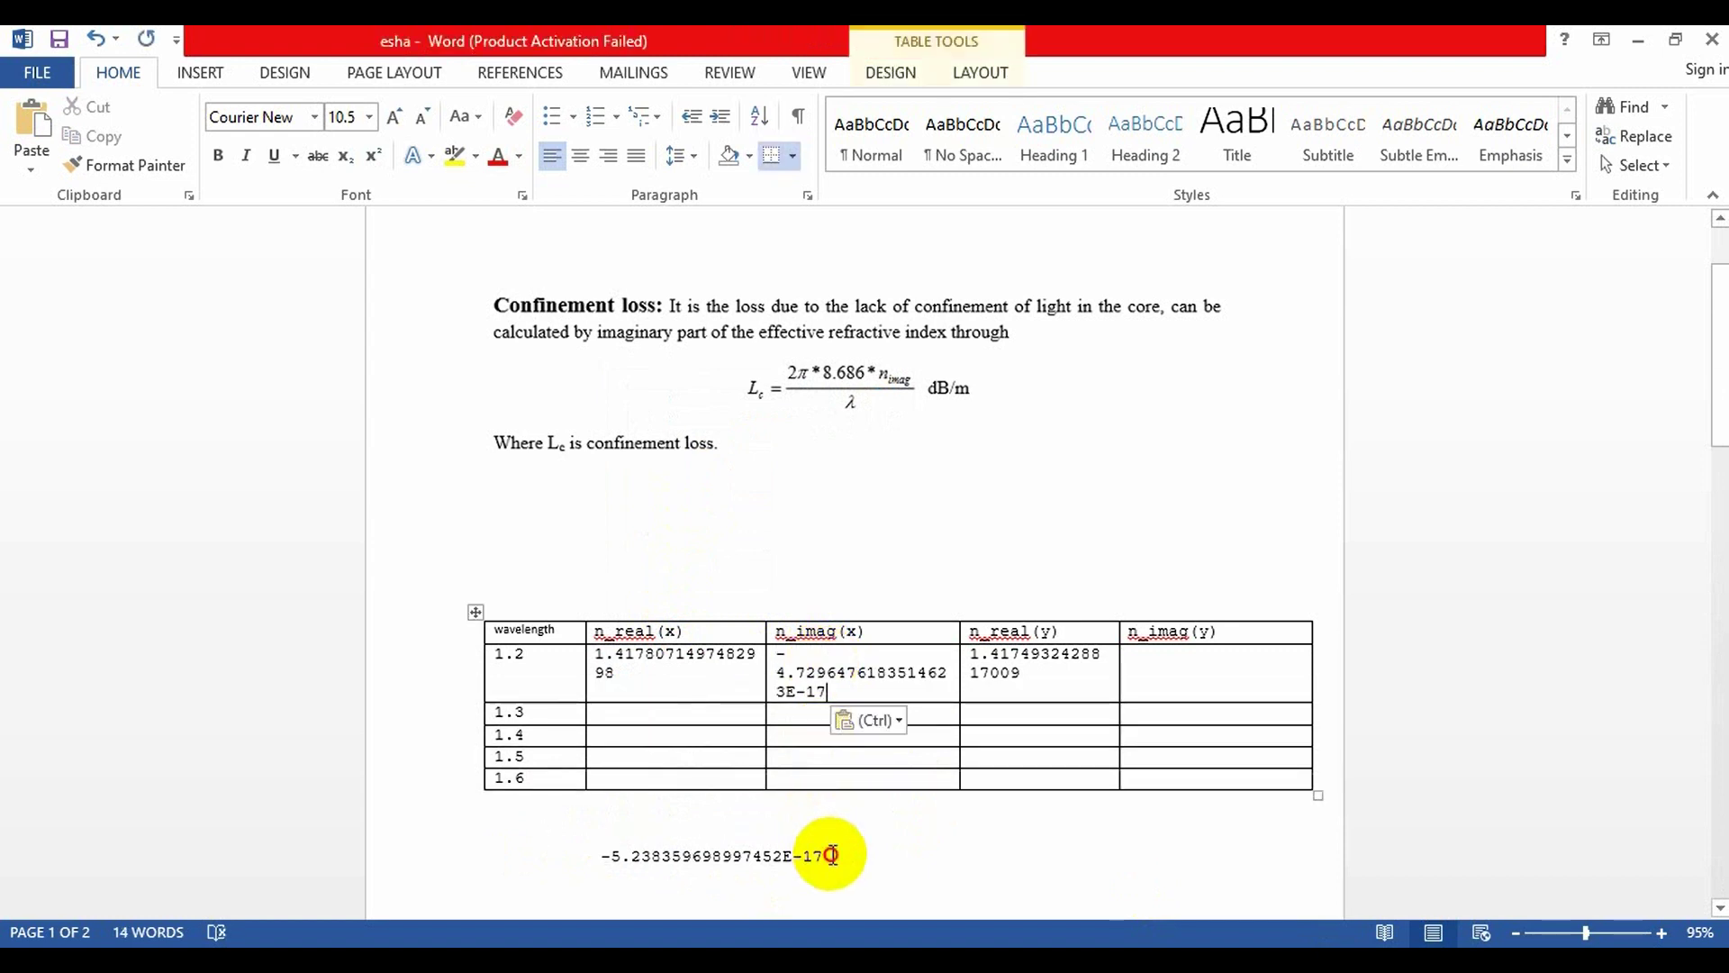
Step: Move the value -5.238359698997452E-17 from below the table into the n_imag(y) cell of the 1.2 wavelength row
left_click(833, 854)
left_click_drag(833, 855, 598, 857)
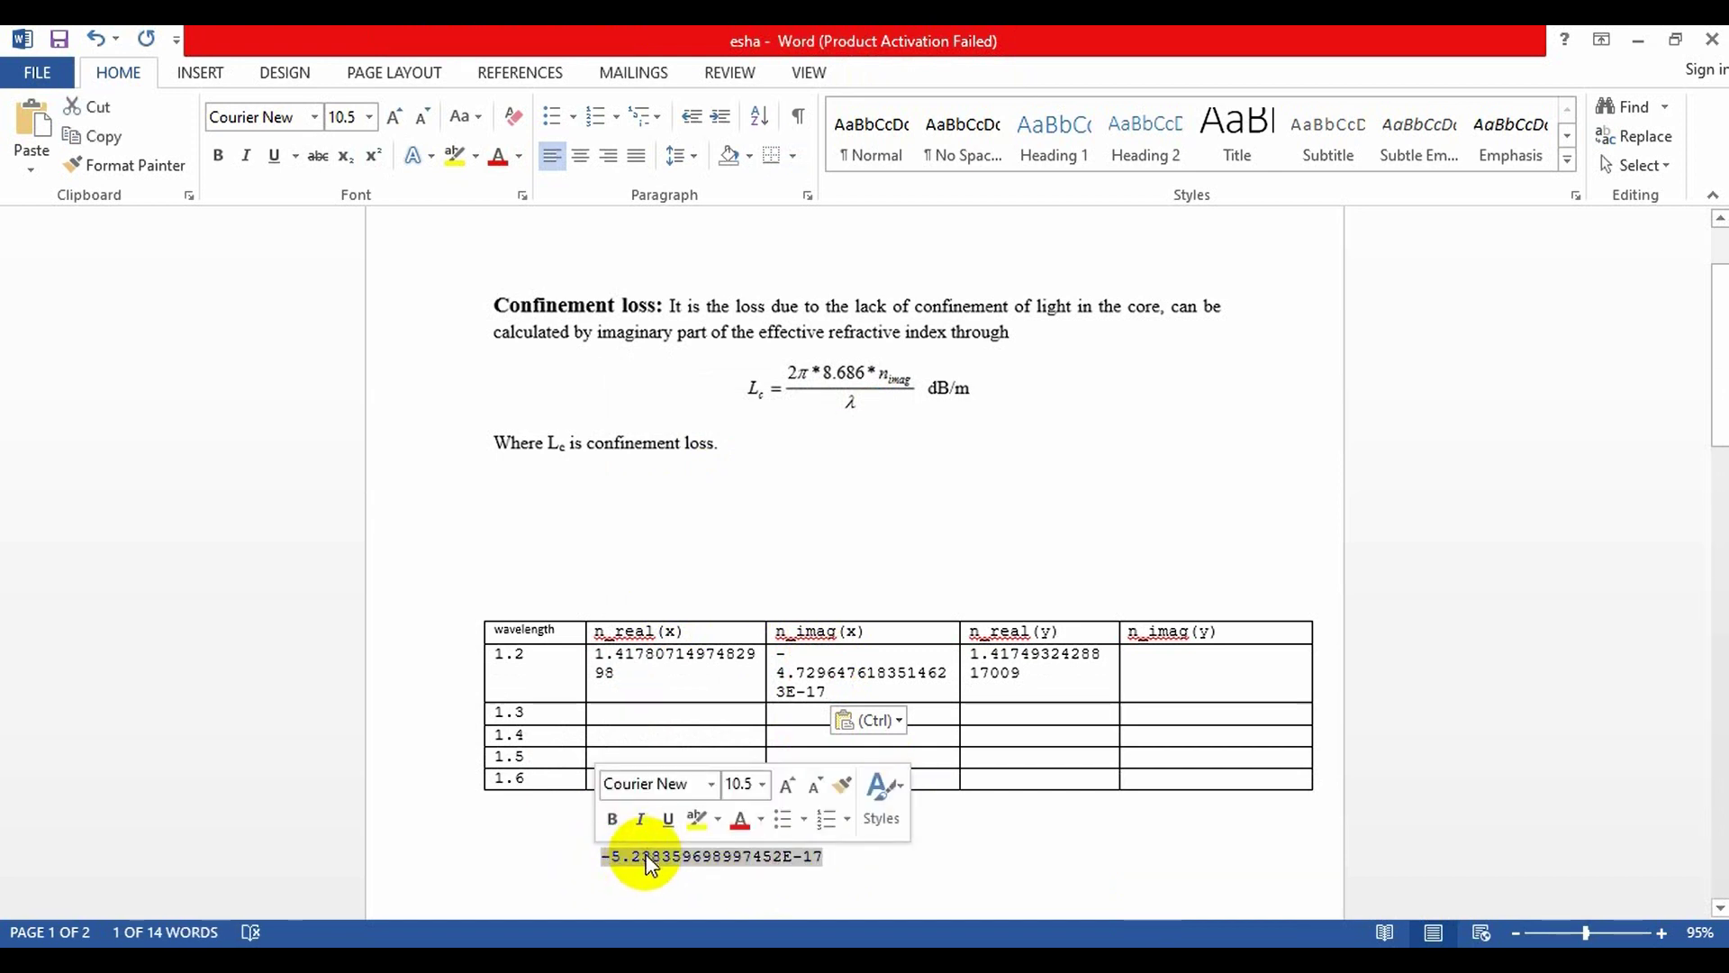
key("ctrl+x")
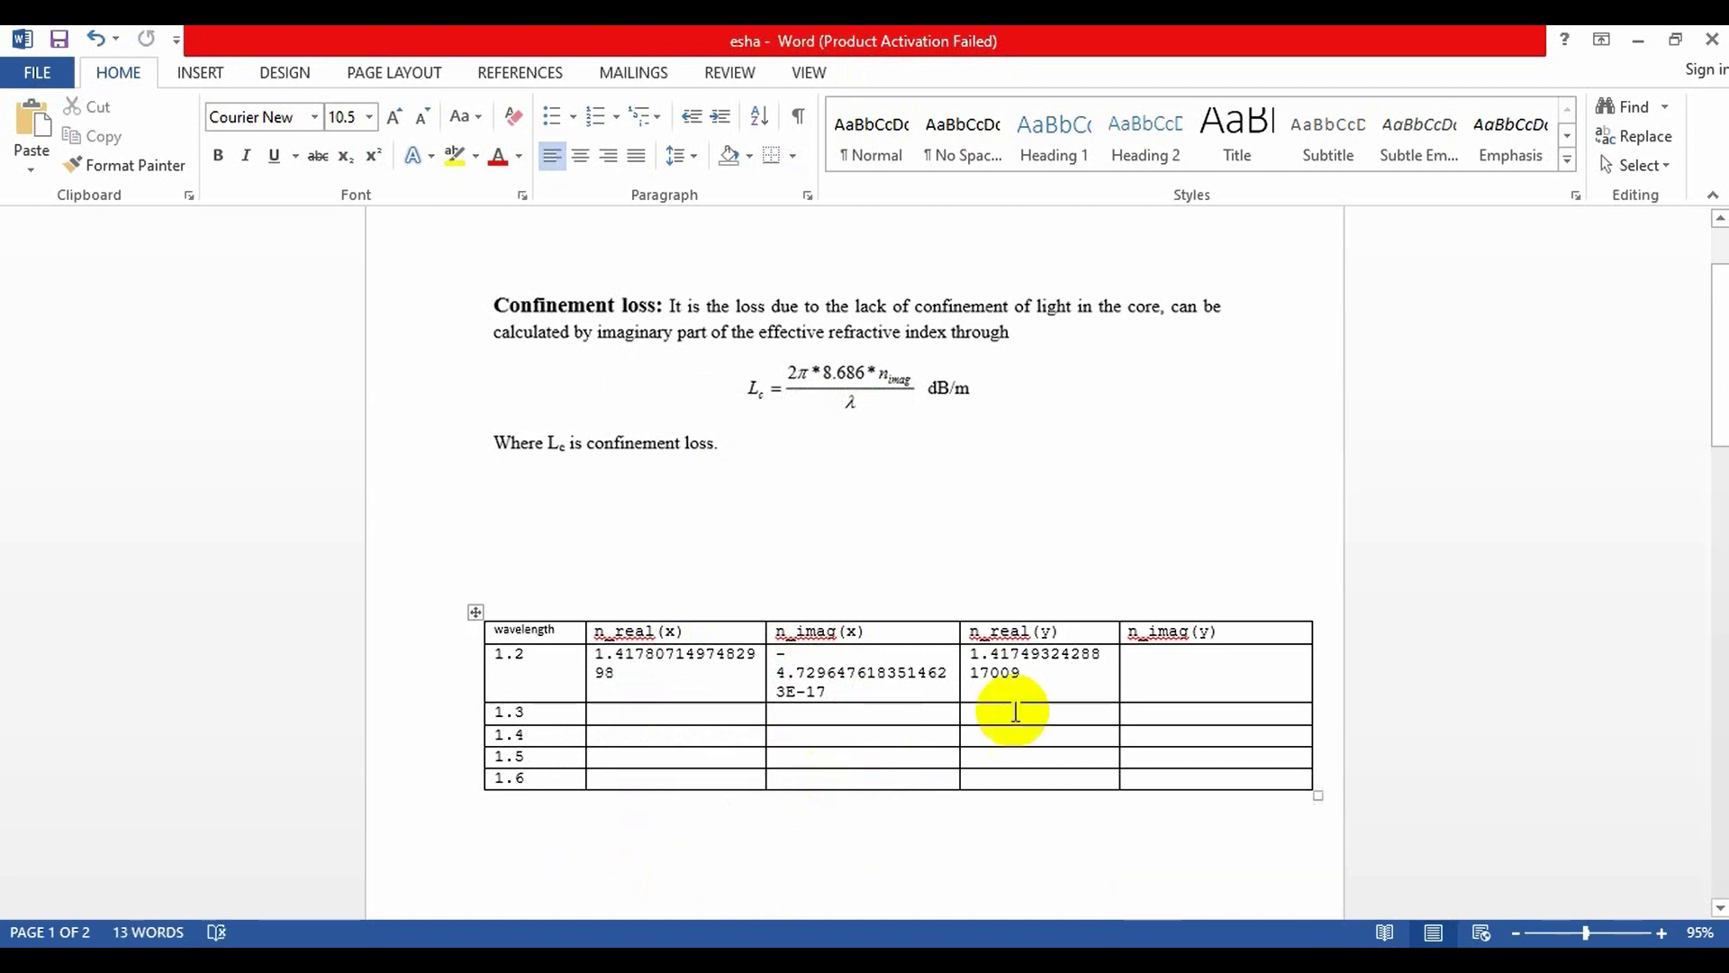
left_click(1172, 674)
key("ctrl+v")
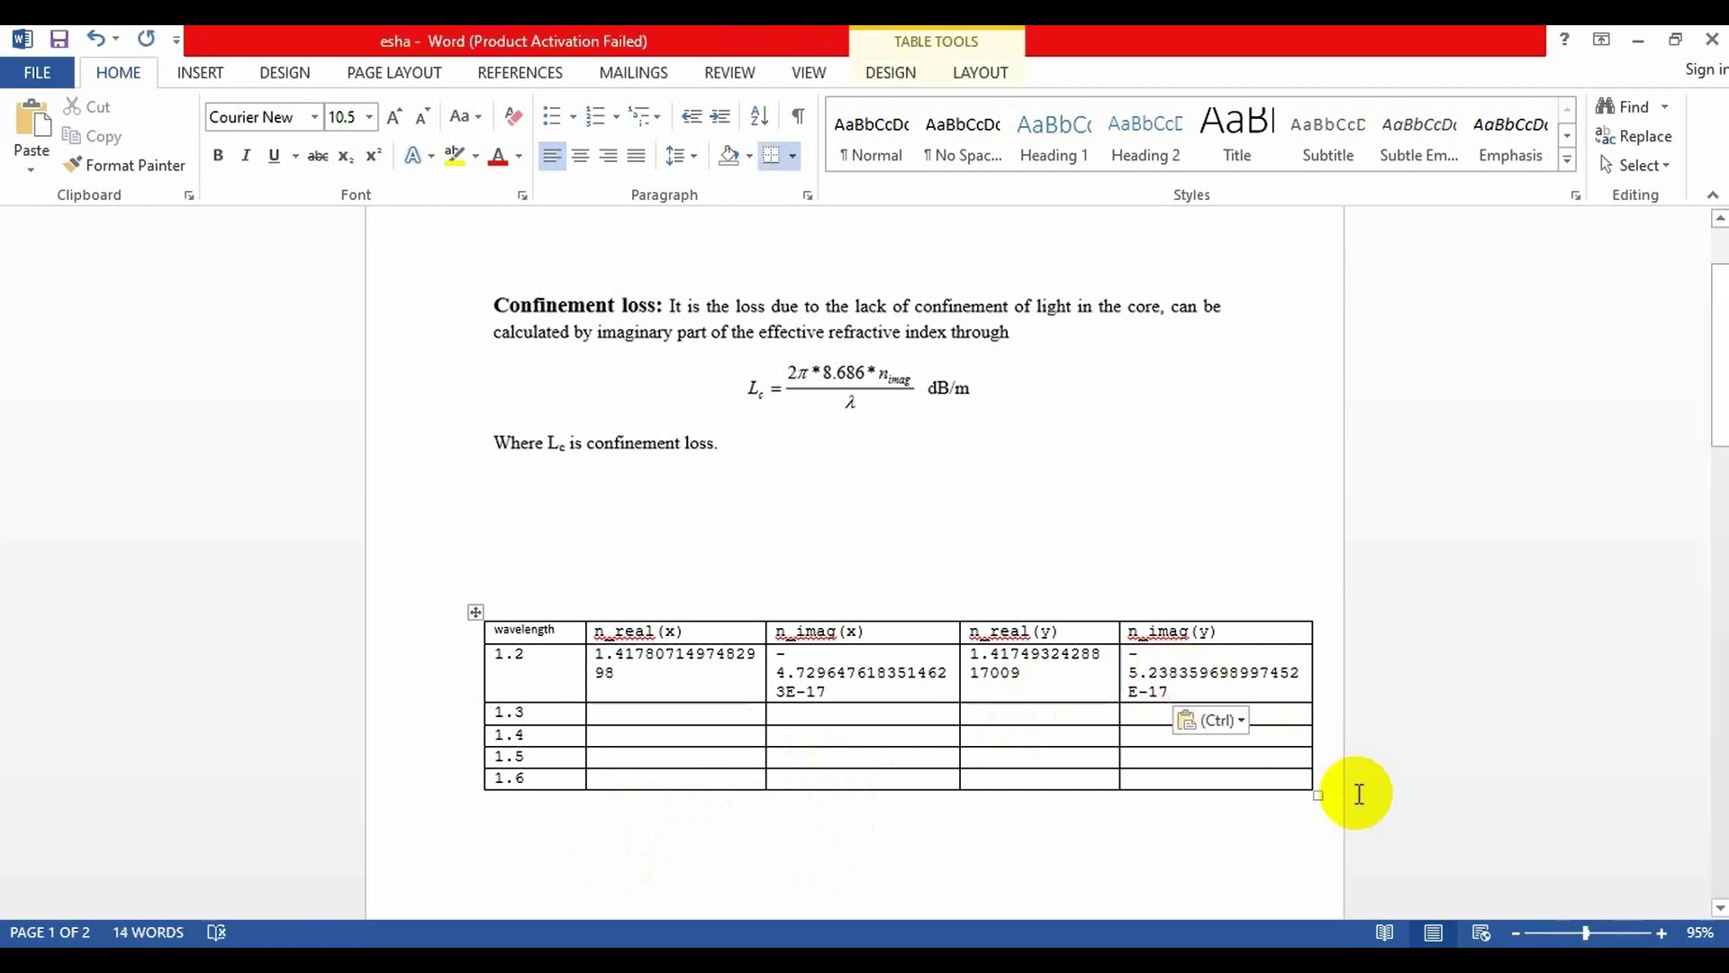
Step: Return to COMSOL and clear the imaginary index values from the evaluation results table
left_click(1394, 946)
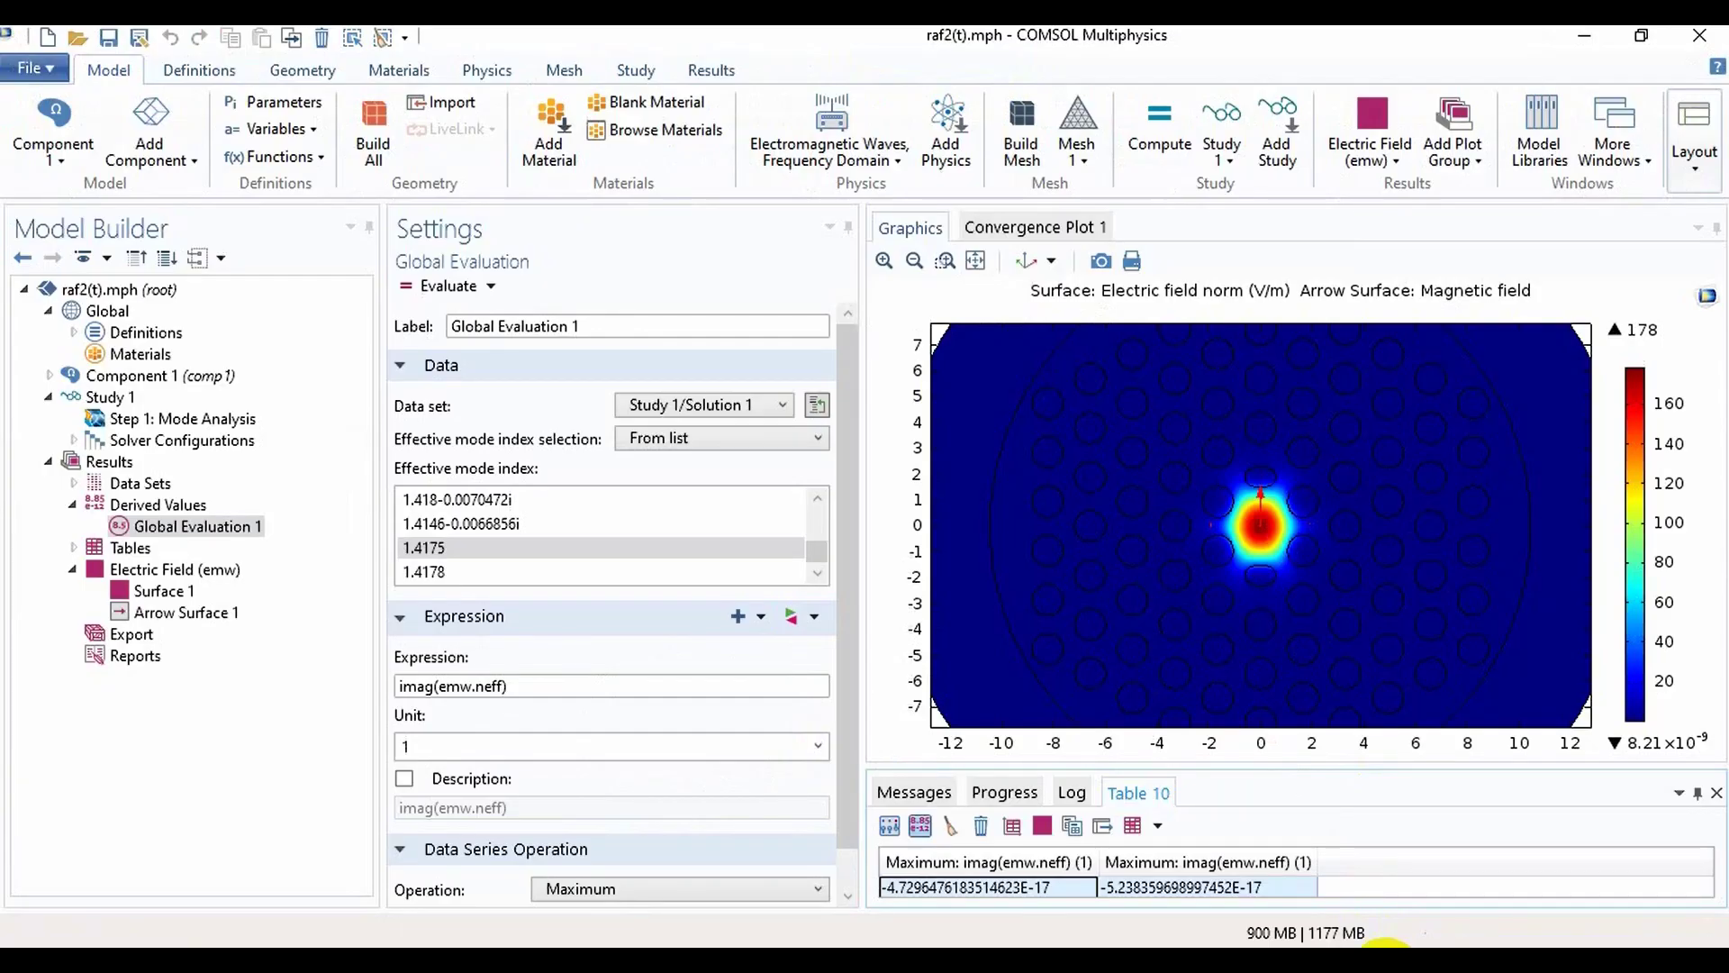
left_click(950, 827)
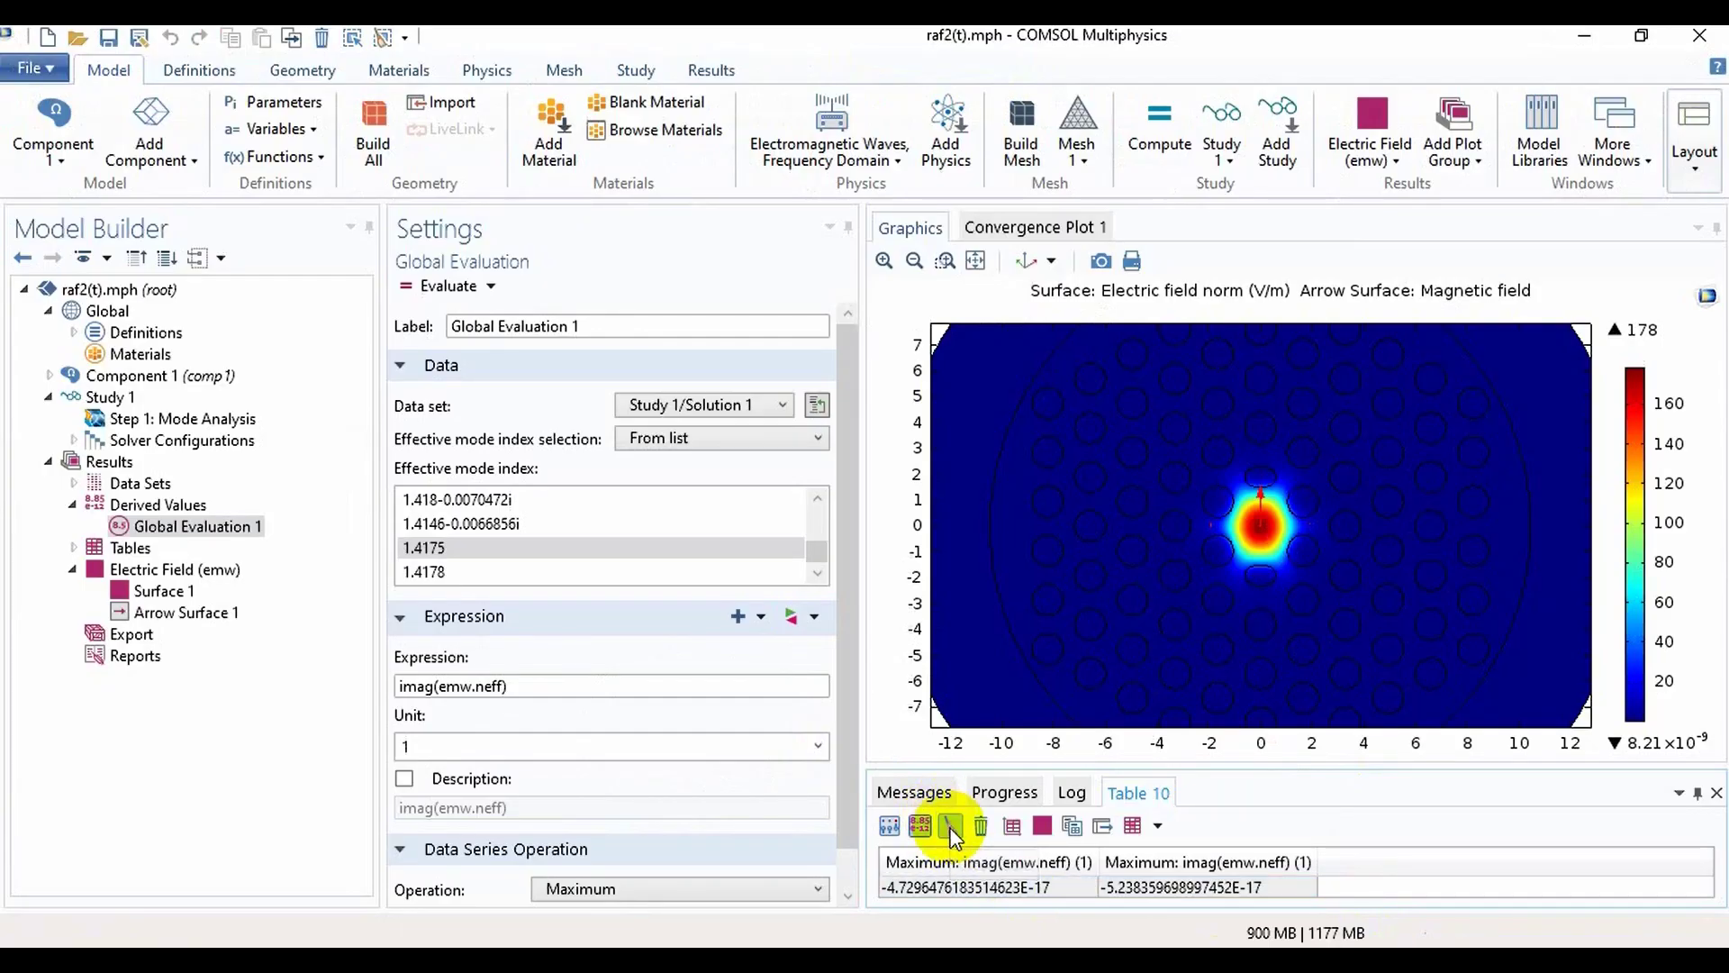
Step: In the Mode Analysis study step, set the mode analysis frequency to c_const/1.3[um] and compute the study
left_click(212, 419)
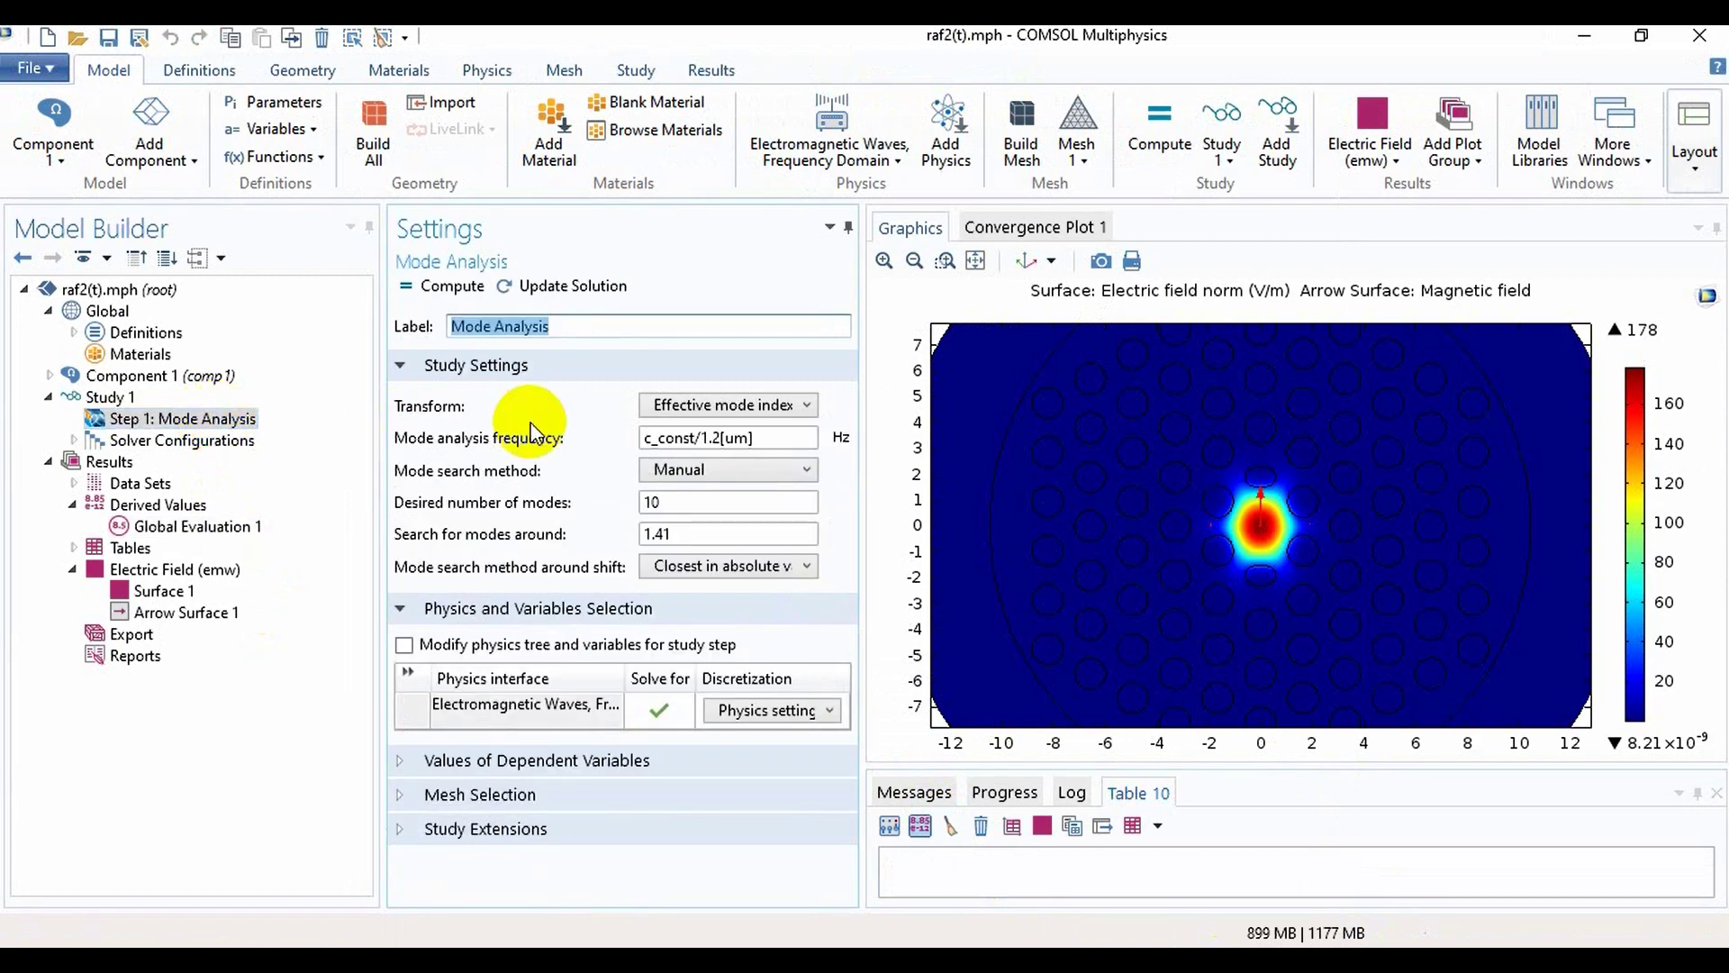
left_click(764, 441)
key("Left")
key("Left")
key("Left")
key("Left")
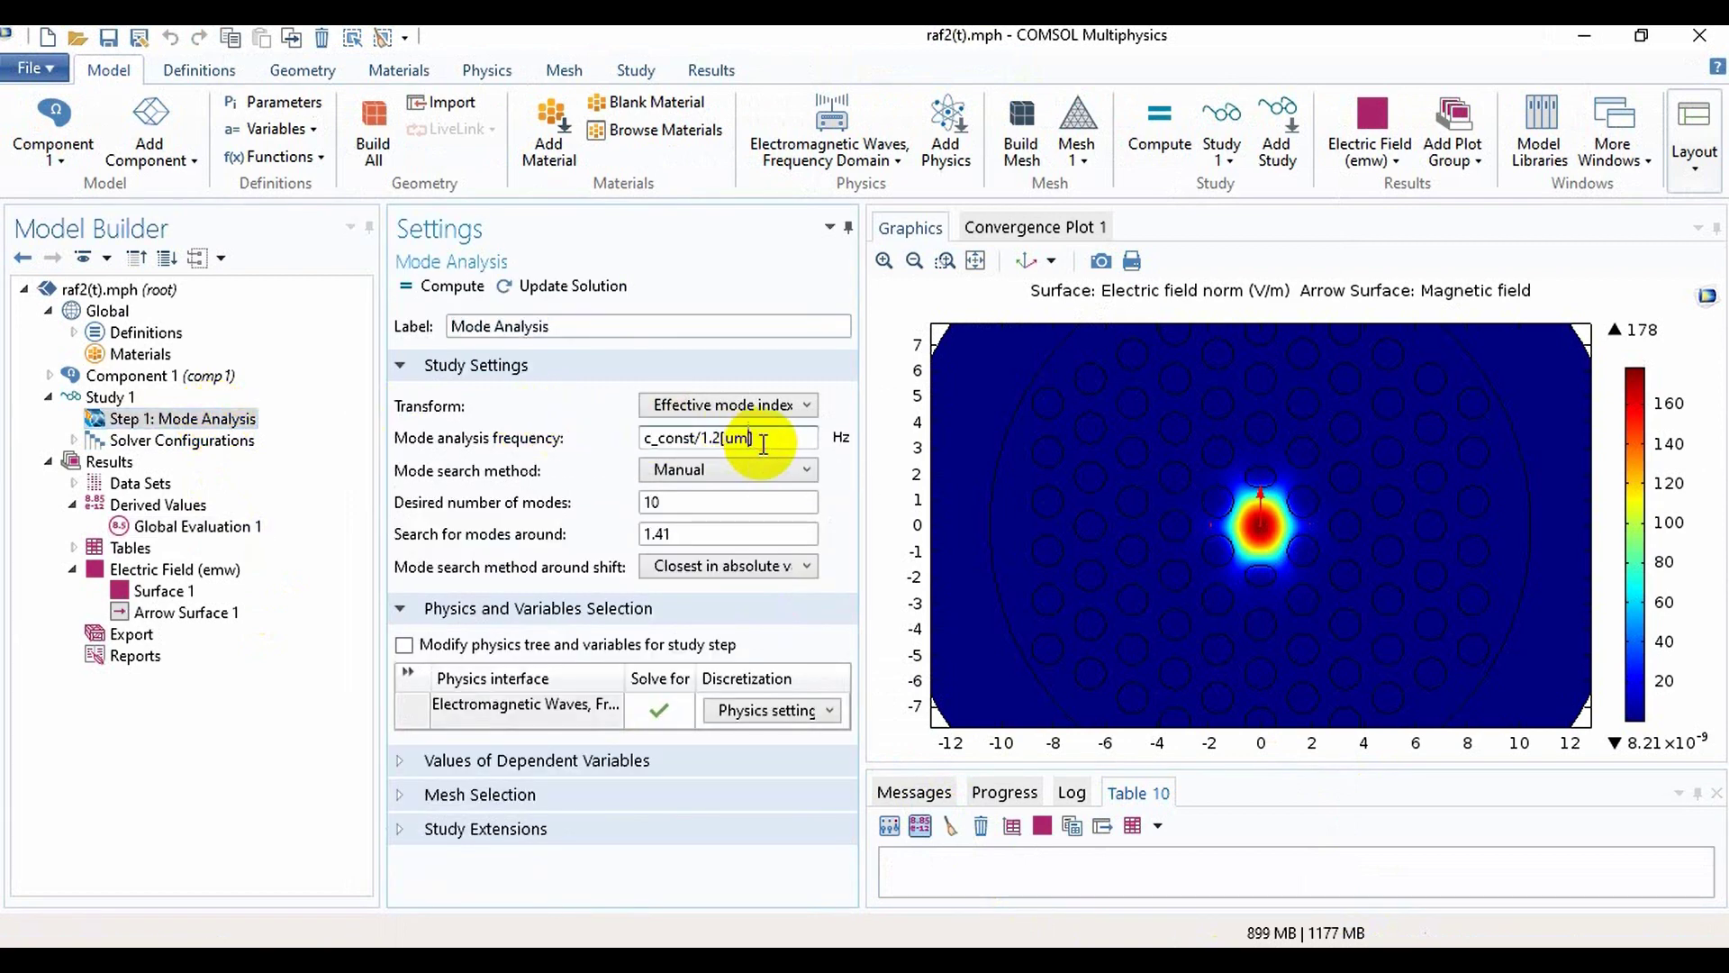
key("BackSpace")
type("3")
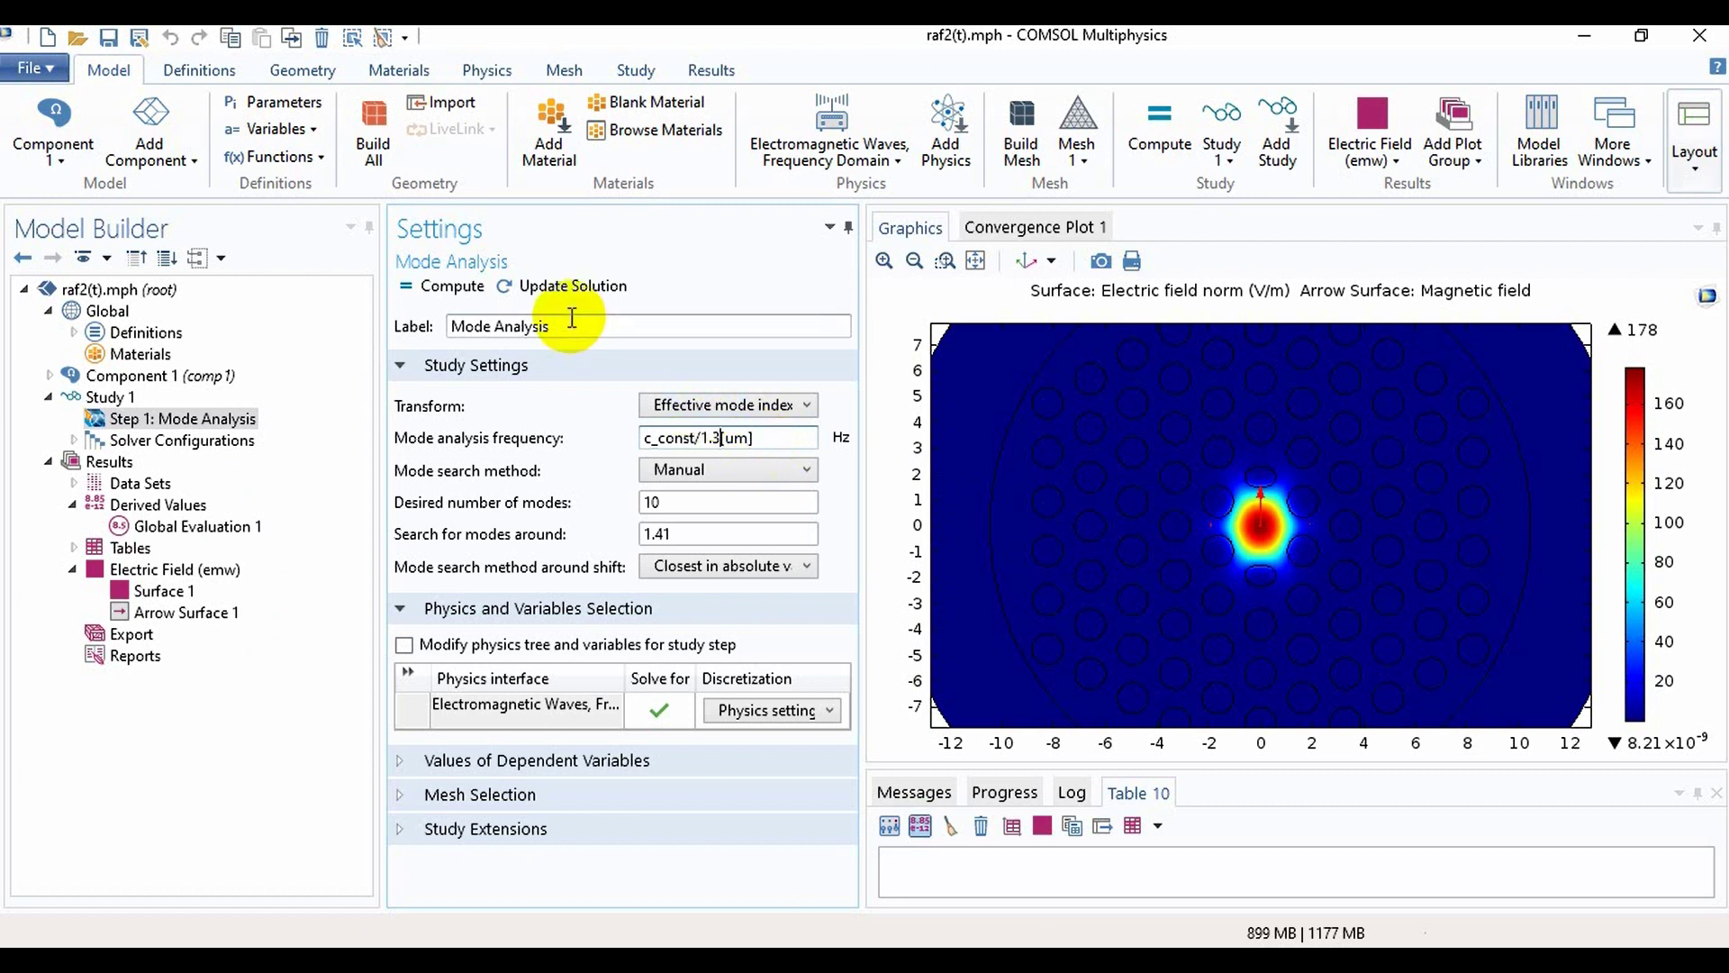
left_click(451, 293)
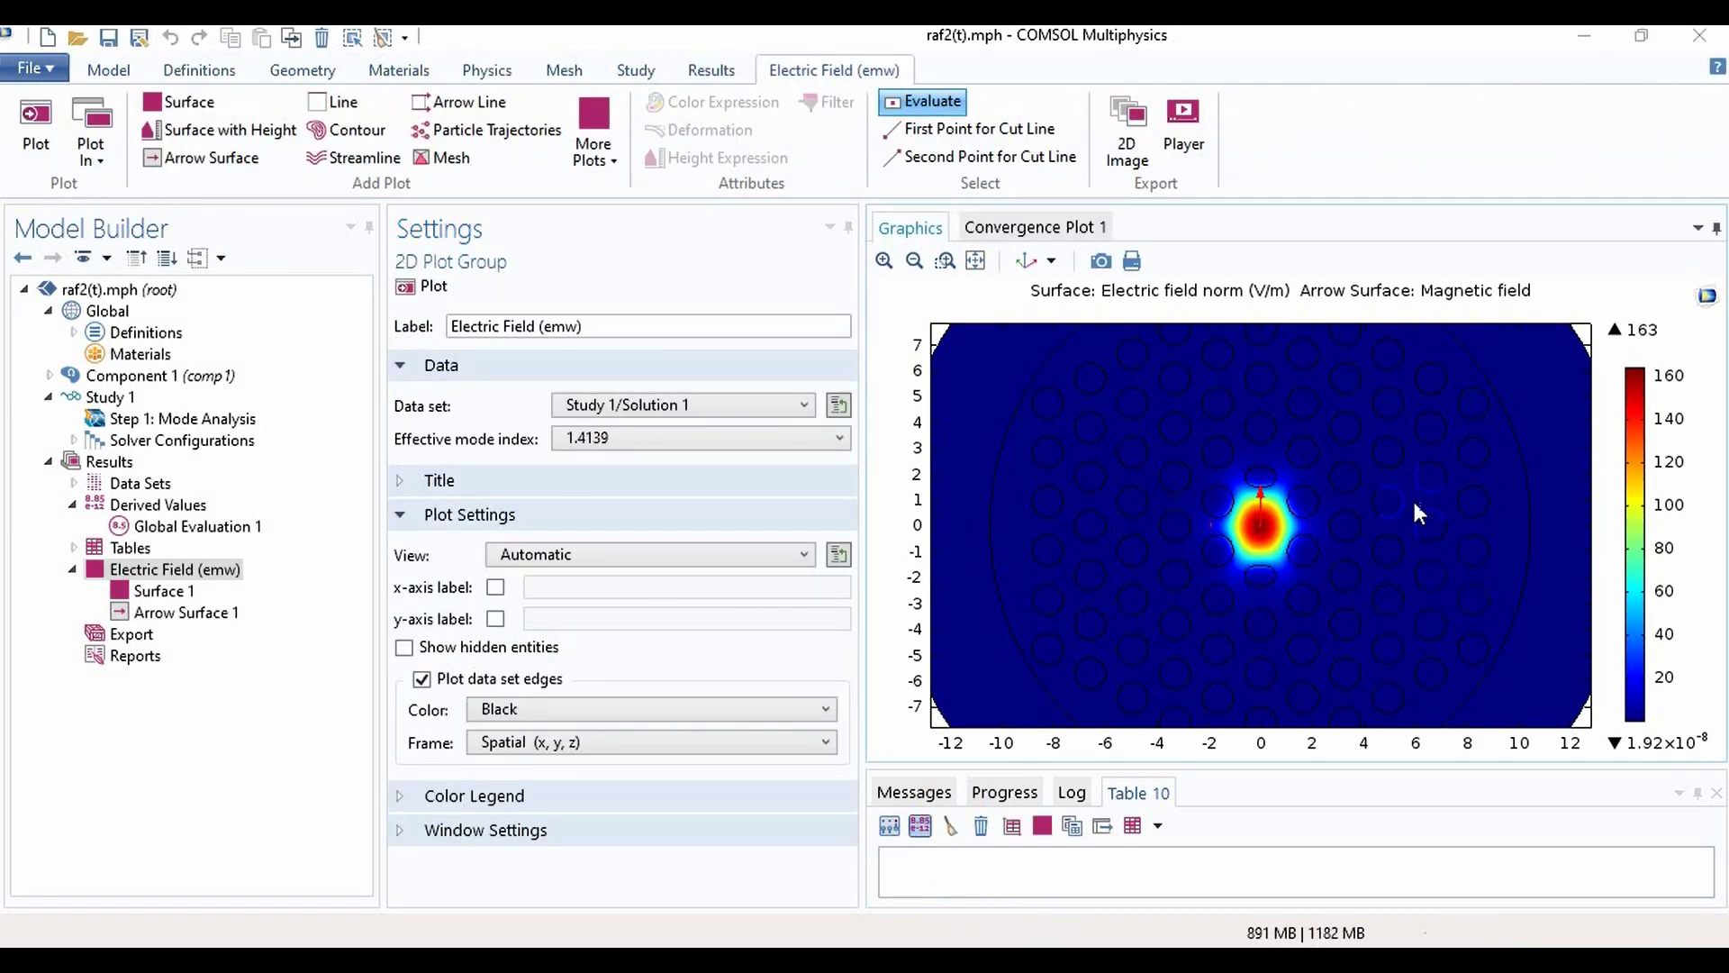
Step: Review the effective mode index choices of the Electric Field (emw) plot and keep mode 1.4139 selected
left_click(911, 541)
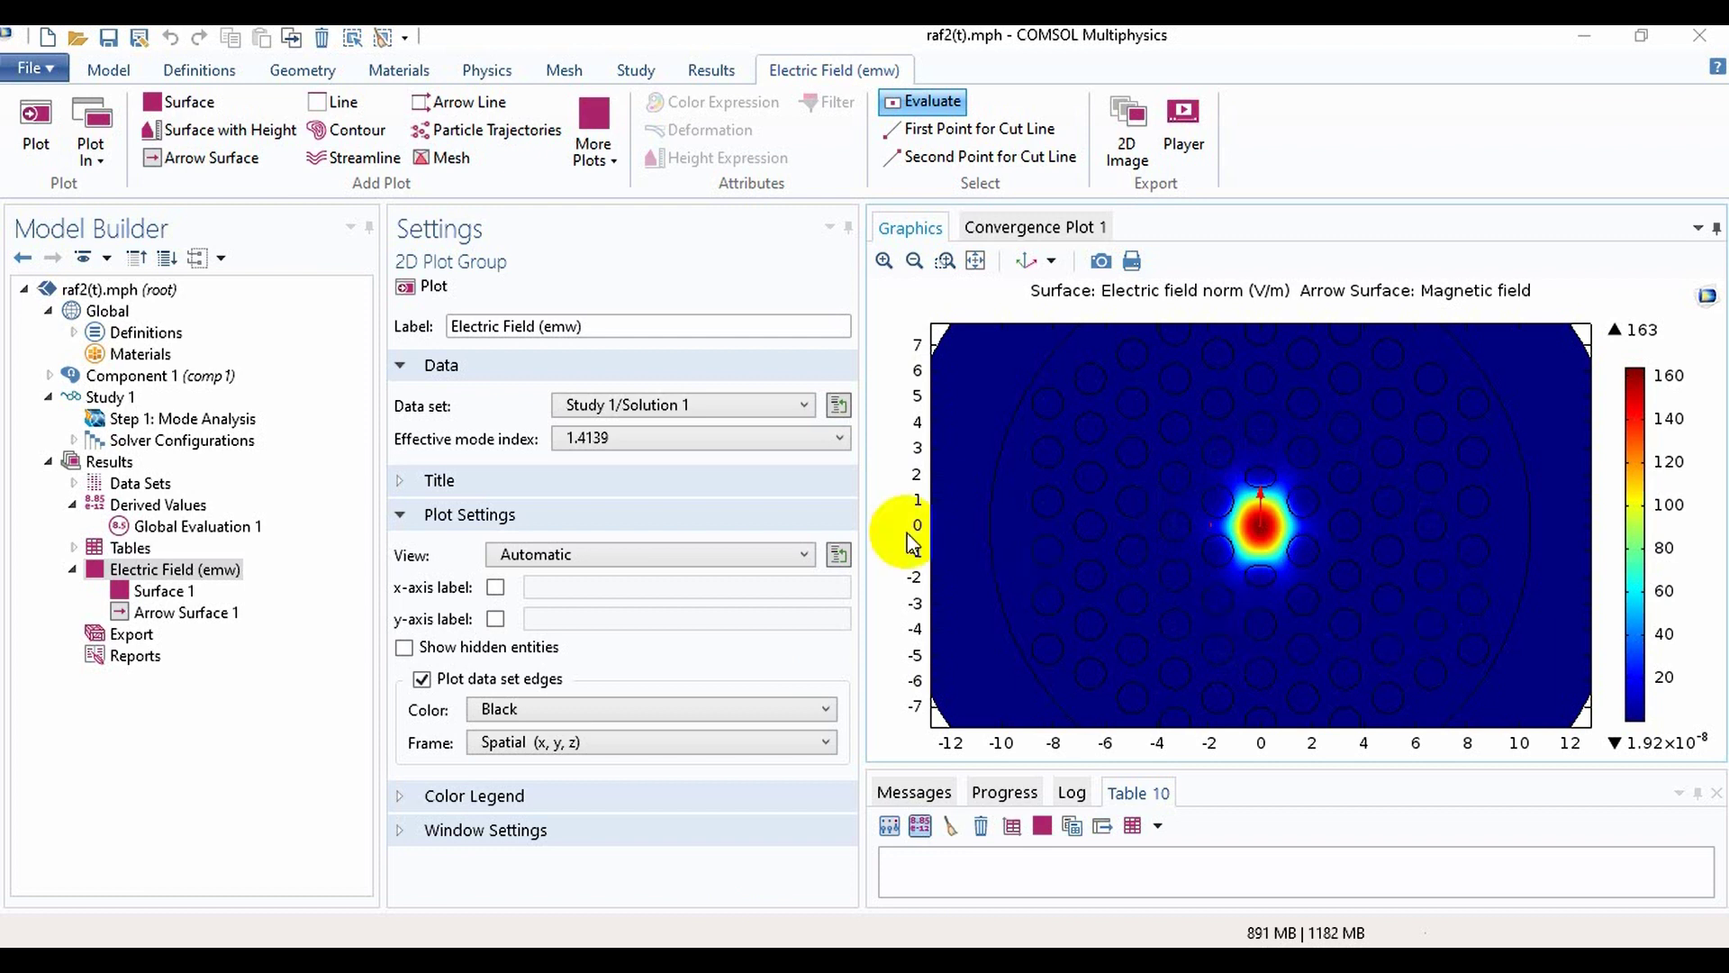
left_click(789, 441)
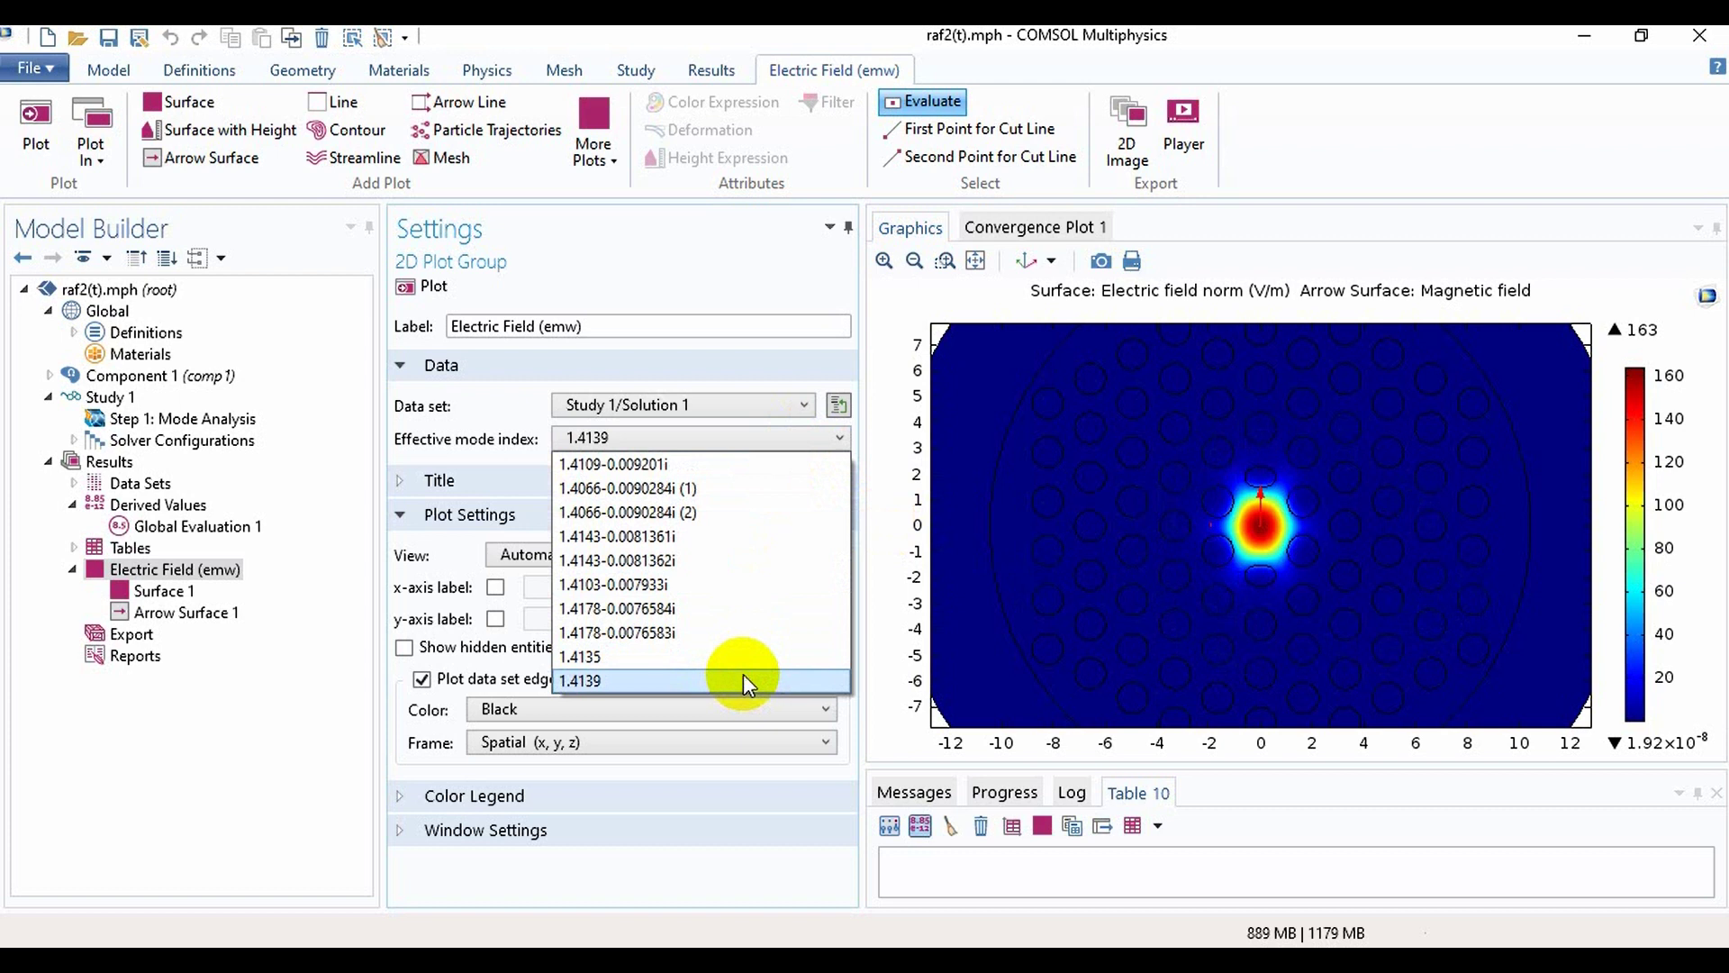
left_click(744, 682)
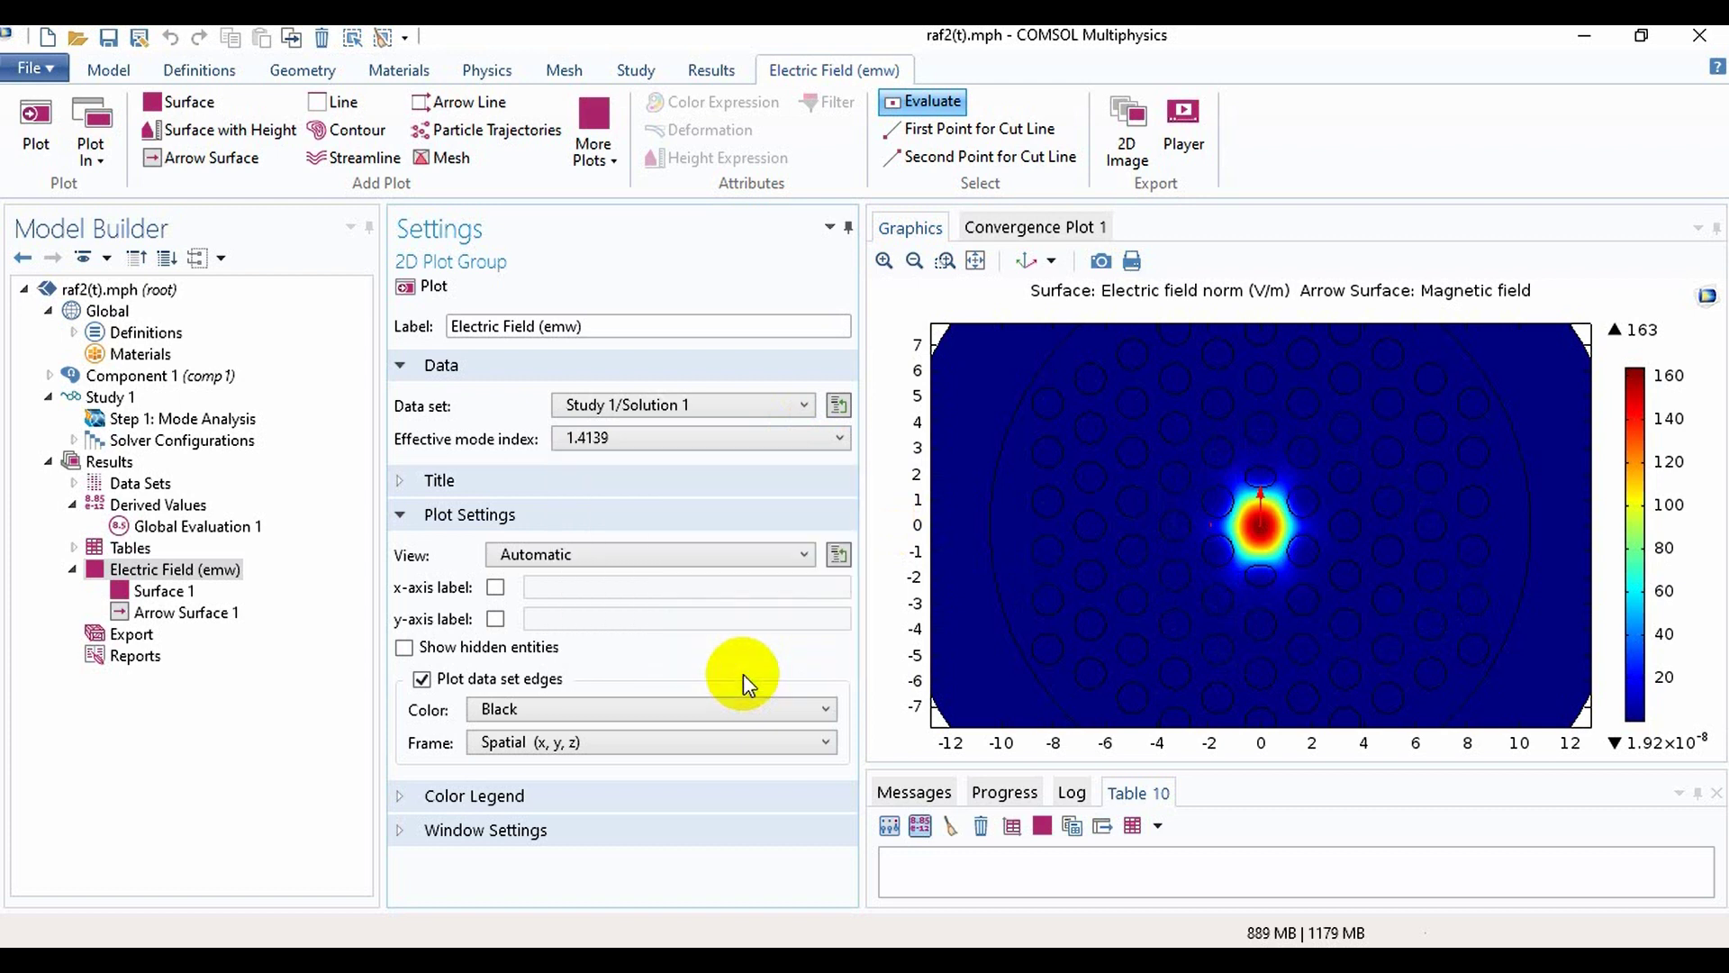
Step: Add a new Global Evaluation under Derived Values and set its expression to real(emw.neff)
right_click(164, 510)
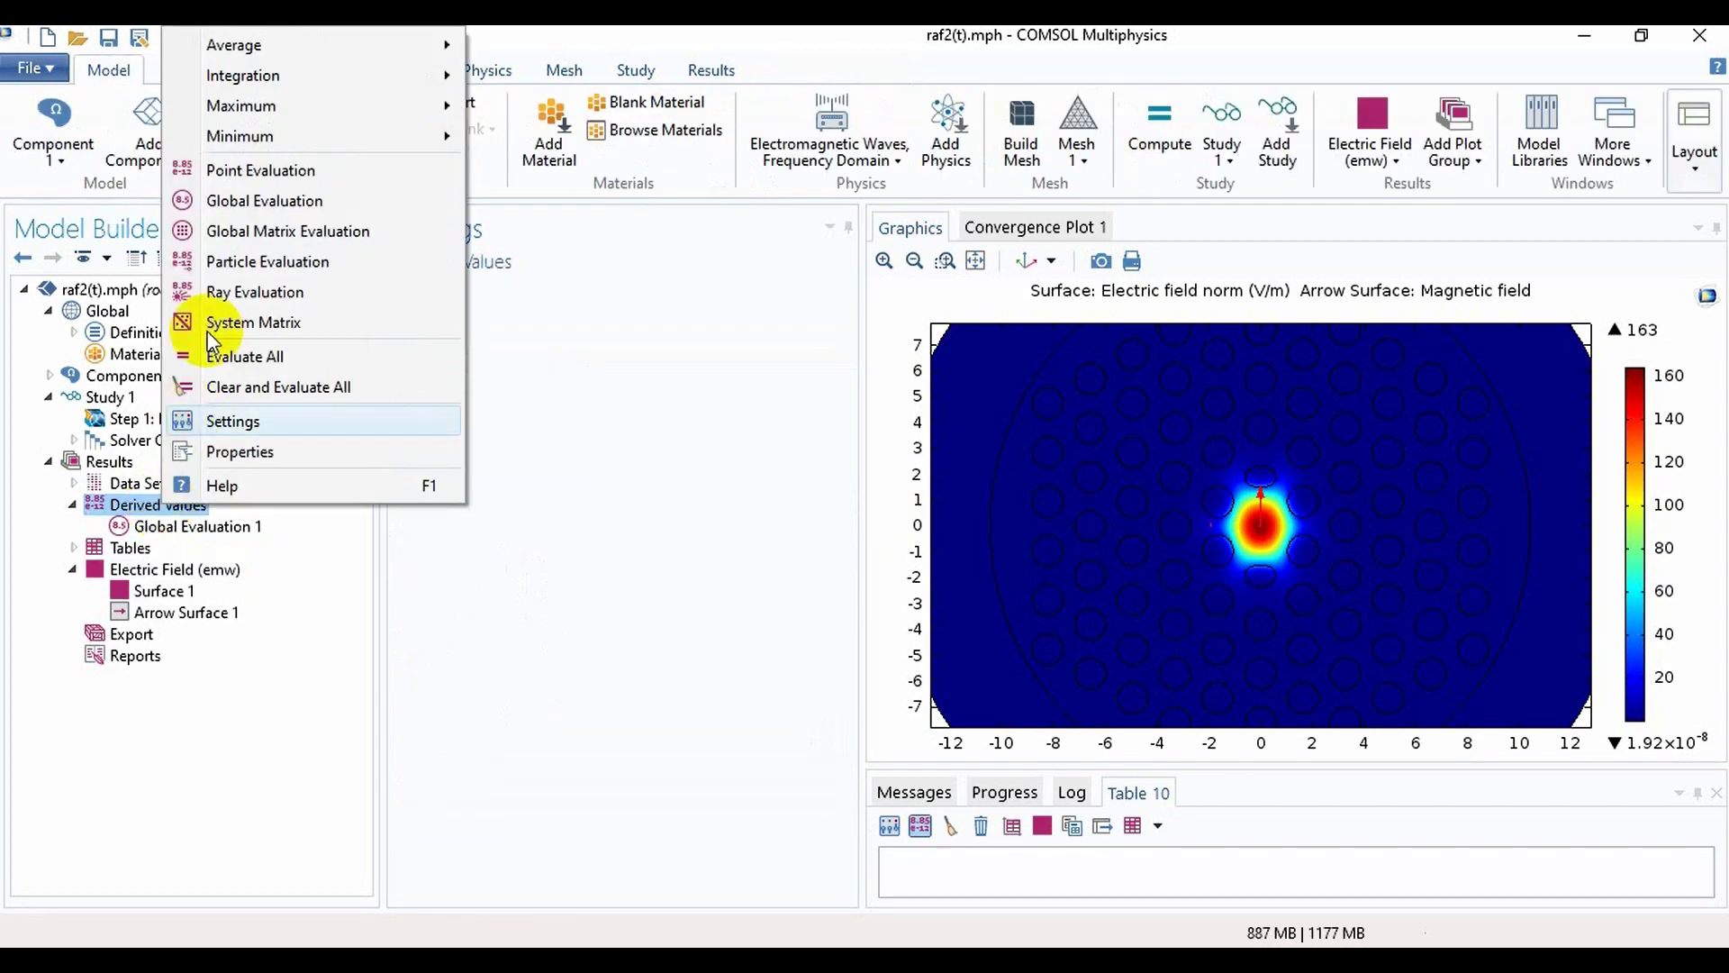
left_click(241, 207)
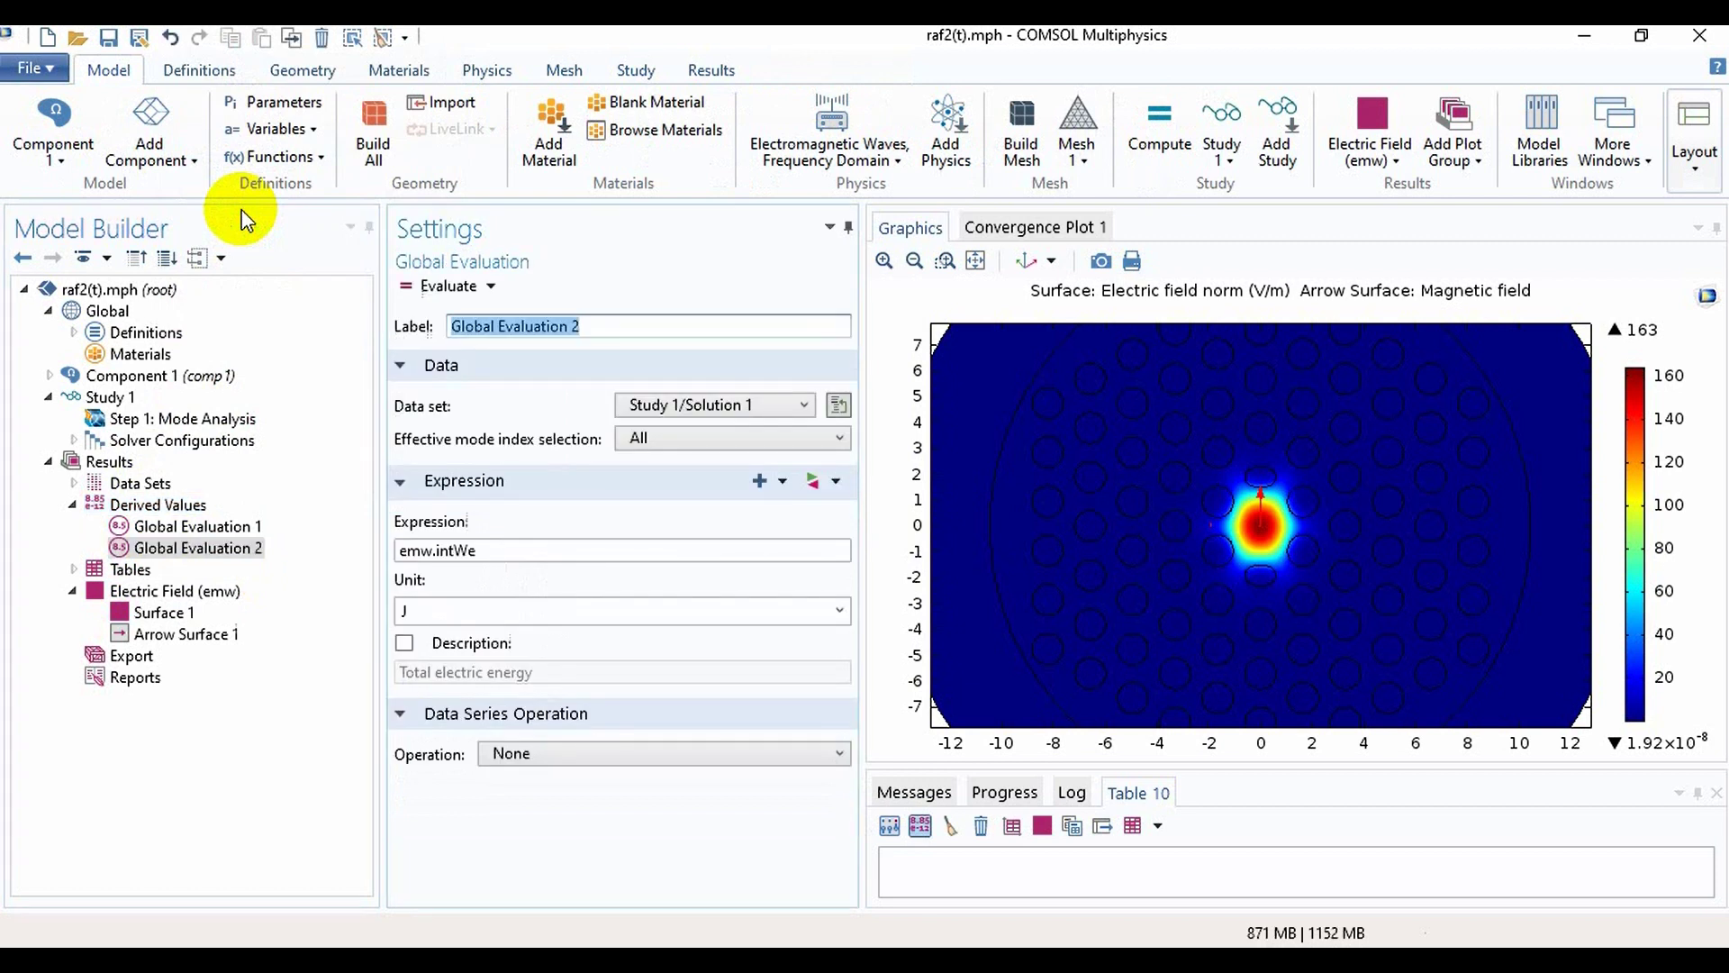
left_click(505, 551)
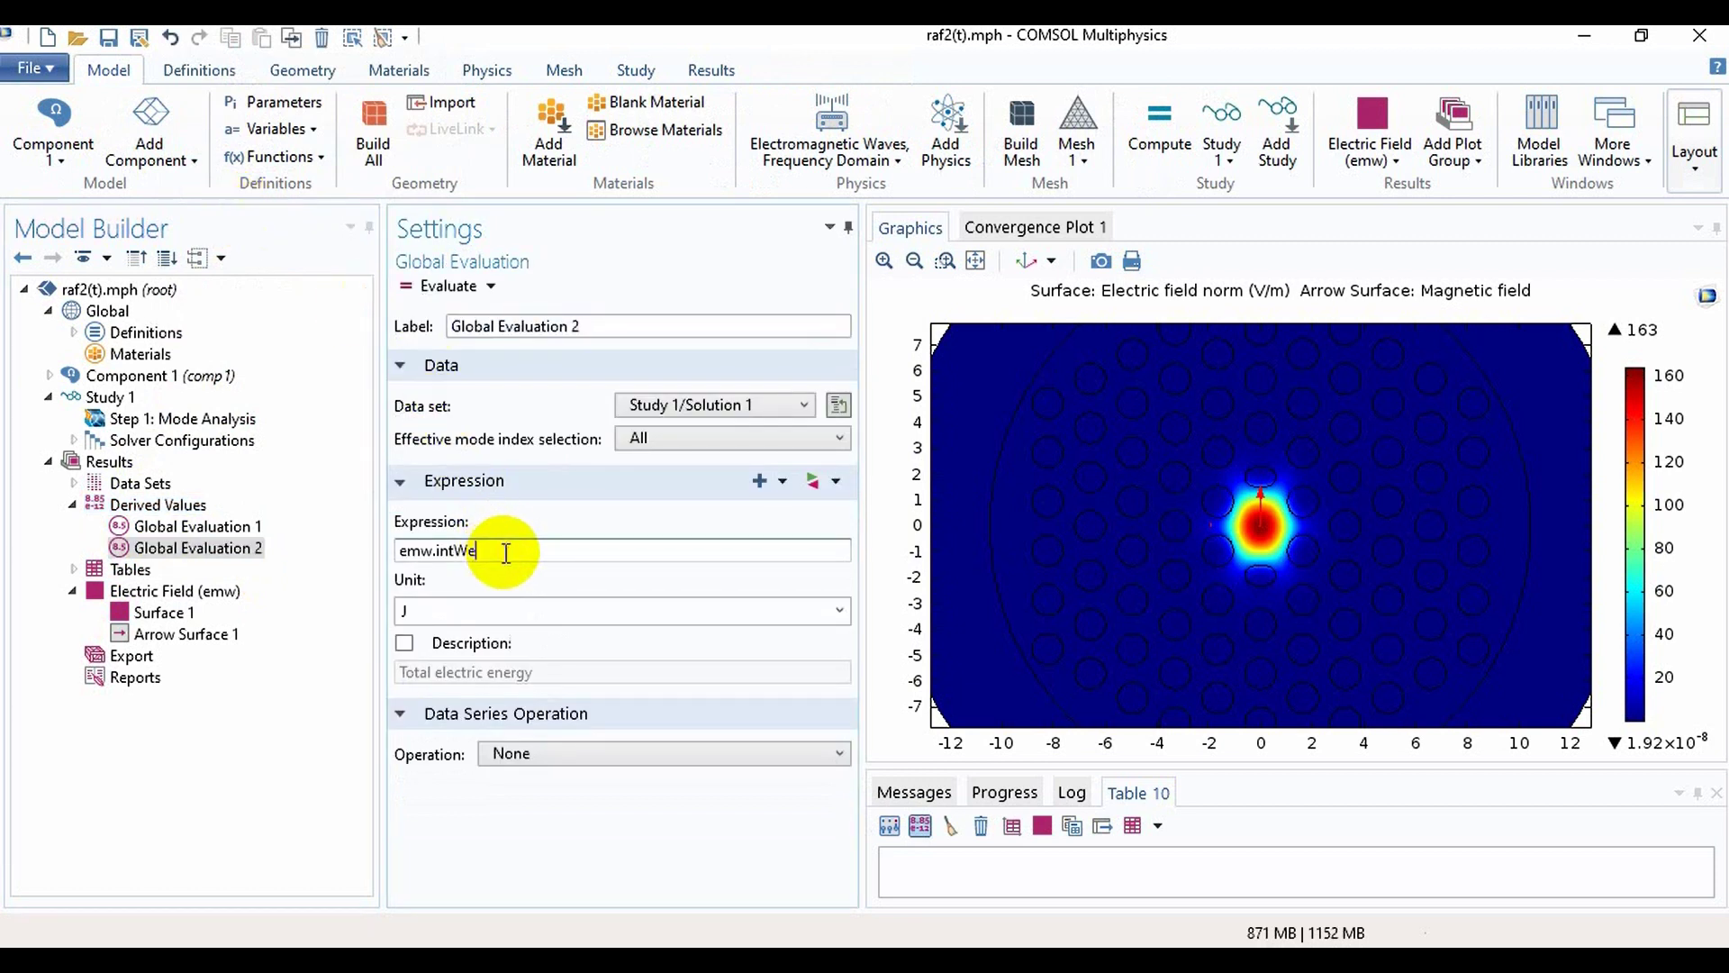
key("BackSpace")
key("BackSpace")
key("BackSpace")
type("neff")
type("(")
type("real")
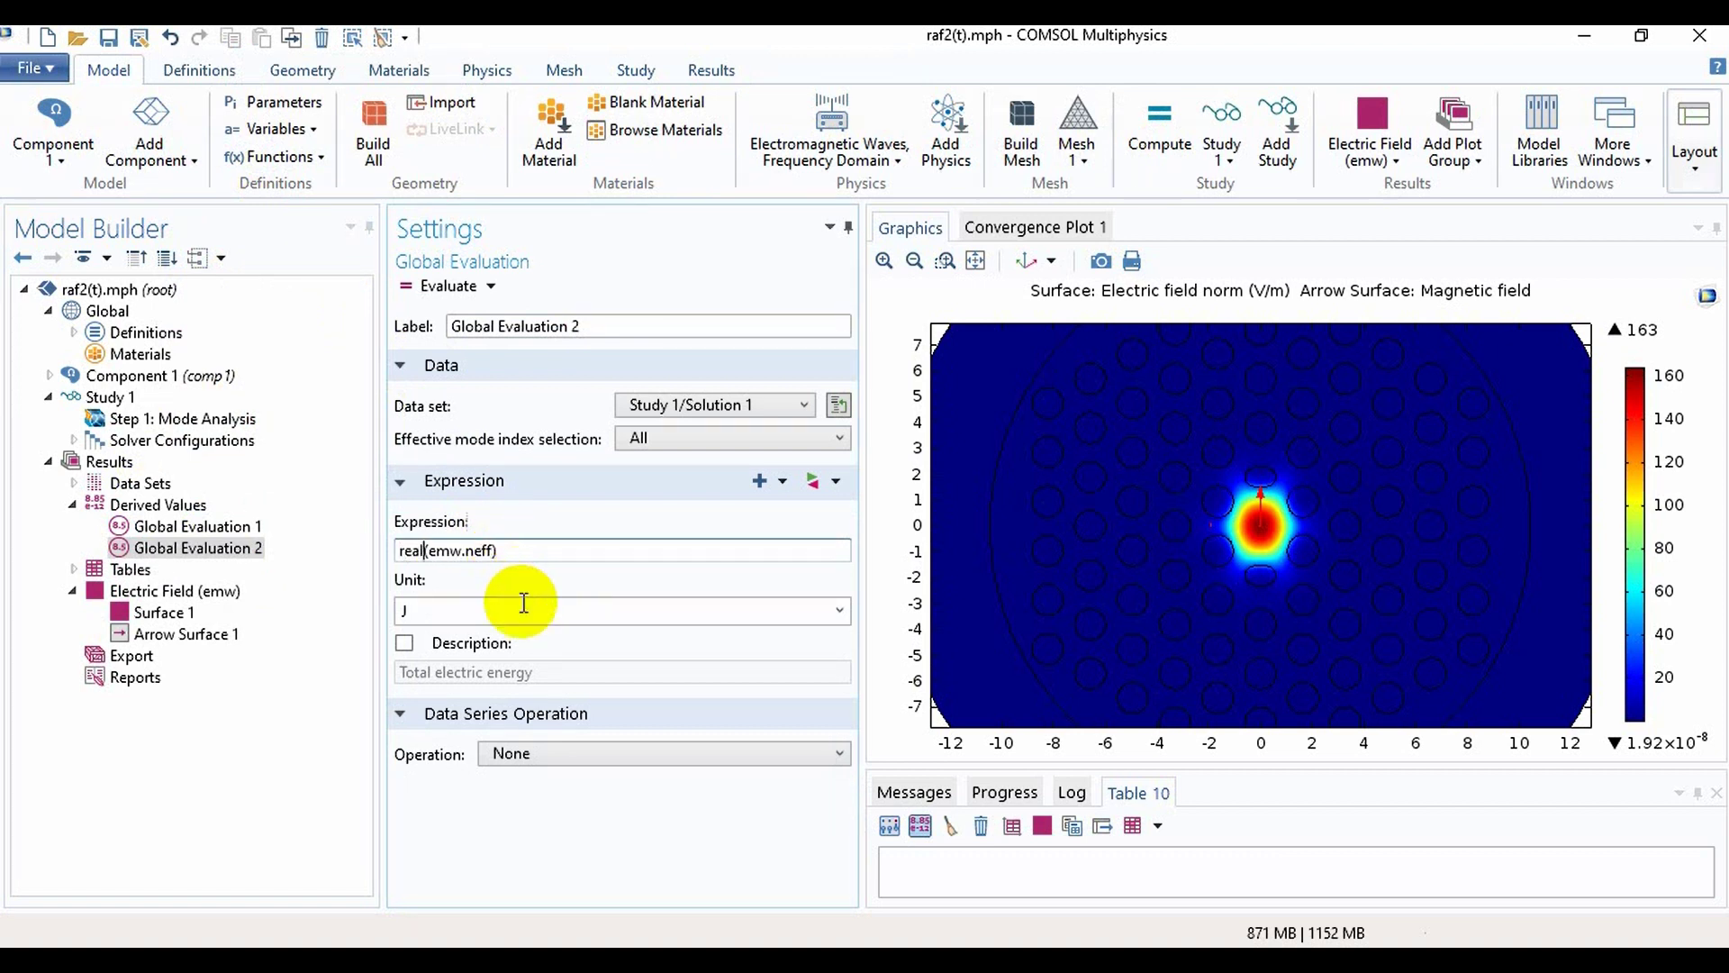
key("Tab")
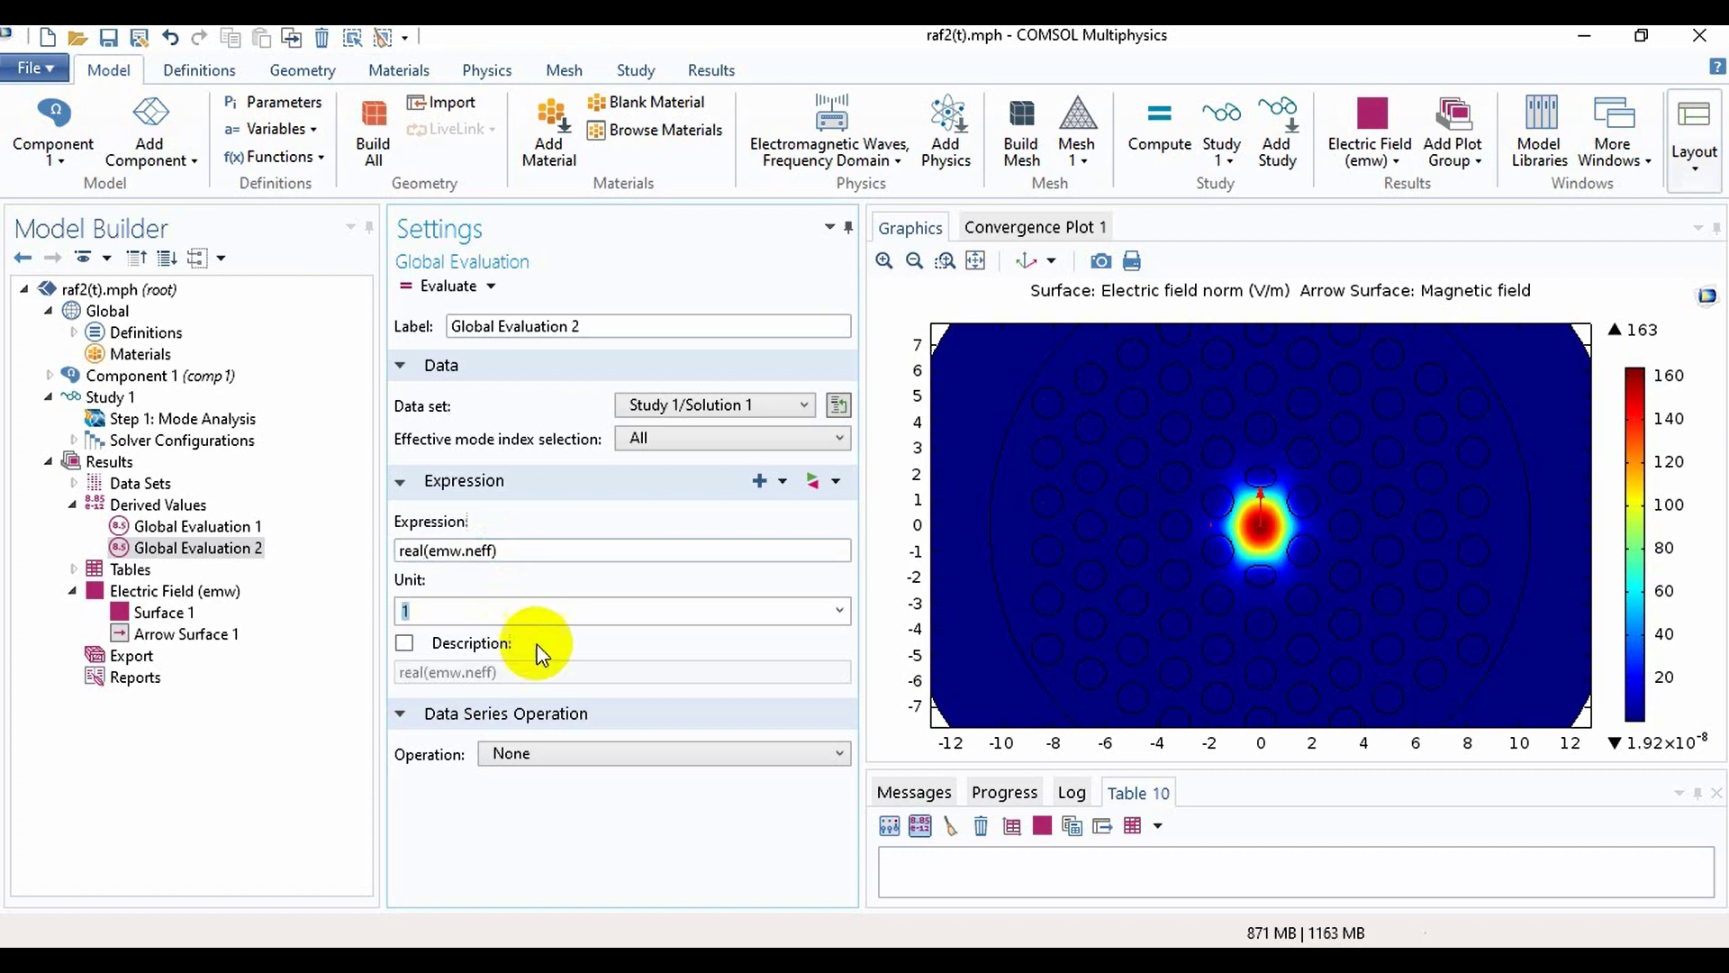
Step: Set the new evaluation's data series operation to Maximum and its effective mode index selection to From list
left_click(581, 751)
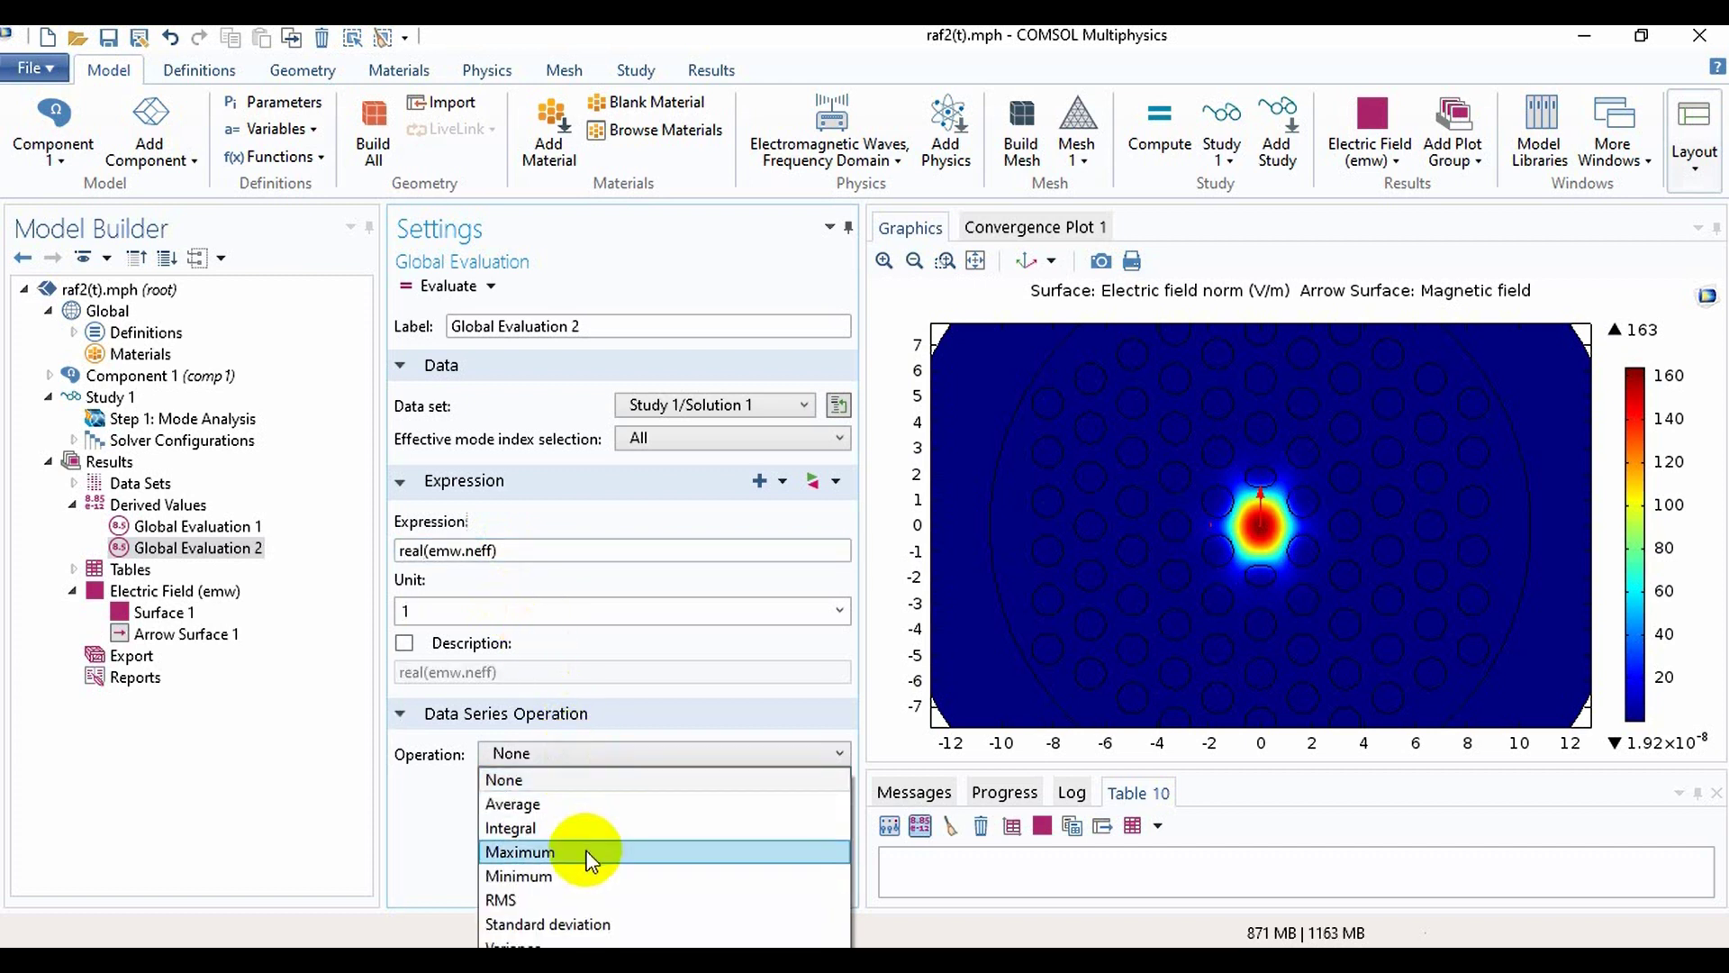
left_click(588, 849)
left_click(686, 441)
left_click(690, 540)
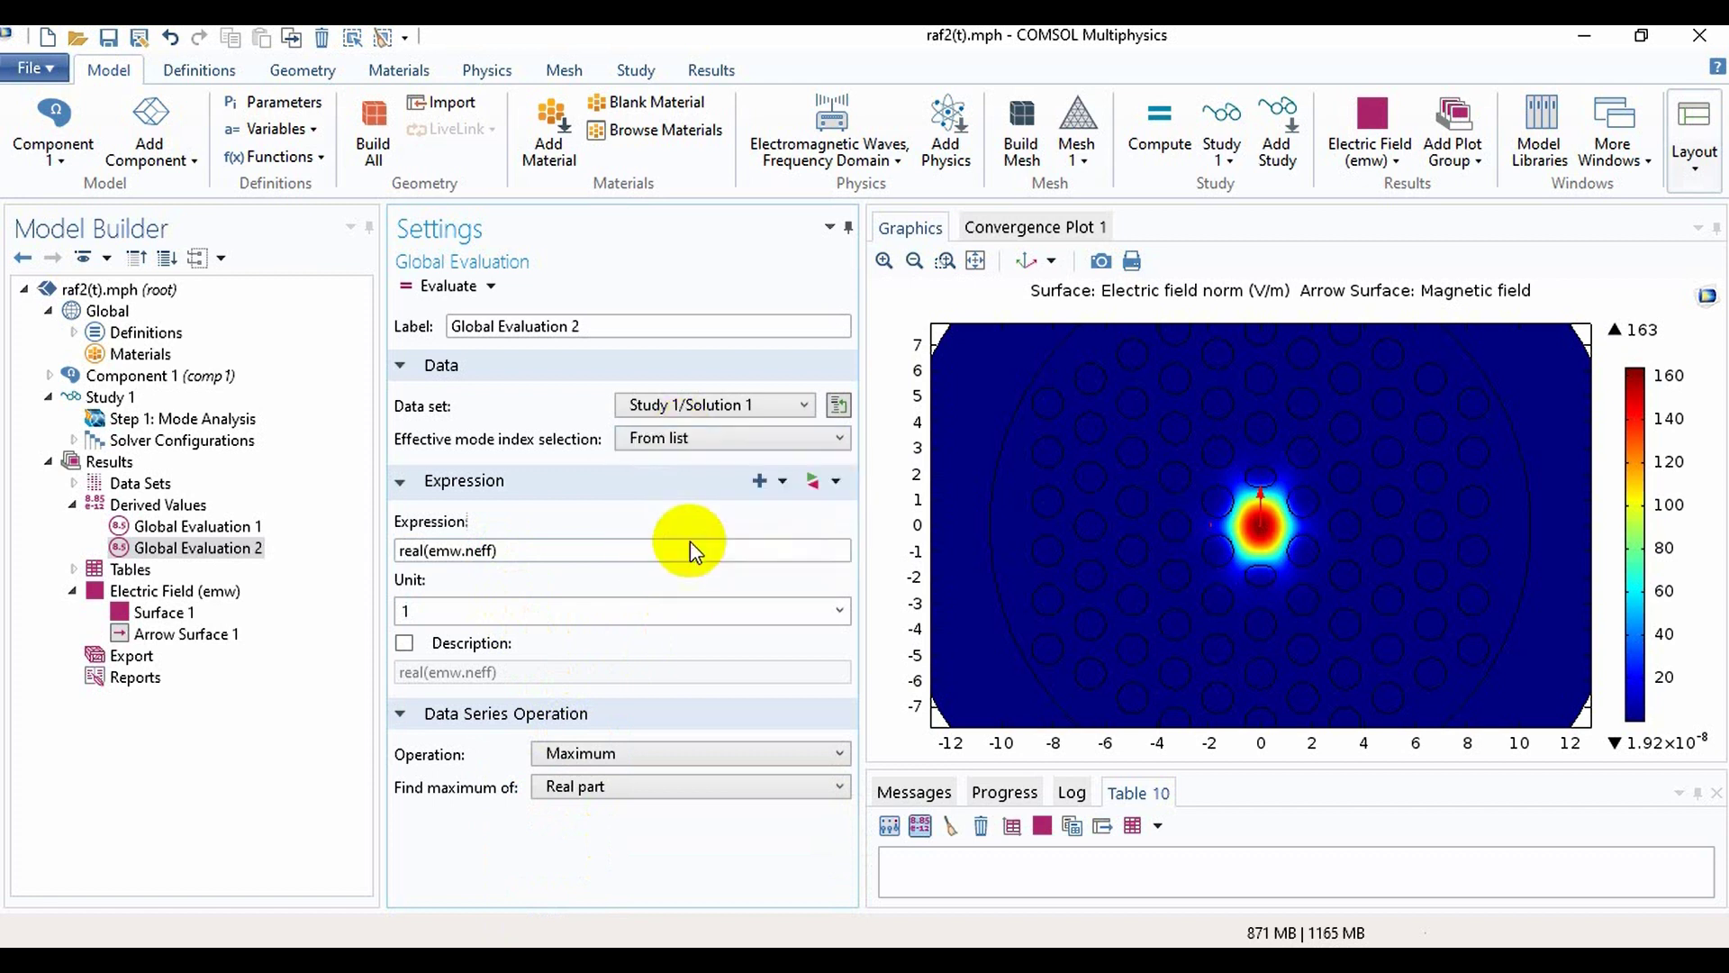
Step: Evaluate real(emw.neff) separately for effective mode index 1.4139 and for 1.4135
left_click(816, 574)
left_click(816, 575)
left_click(816, 574)
left_click(816, 575)
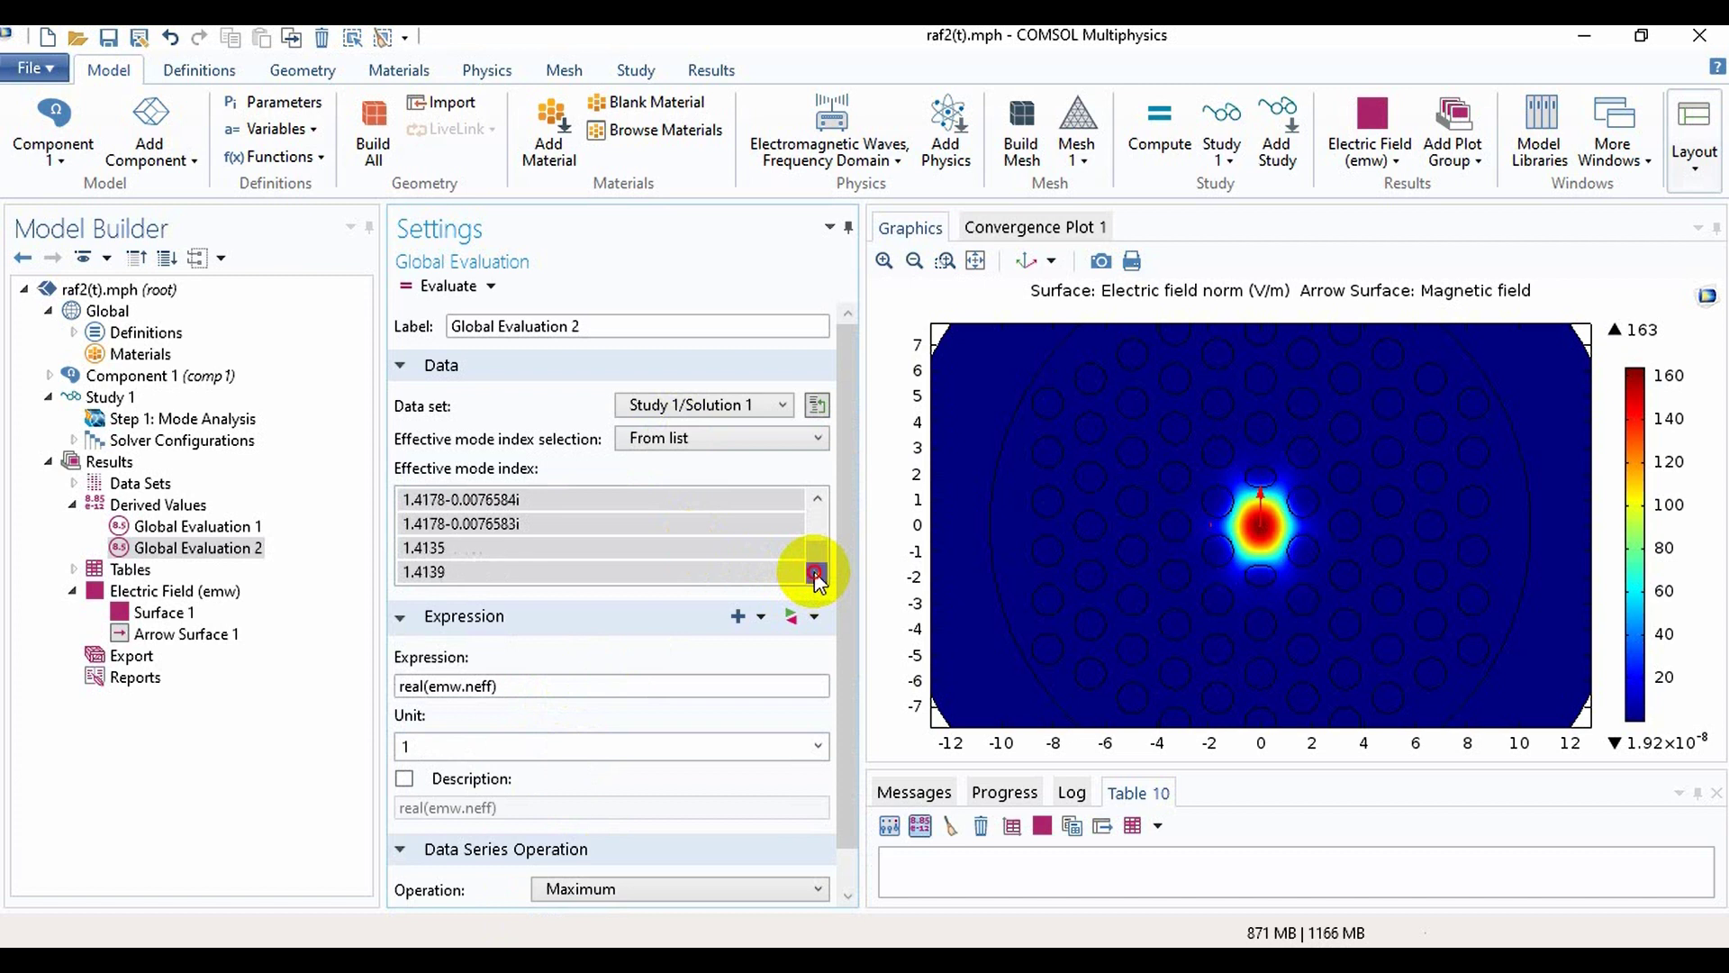
left_click(712, 571)
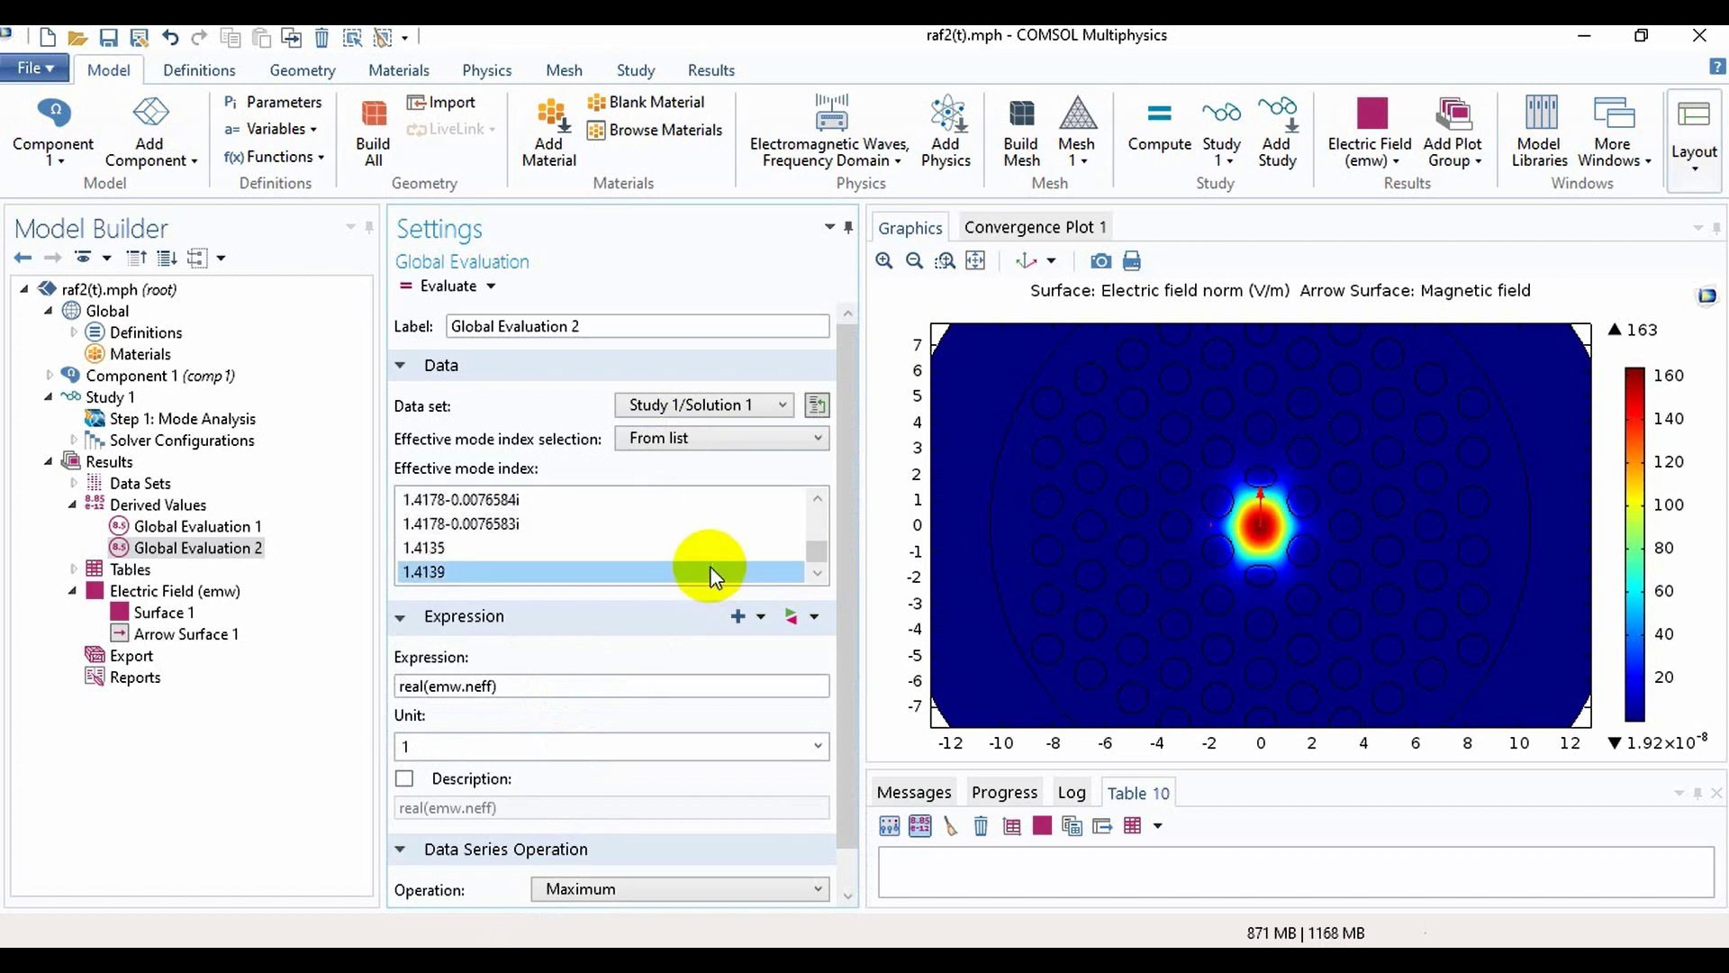
left_click(420, 285)
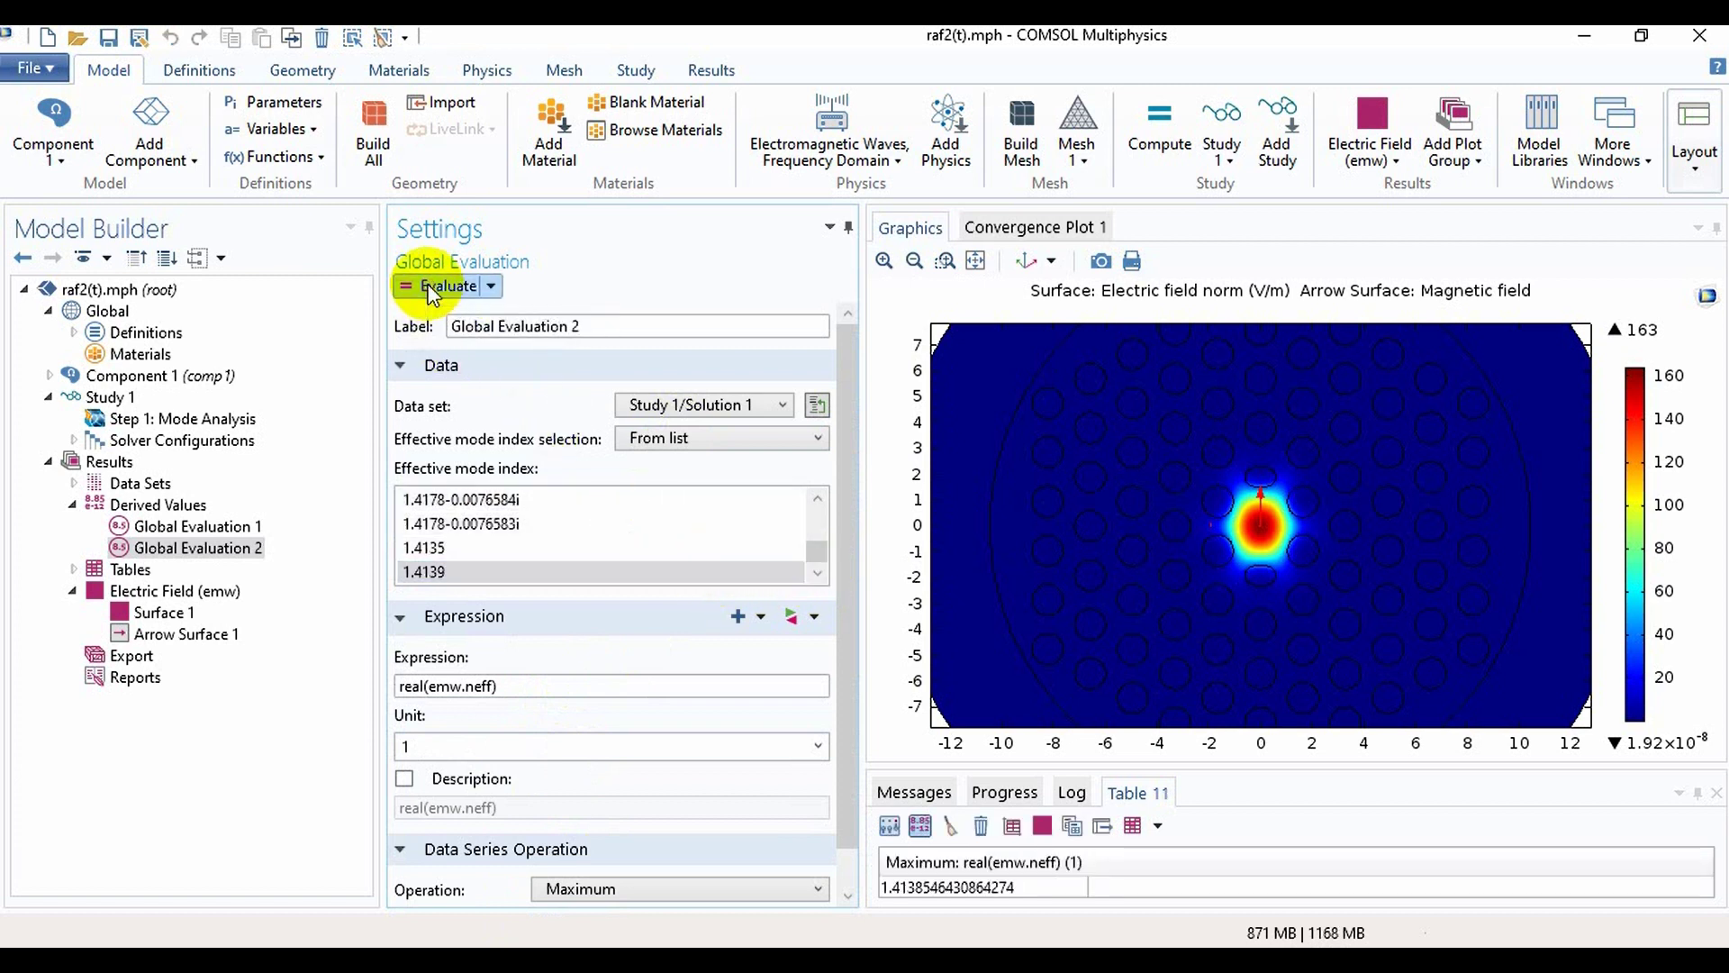
left_click(515, 548)
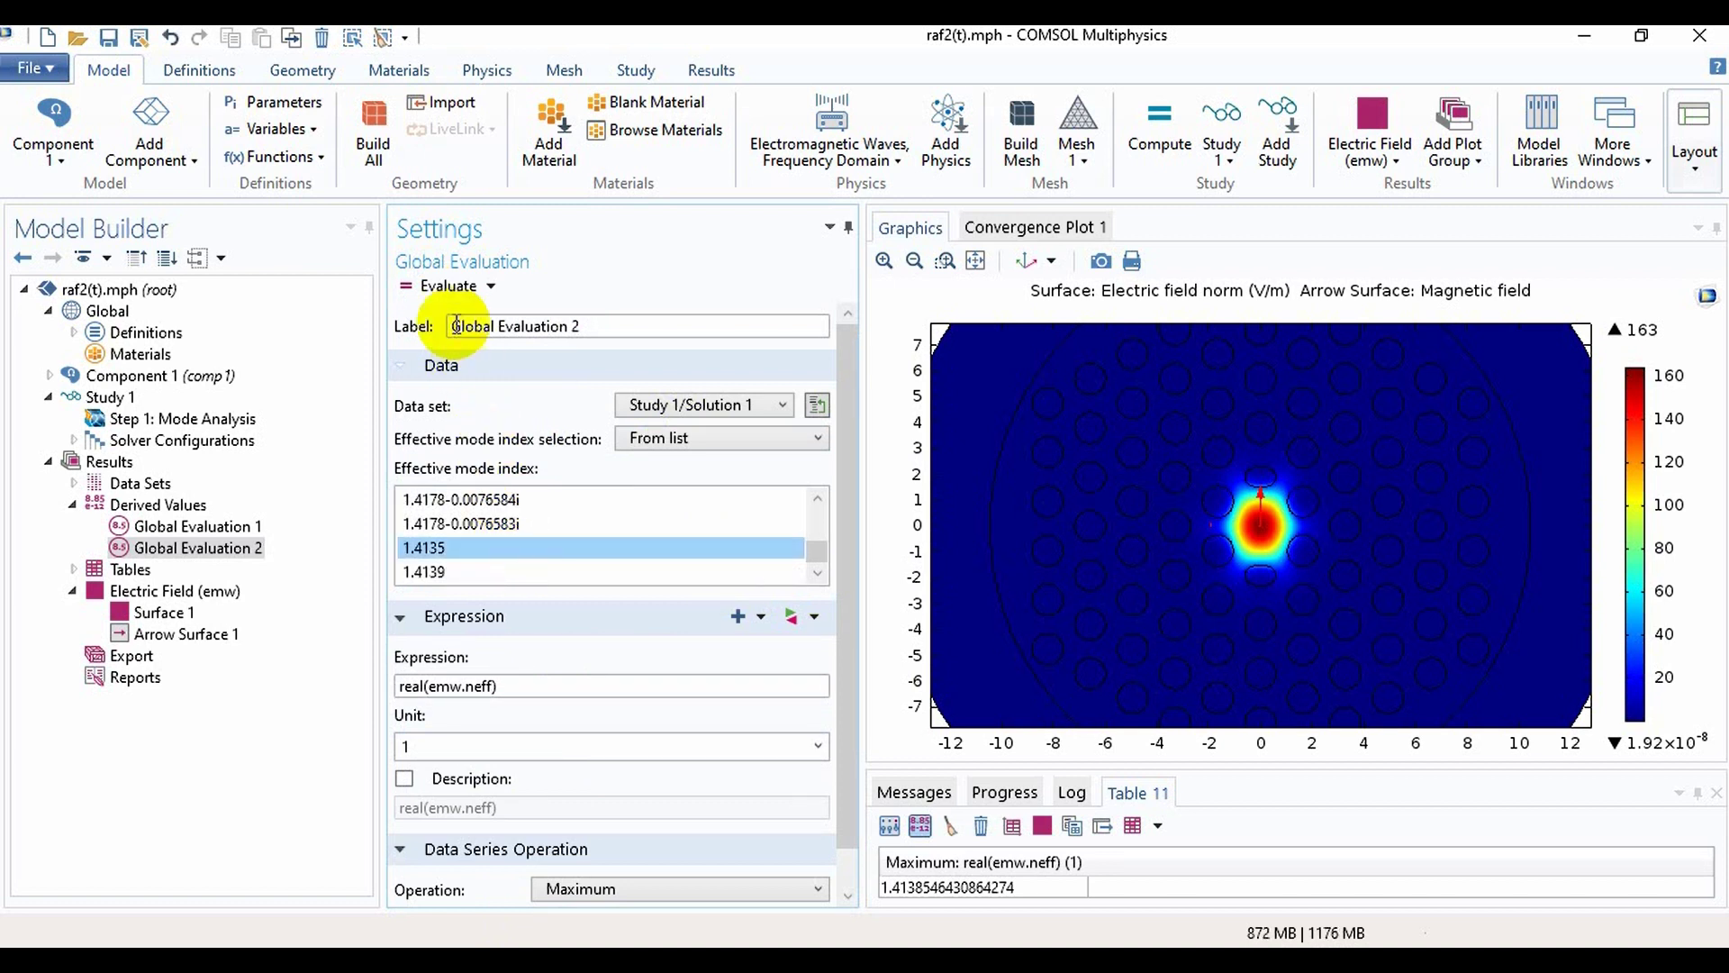
left_click(445, 288)
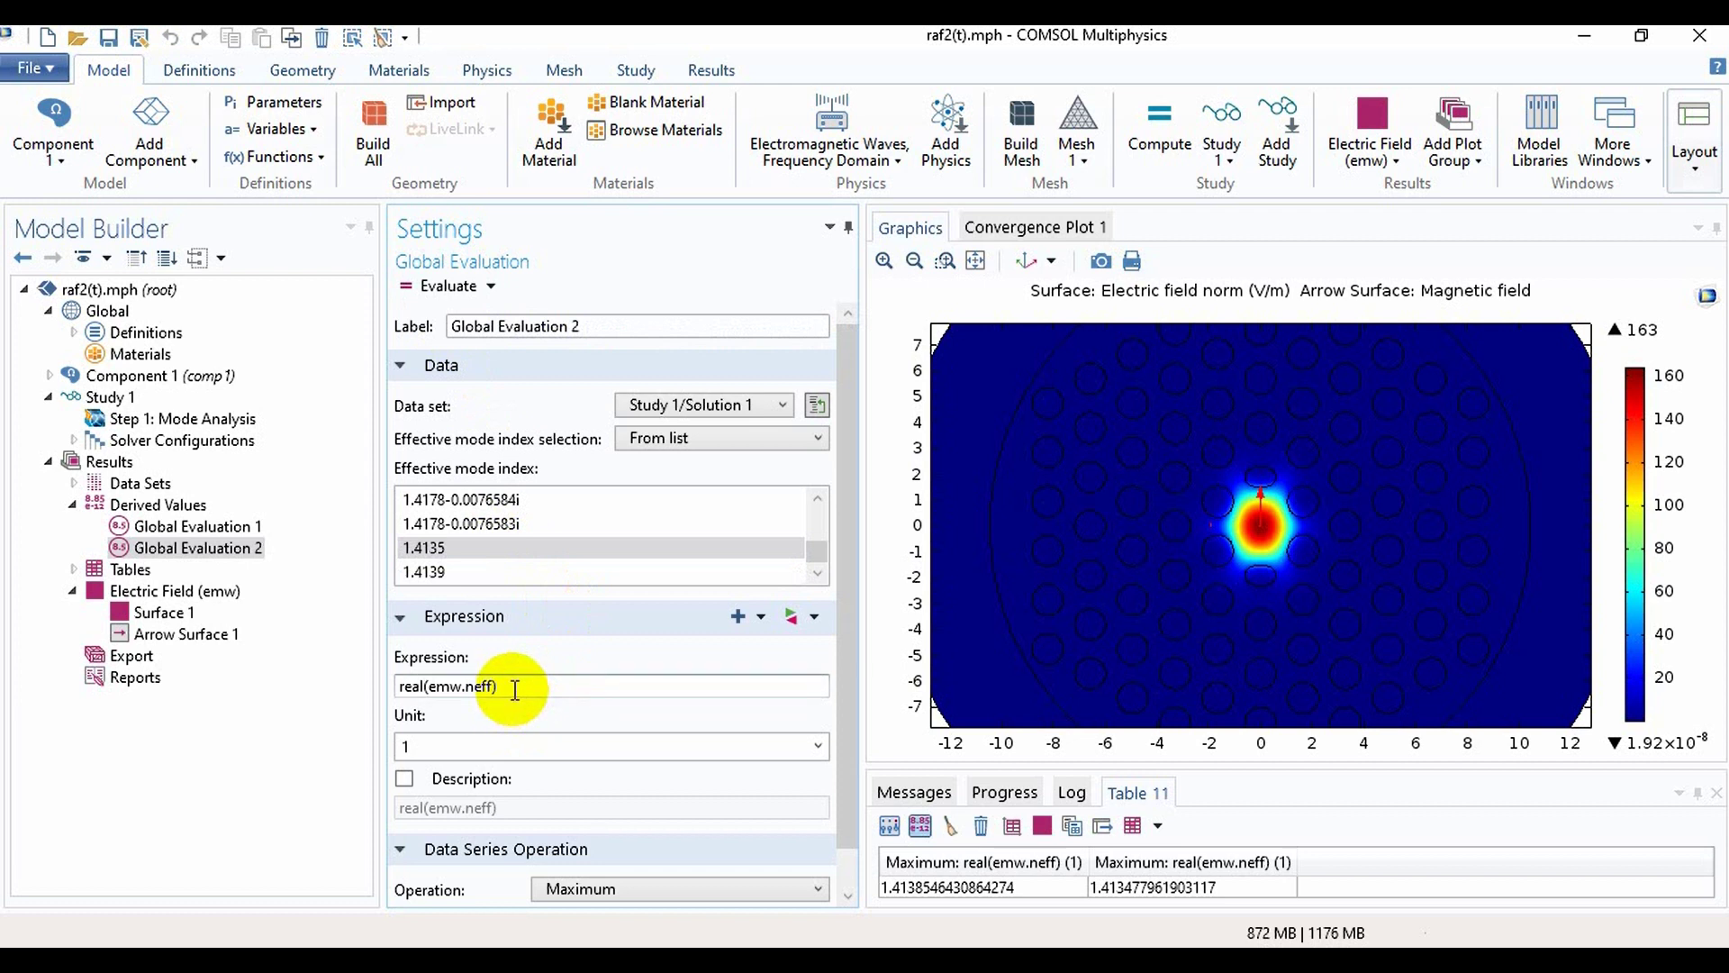
Step: Change the expression of Global Evaluation 2 to imag(emw.neff)
key("Left")
key("Left")
key("Left")
key("Left")
key("Left")
key("Left")
key("BackSpace")
key("BackSpace")
key("BackSpace")
key("BackSpace")
type("imag")
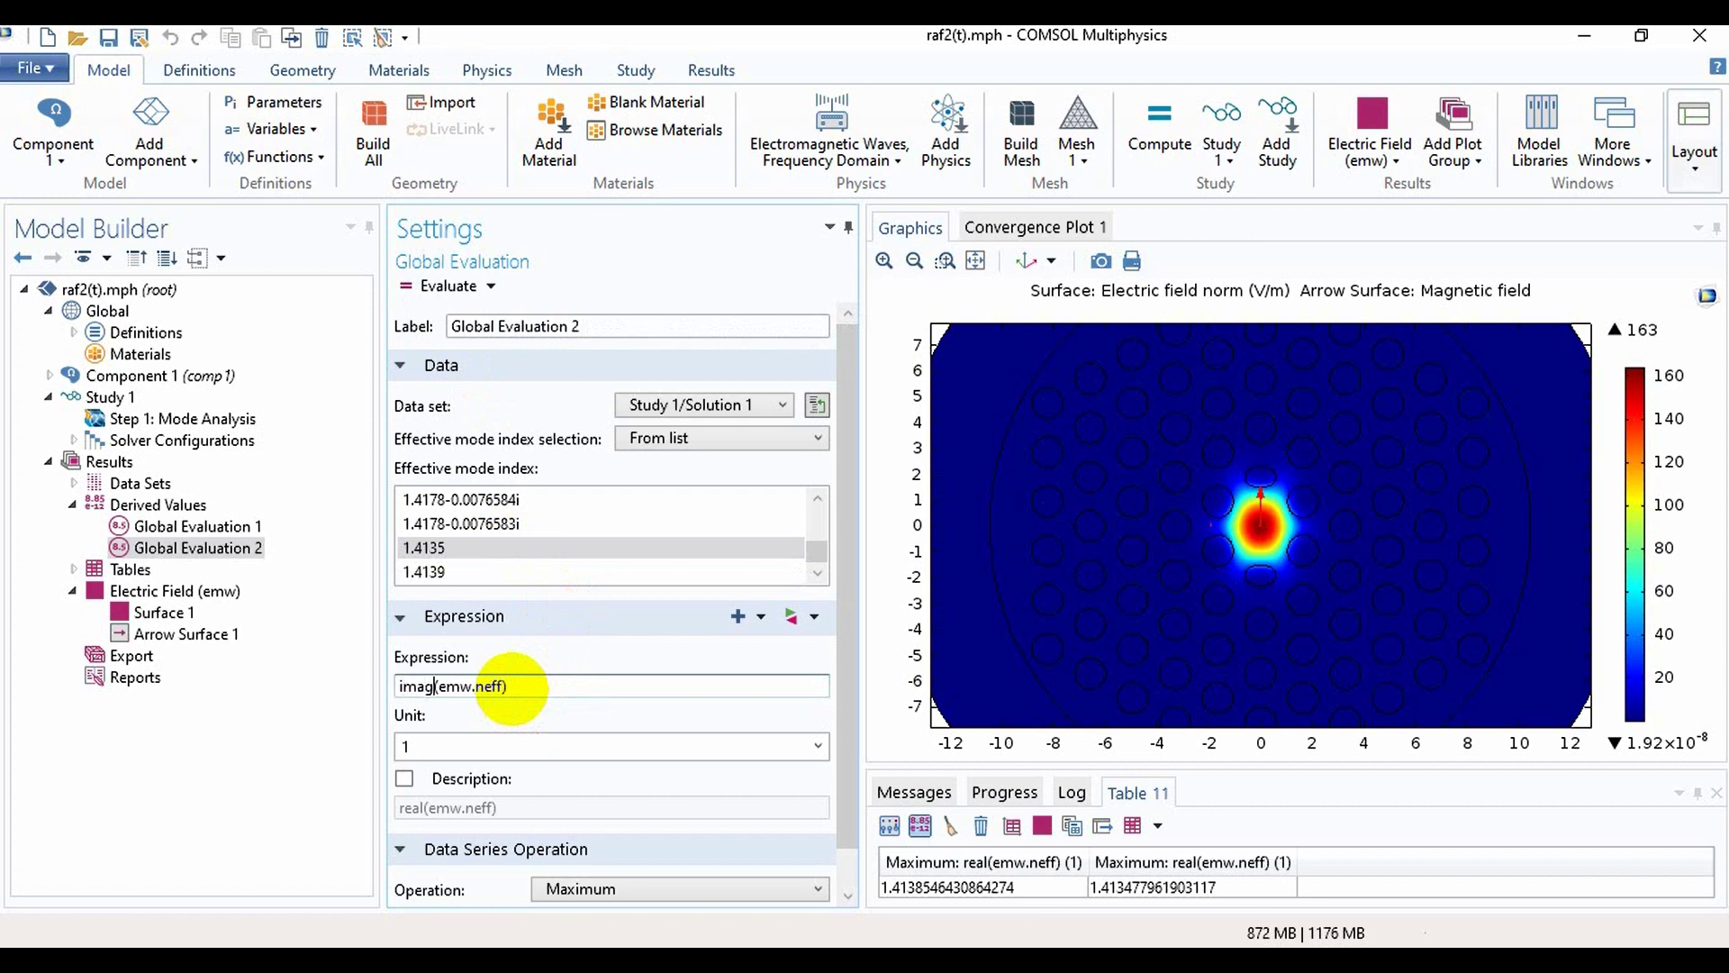
Step: Evaluate imag(emw.neff) separately for effective mode index 1.4139 and for 1.4135
left_click(483, 573)
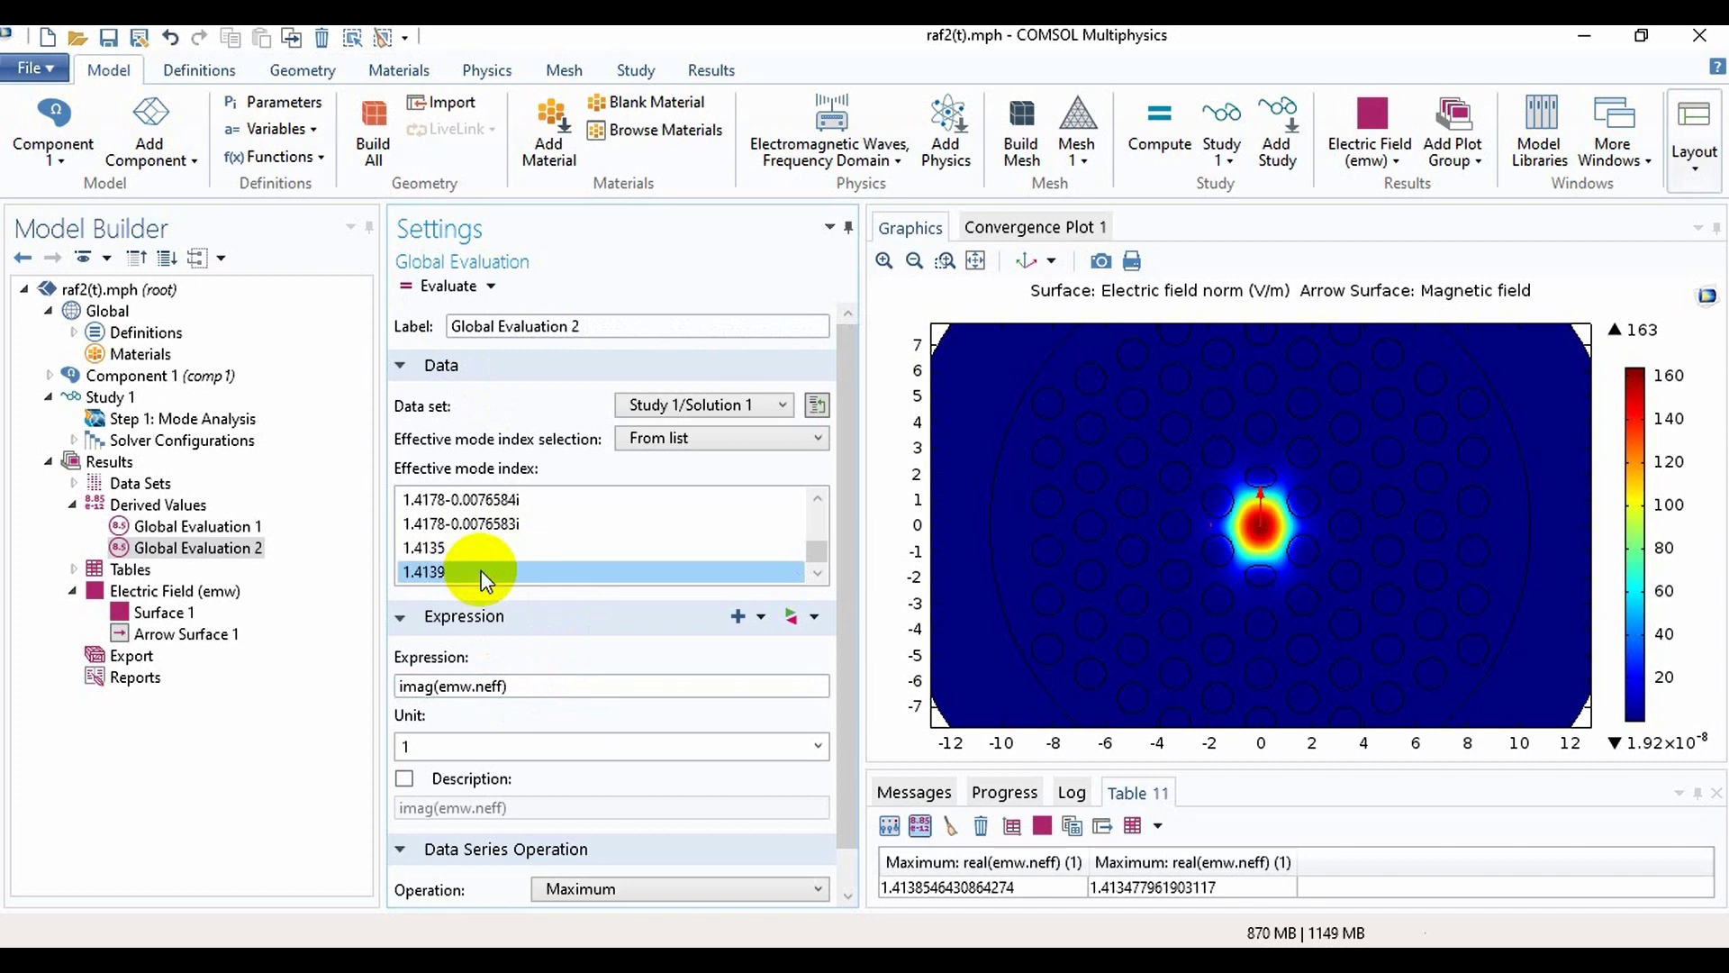
left_click(432, 286)
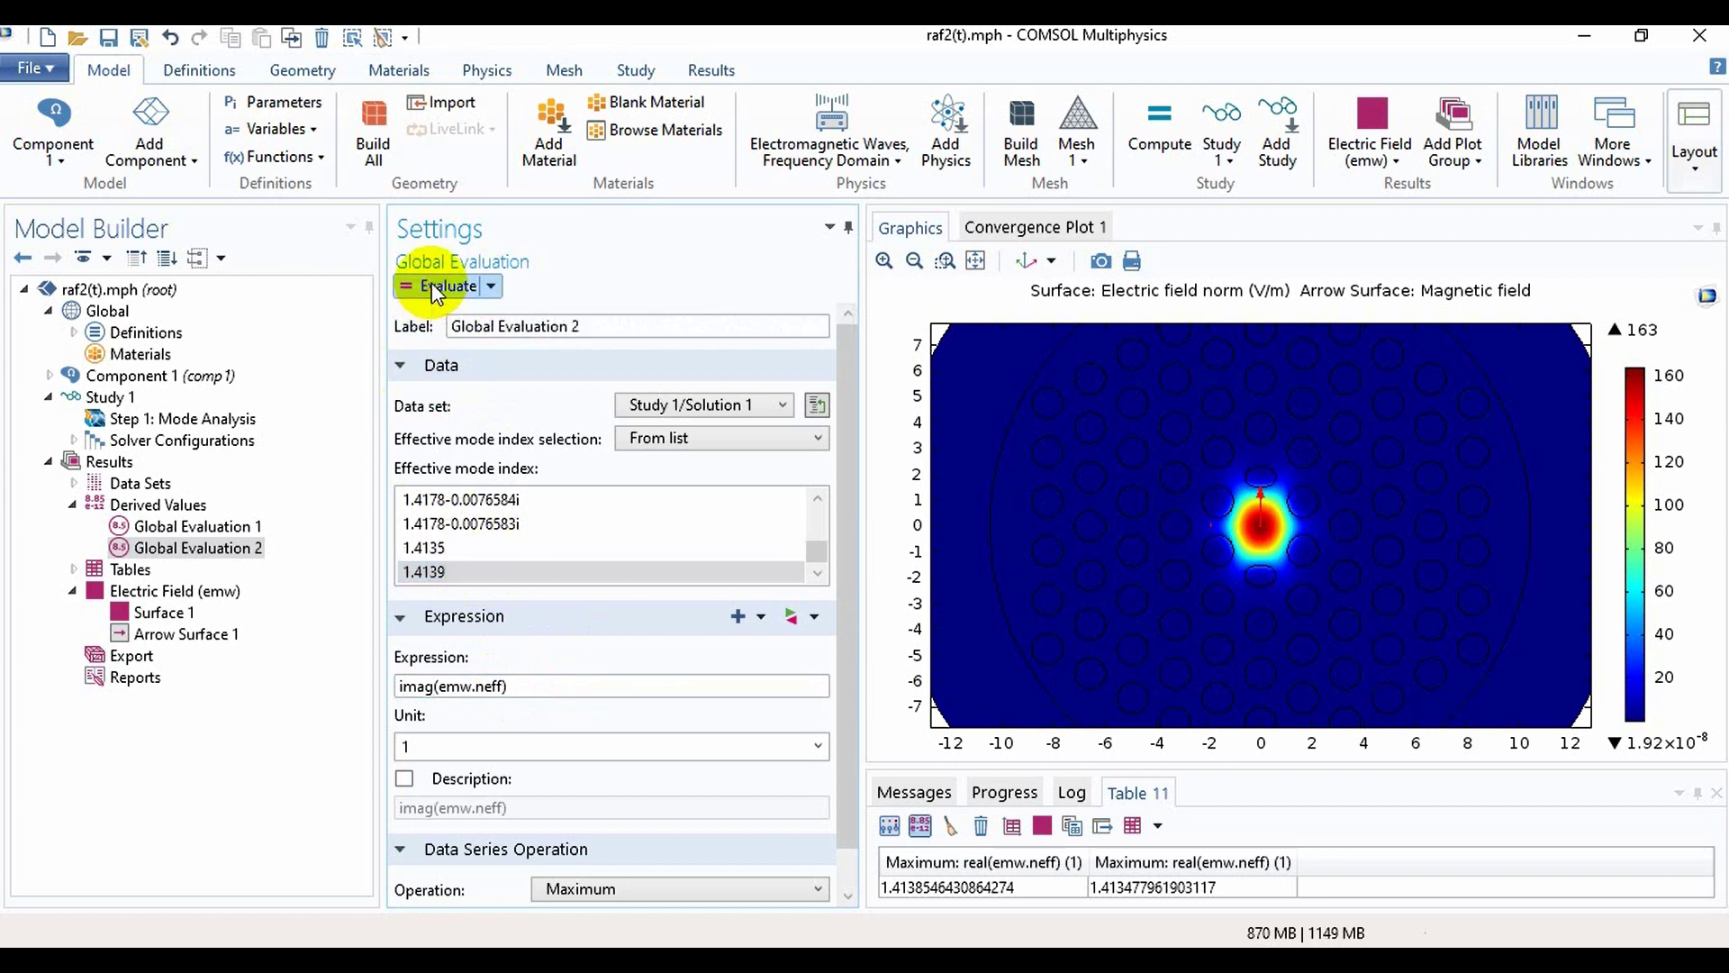
left_click(465, 549)
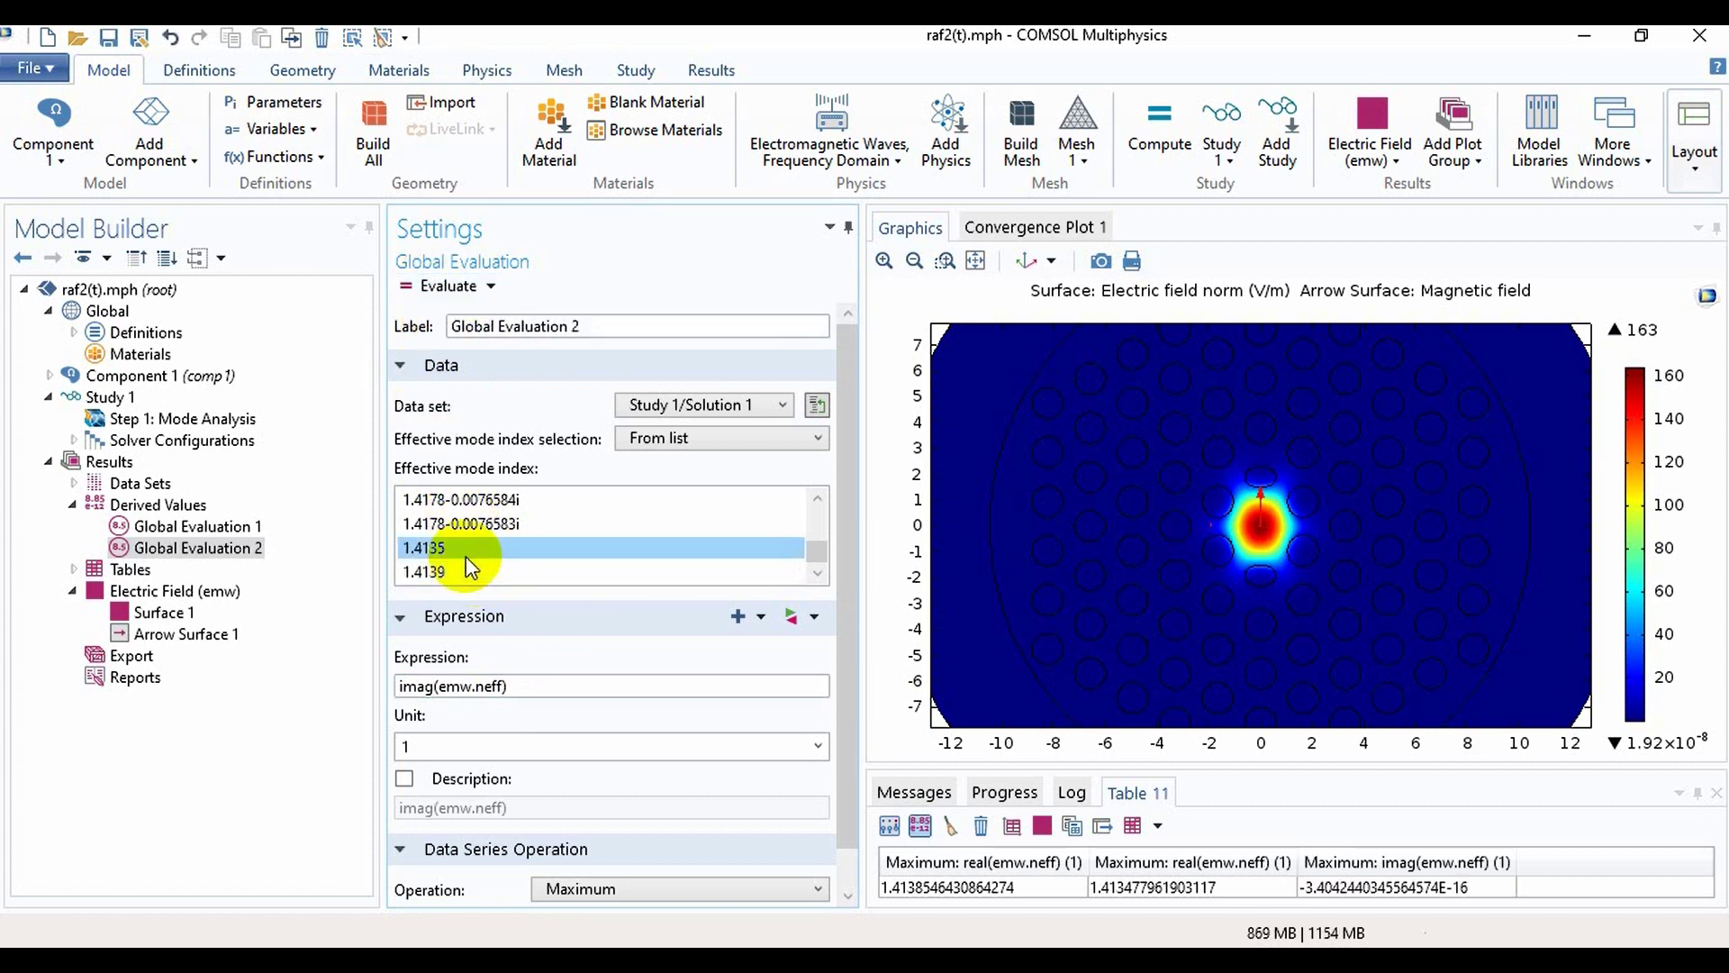
left_click(439, 285)
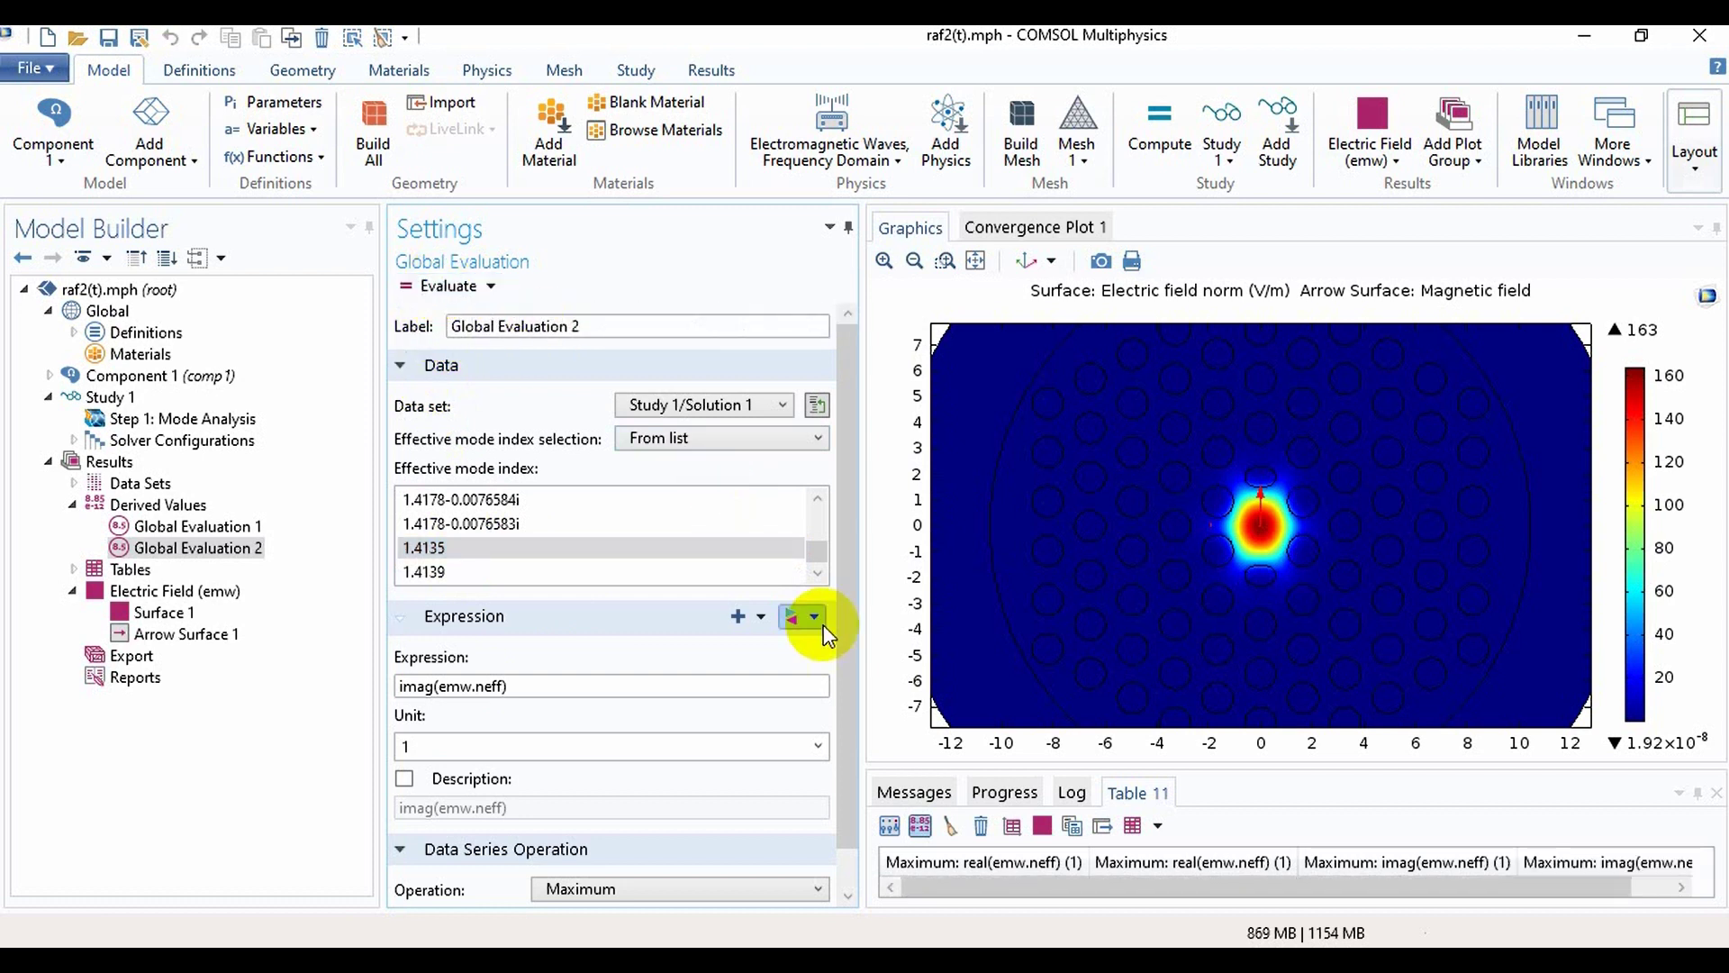
Step: Copy the evaluation results table, switch to the Word document and paste it below the wavelength table
left_click(1073, 827)
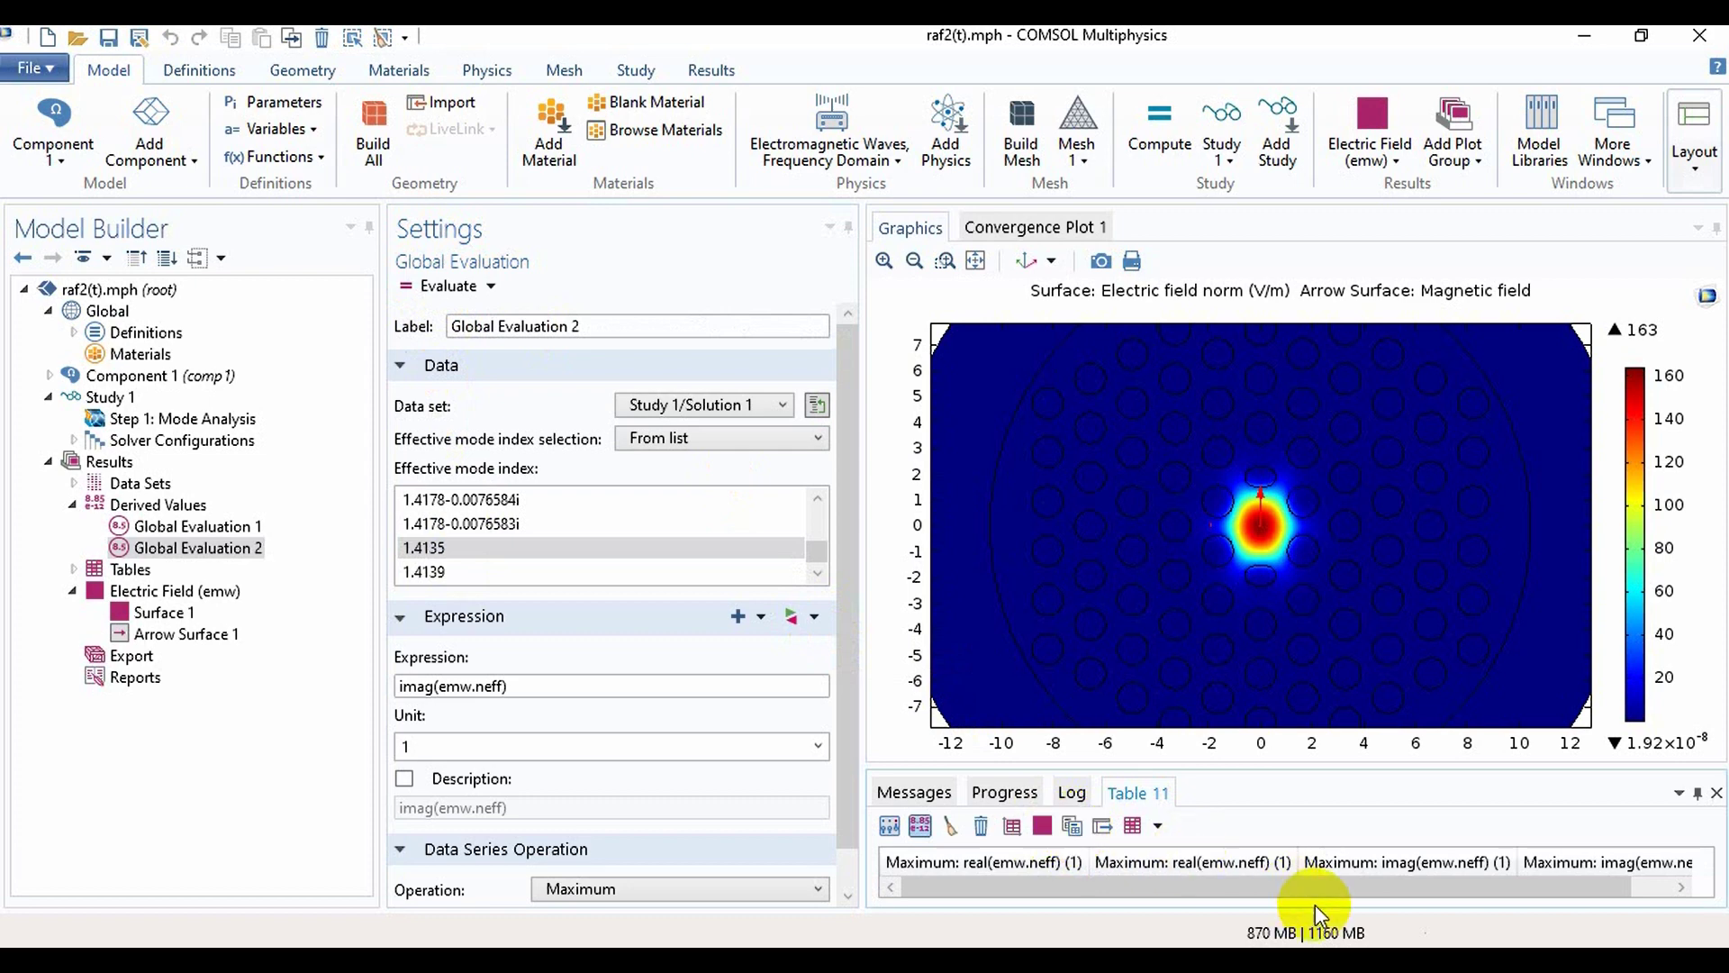
key("alt+Tab")
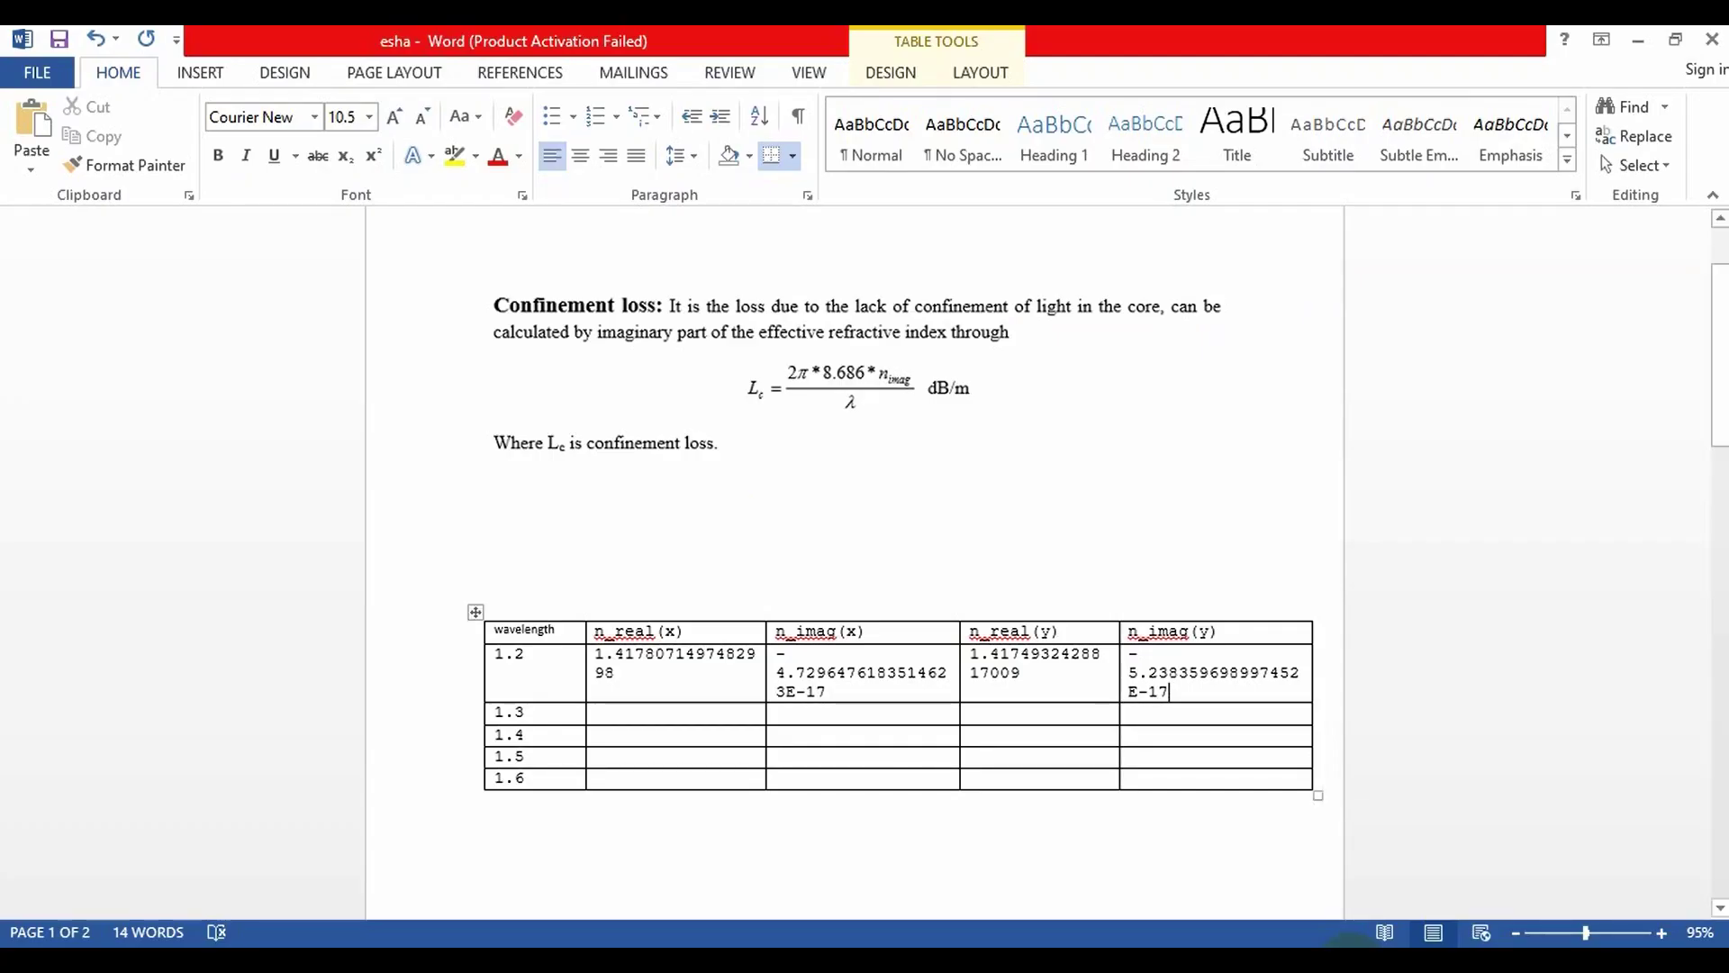
left_click(552, 845)
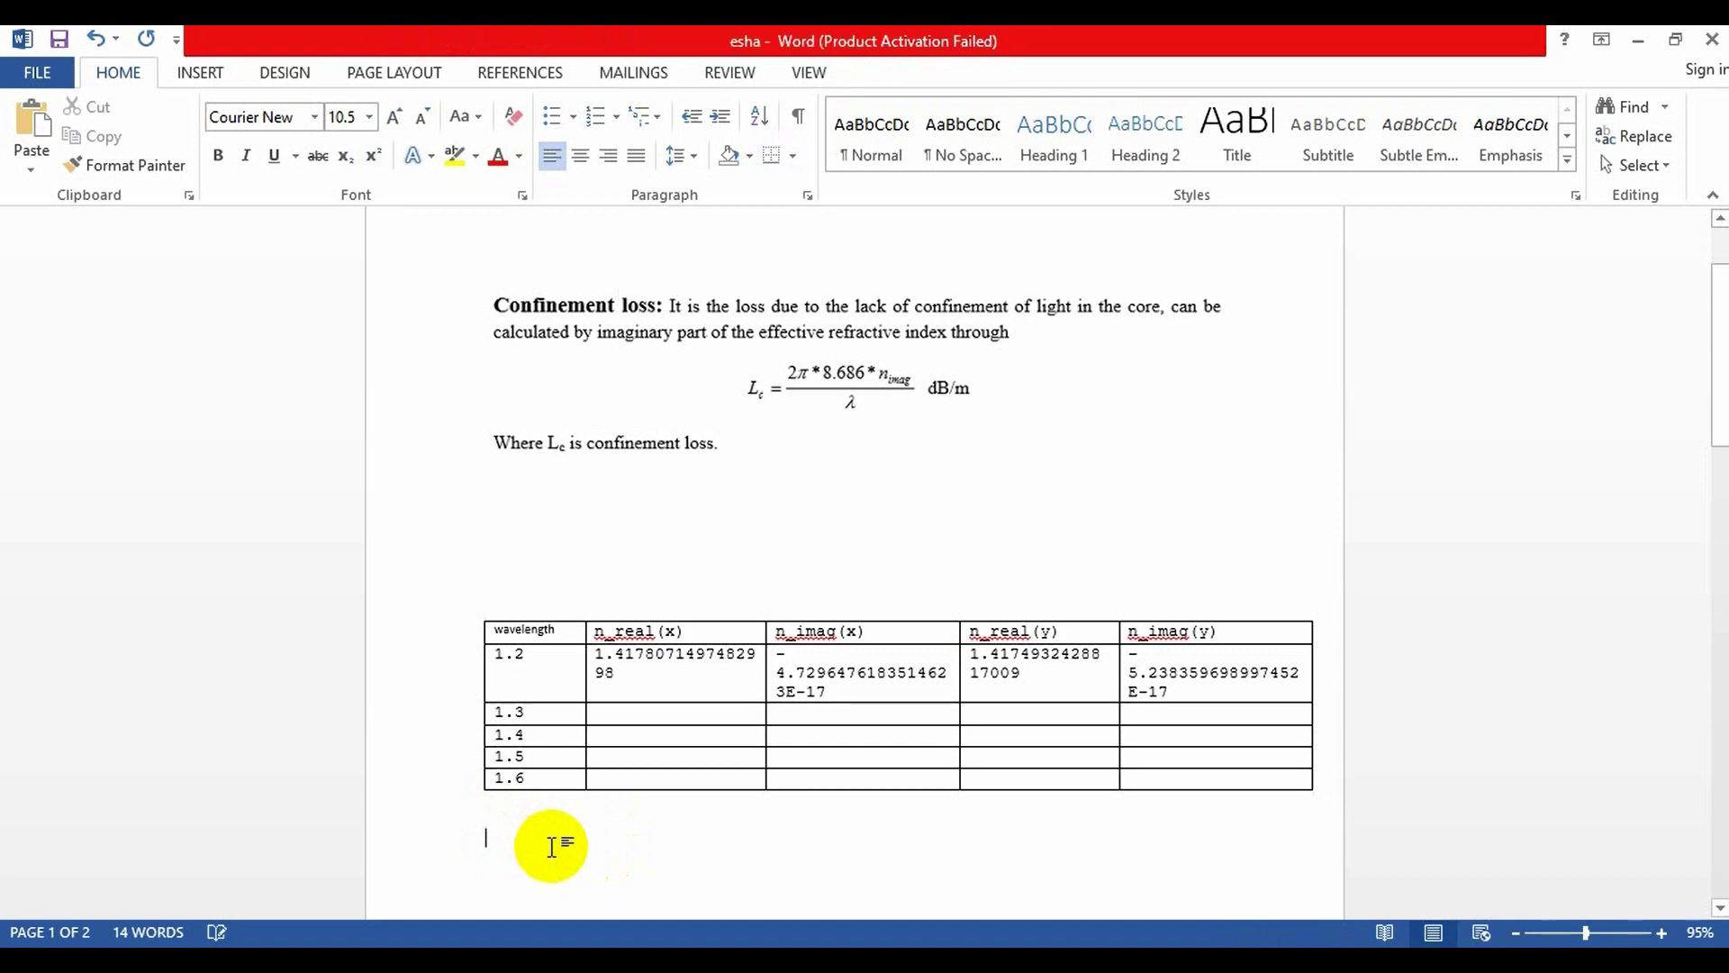
key("ctrl+v")
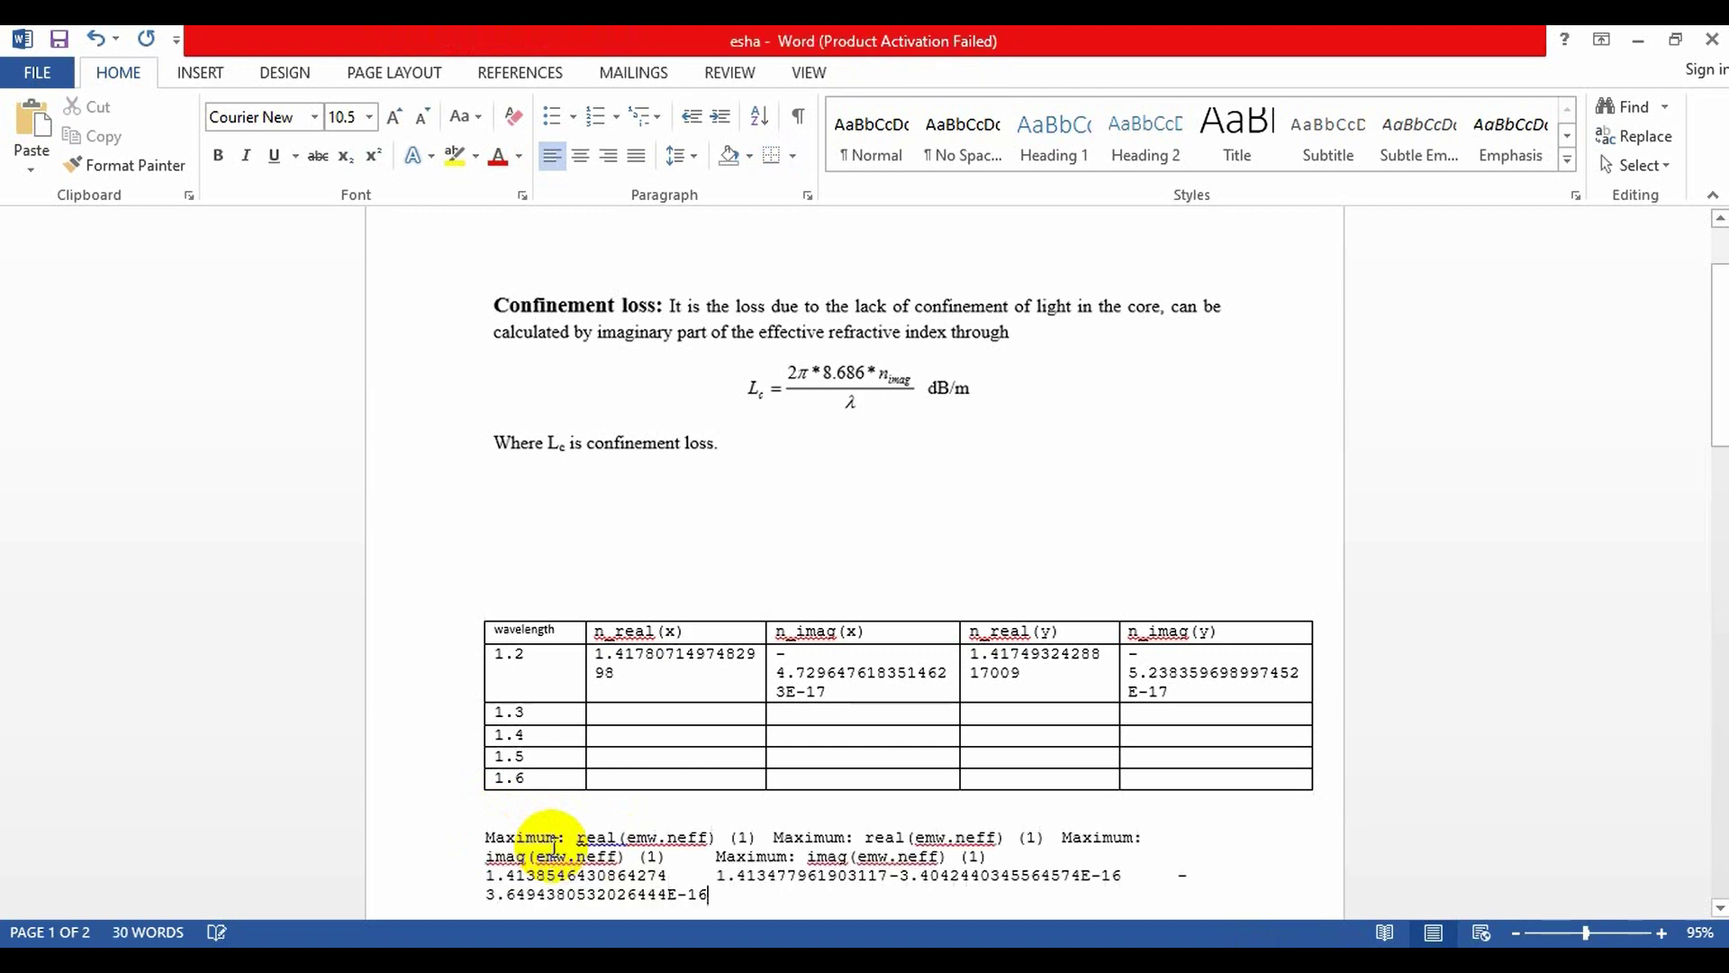
Step: Move the value 1.4138546430864274 from below the table into the n_real(x) cell of the 1.3 wavelength row
left_click(676, 875)
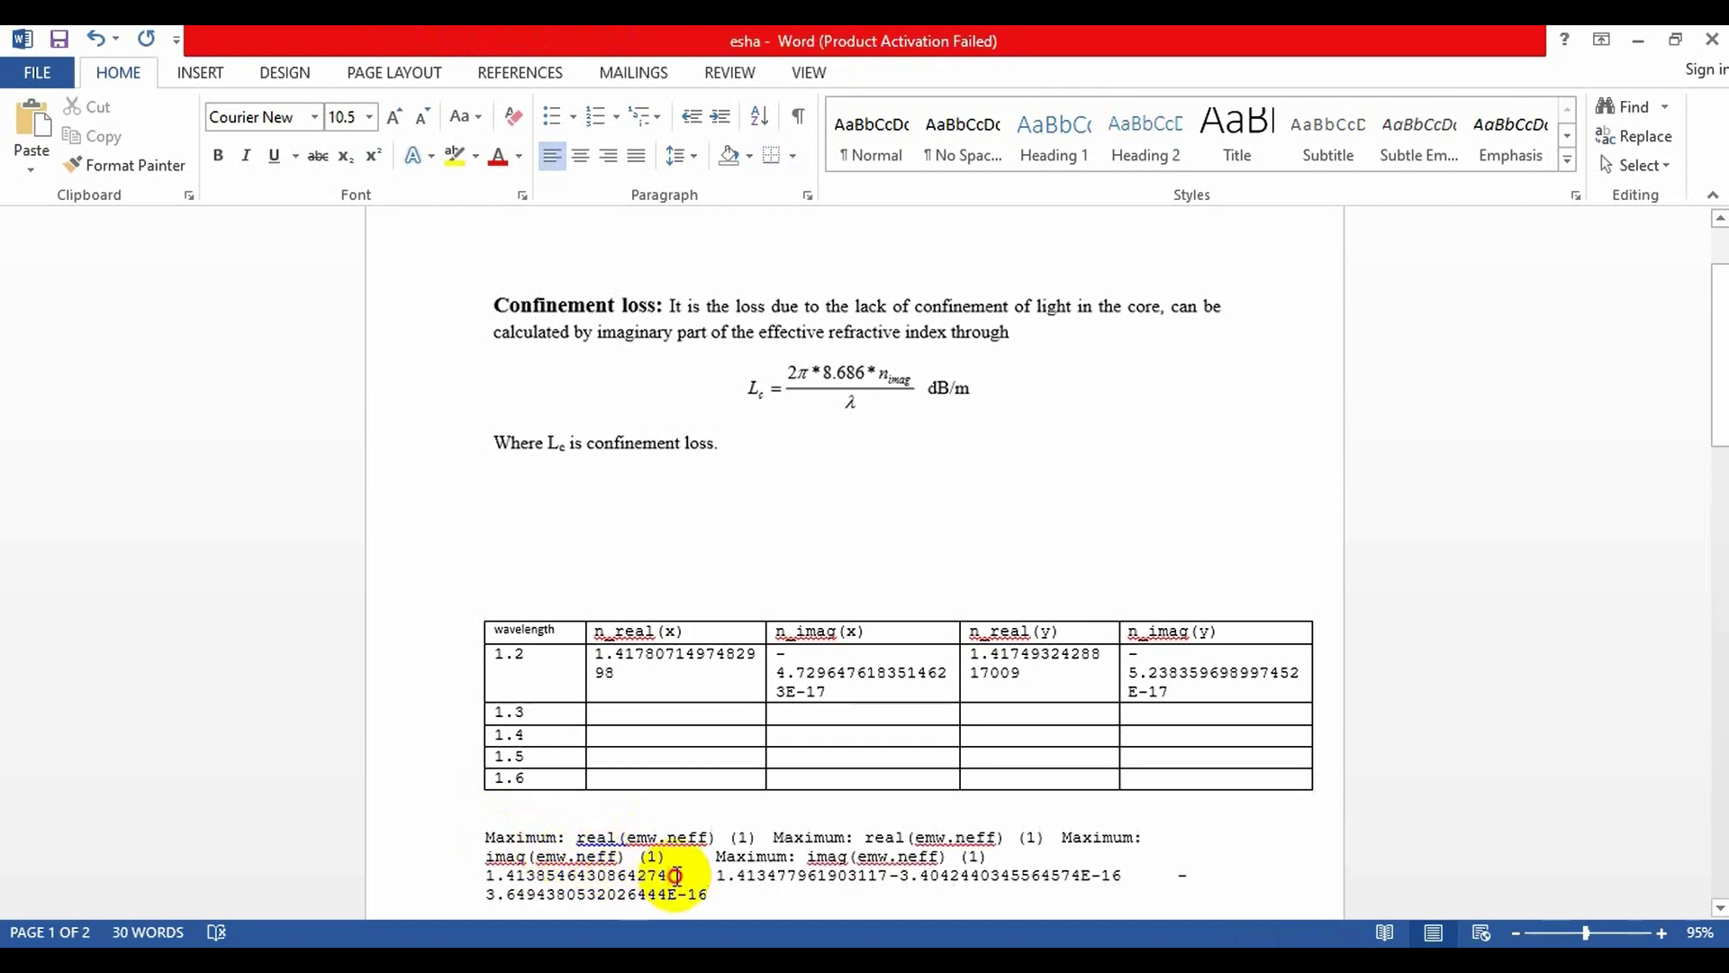
left_click_drag(677, 876, 488, 877)
key("ctrl+c")
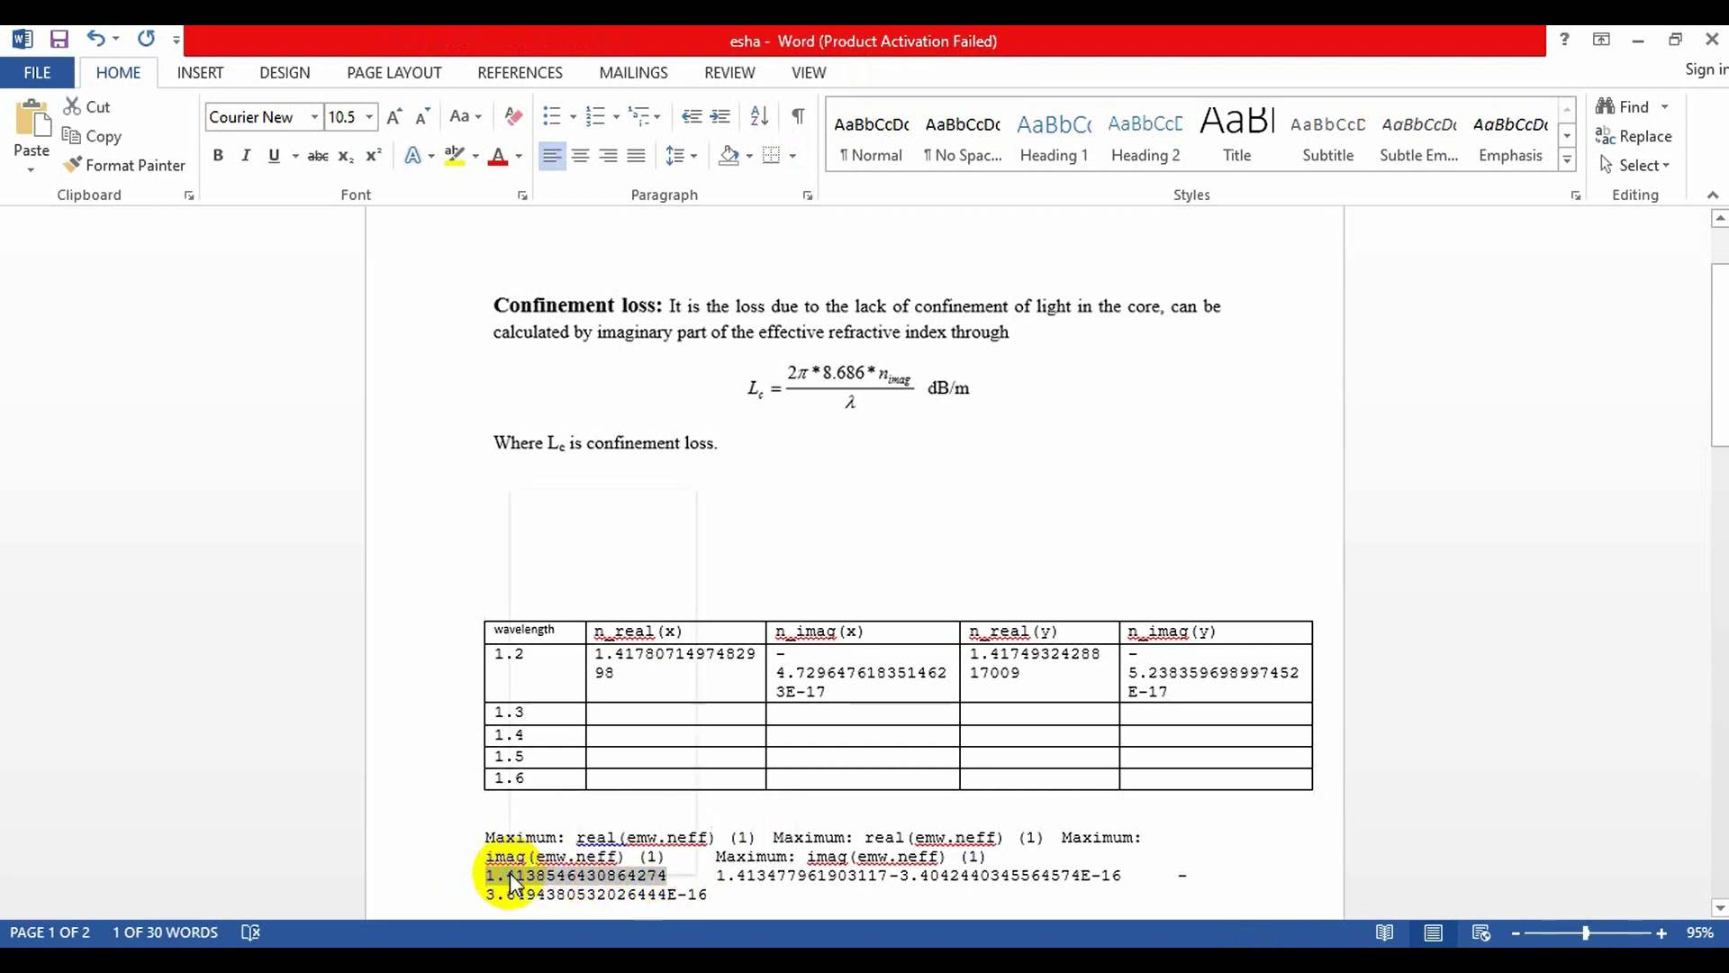
right_click(510, 875)
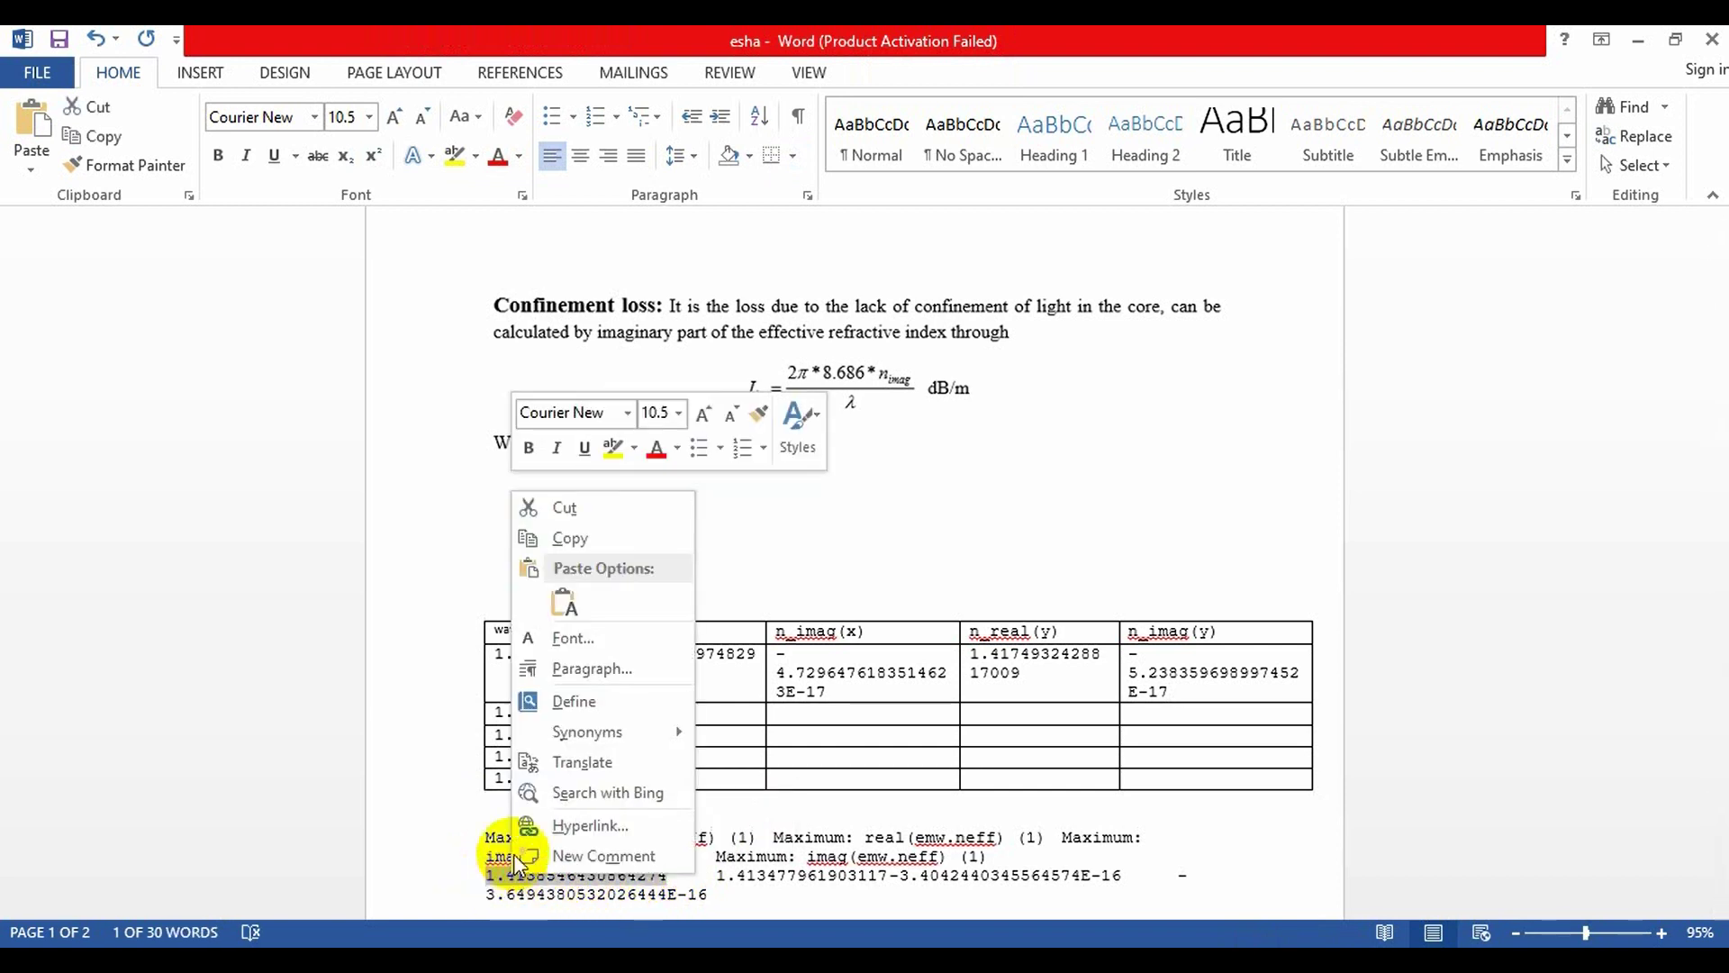
left_click(580, 509)
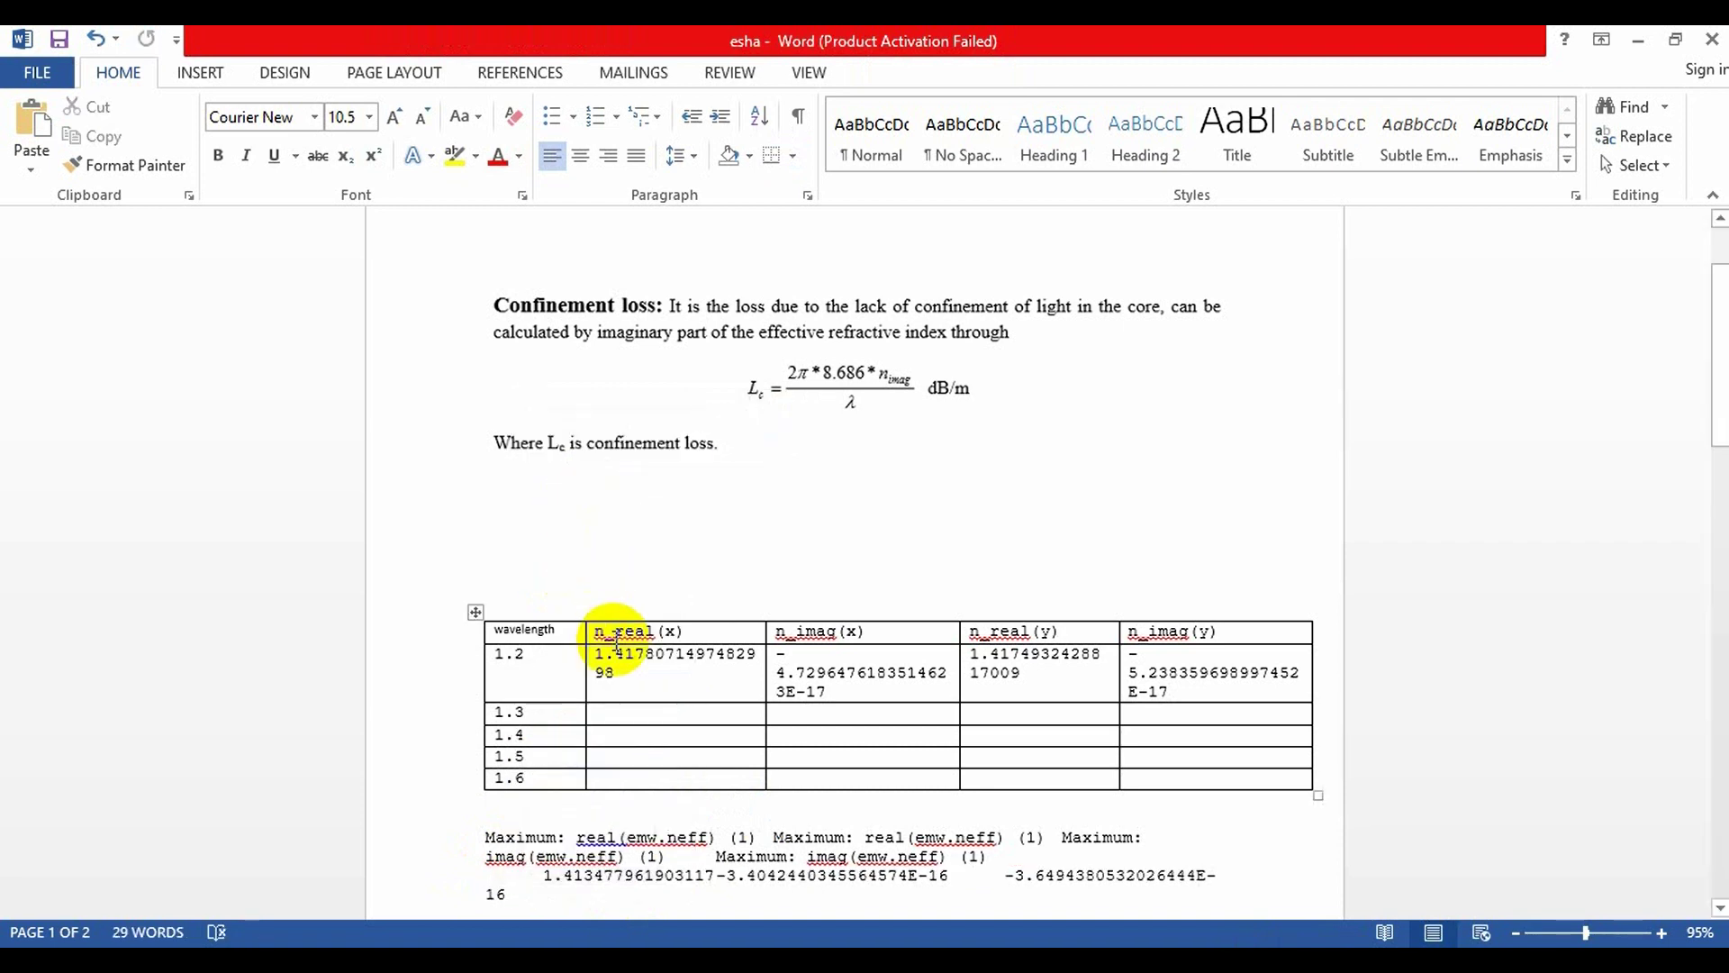
left_click(624, 713)
key("ctrl+v")
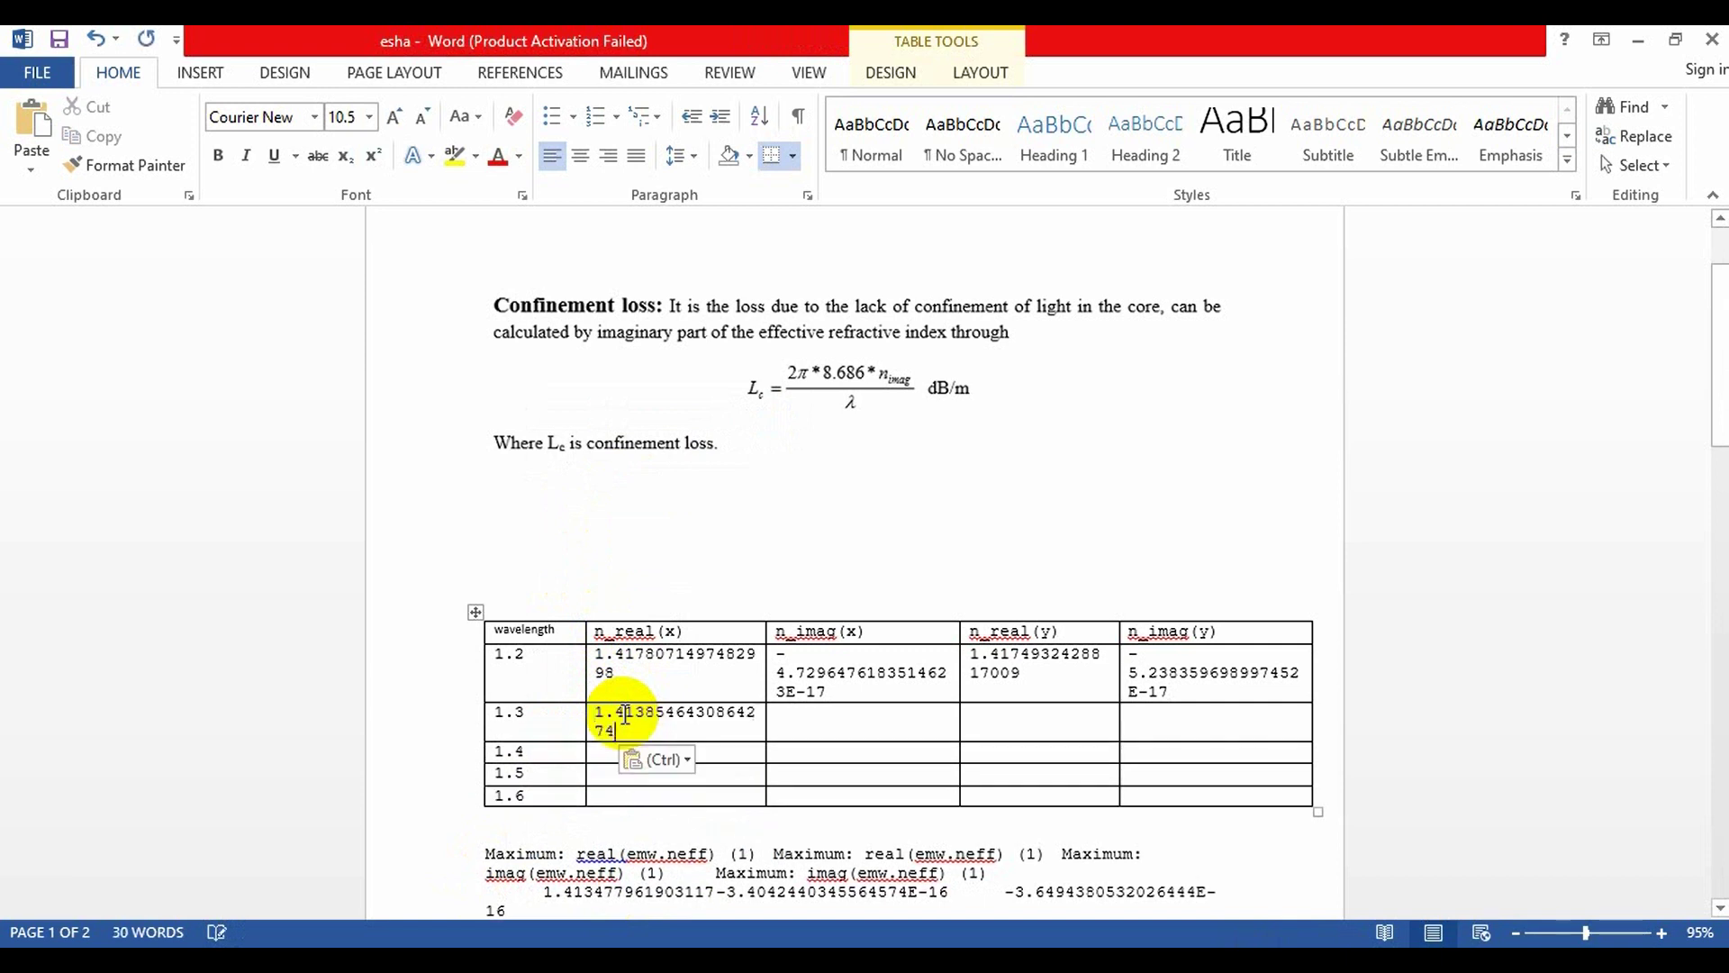
Step: Move the value 1.413477961903117 from below the table into the n_real(y) cell of the 1.3 wavelength row
left_click(720, 893)
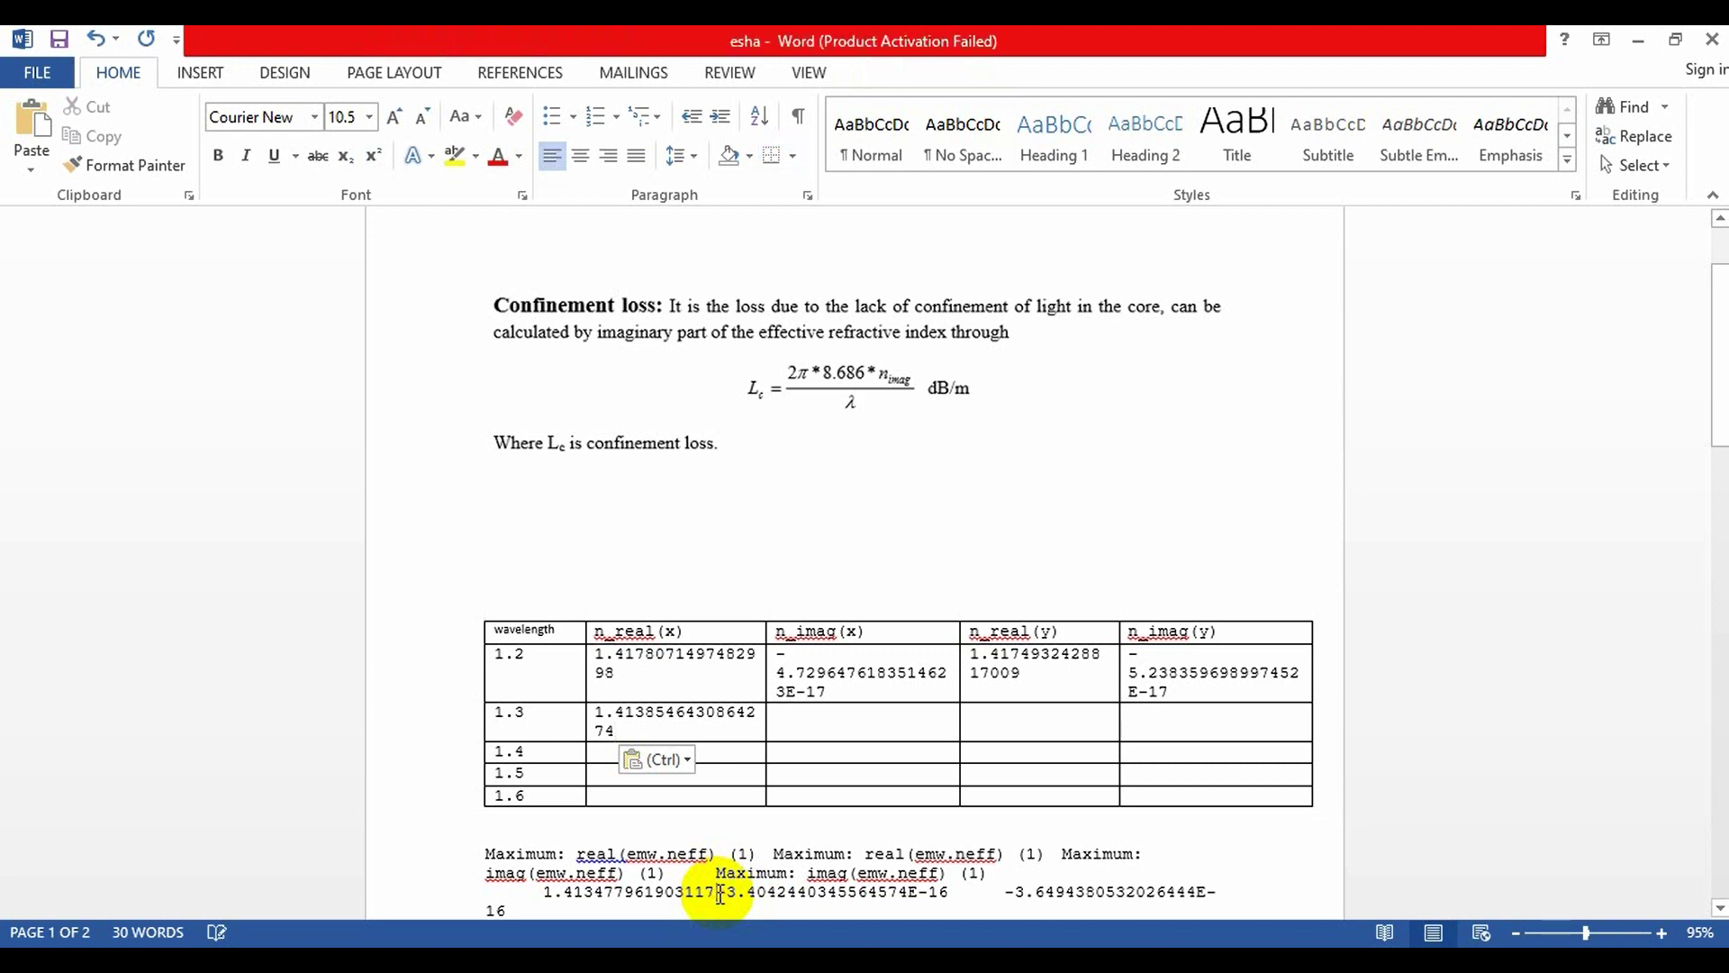
left_click_drag(724, 894, 533, 893)
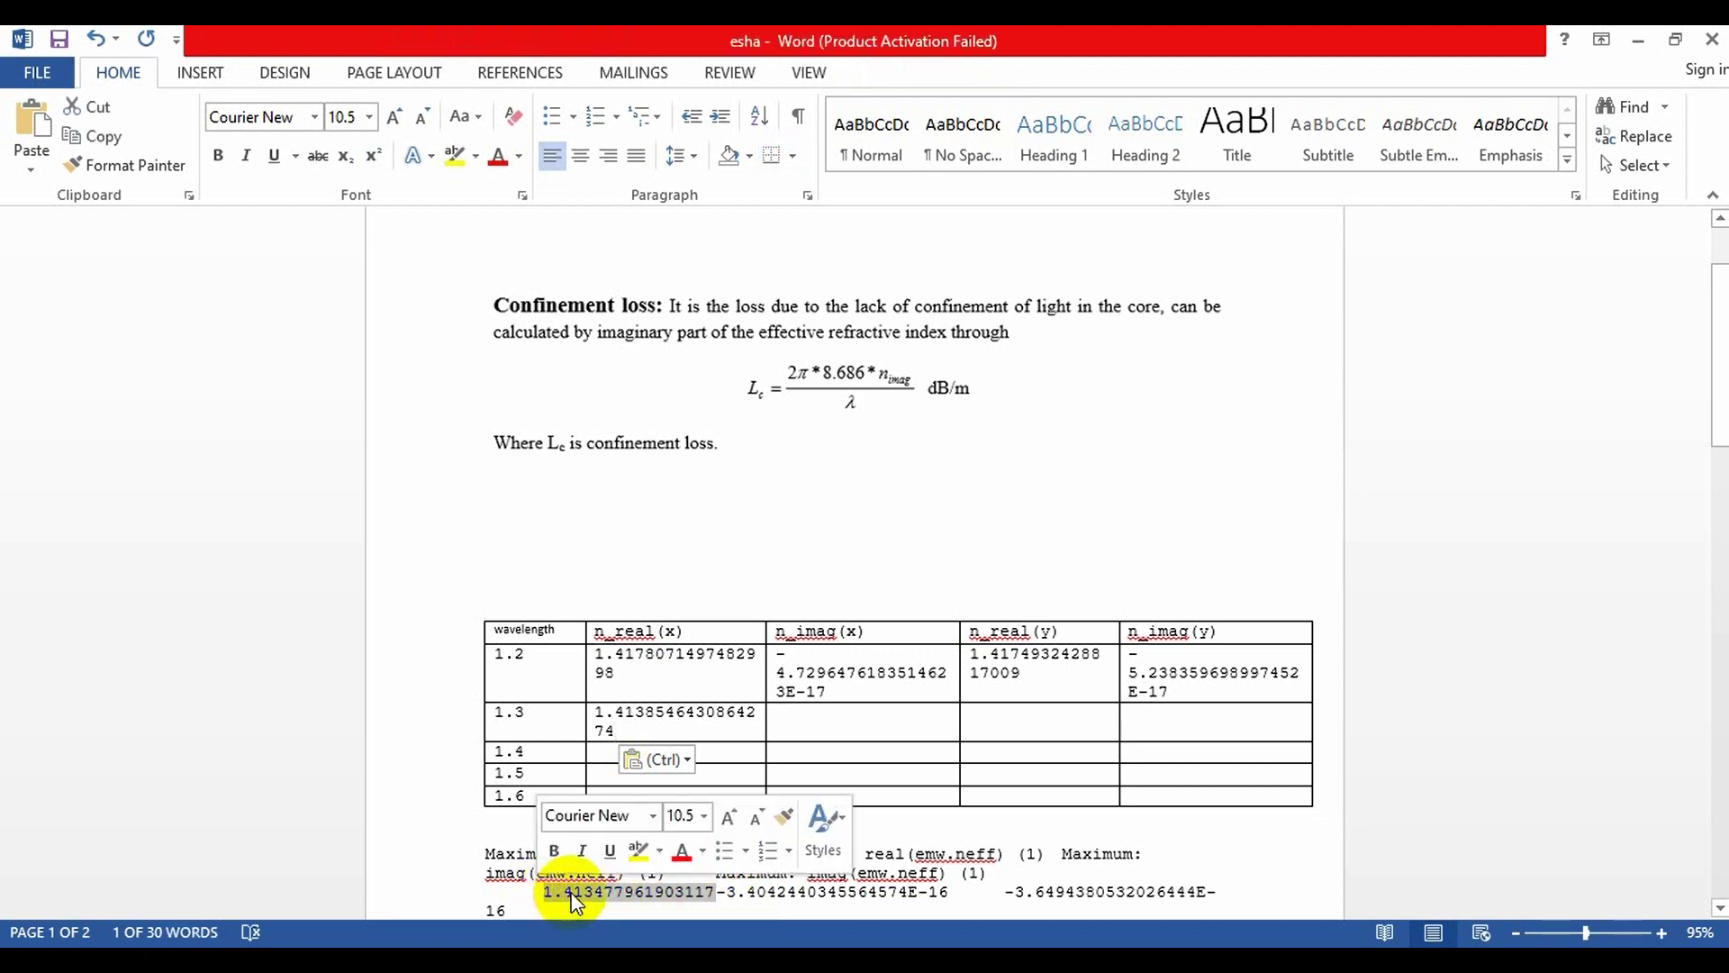
right_click(572, 890)
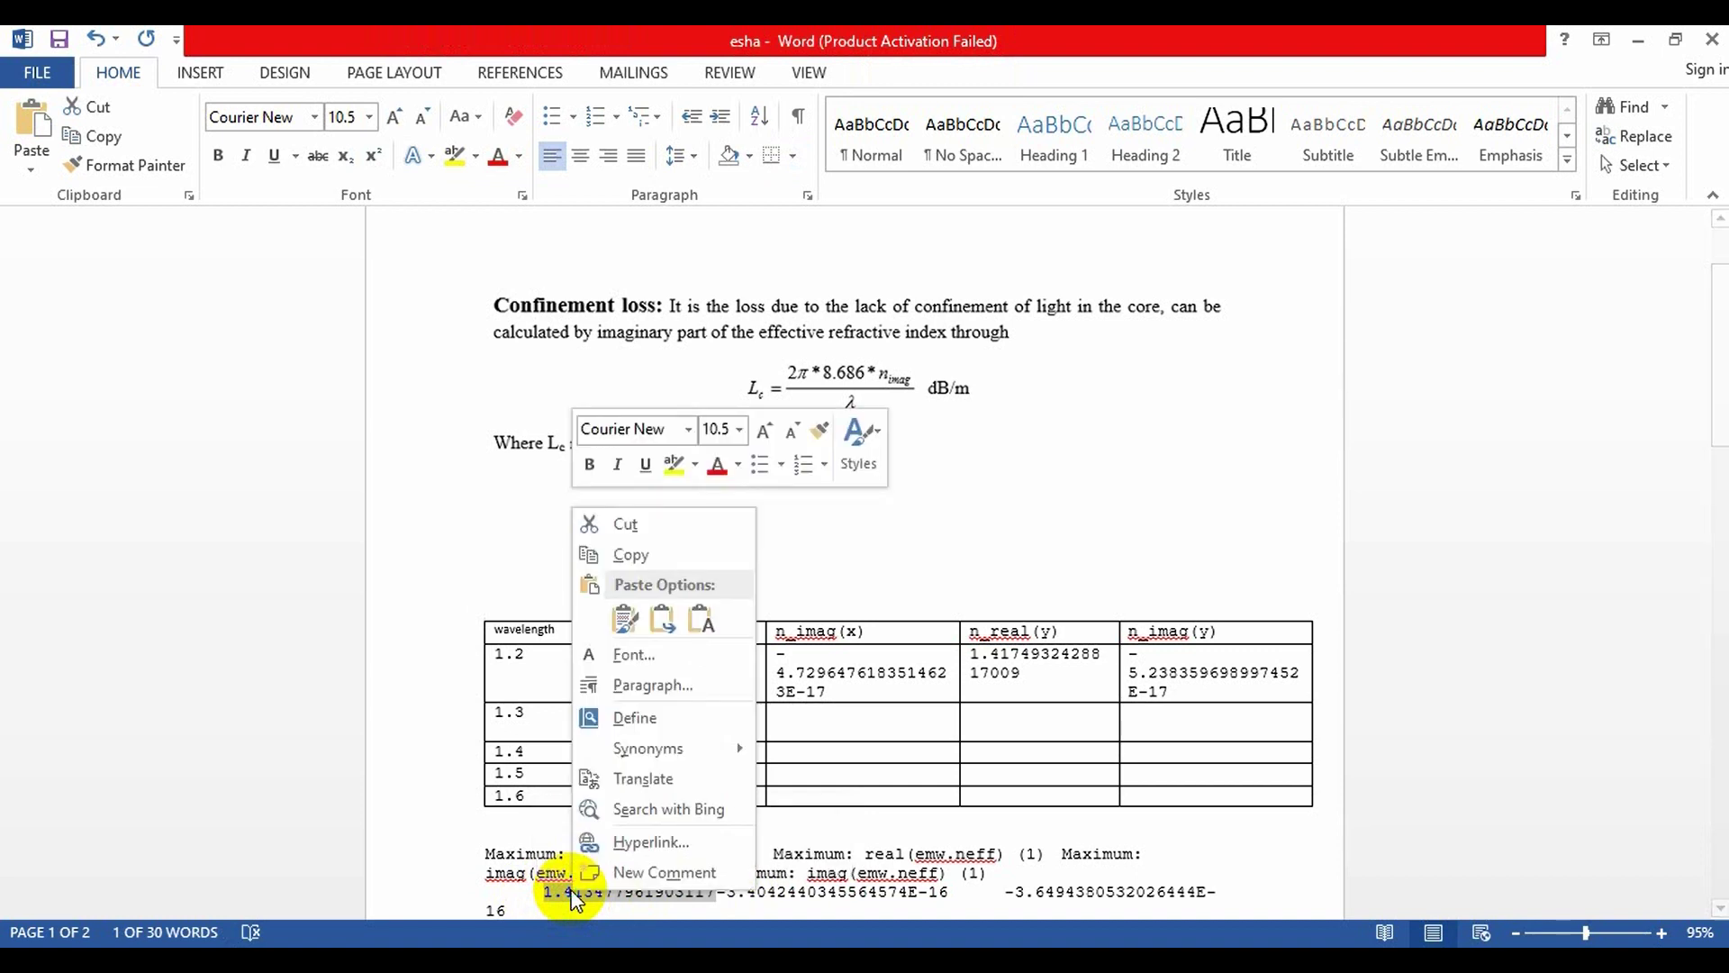
left_click(642, 527)
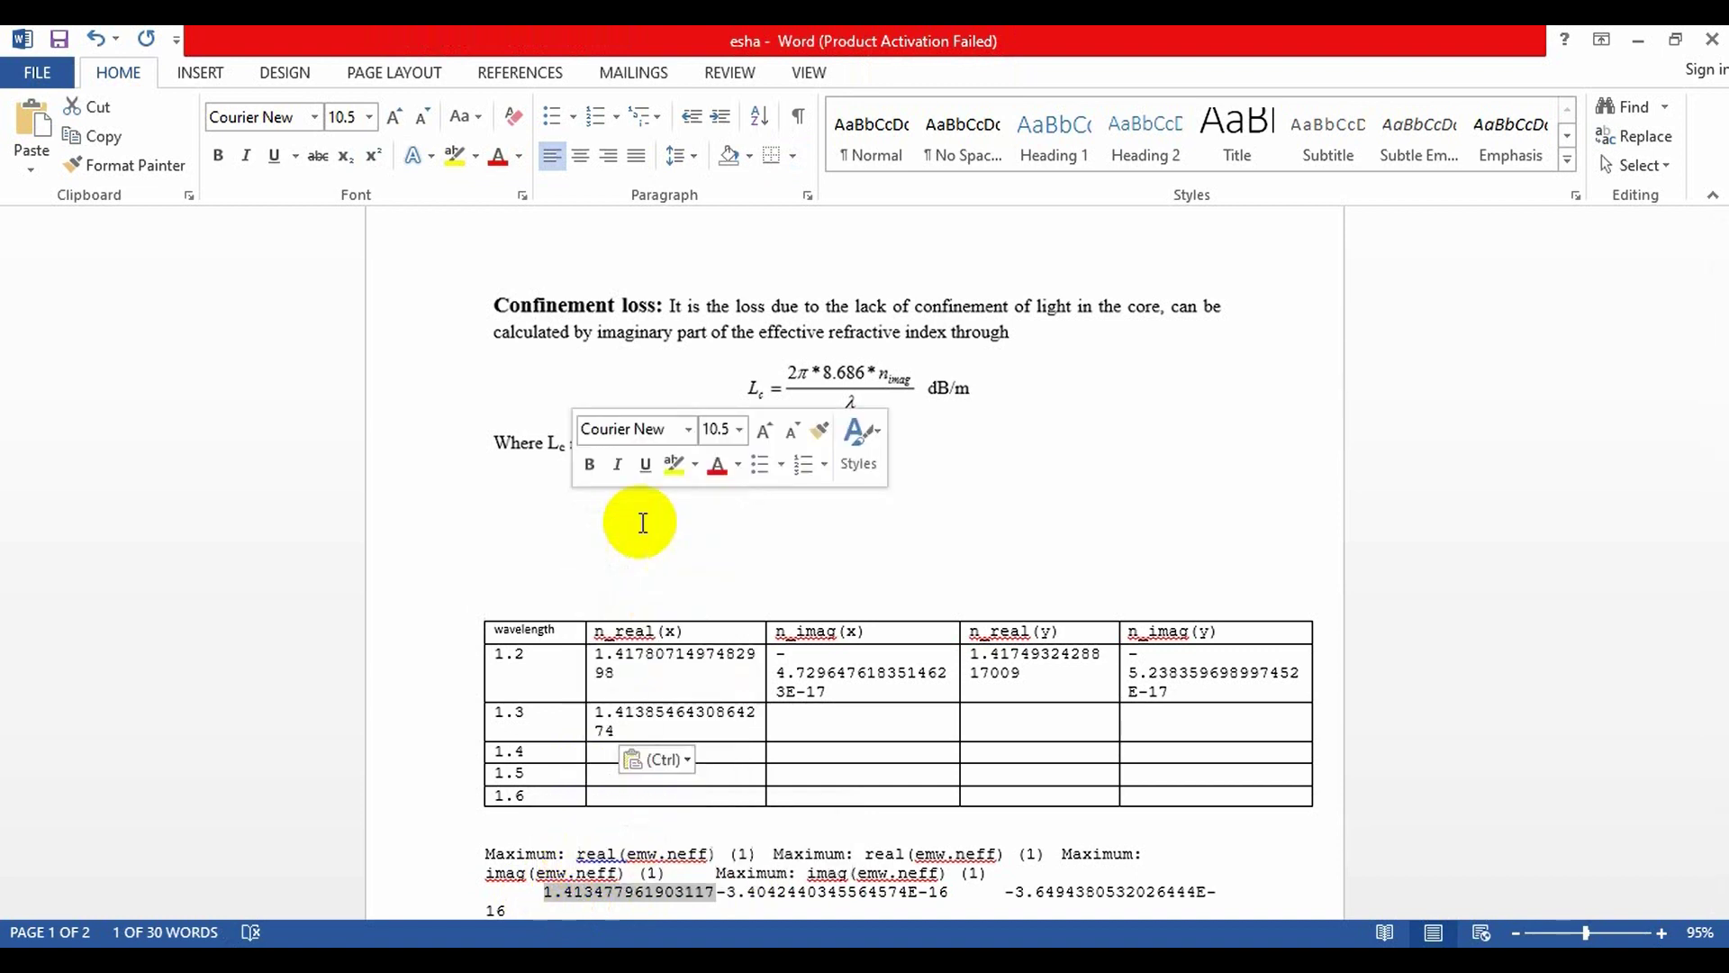
left_click(1023, 728)
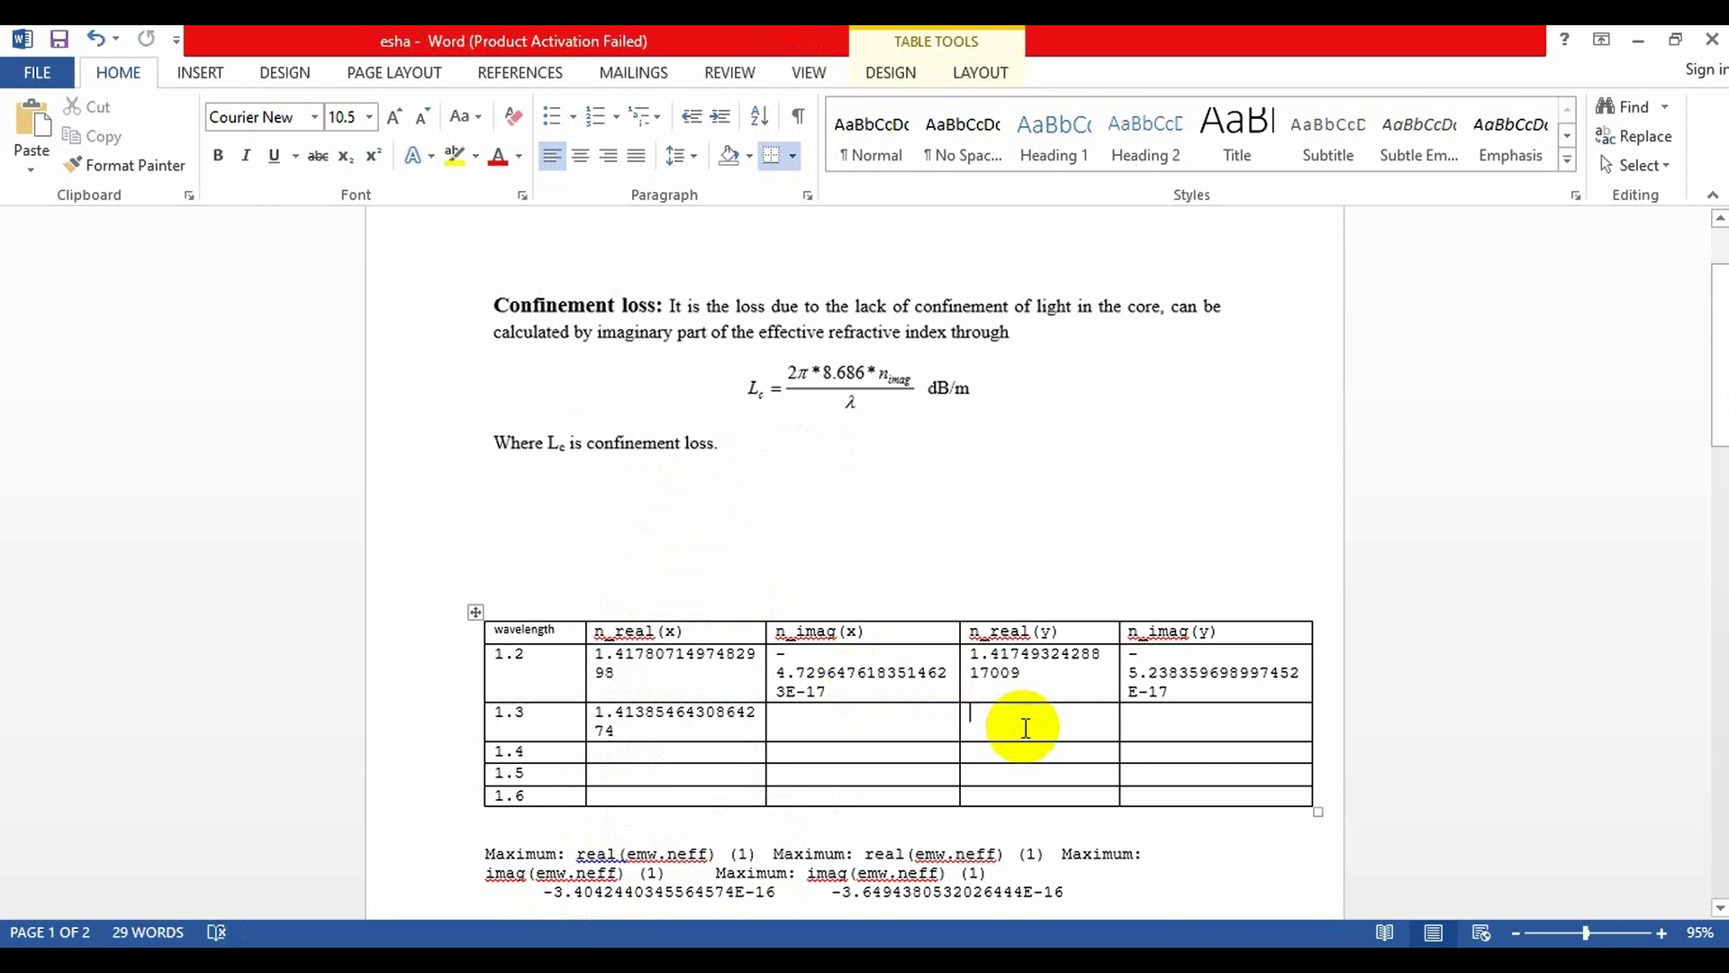
key("ctrl+v")
Step: Move the value -3.4042440345564574E-16 from below the table into the n_imag(x) cell of the 1.3 wavelength row
left_click(774, 892)
left_click_drag(718, 899, 558, 901)
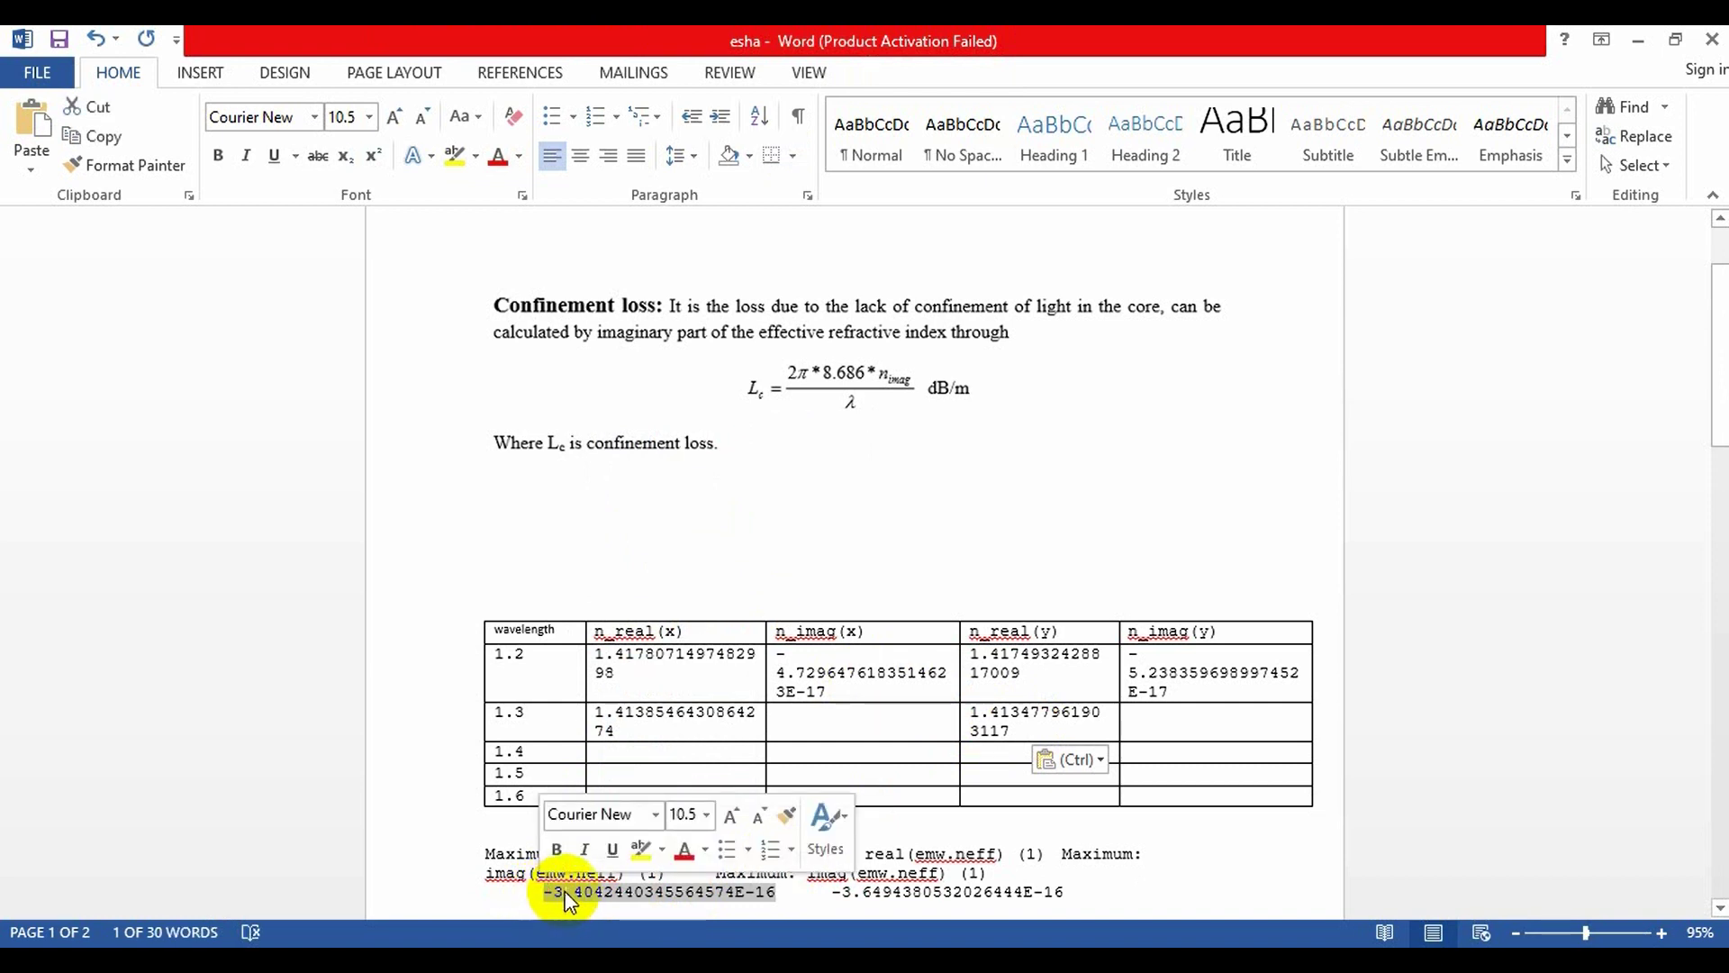
key("ctrl+x")
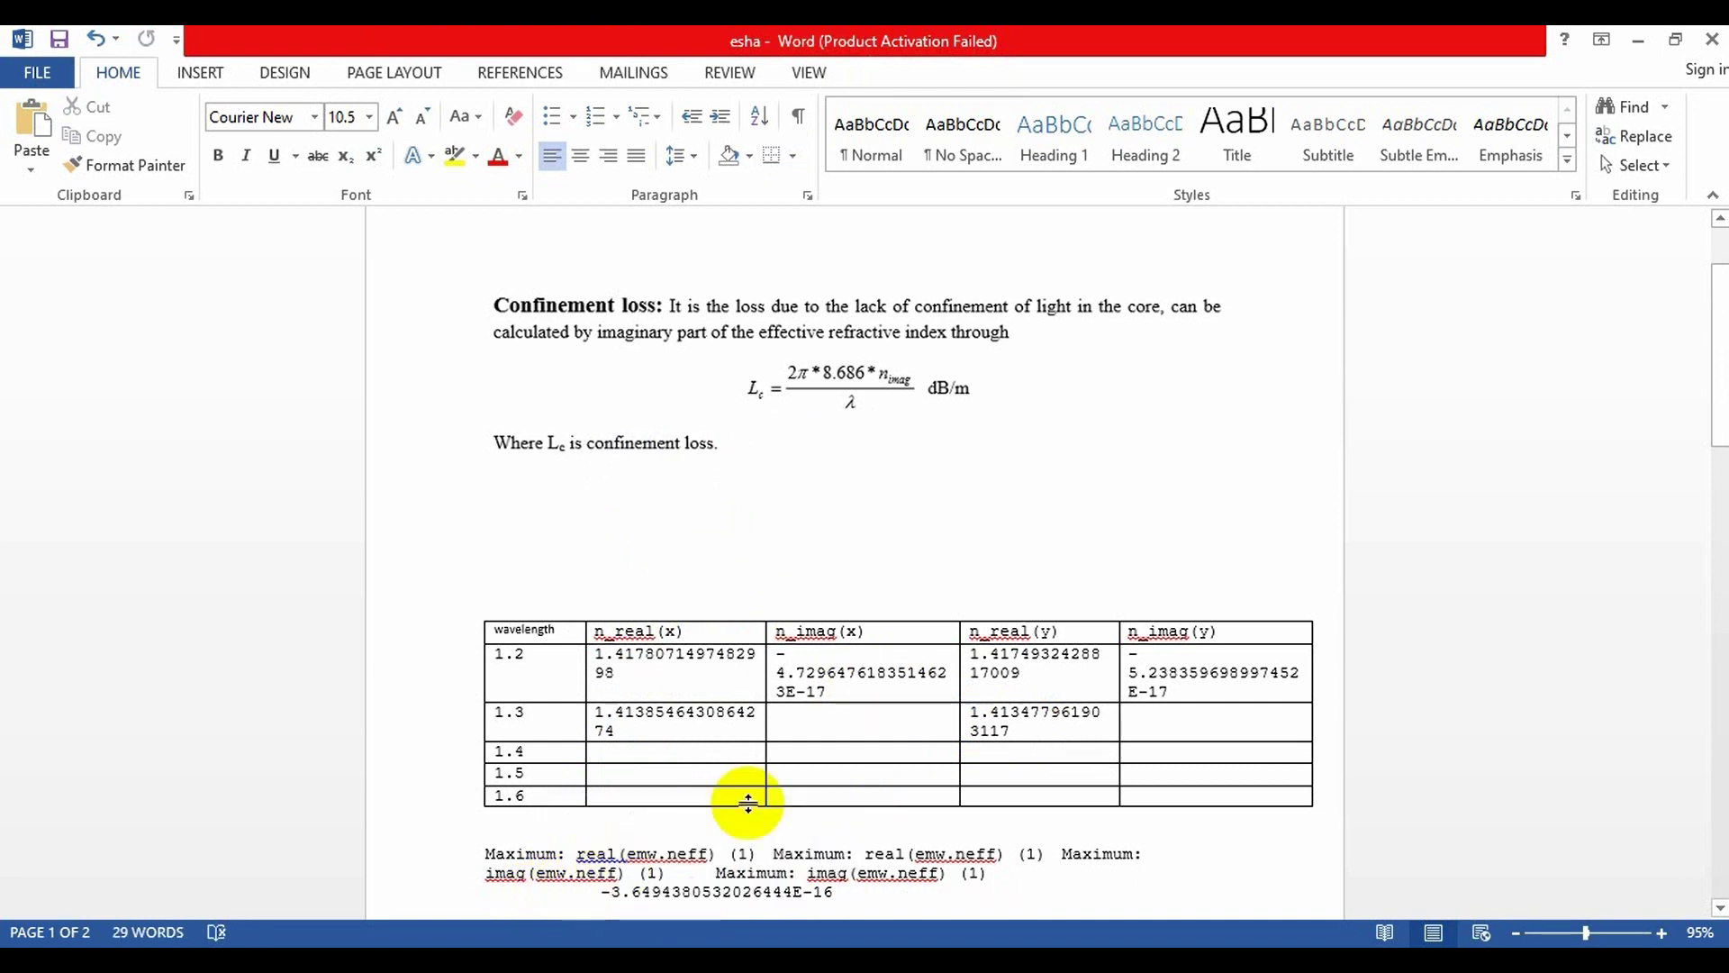
left_click(840, 731)
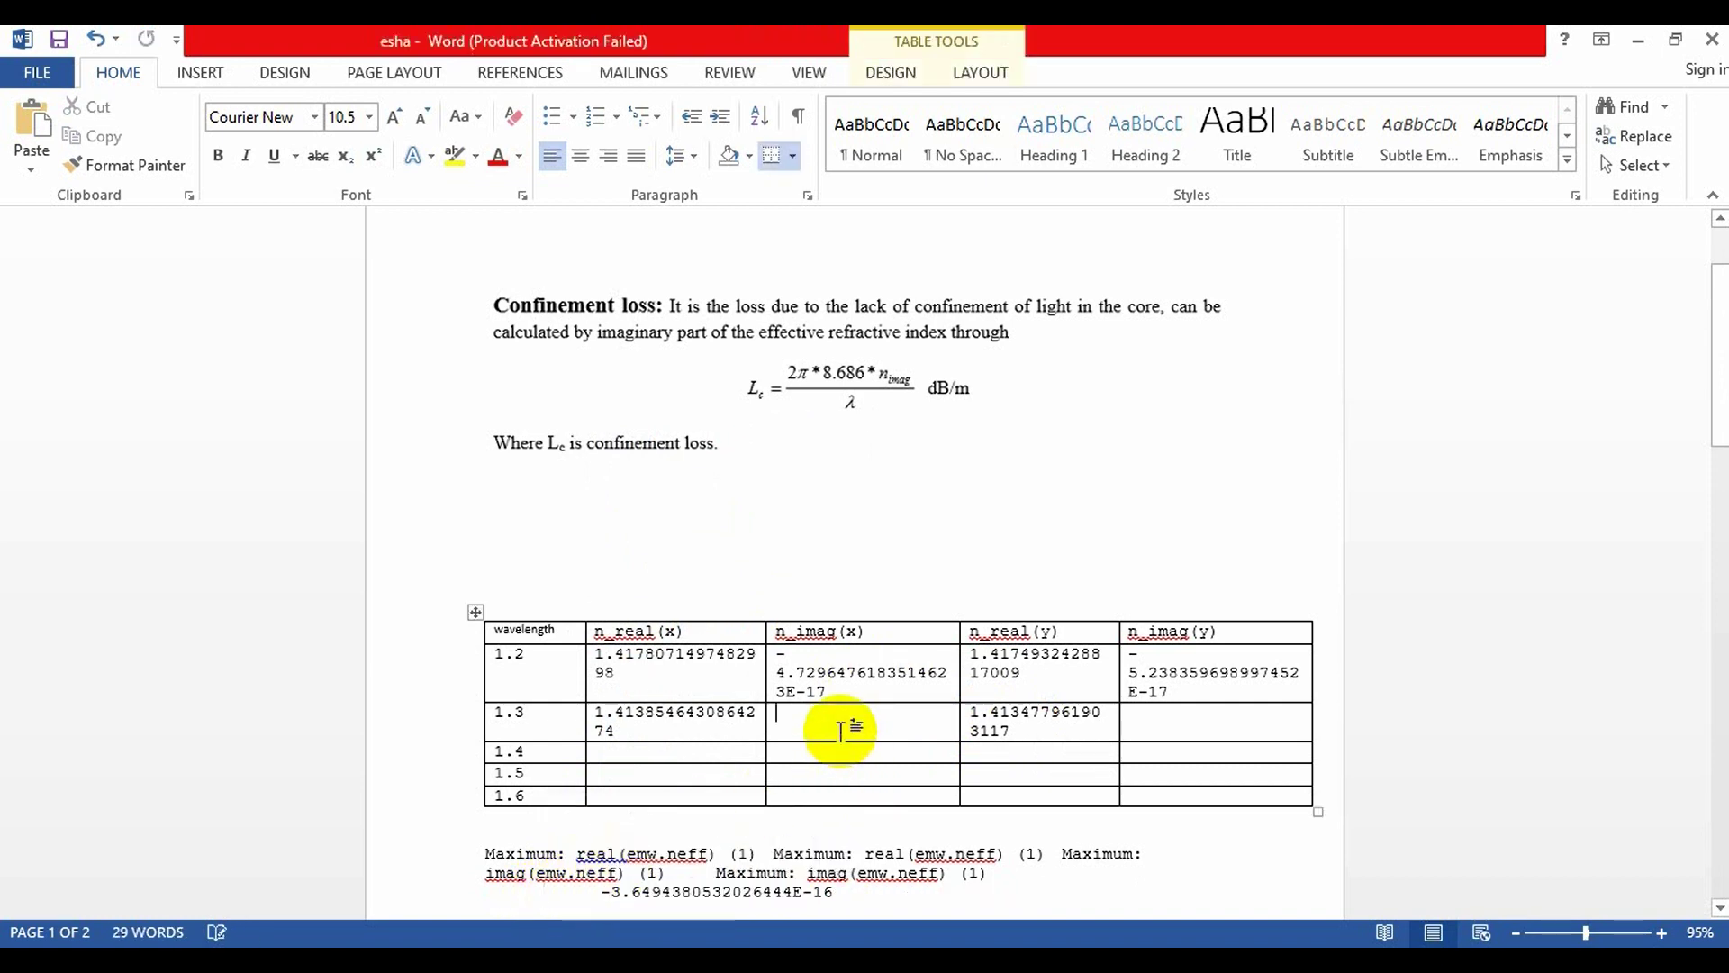
key("ctrl+v")
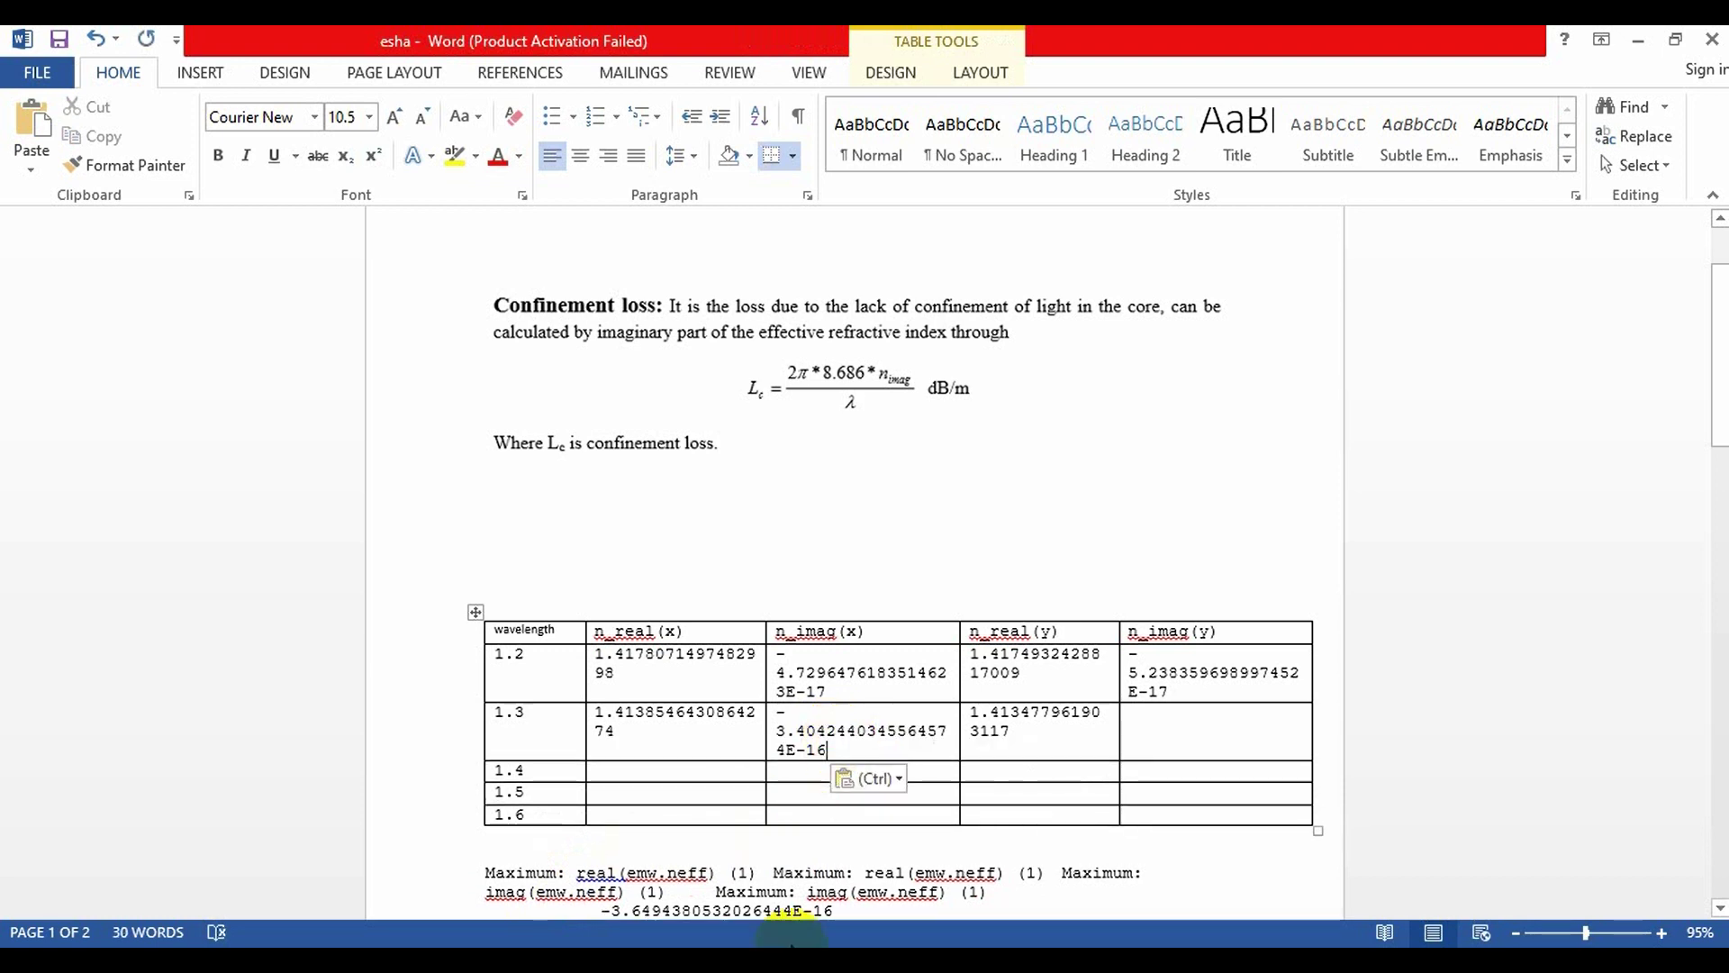
Step: Move the value -3.6494380532026444E-16 into the n_imag(y) cell of the 1.3 wavelength row and delete the leftover label text below the table
left_click(863, 912)
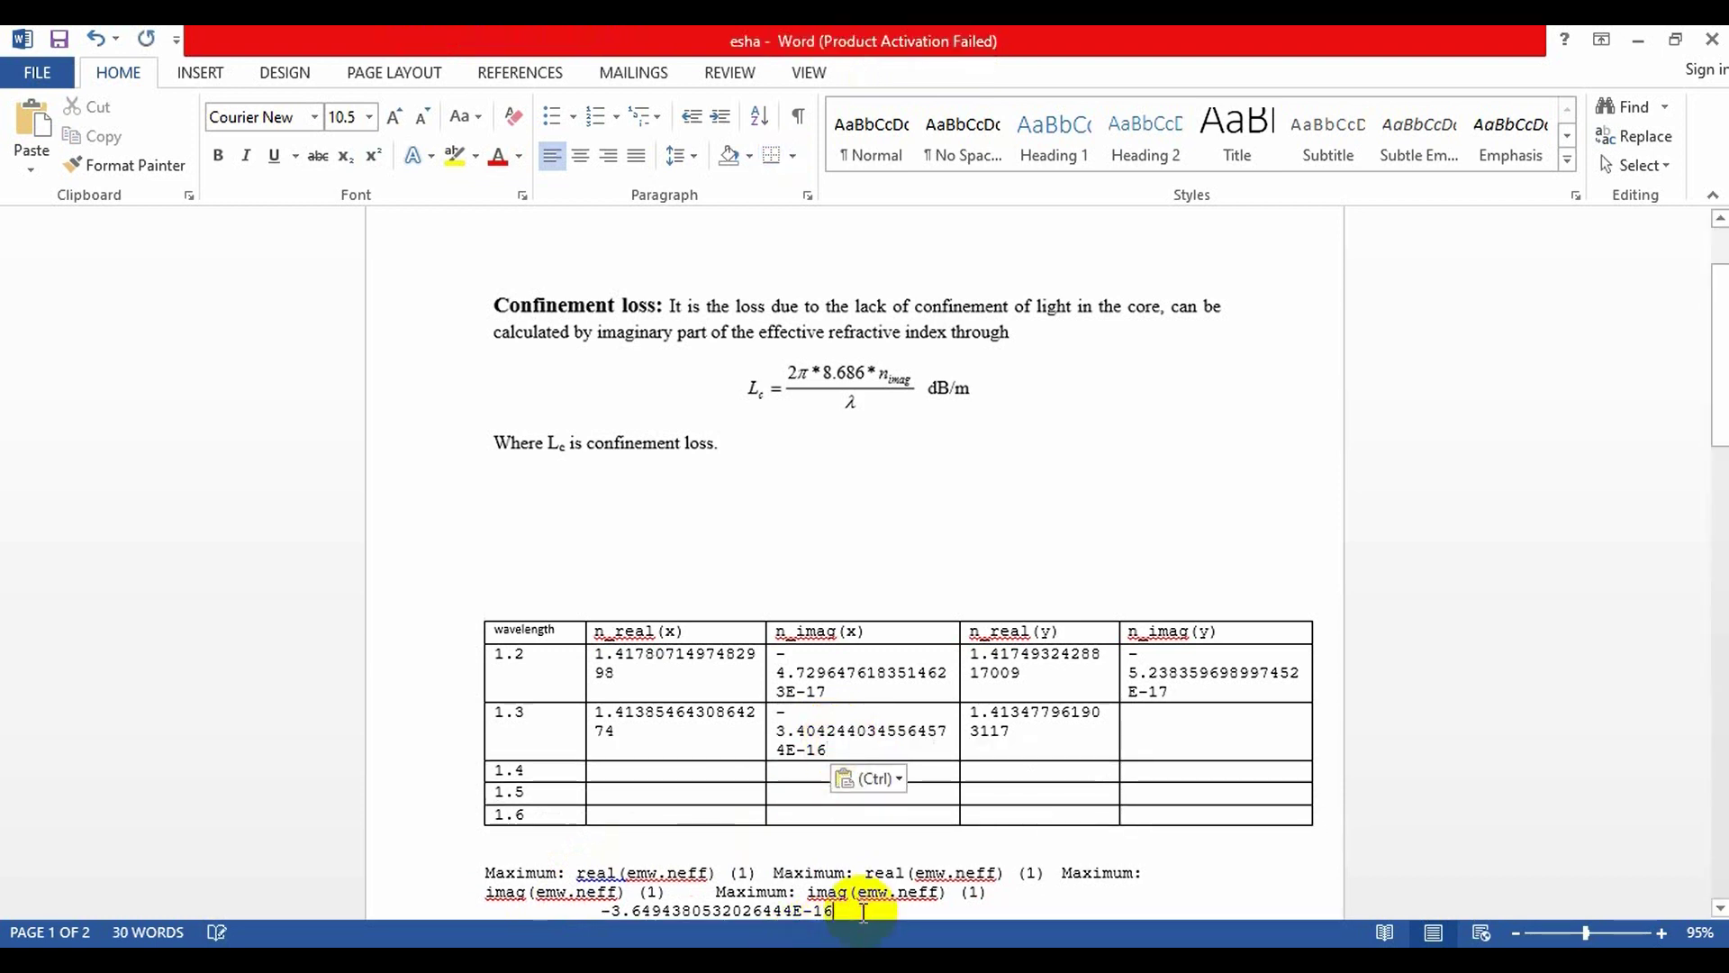
left_click_drag(863, 912, 604, 733)
key("ctrl+c")
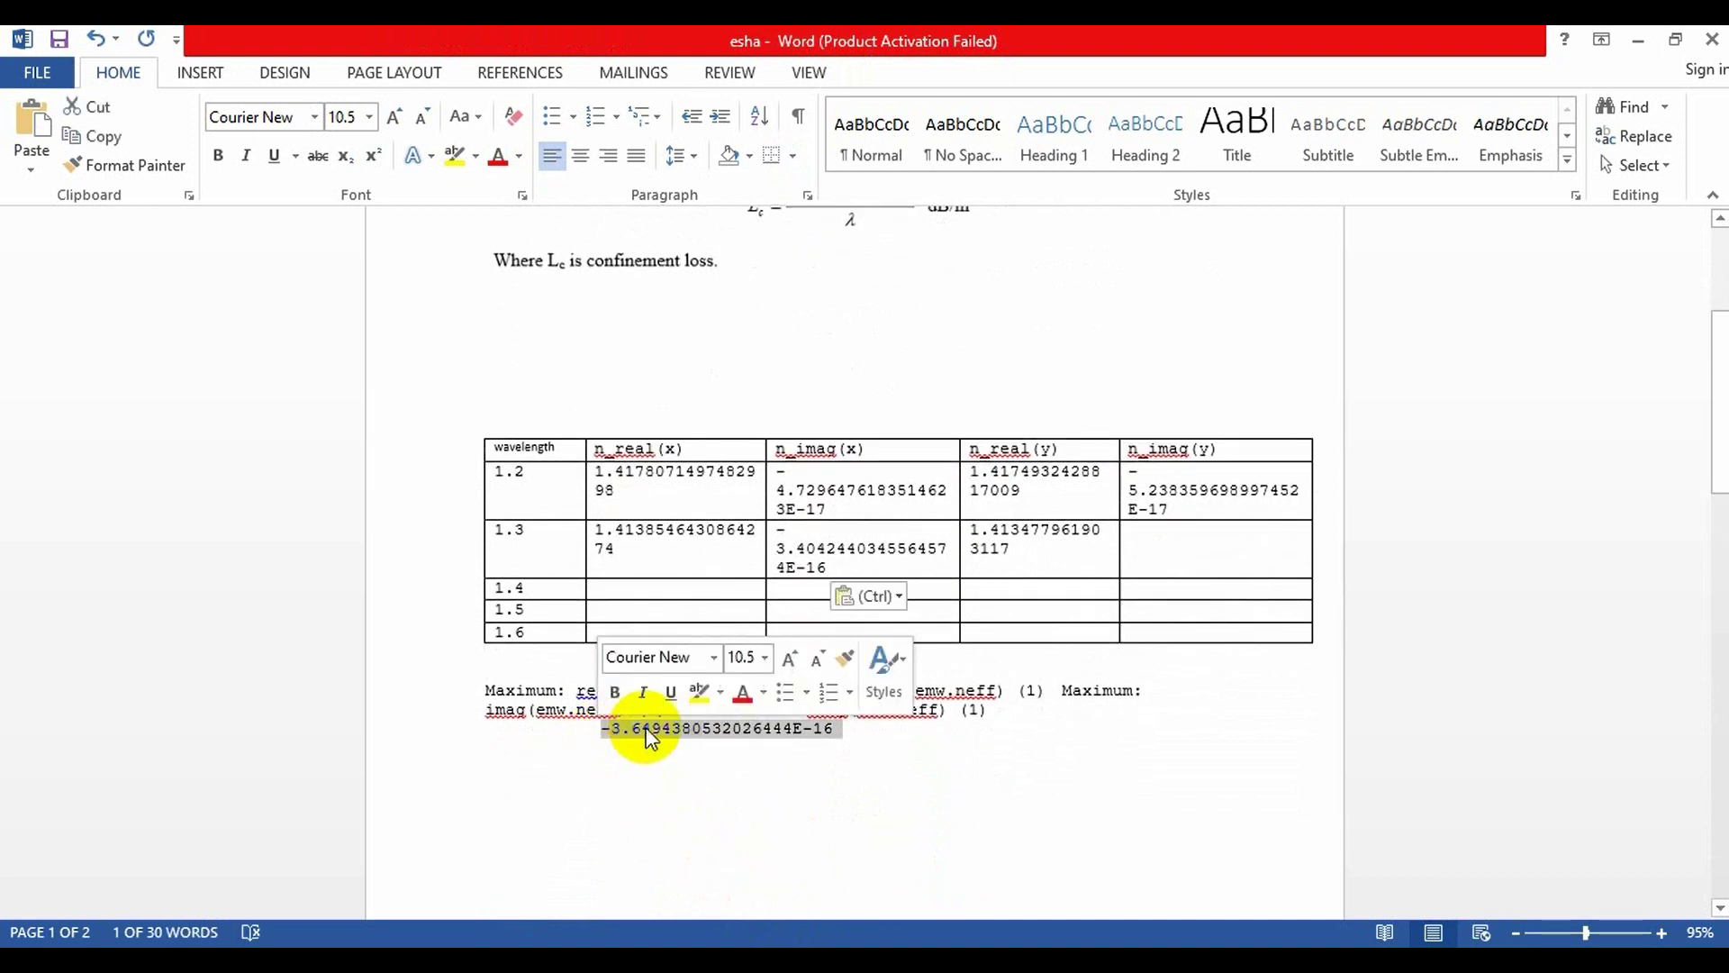
key("Delete")
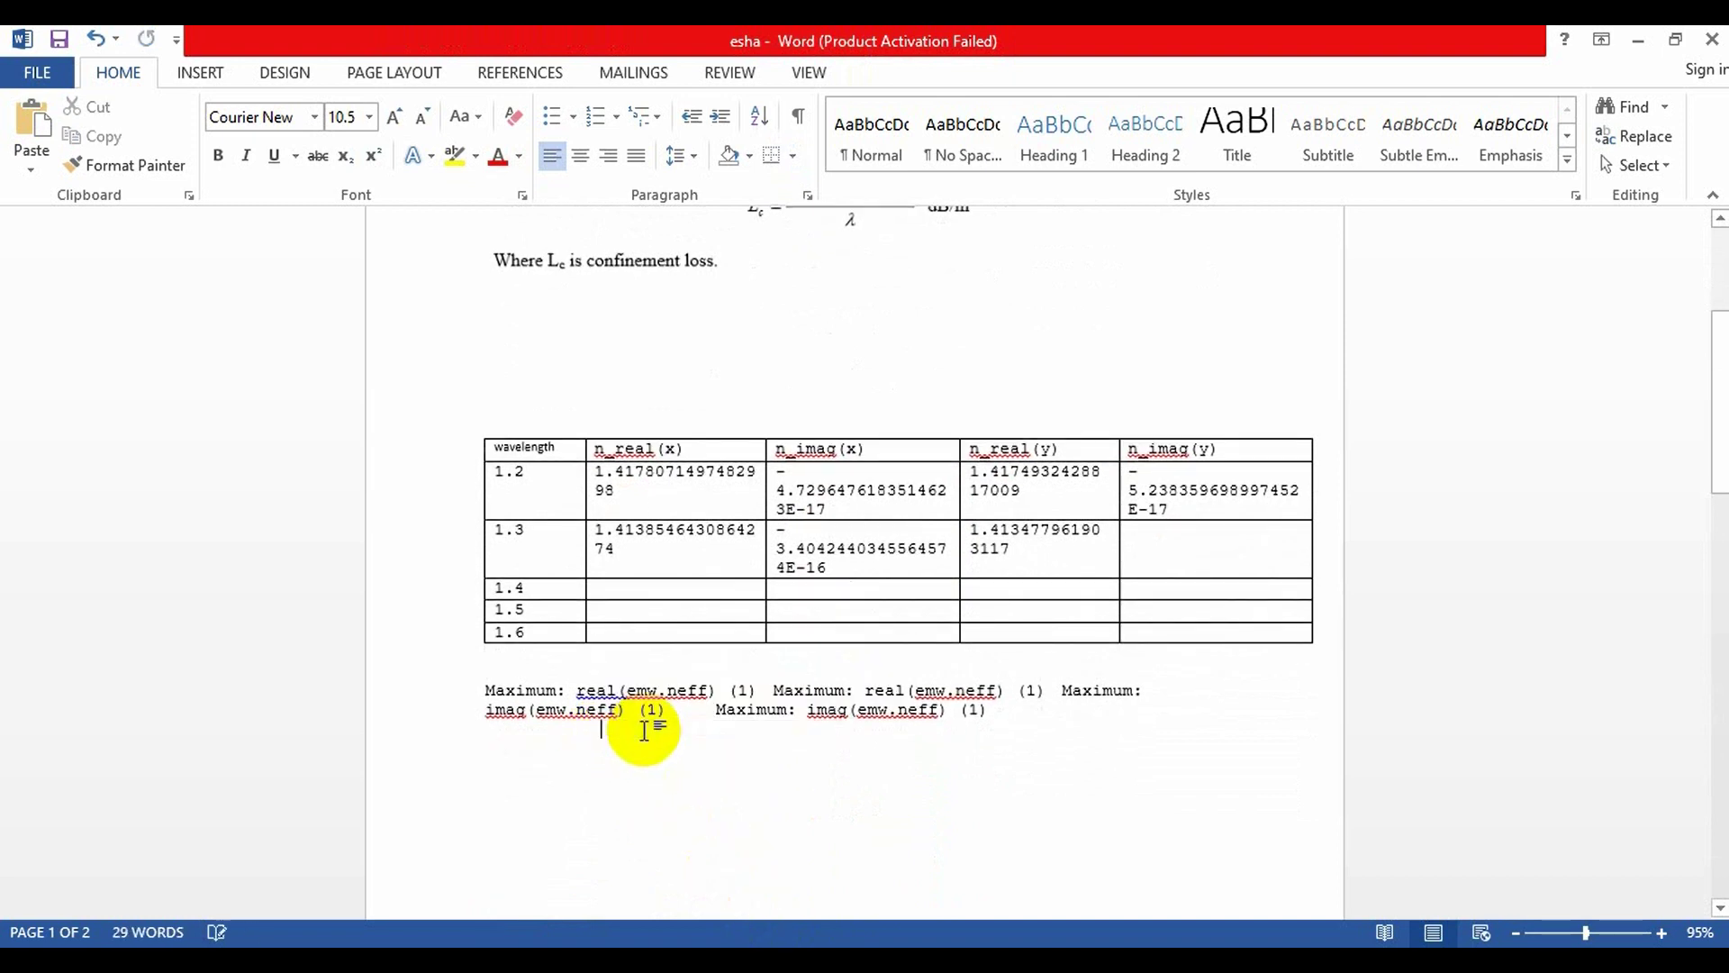
left_click(1198, 541)
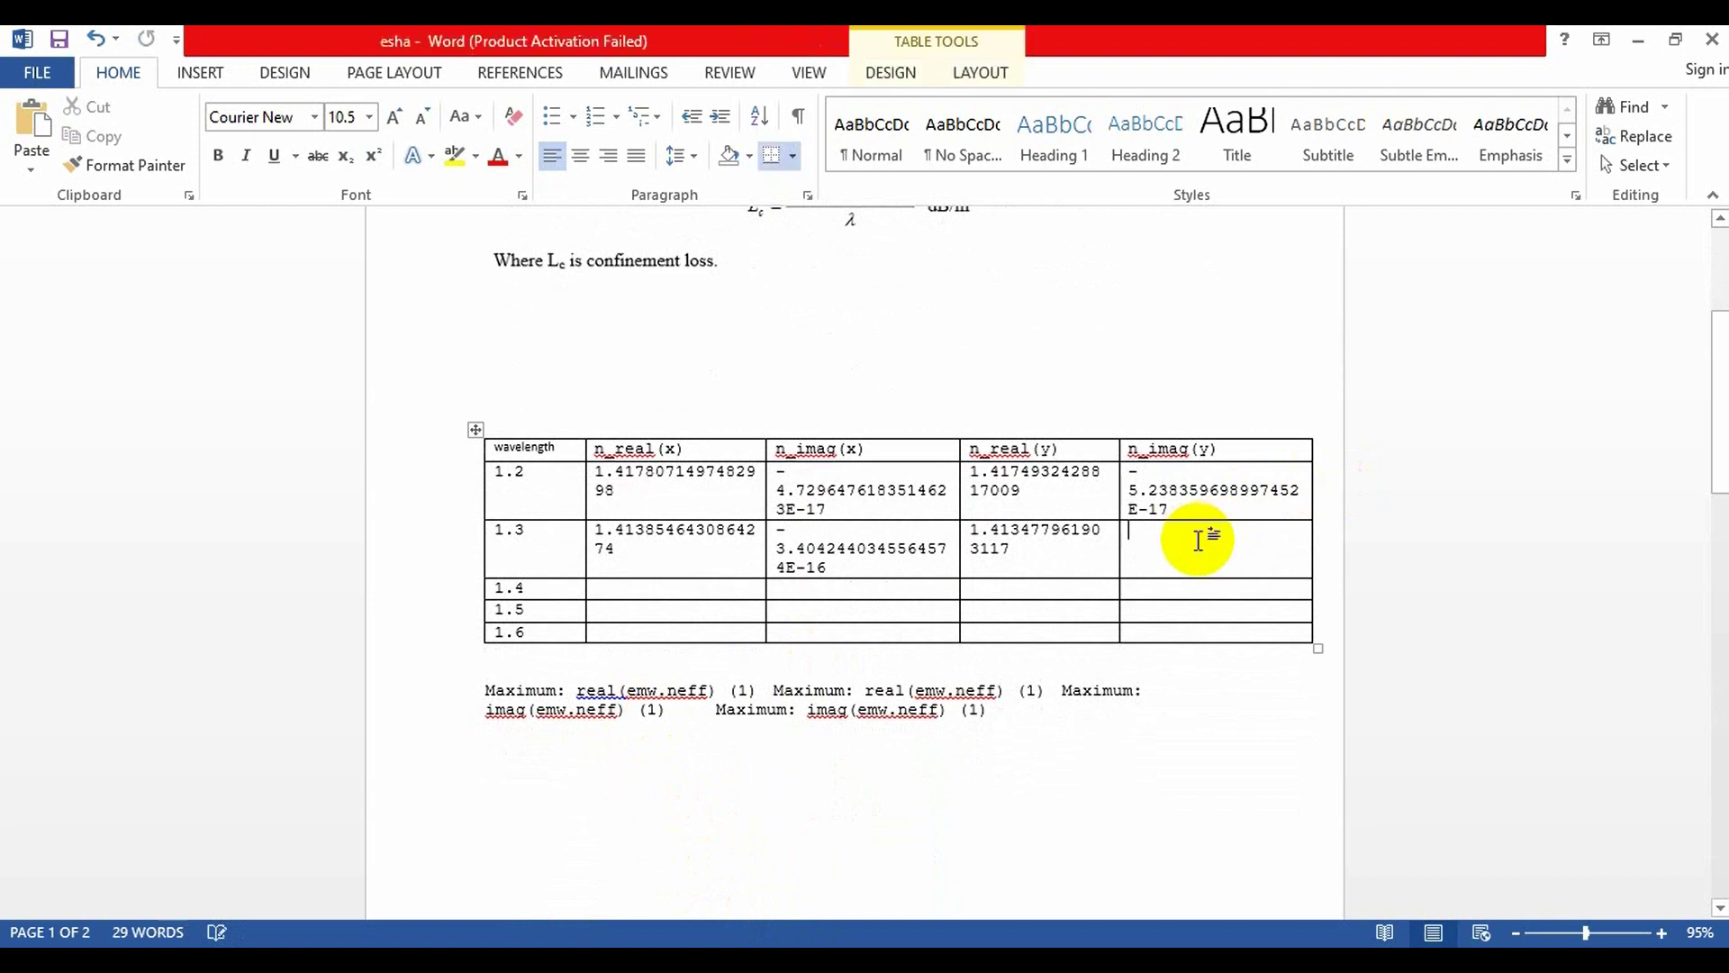
key("ctrl+v")
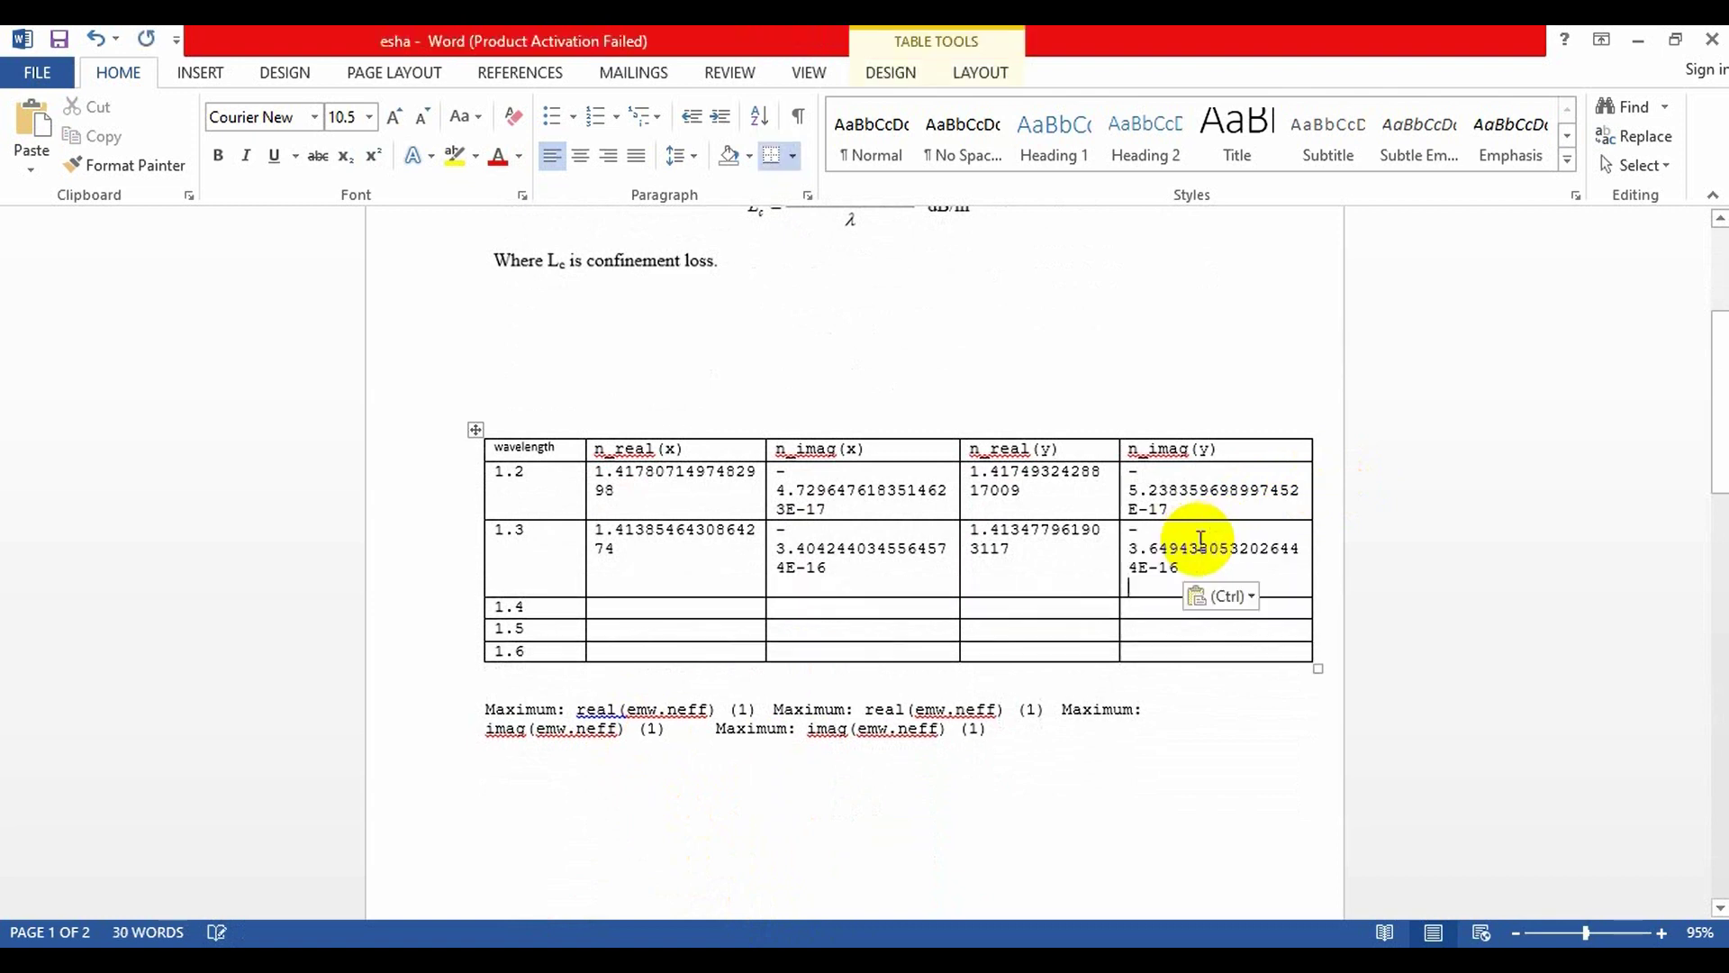
left_click_drag(1029, 739, 484, 718)
key("Delete")
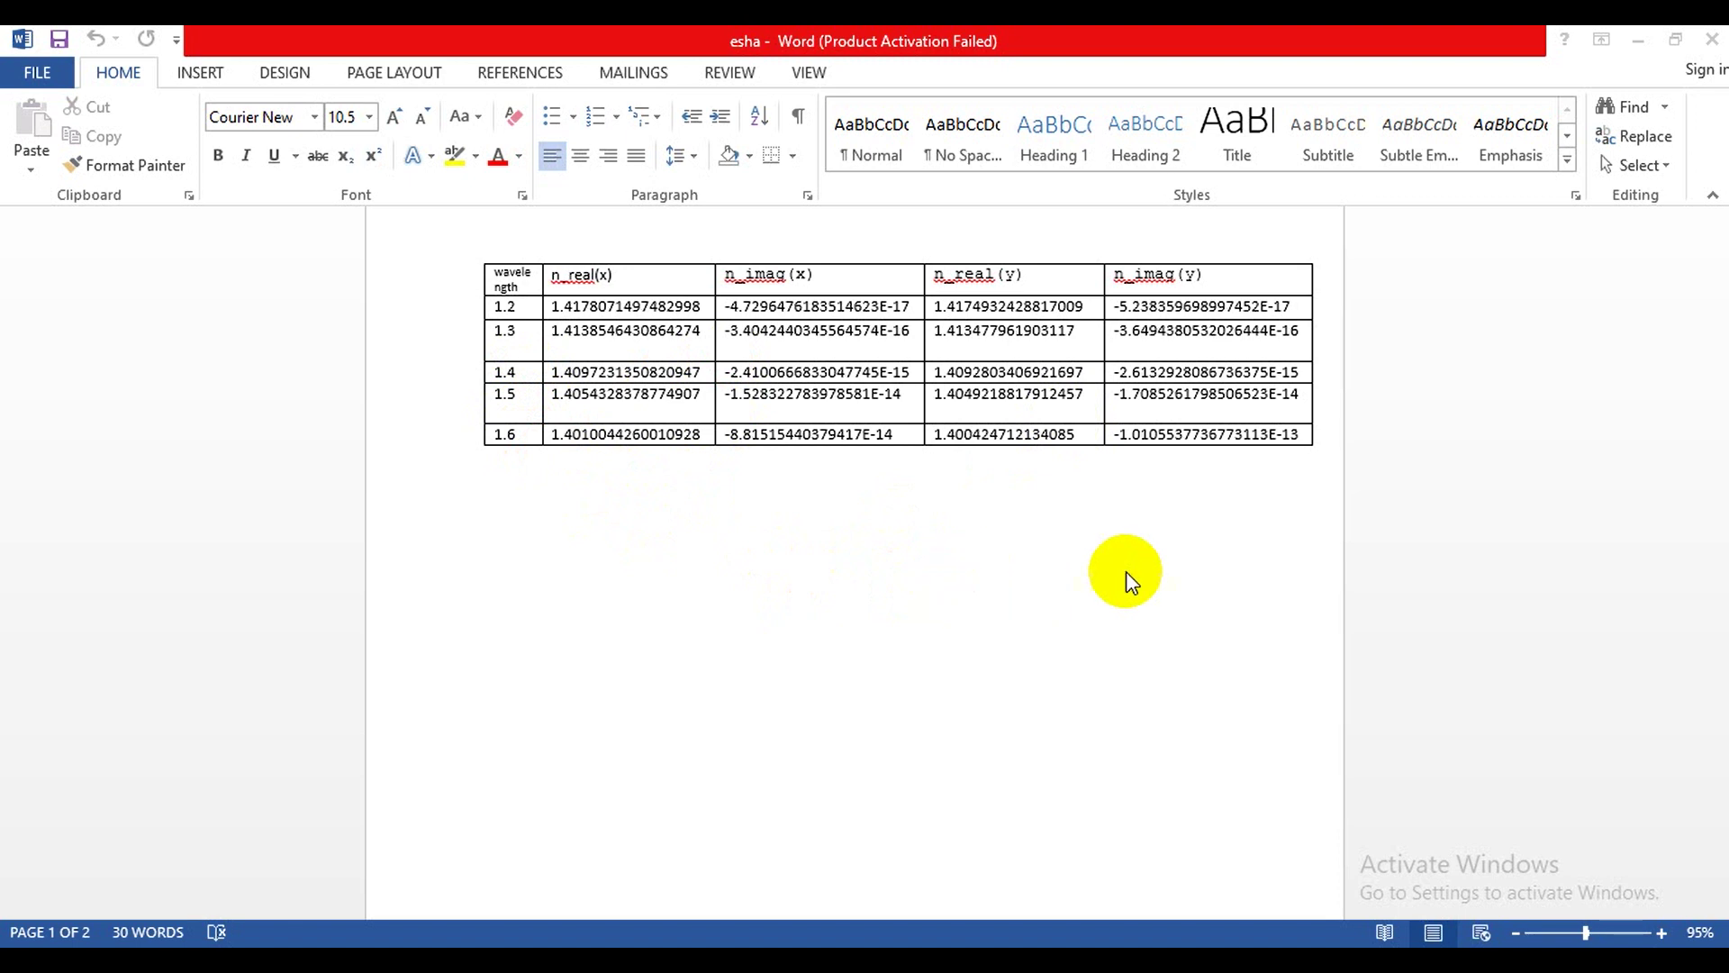
Step: Bring up the tutorial workbook in Excel and maximize it, then return to the Word document and copy the entire wavelength table
left_click(1334, 944)
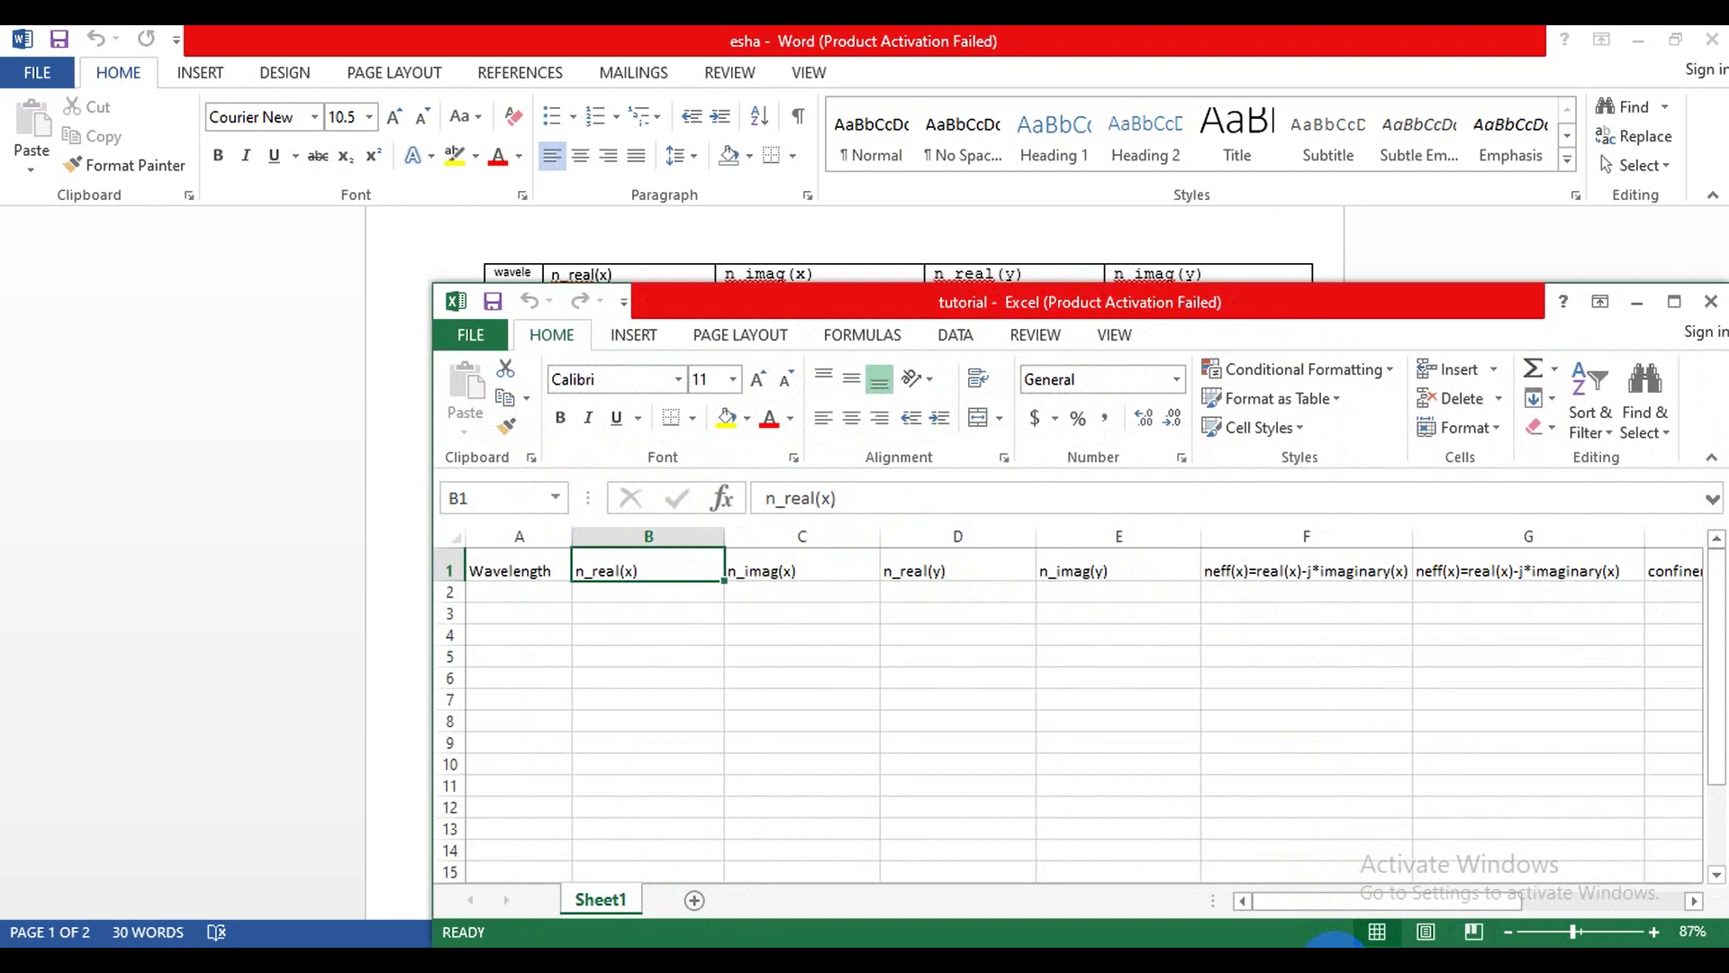
left_click(1675, 302)
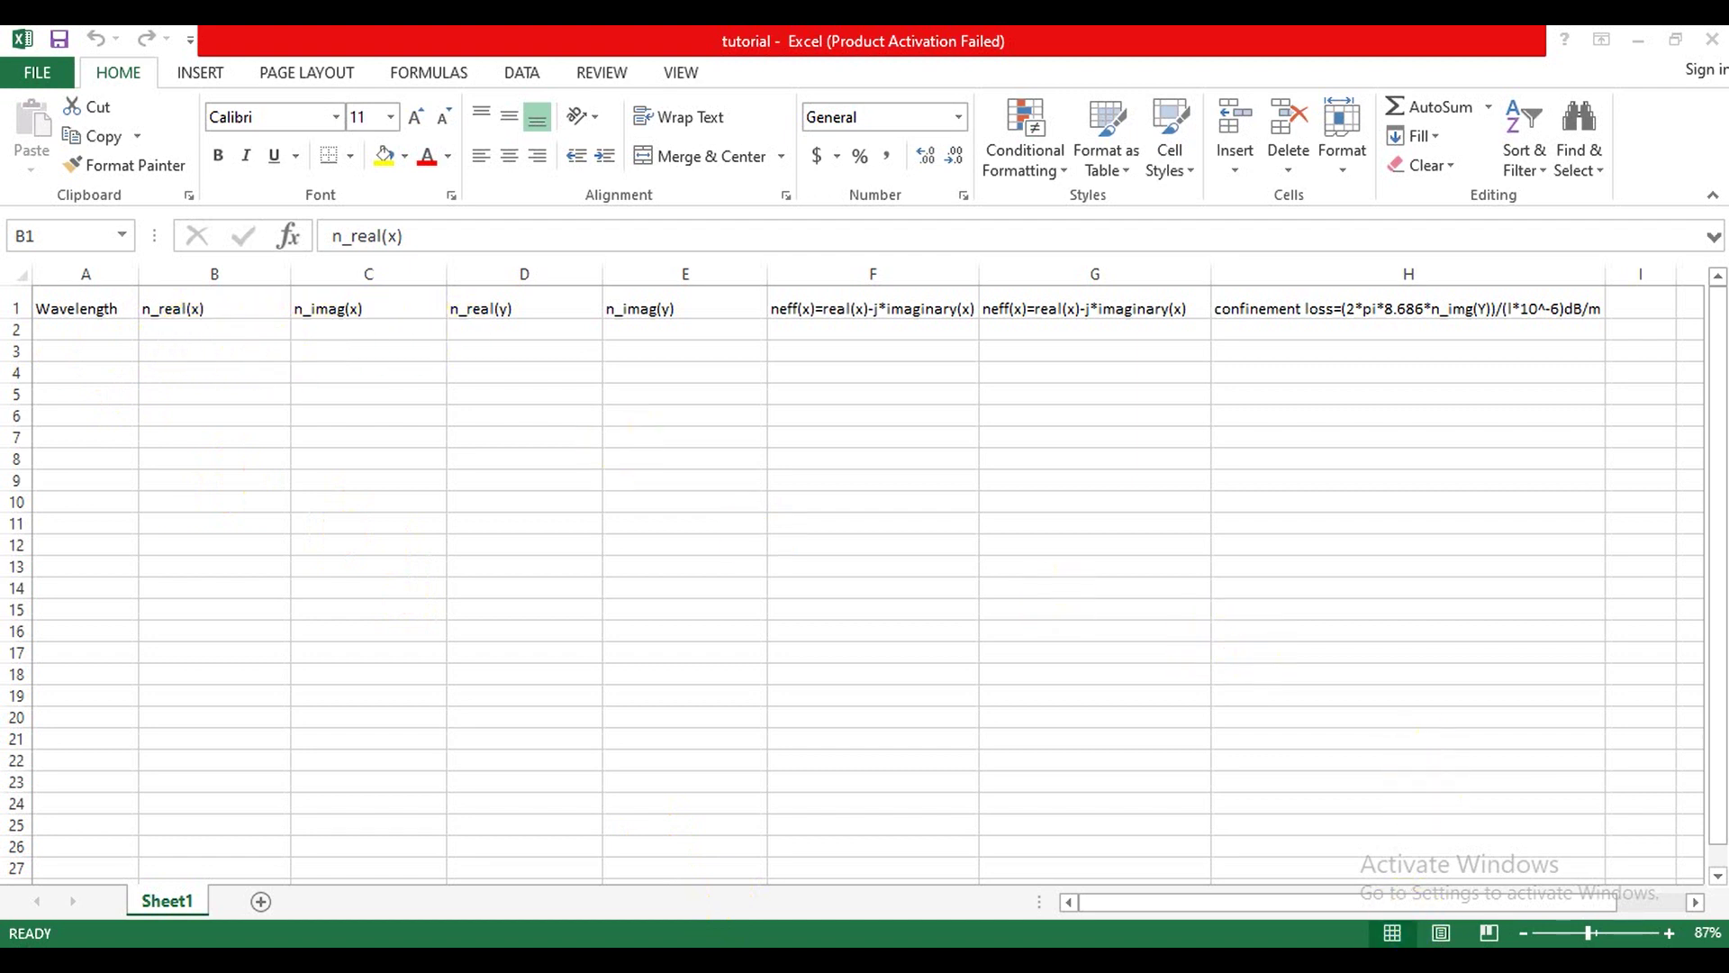
key("alt+Tab")
mouse_move(491, 335)
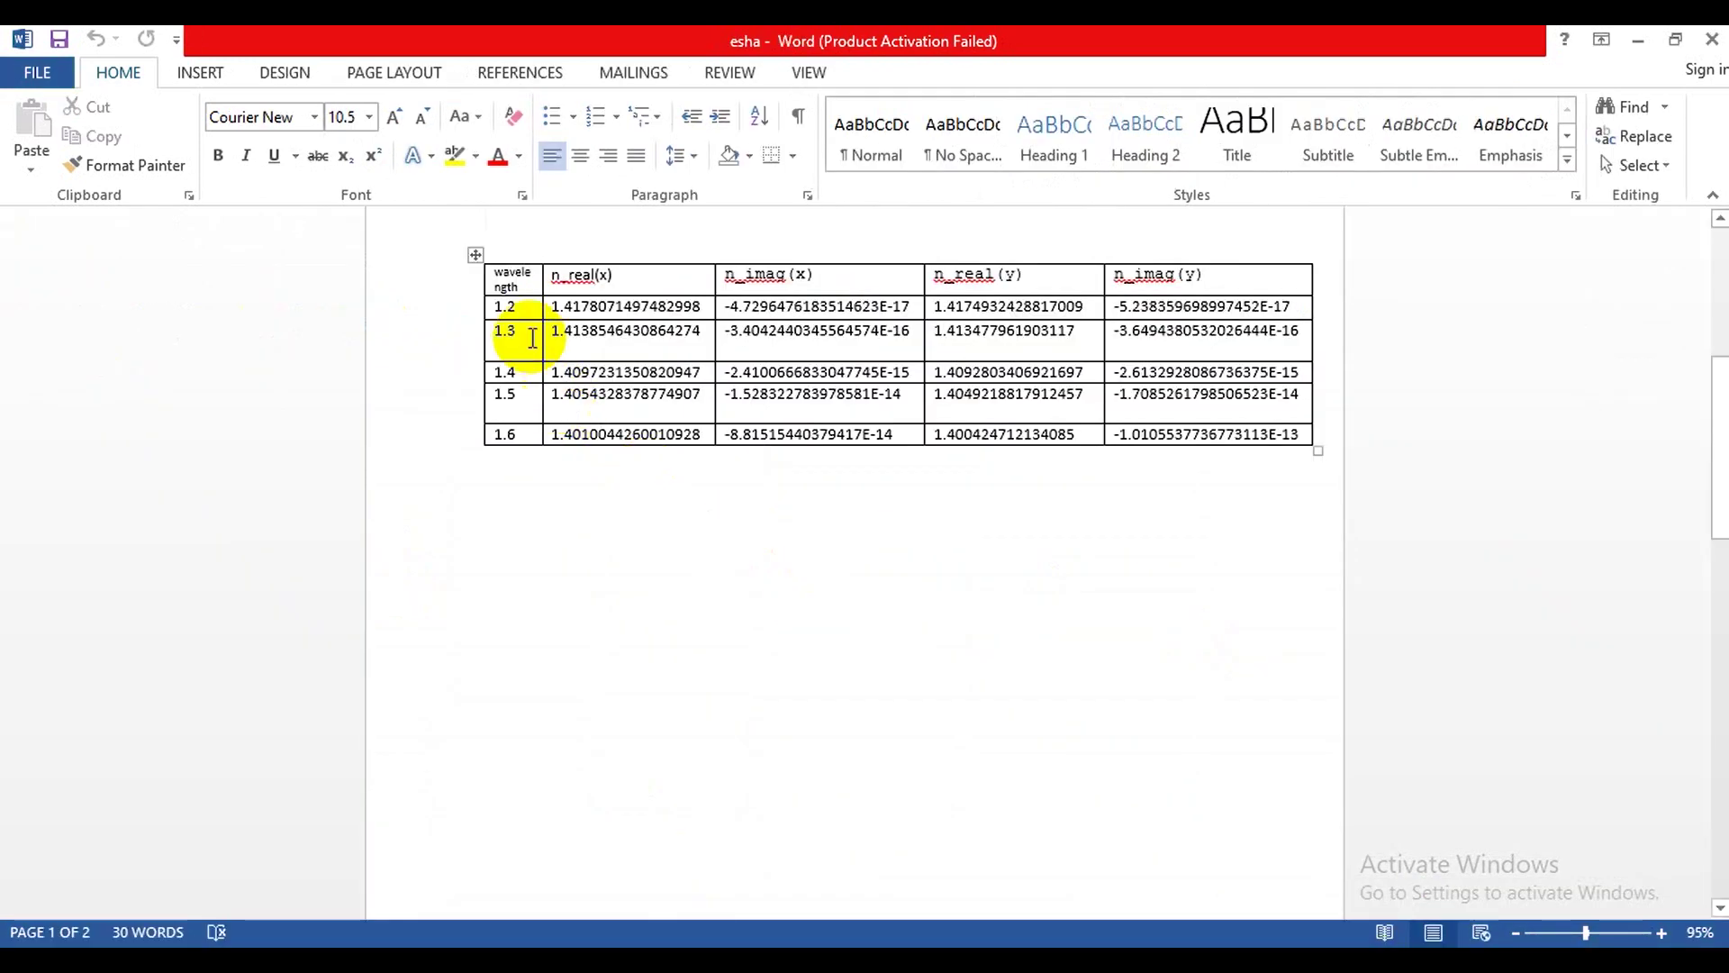
left_click(476, 256)
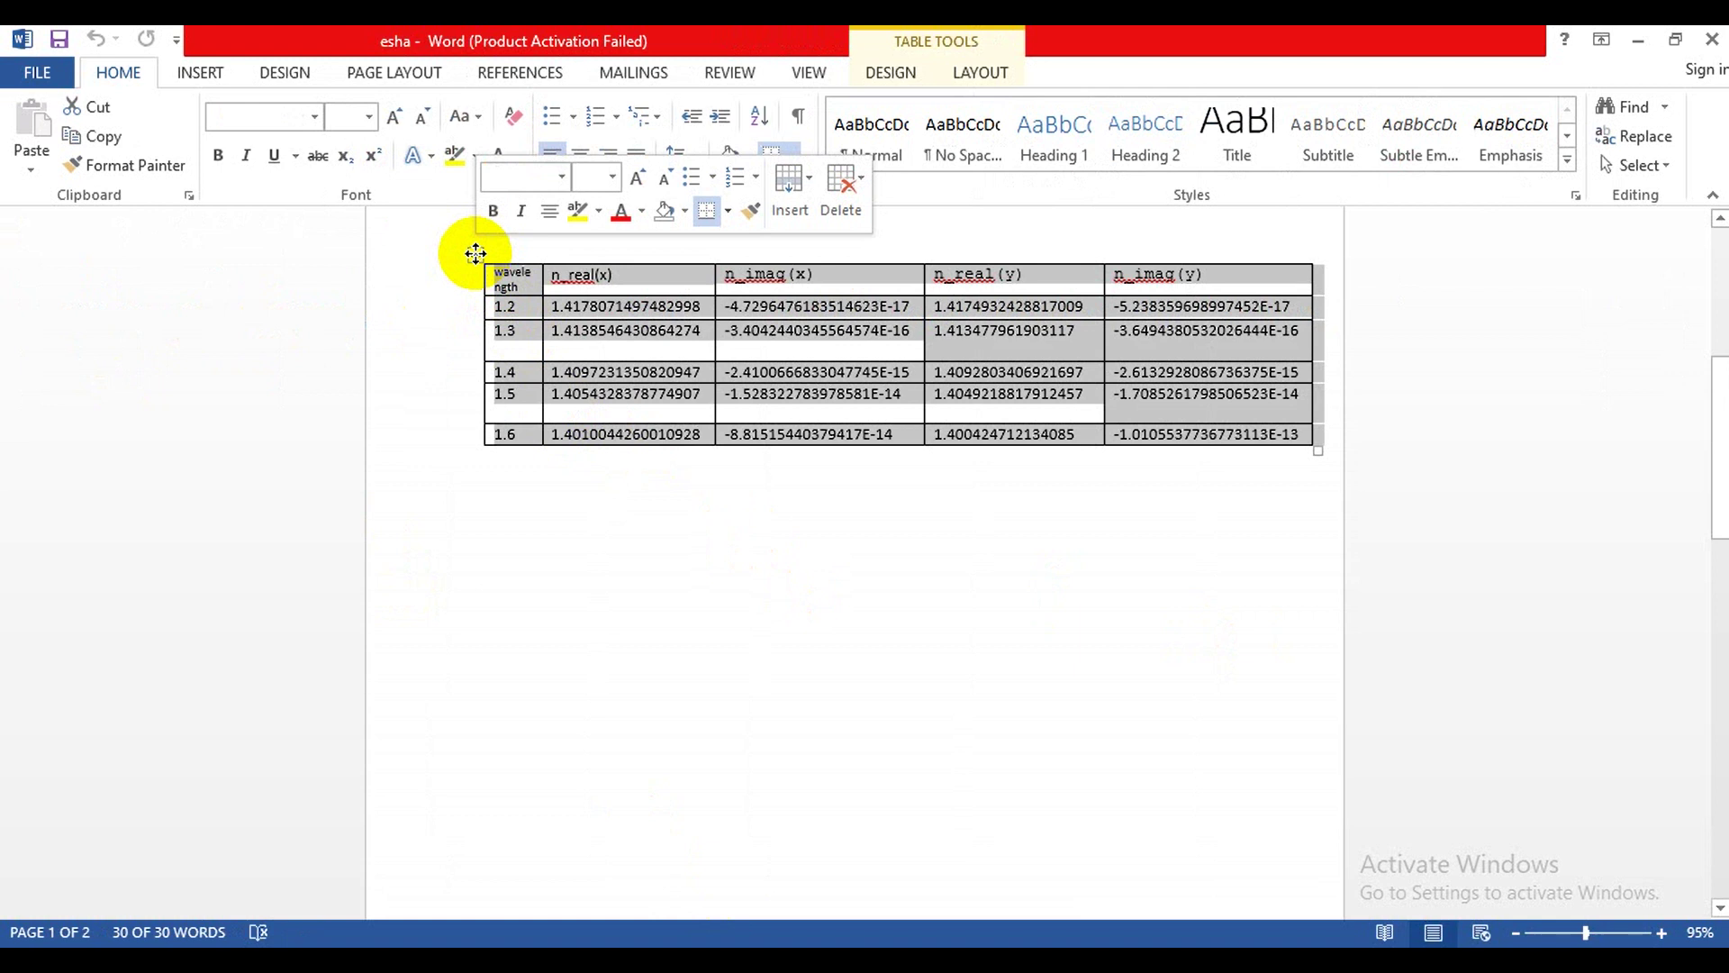
right_click(476, 254)
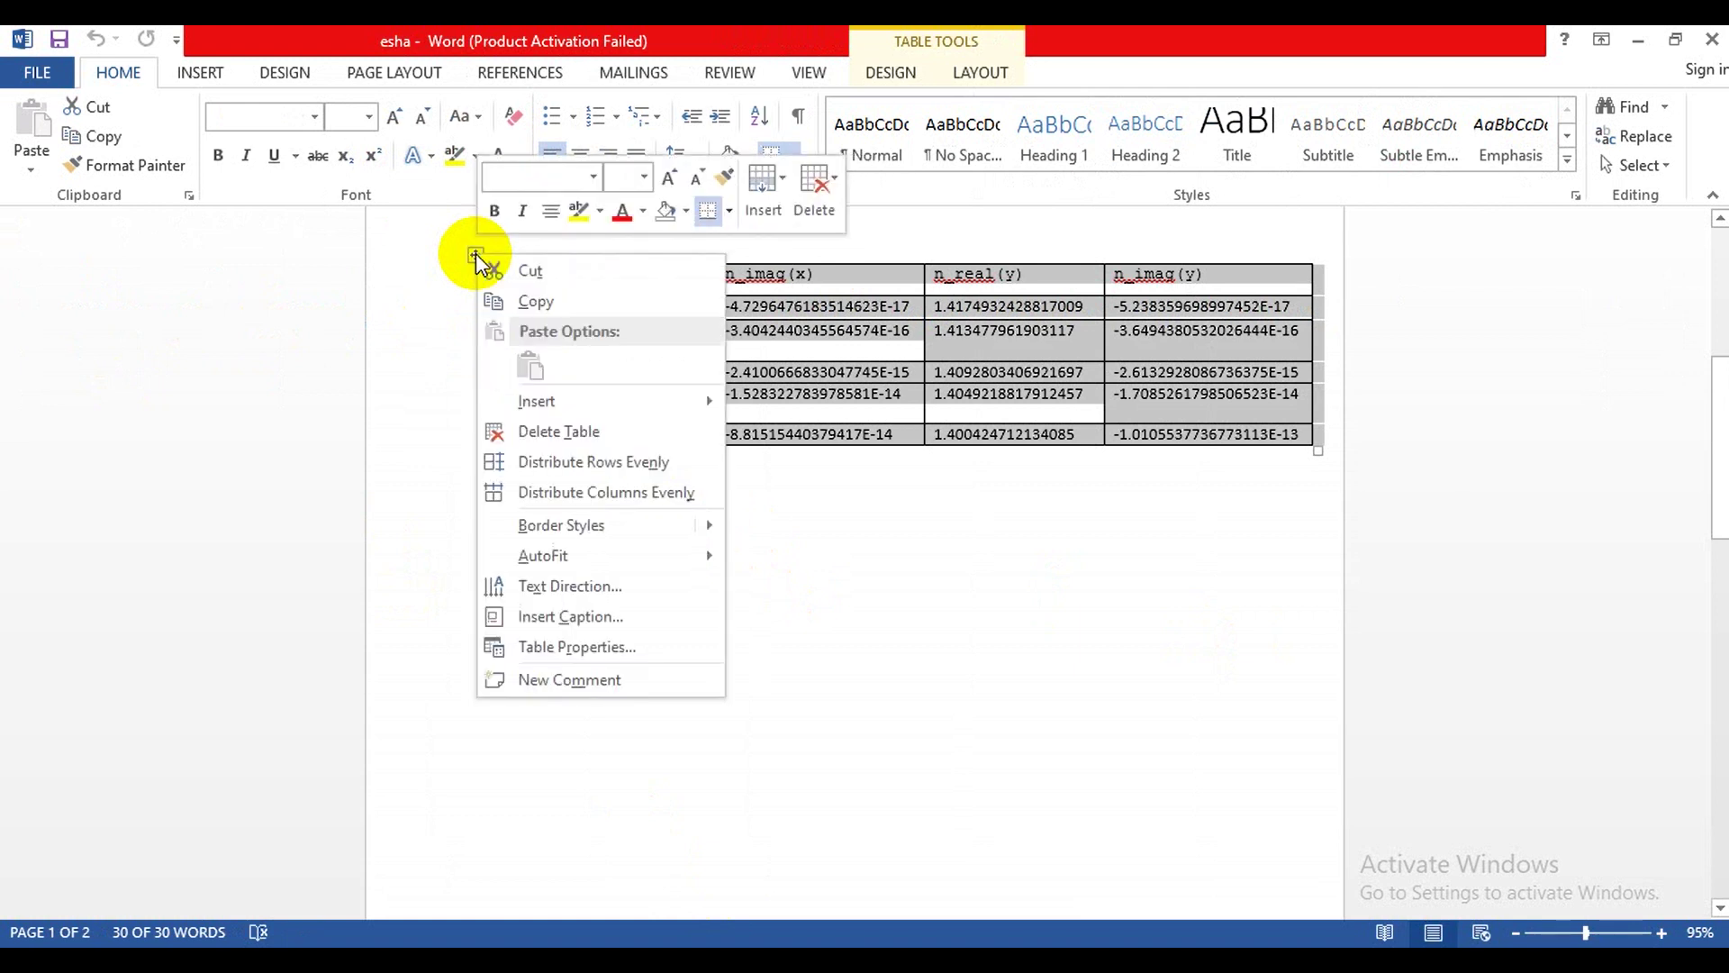
left_click(550, 303)
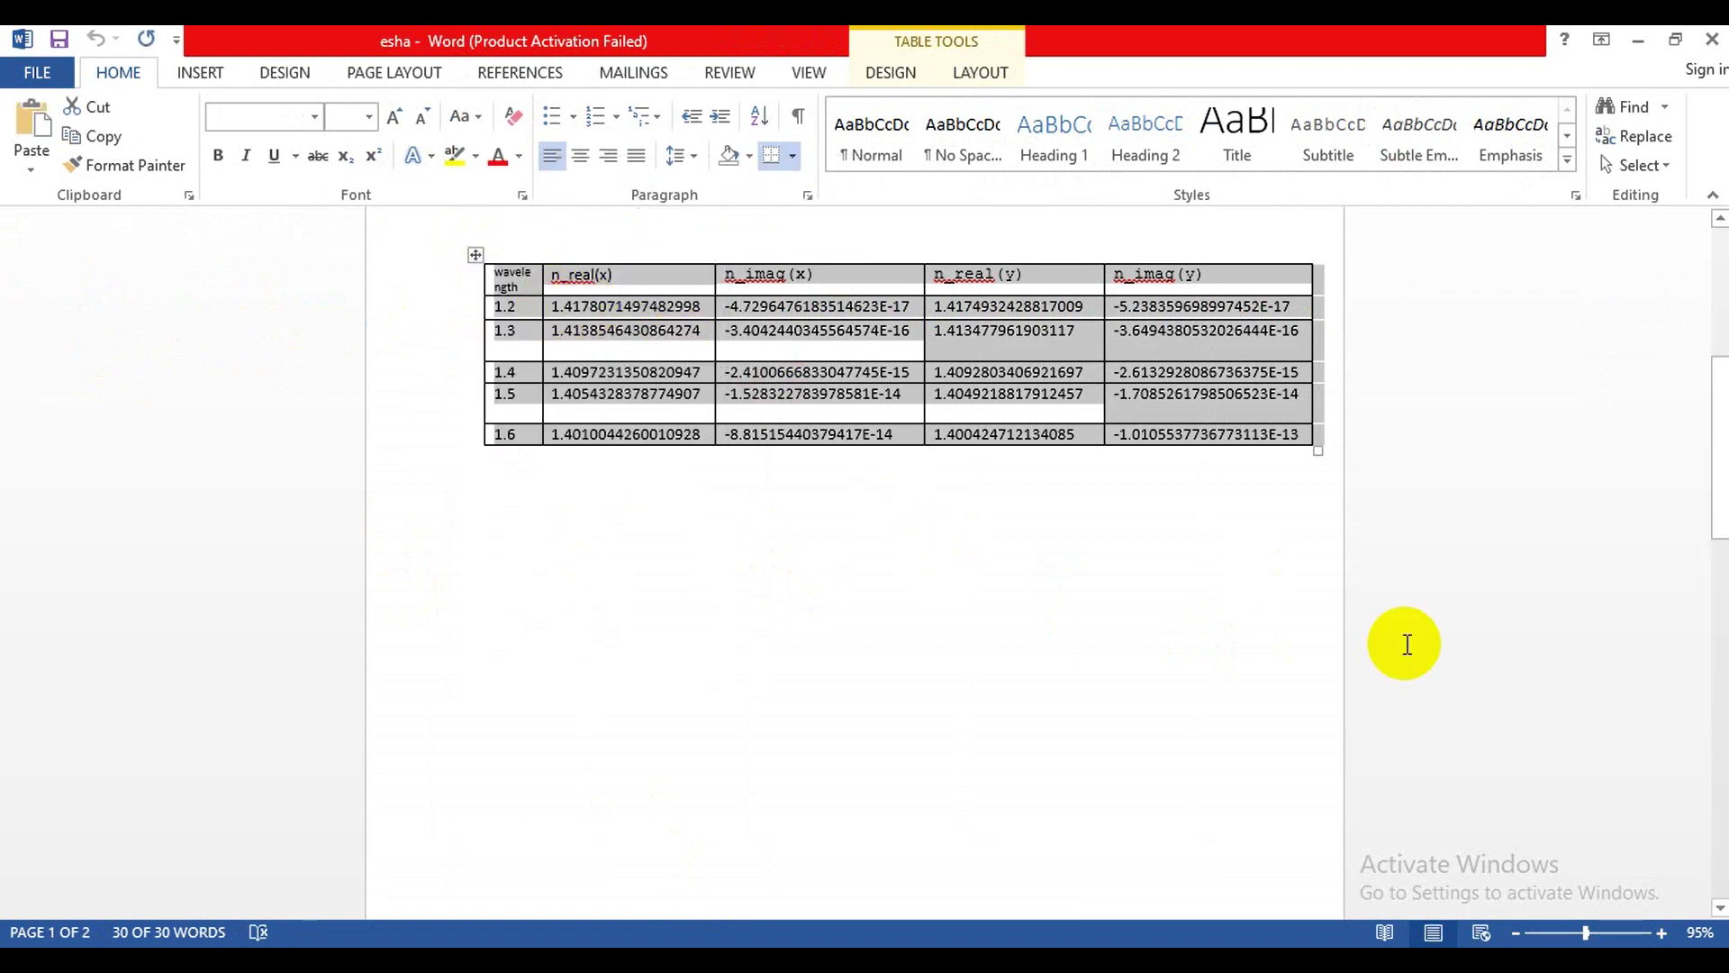
Step: Switch to the tutorial workbook in Excel and paste the copied table at cell A2, keeping its source formatting
key("alt+Tab")
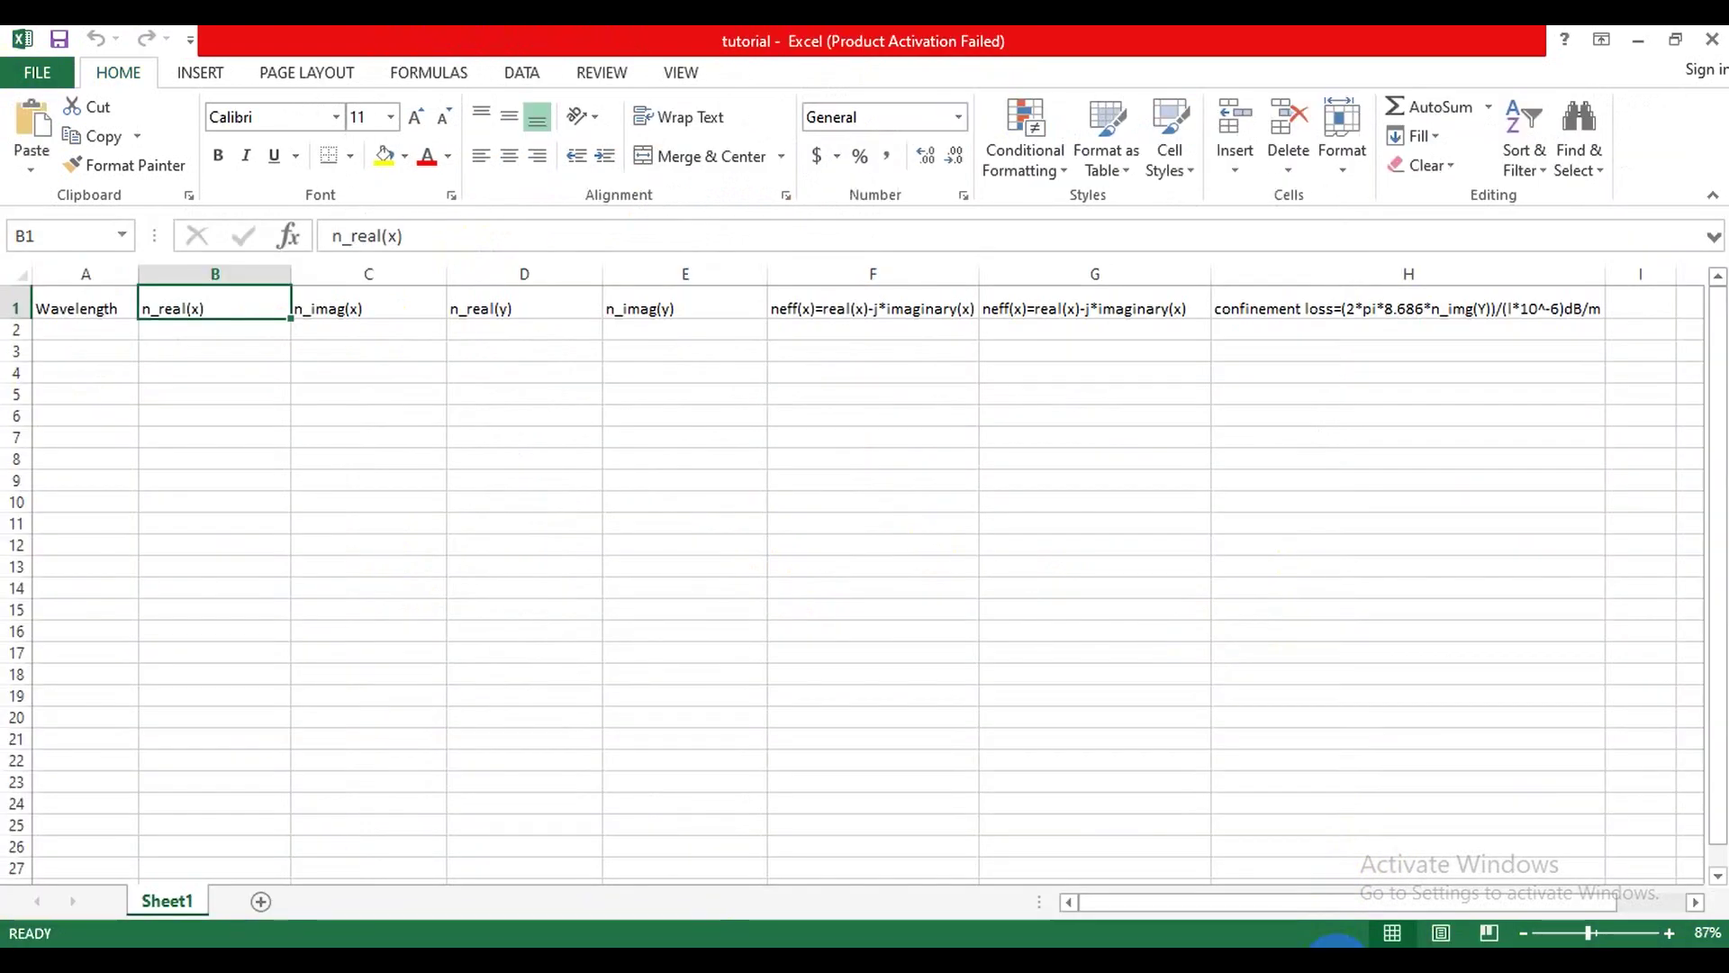
left_click(101, 328)
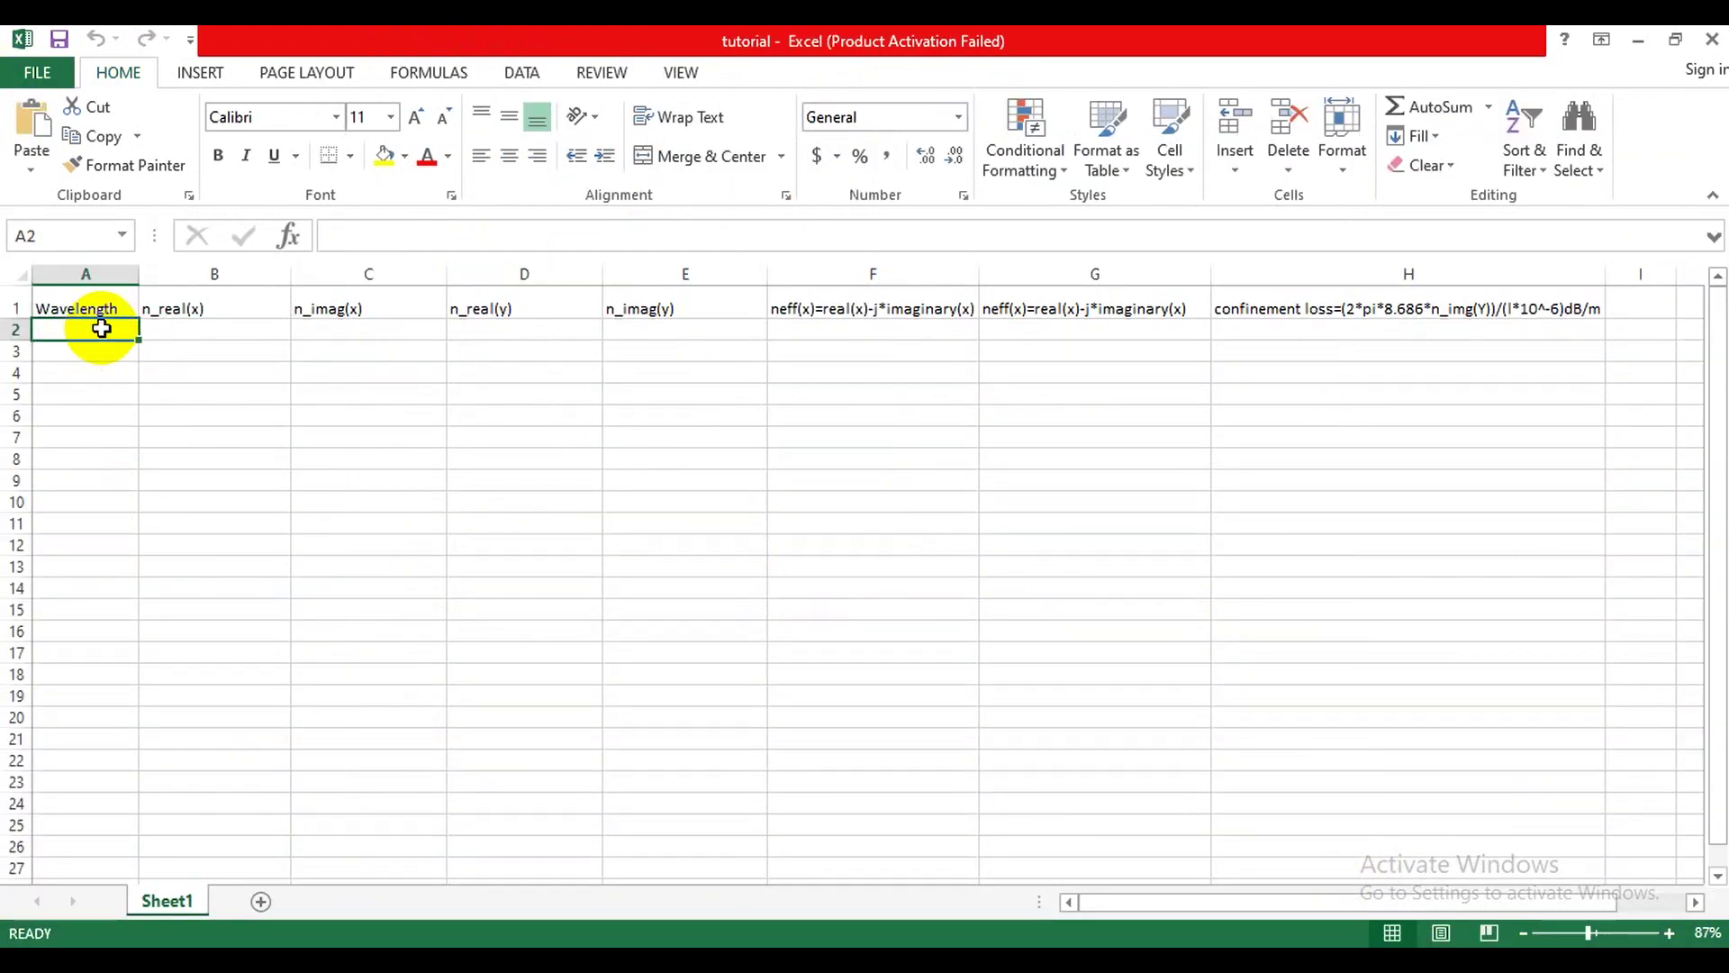
right_click(101, 331)
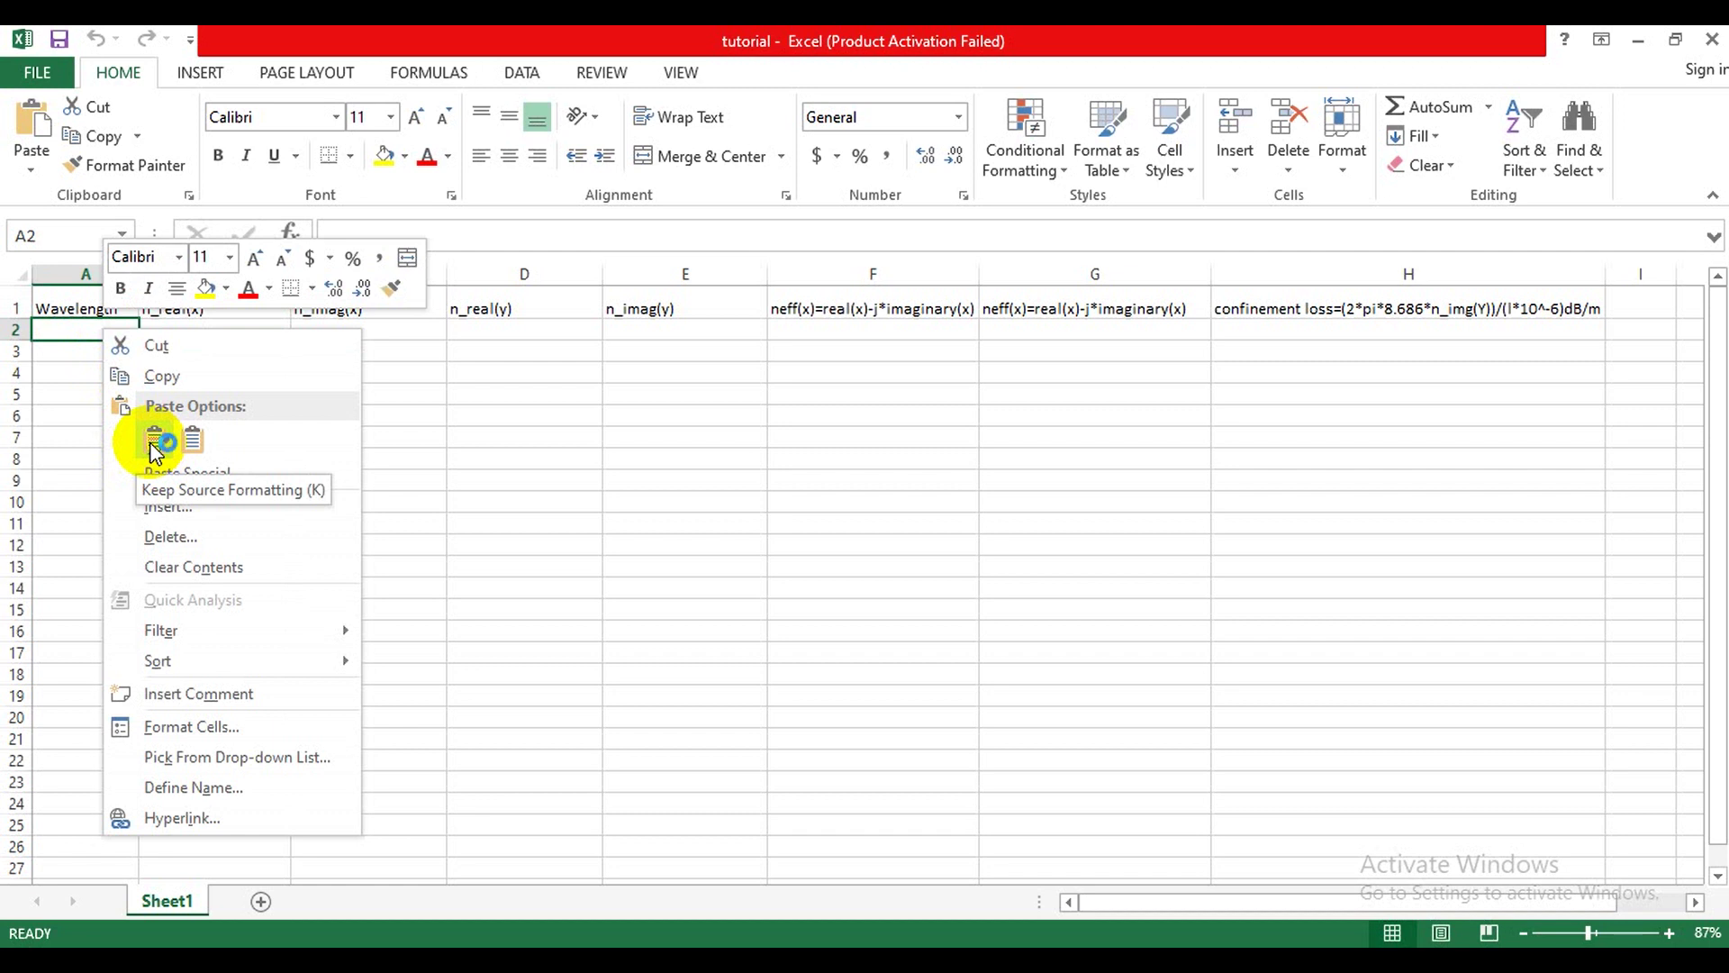
left_click(155, 441)
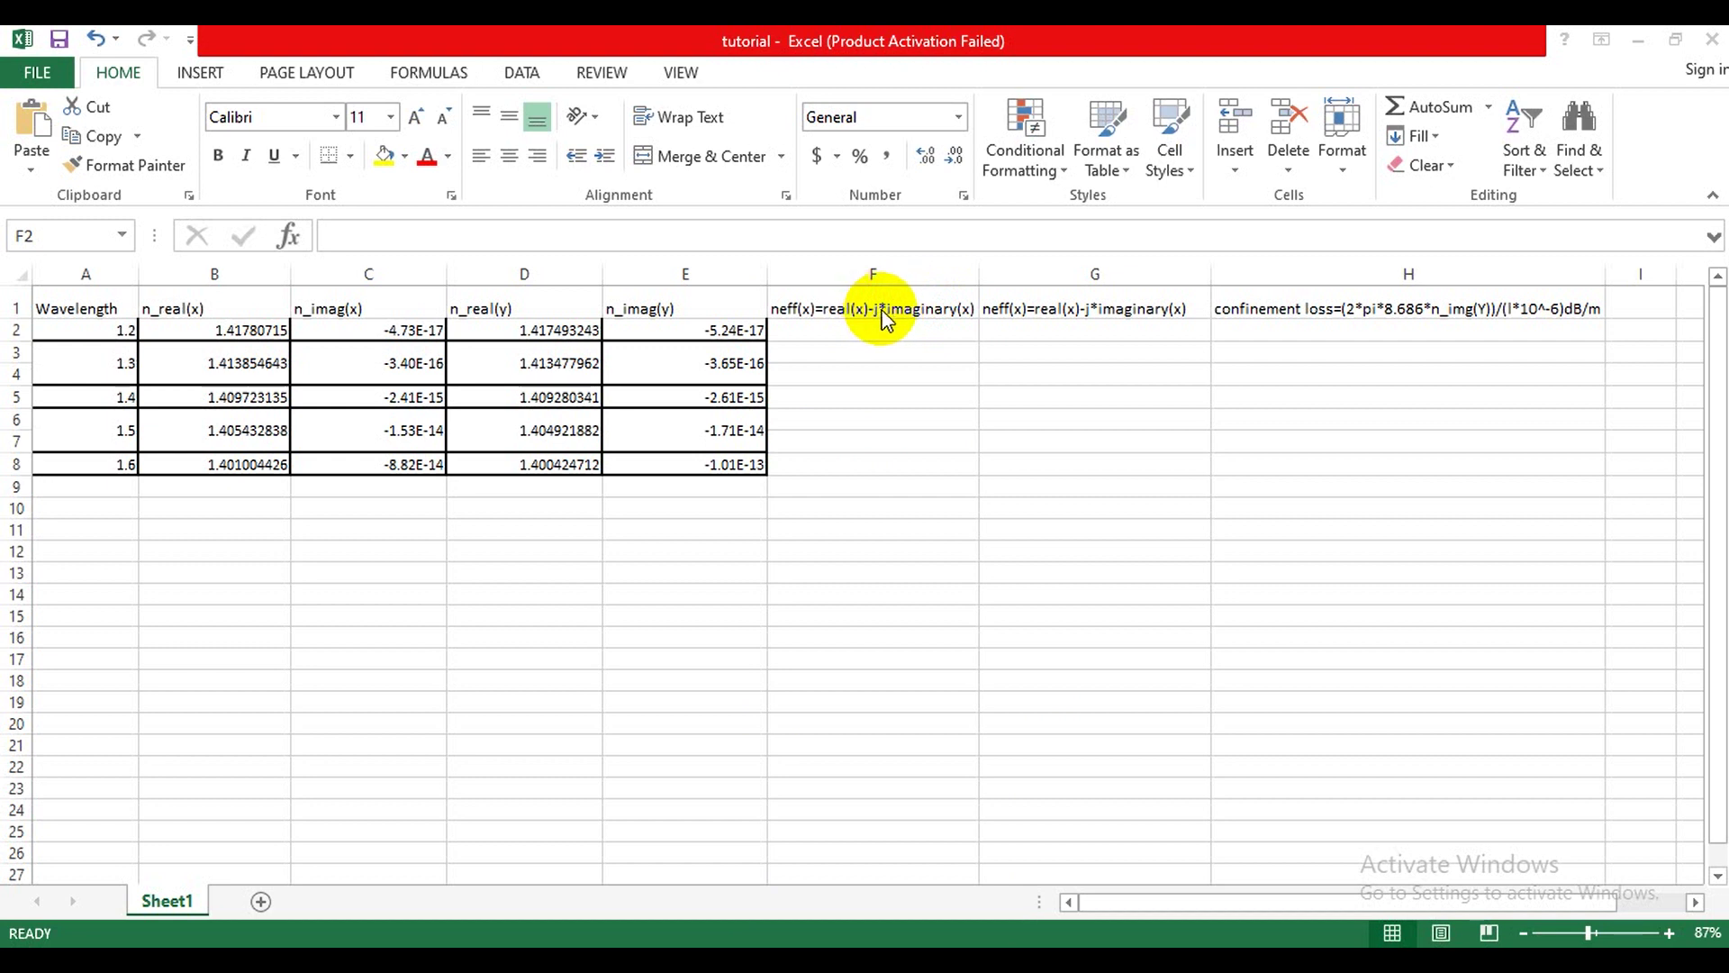
Step: Change the heading in cell G1 to neff(y)=real(y)-j*imaginary(y)
double_click(1022, 308)
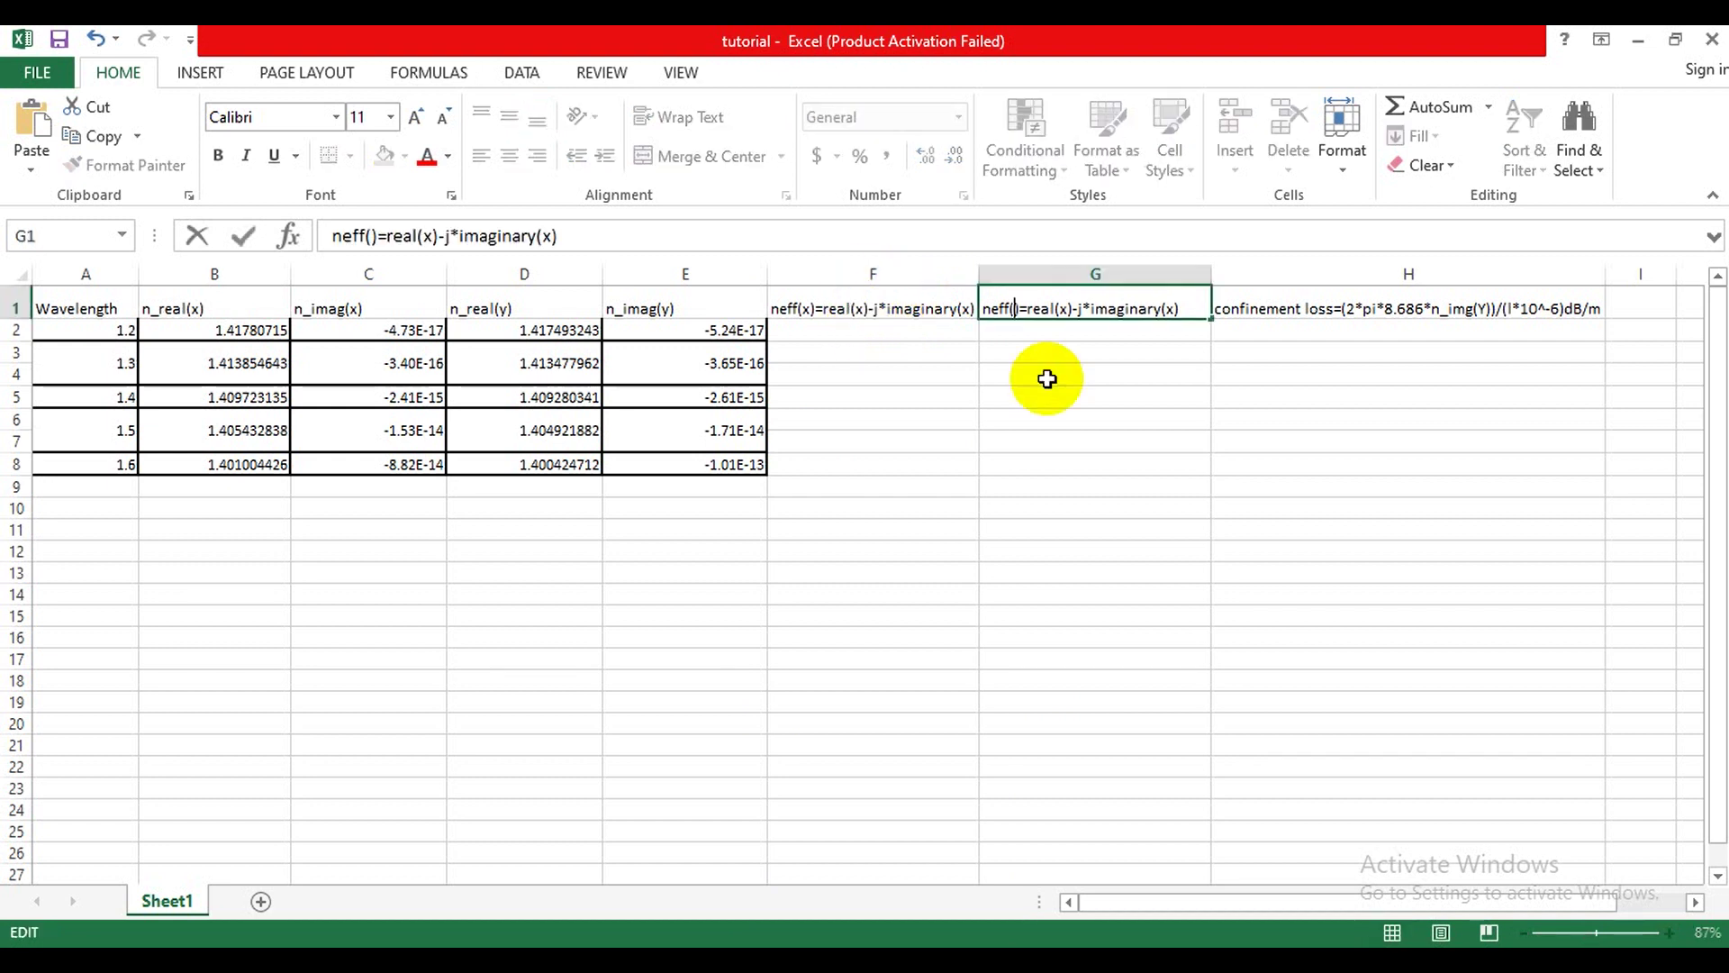
key("BackSpace")
type("y")
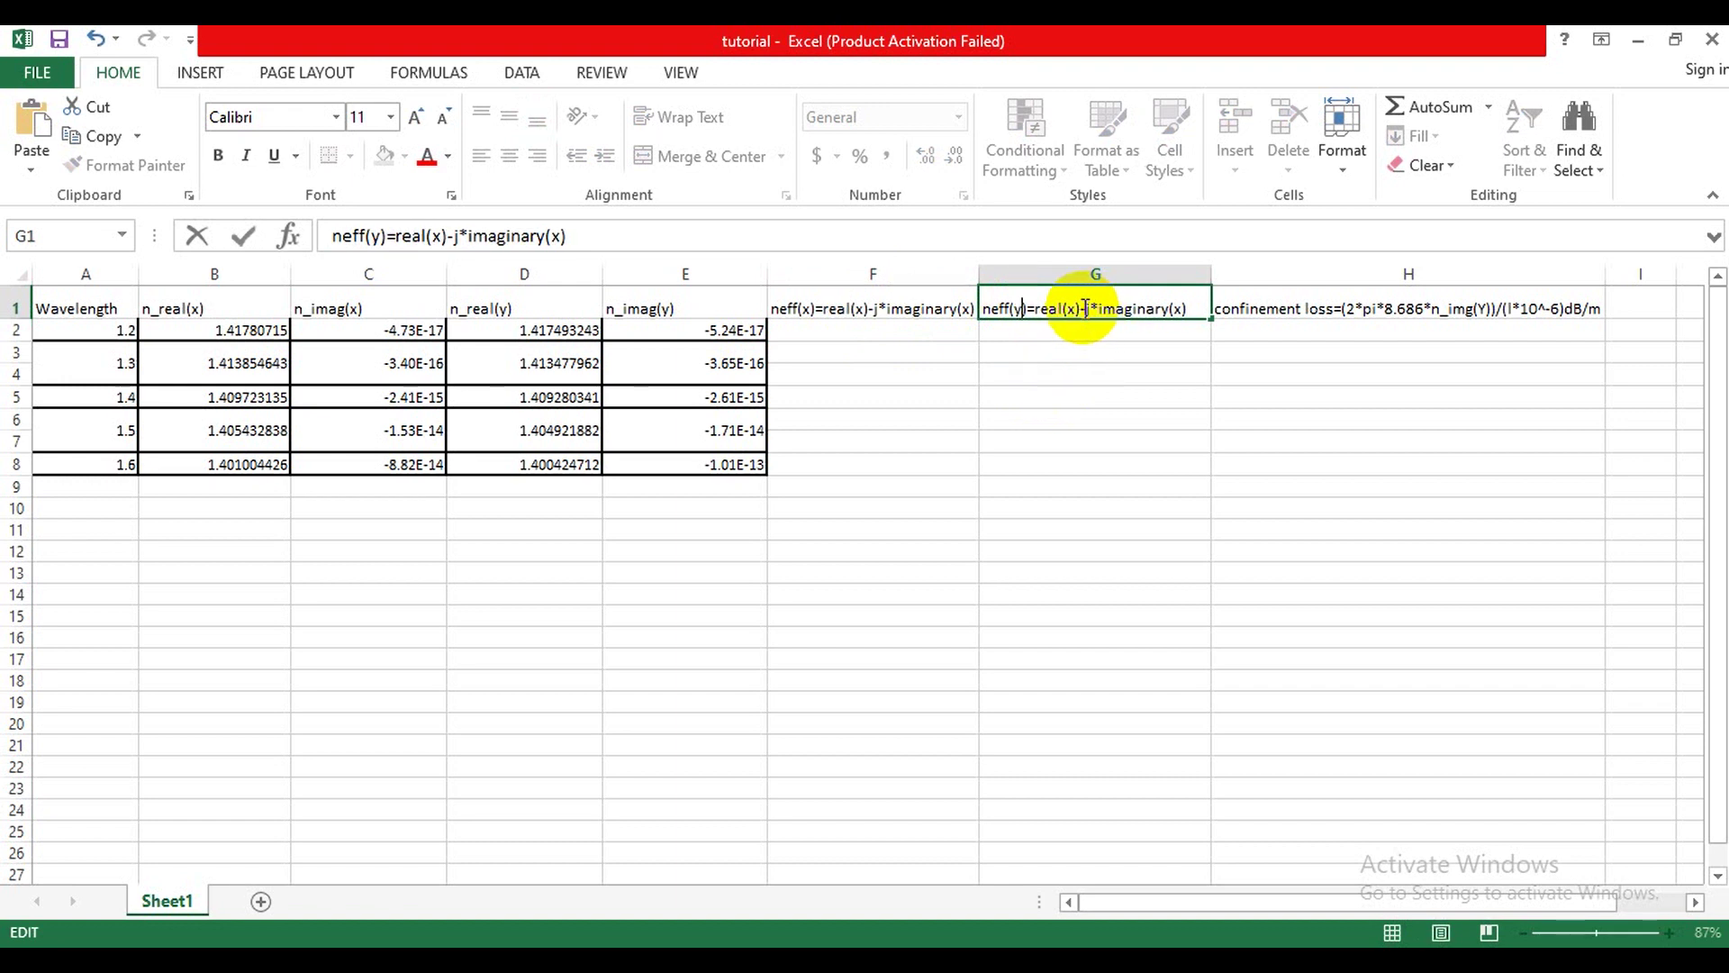
key("Right")
key("Right")
key("Right")
key("Right")
key("Right")
key("Right")
key("Right")
key("Right")
key("BackSpace")
type("y")
key("Right")
key("Right")
key("Right")
key("Right")
key("Right")
key("Right")
key("Right")
key("Right")
key("Right")
key("Right")
key("Right")
key("Right")
key("Right")
key("Right")
key("Right")
key("BackSpace")
type("y")
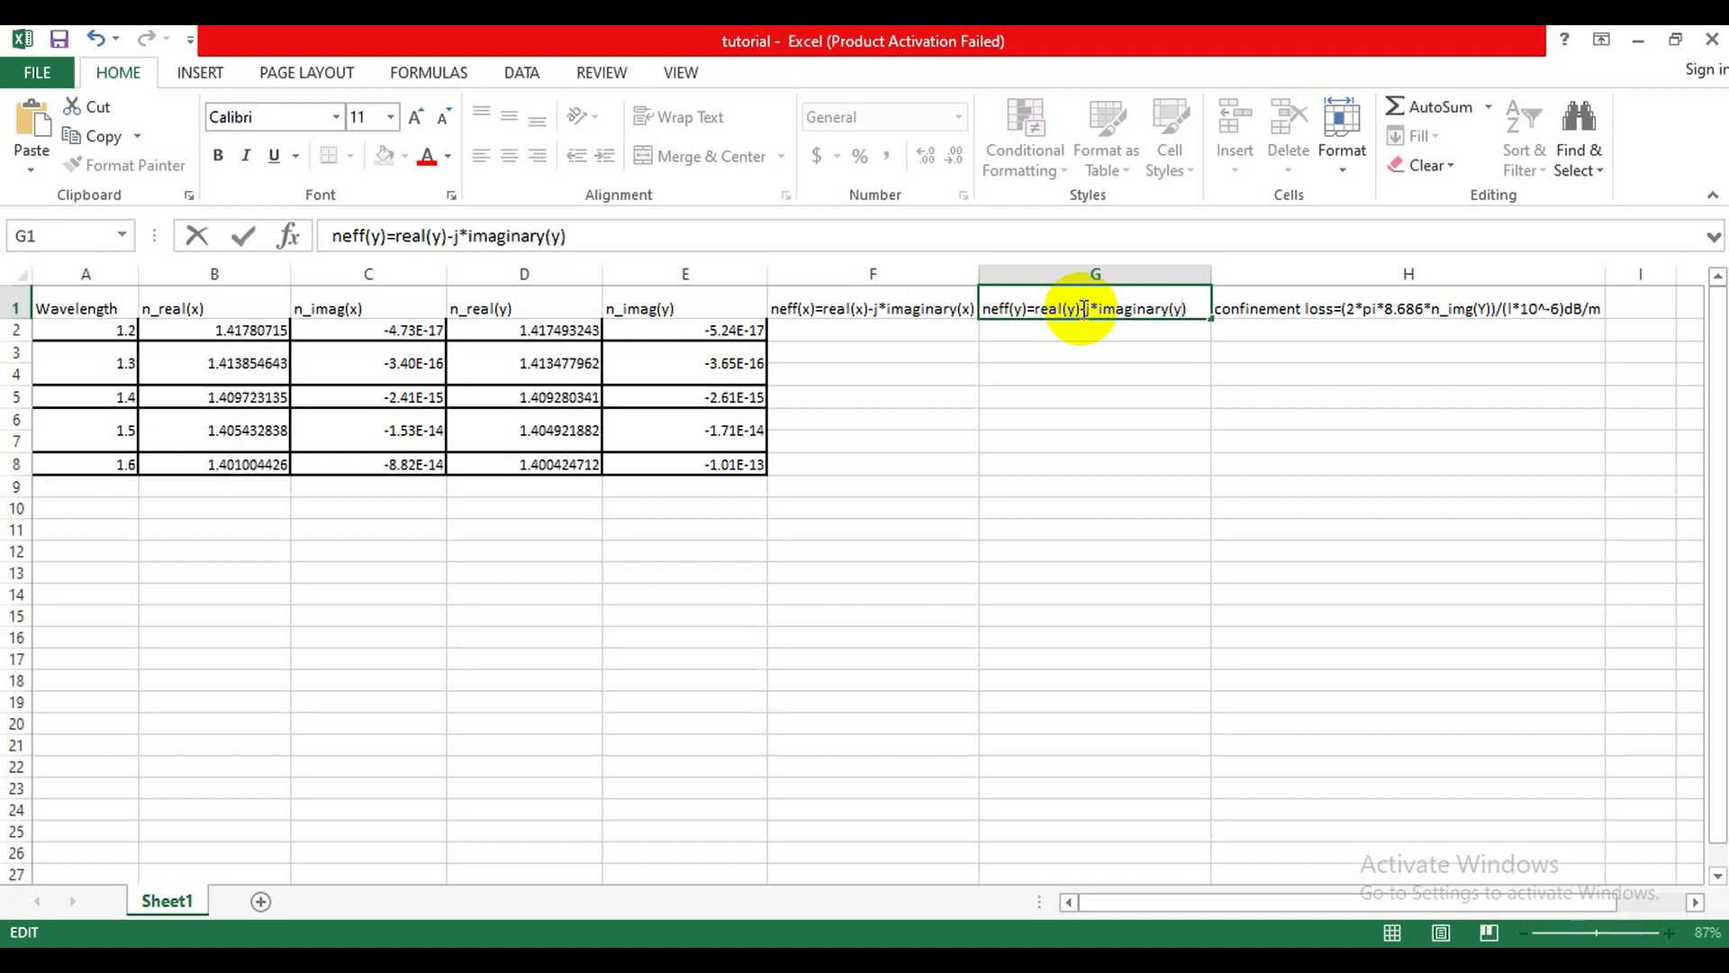
Step: Enter the formula =B2-IC2 in cell F2 of the neff(x) column and fill it down to F8
left_click(890, 327)
type("=")
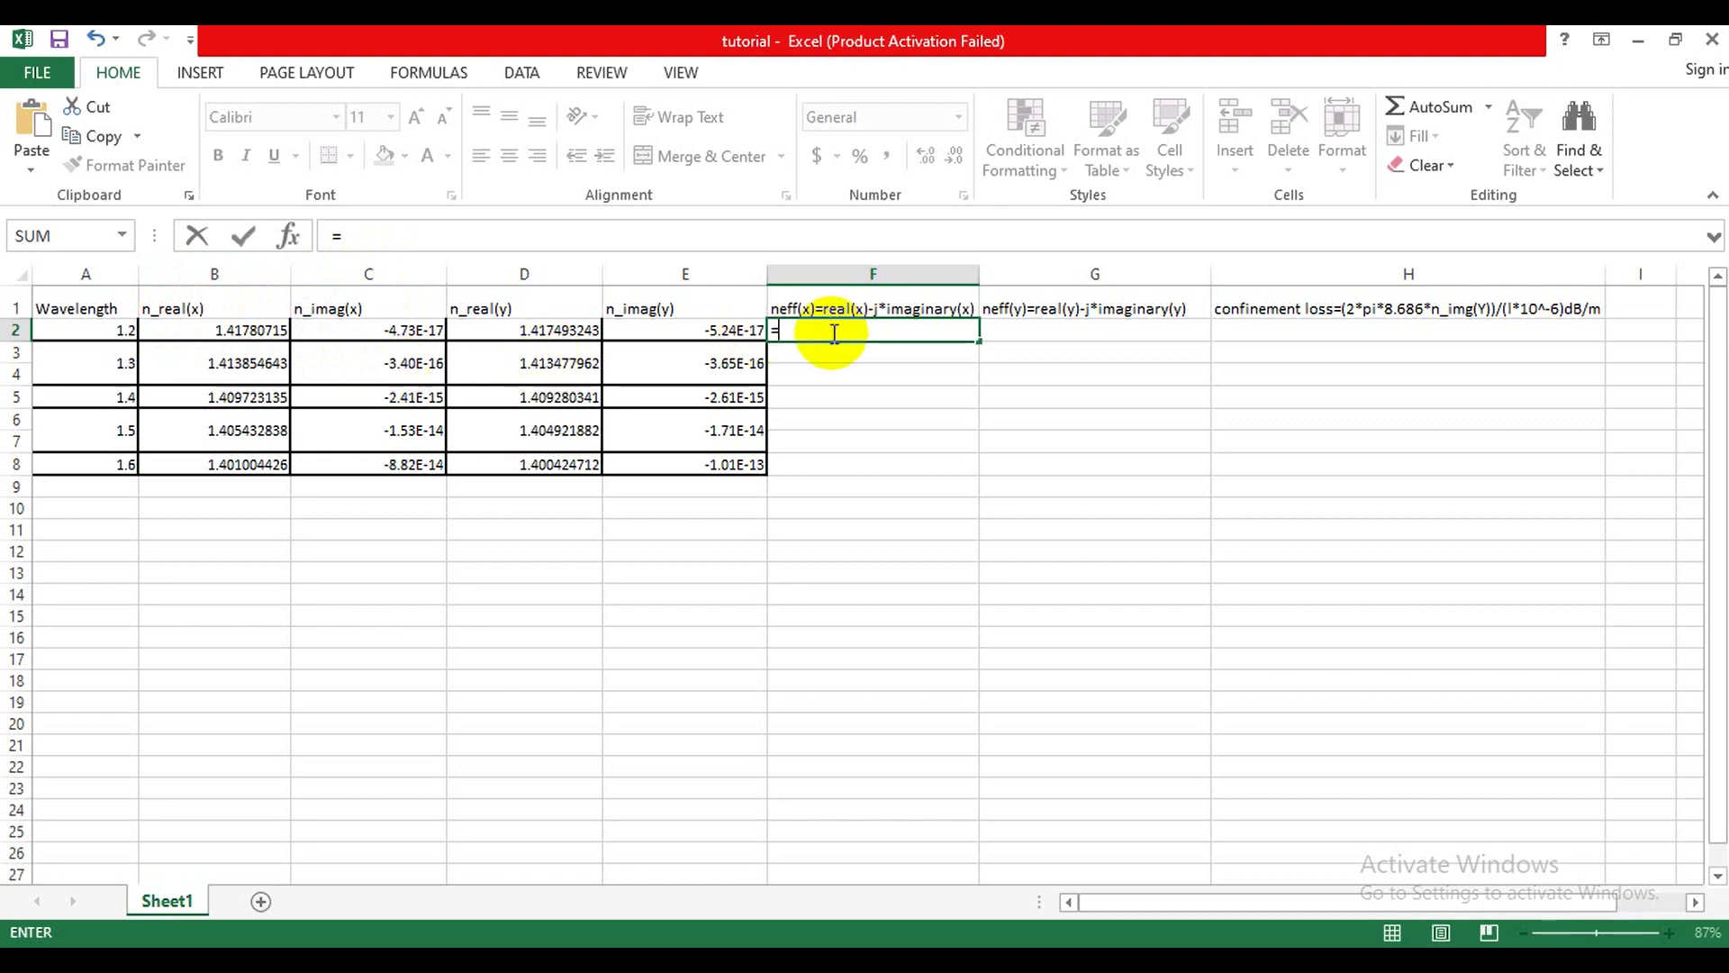
type("B2")
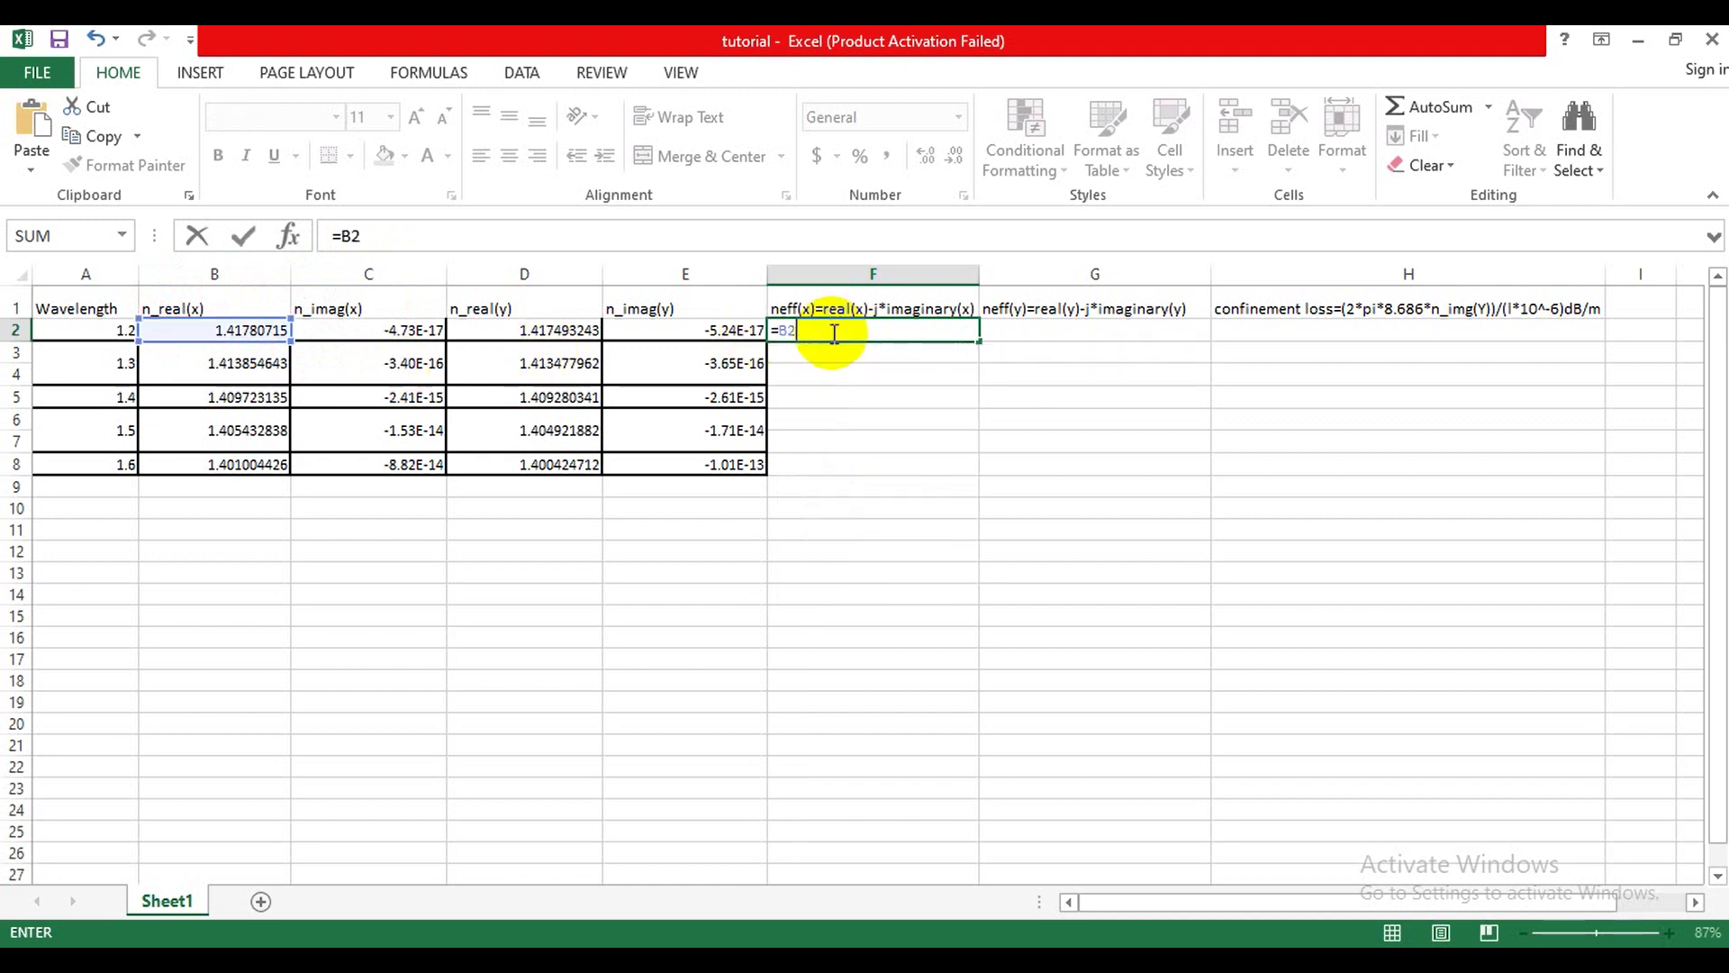
type("-I")
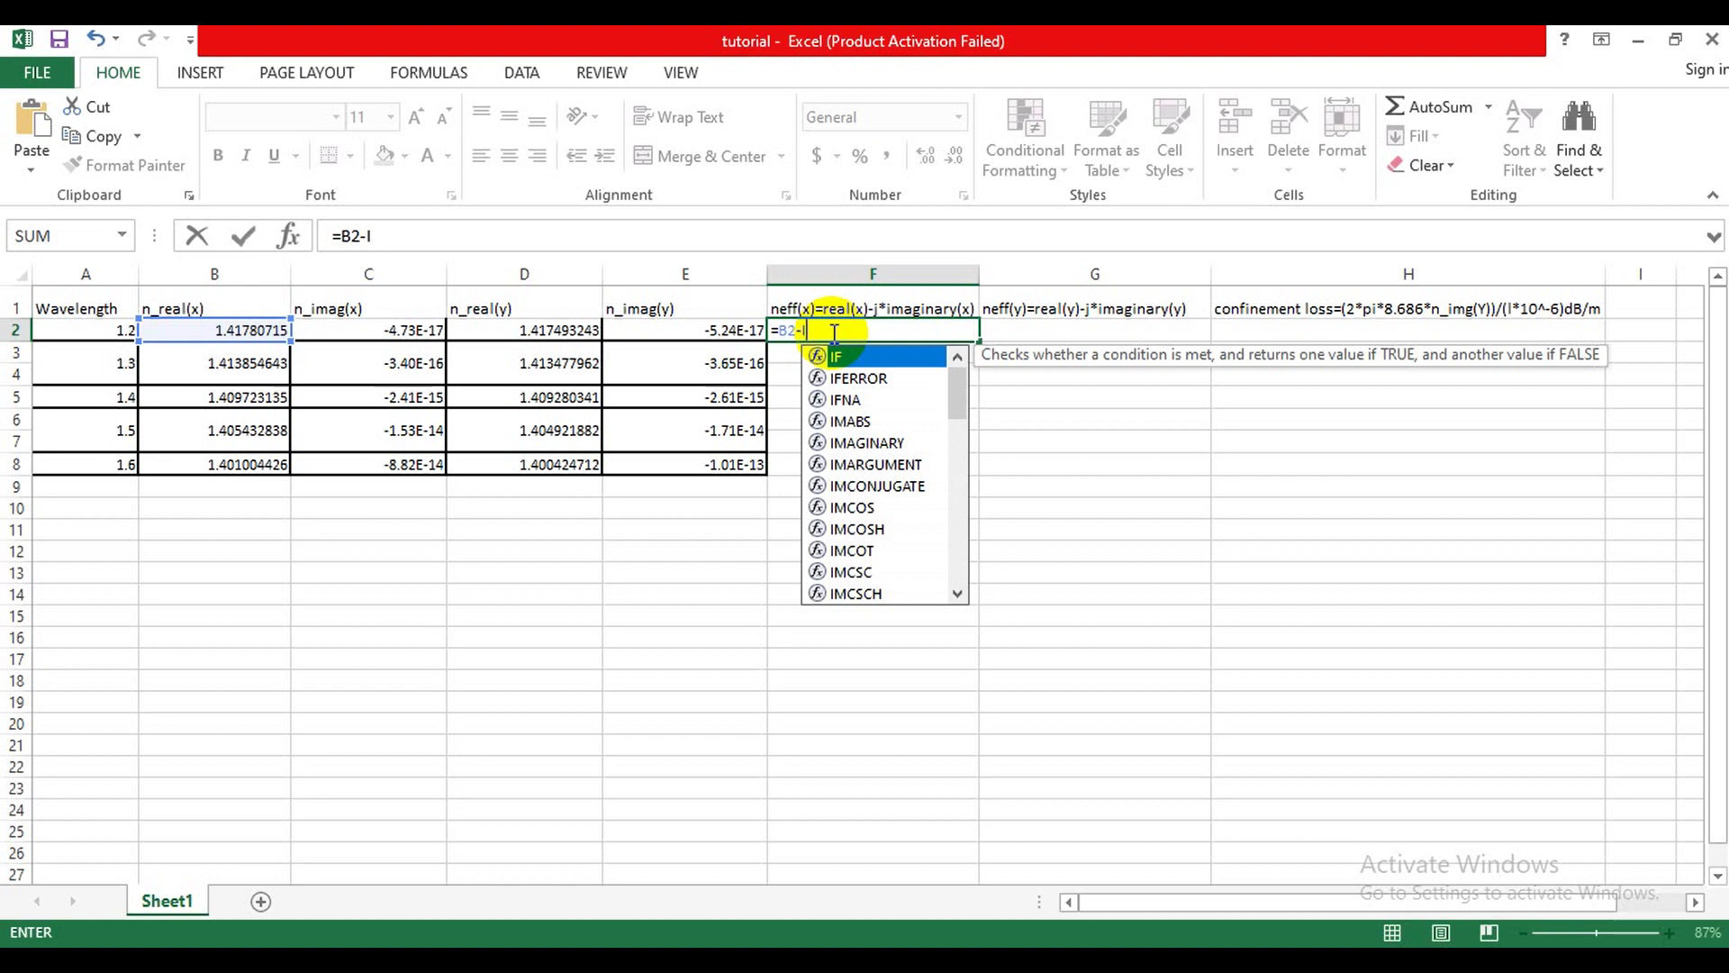
type("C2")
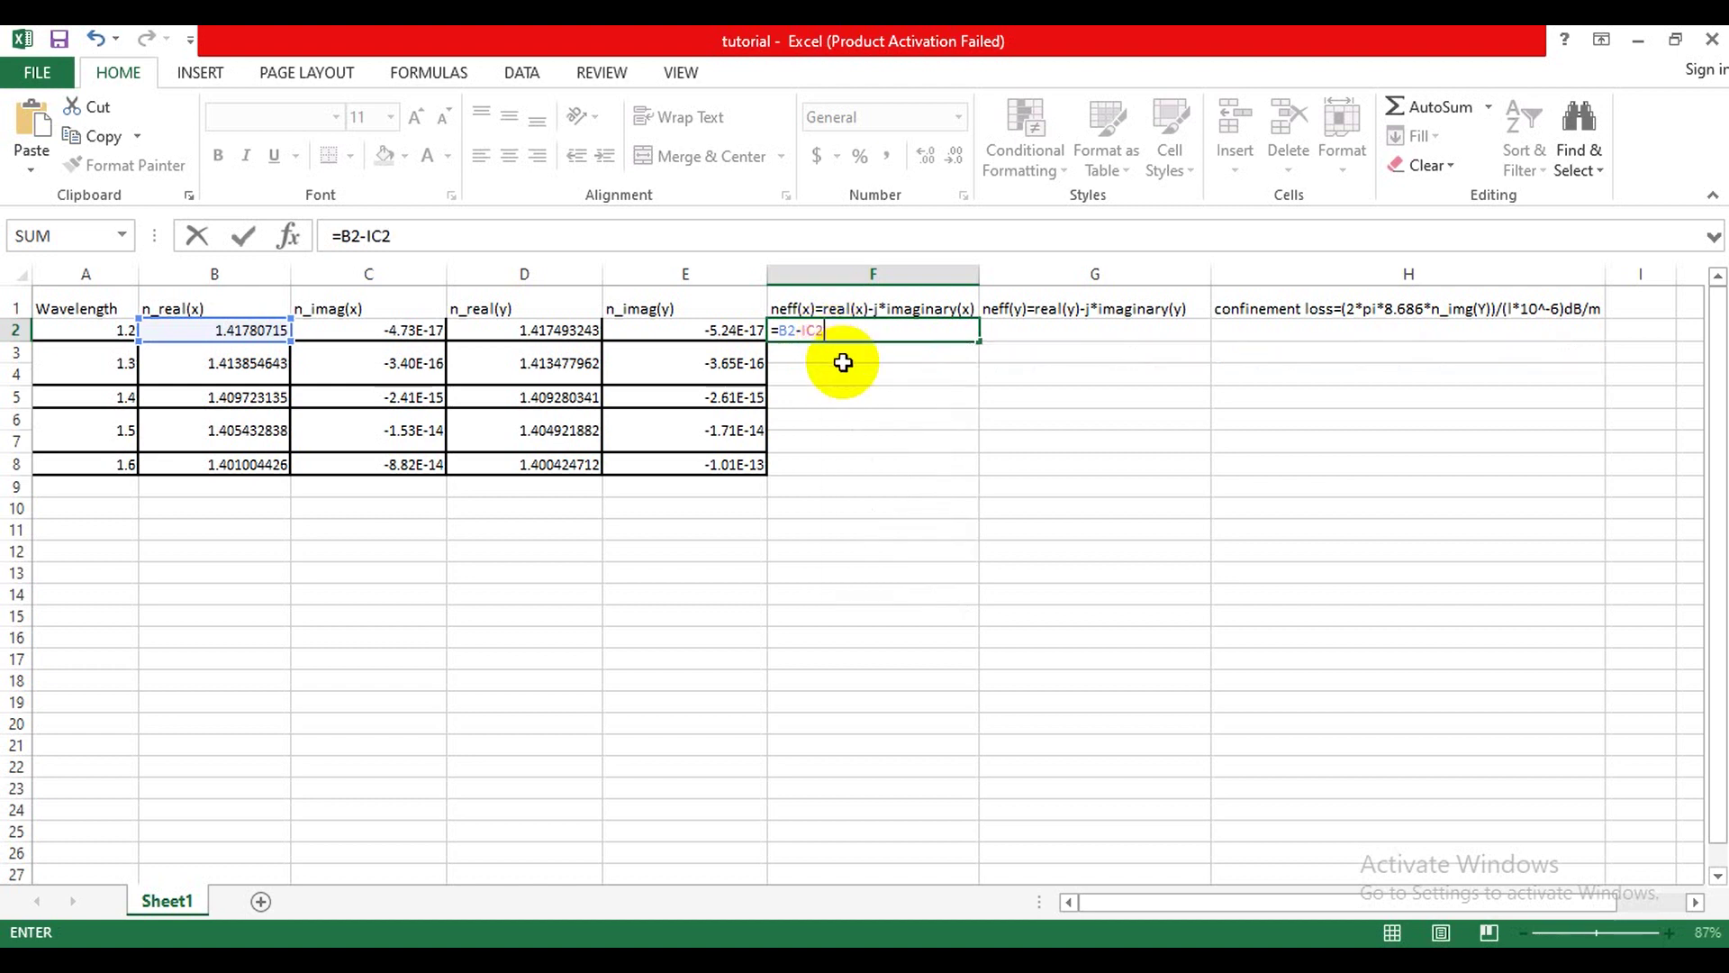
key("Return")
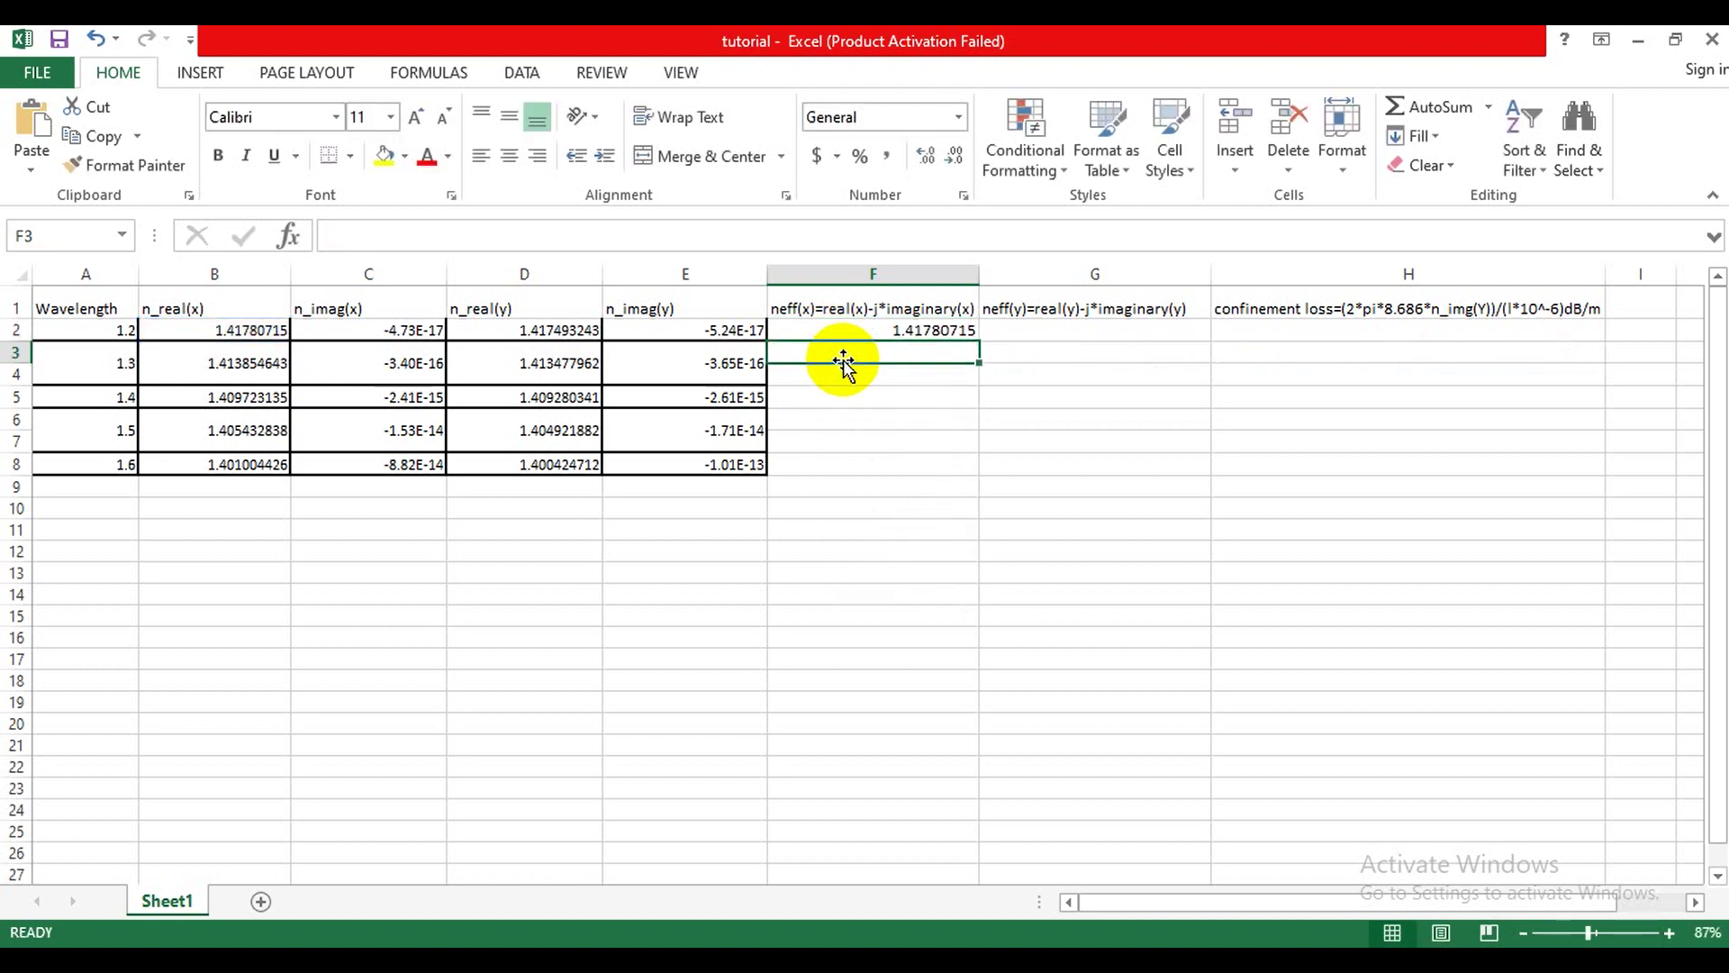
left_click(925, 330)
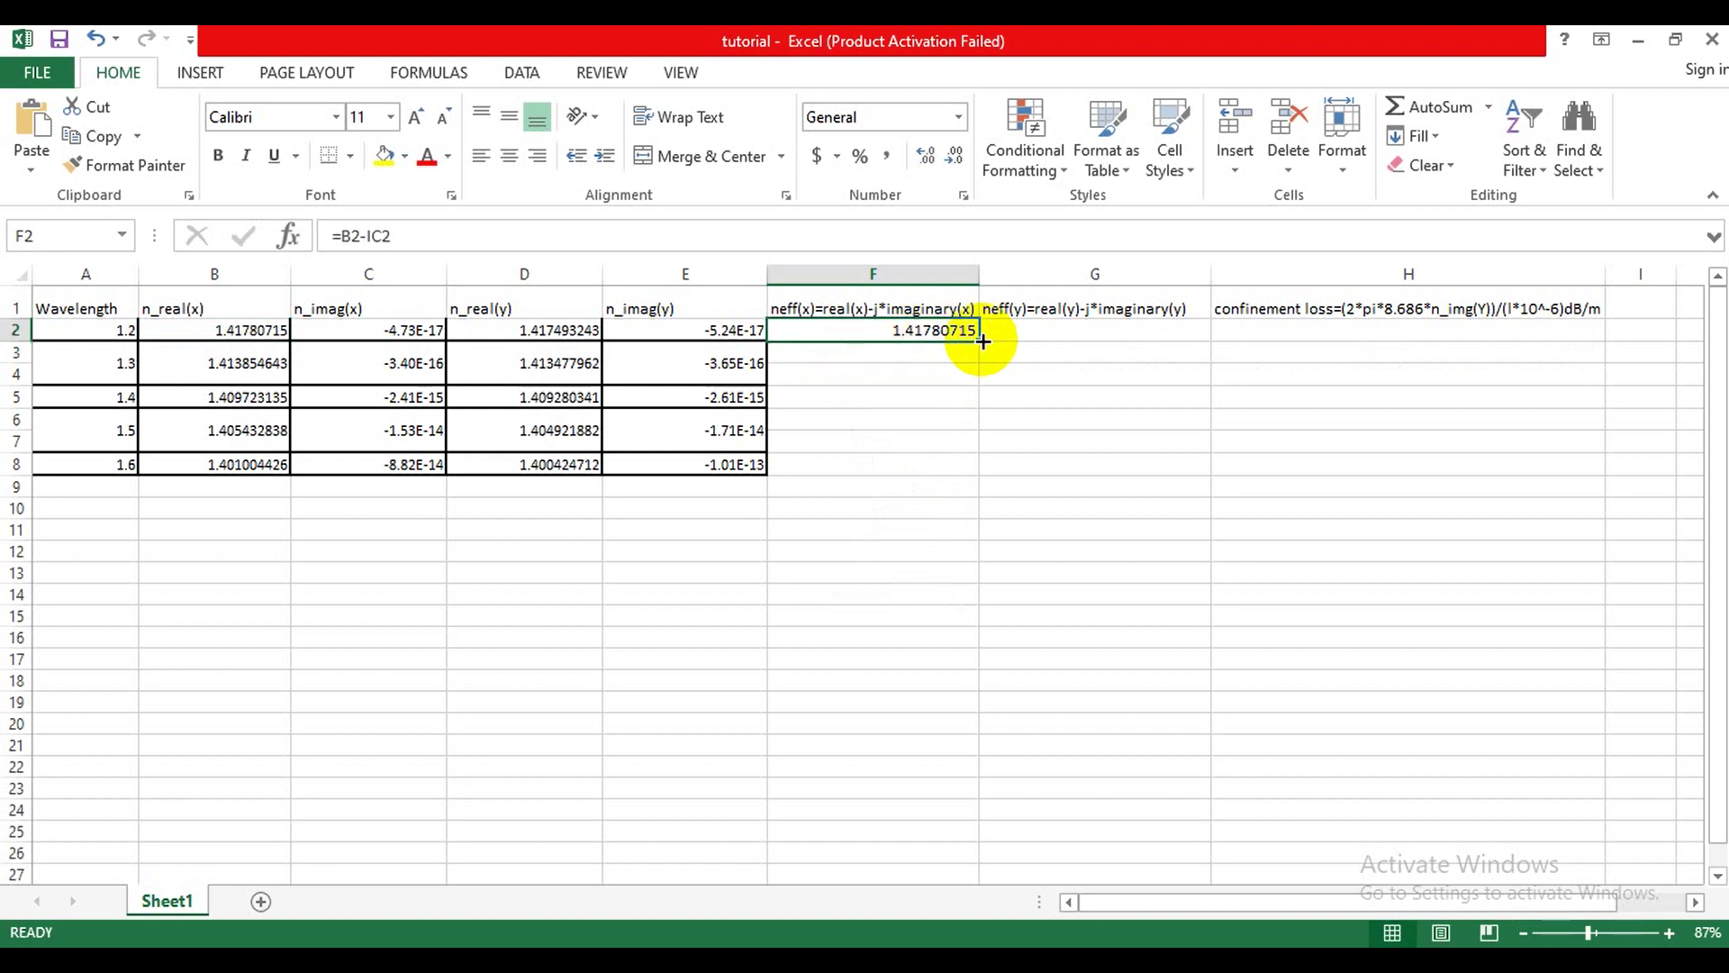
left_click_drag(980, 343, 978, 479)
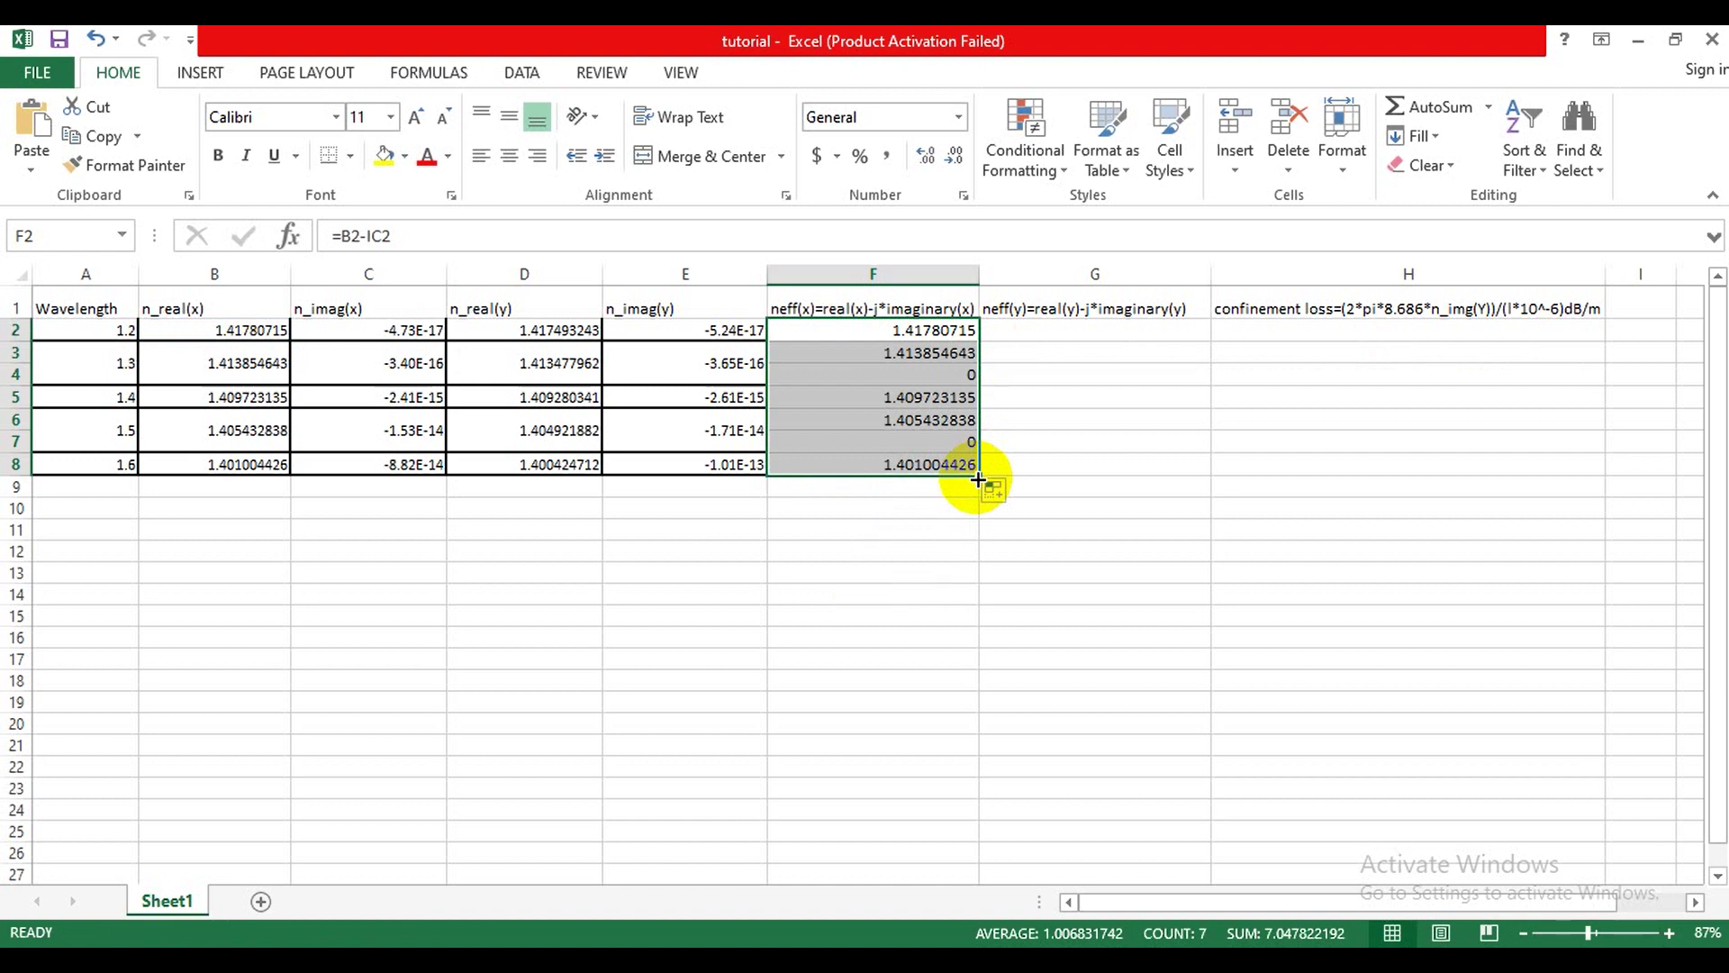
Step: Enter the formula =D2-IE2 in cell G2 of the neff(y) column
left_click(1090, 329)
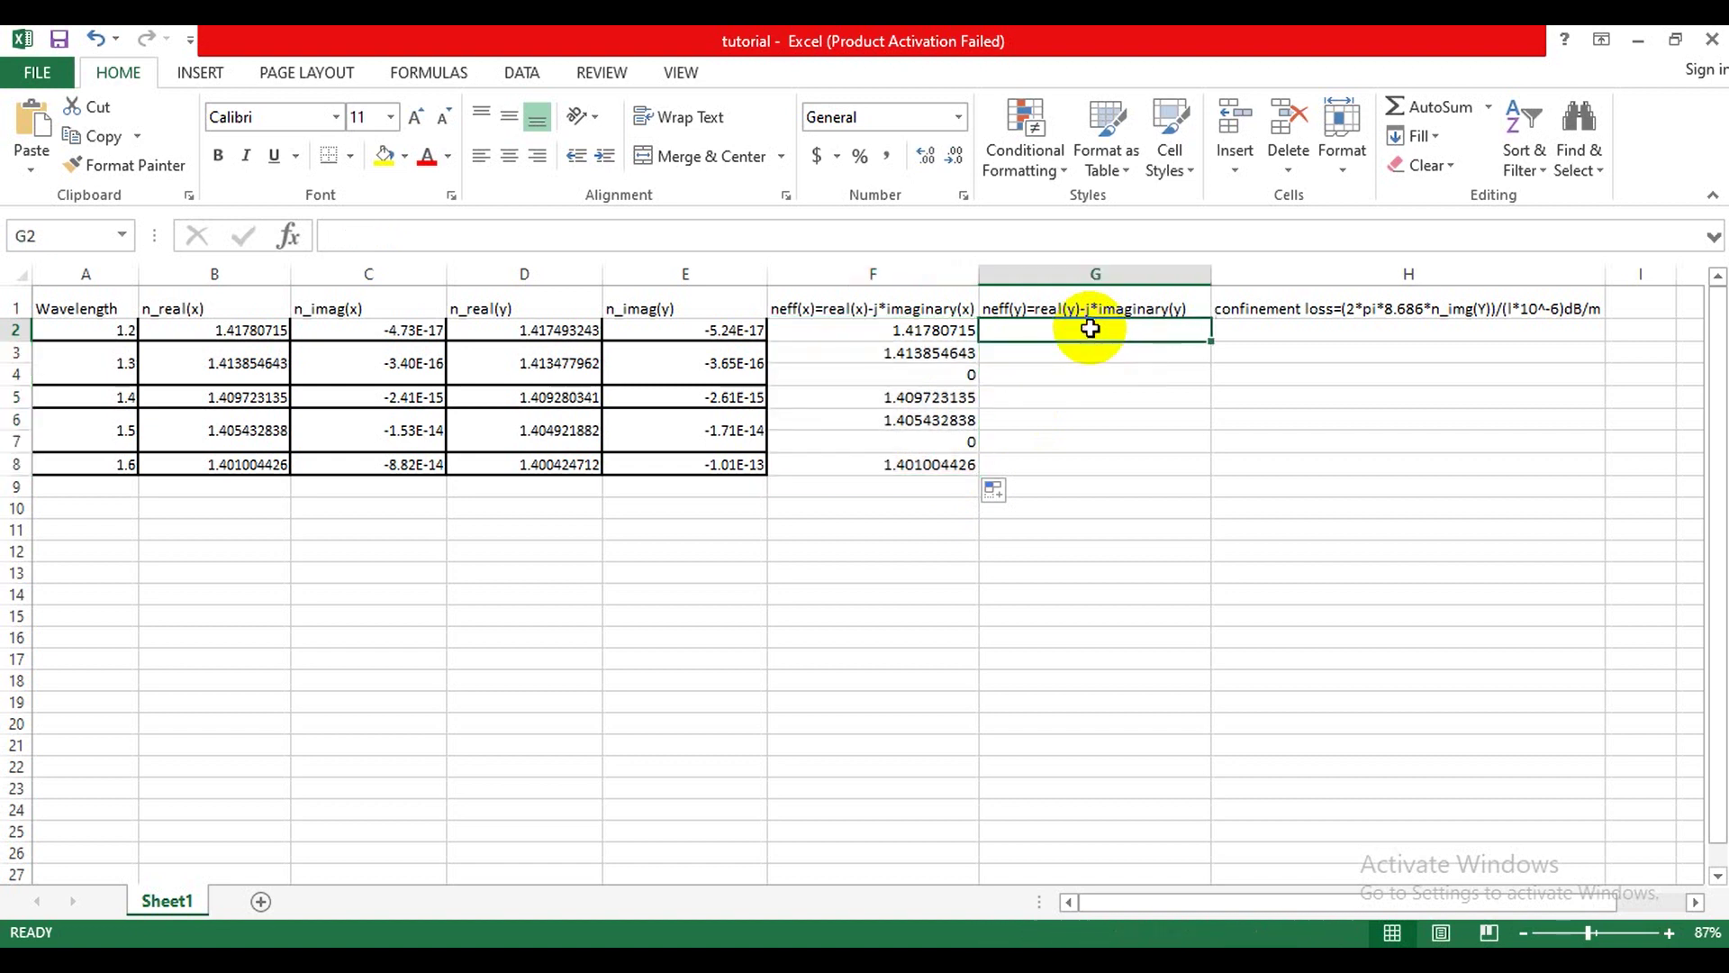
type("=")
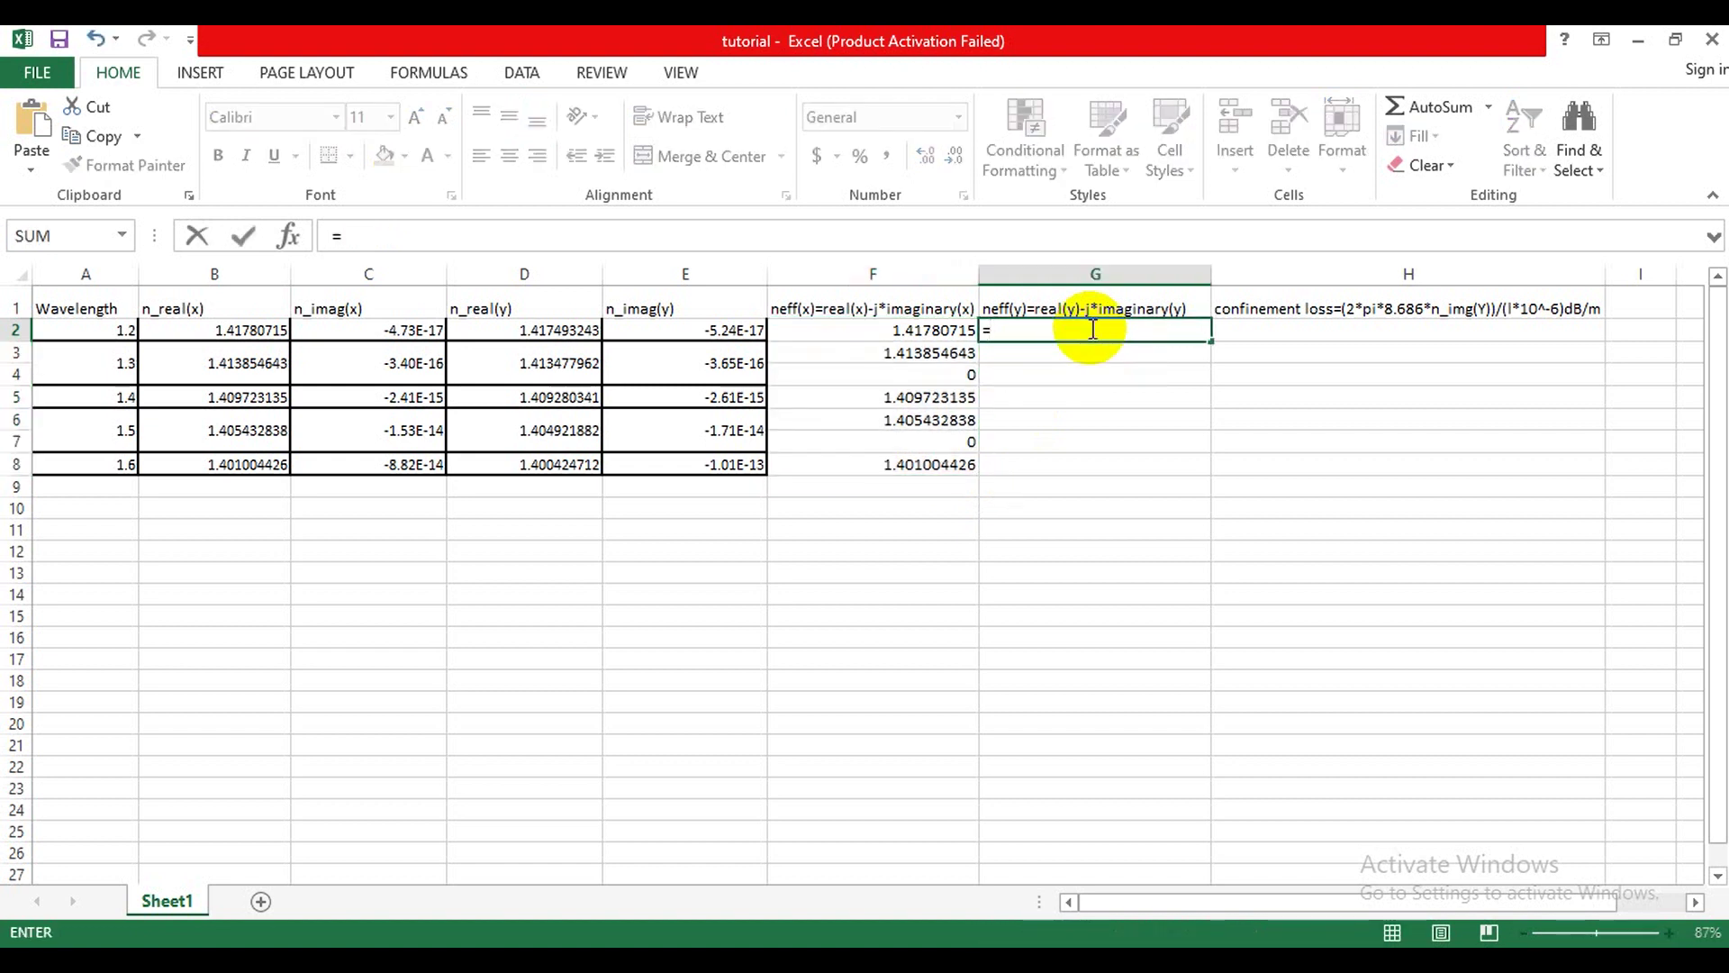
type("D2-I")
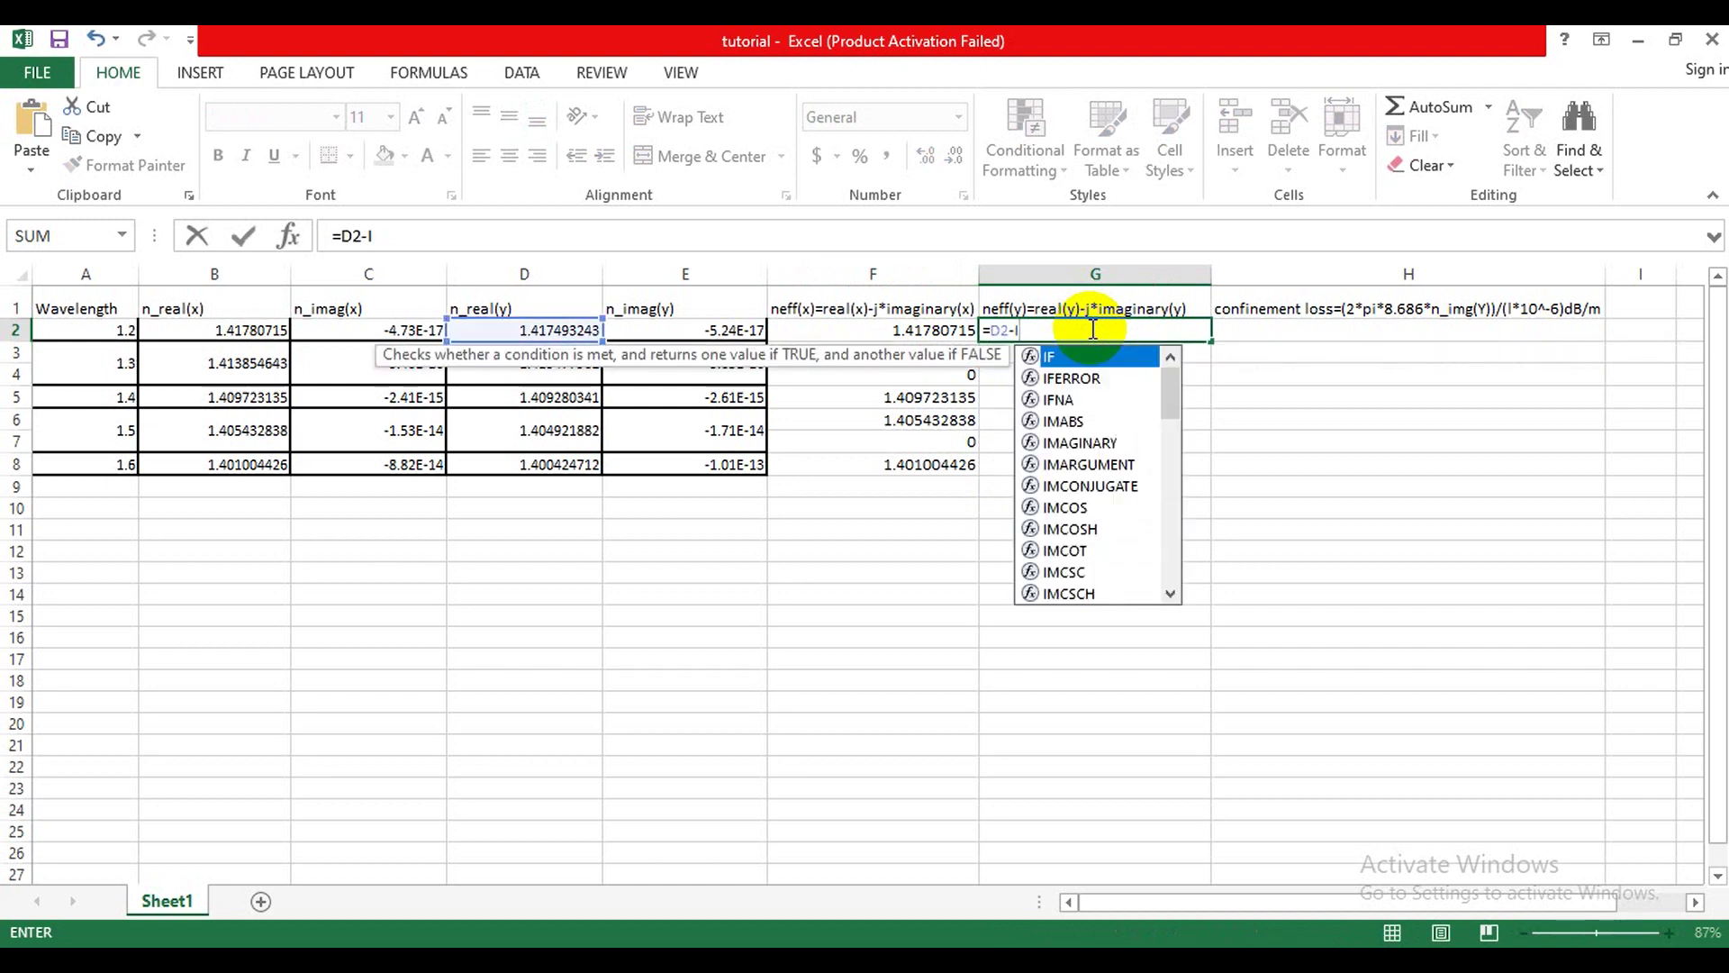
type("E")
key("BackSpace")
key("BackSpace")
type("E2")
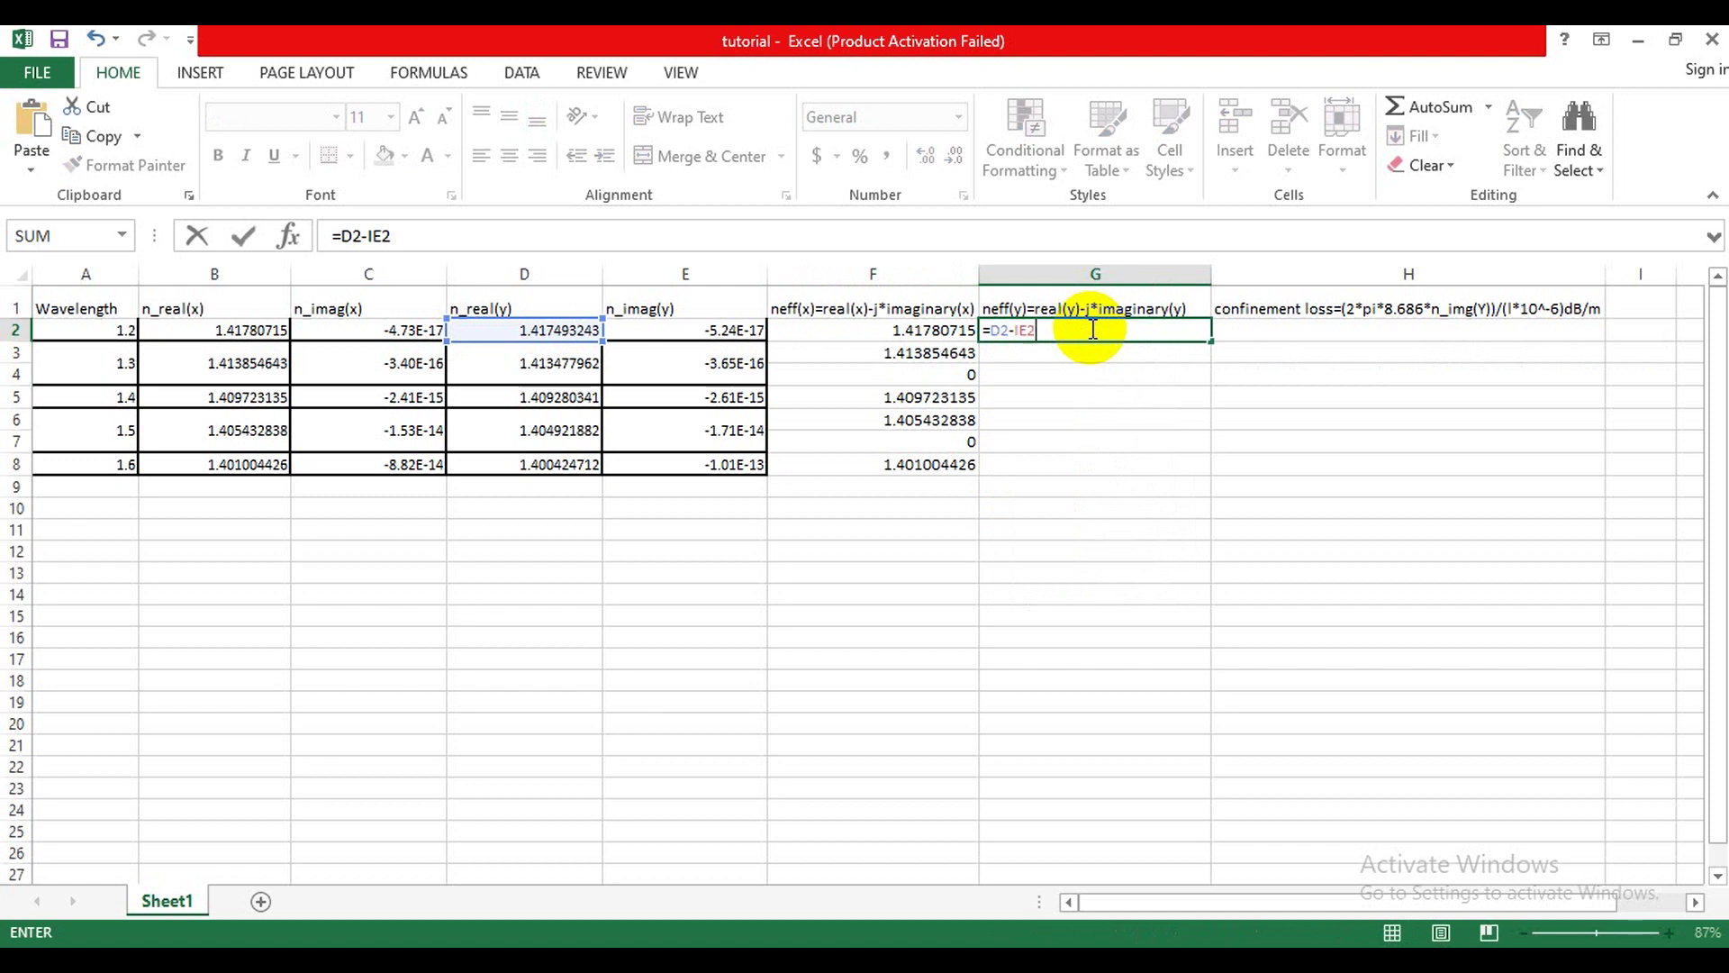
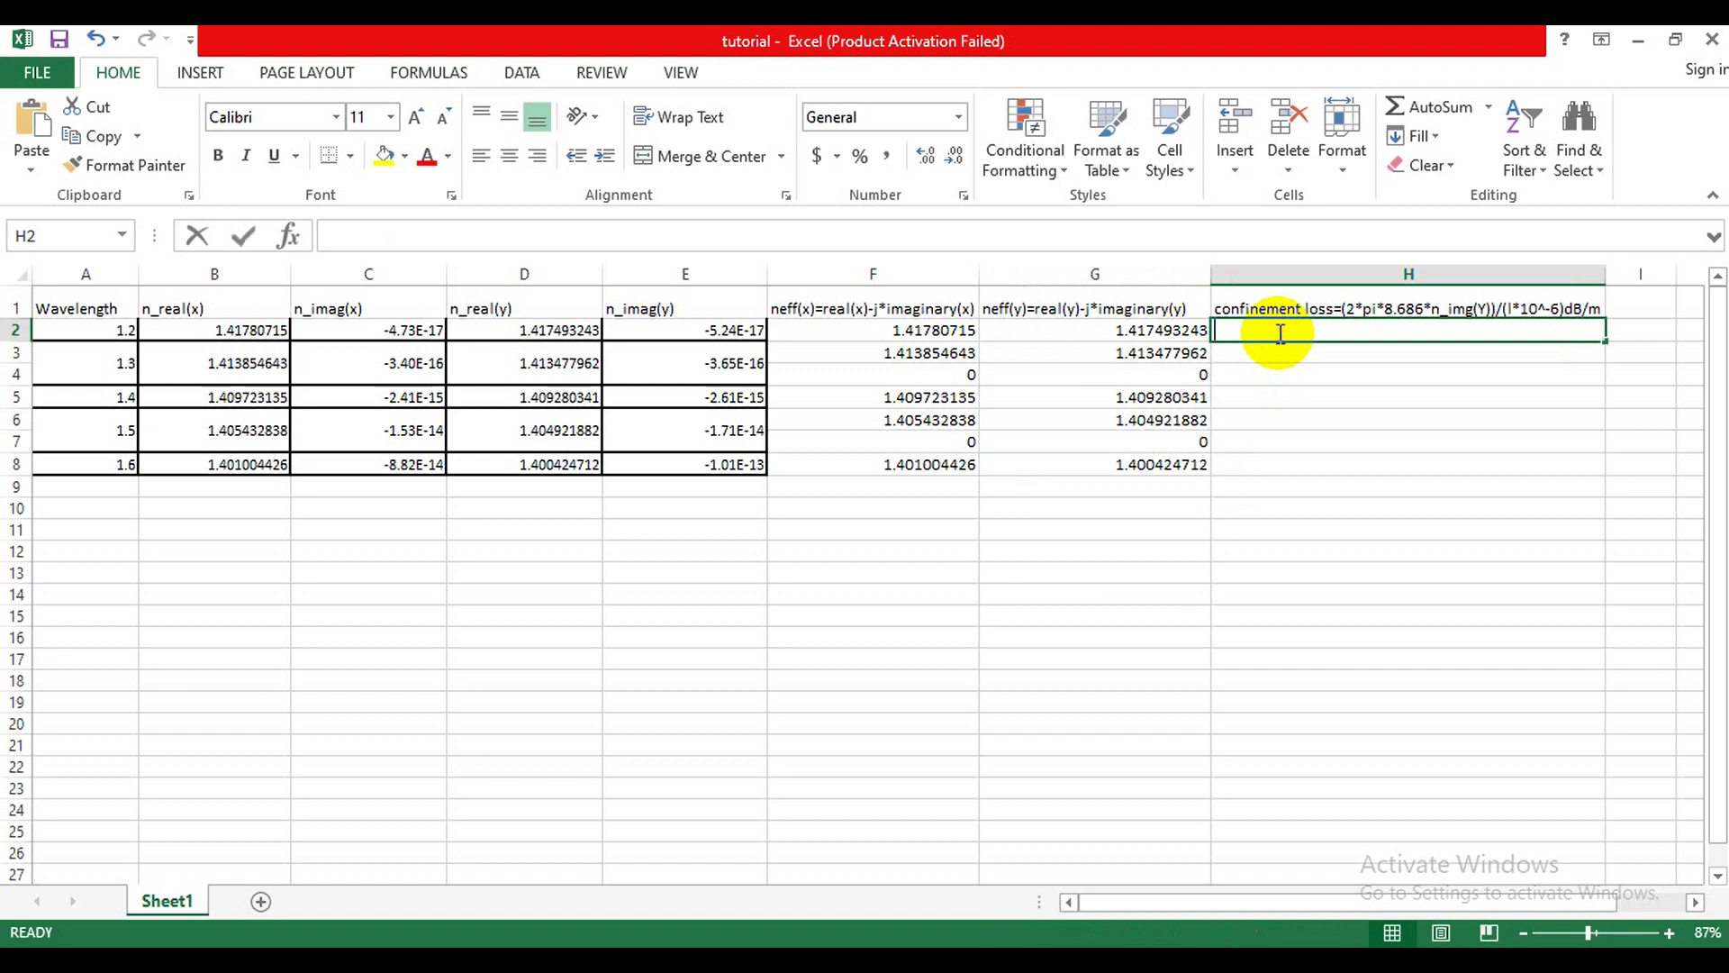
Step: Begin the confinement loss formula in cell H2 with =(2*3.1416*8.686*
double_click(1278, 333)
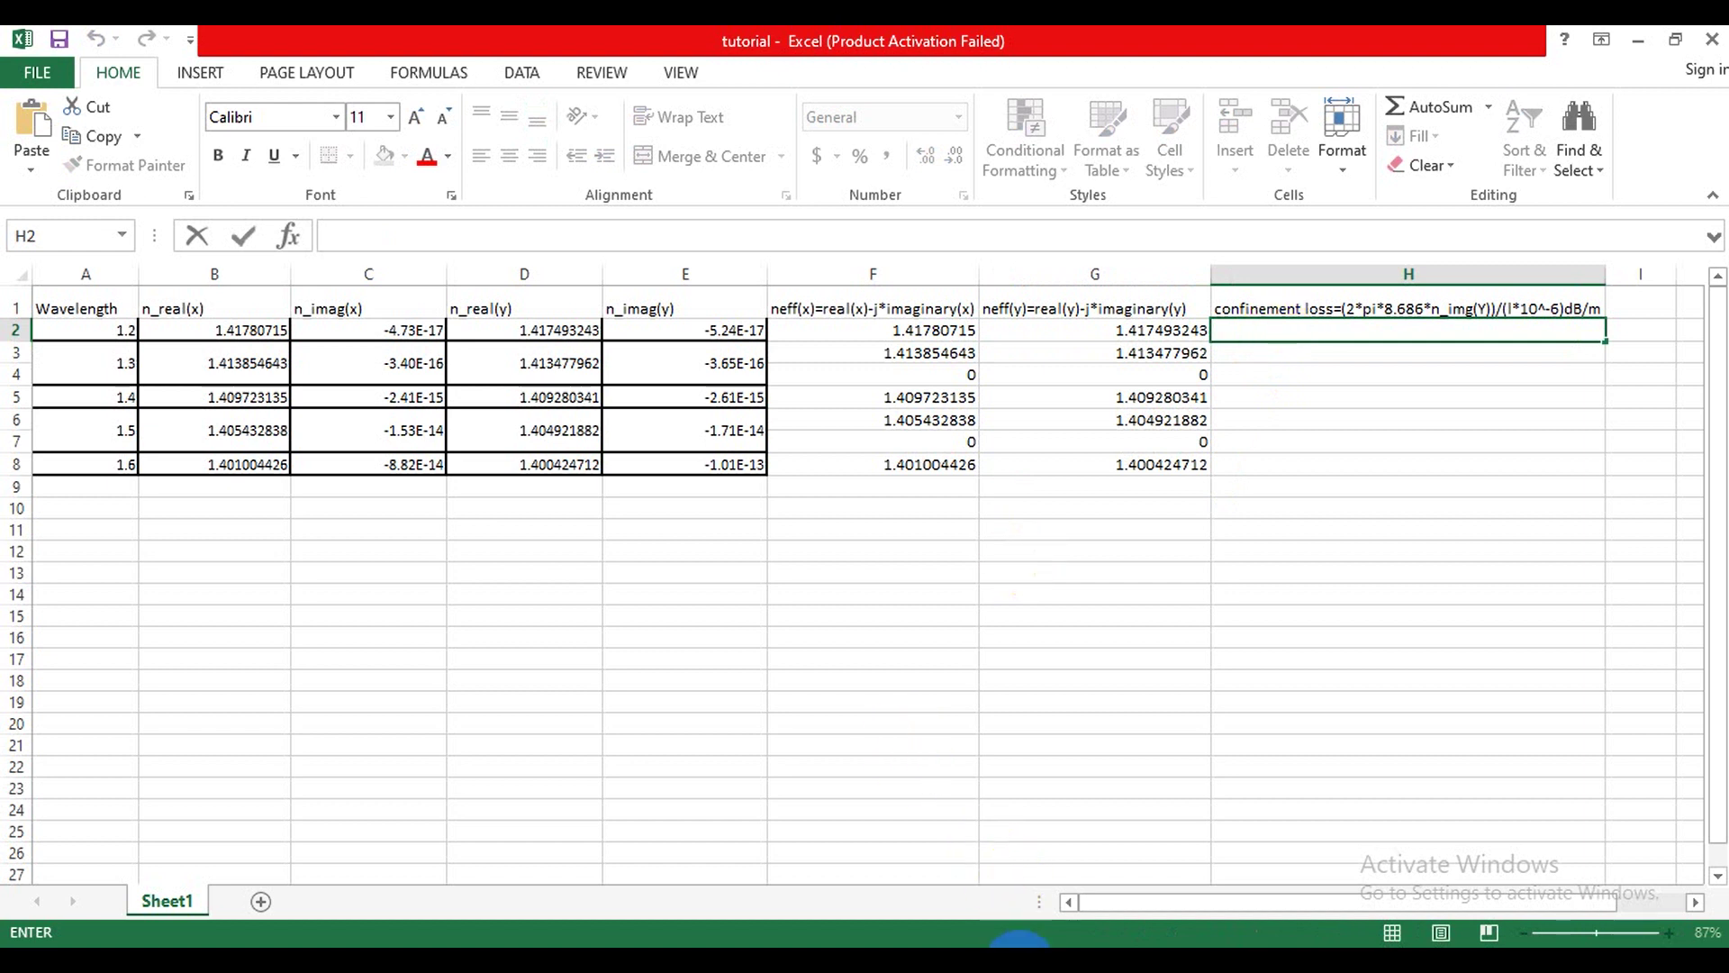
left_click(1020, 941)
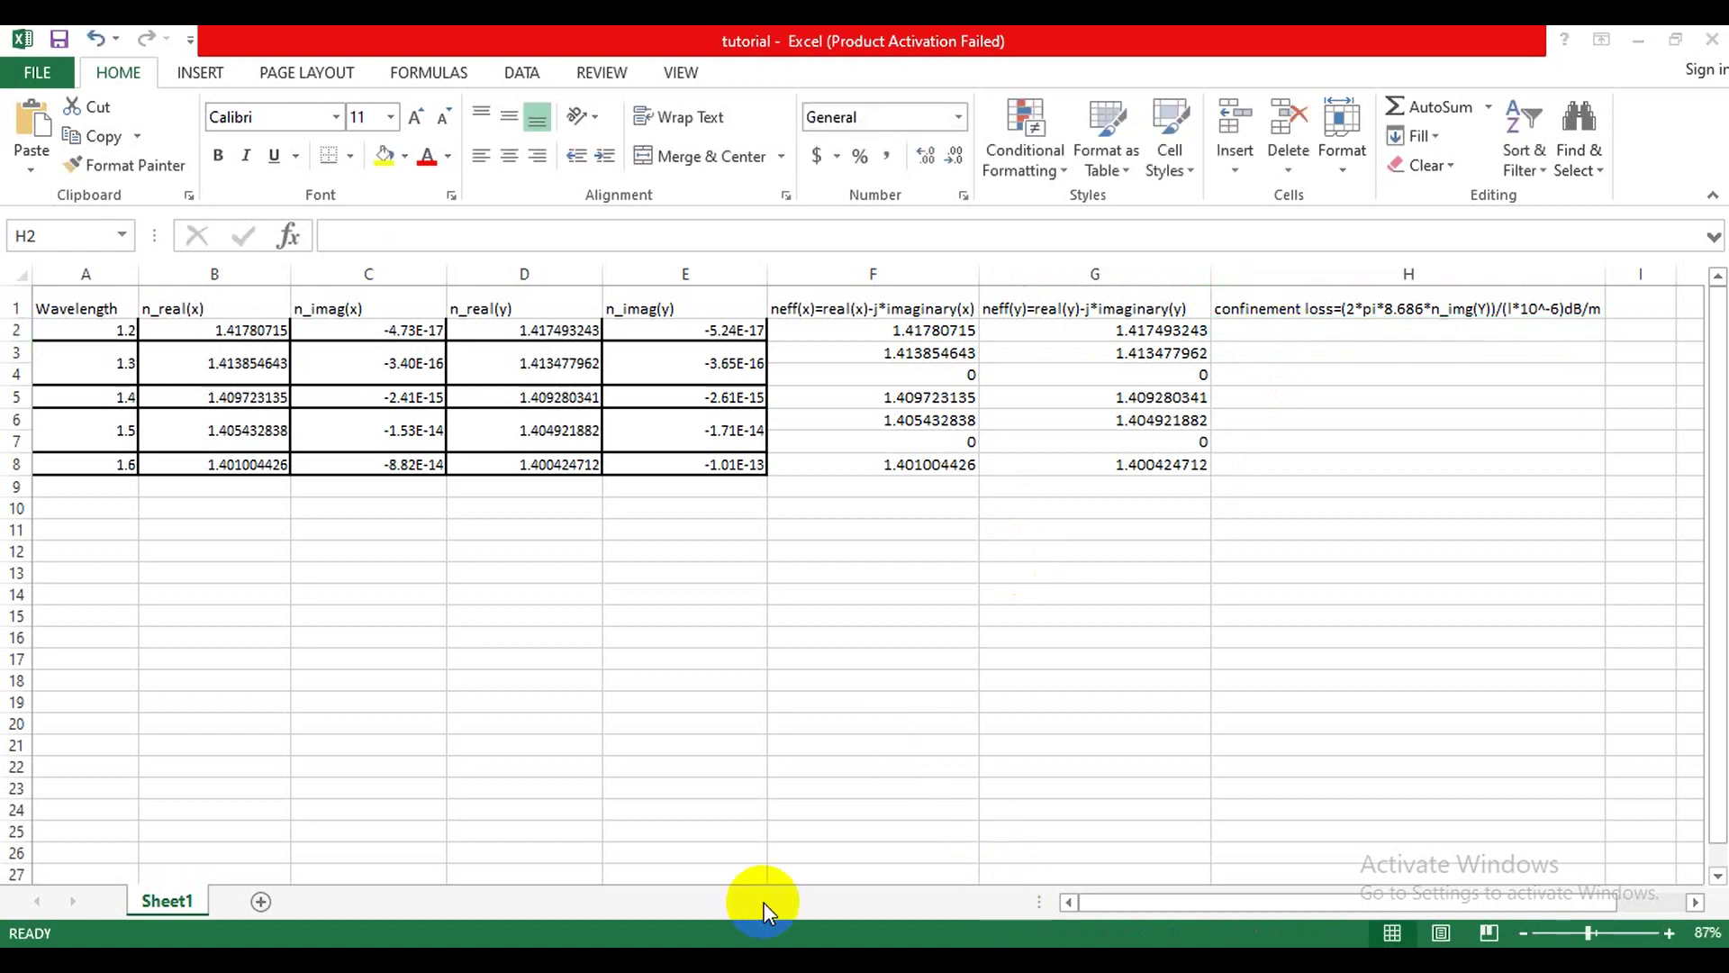
left_click(1346, 329)
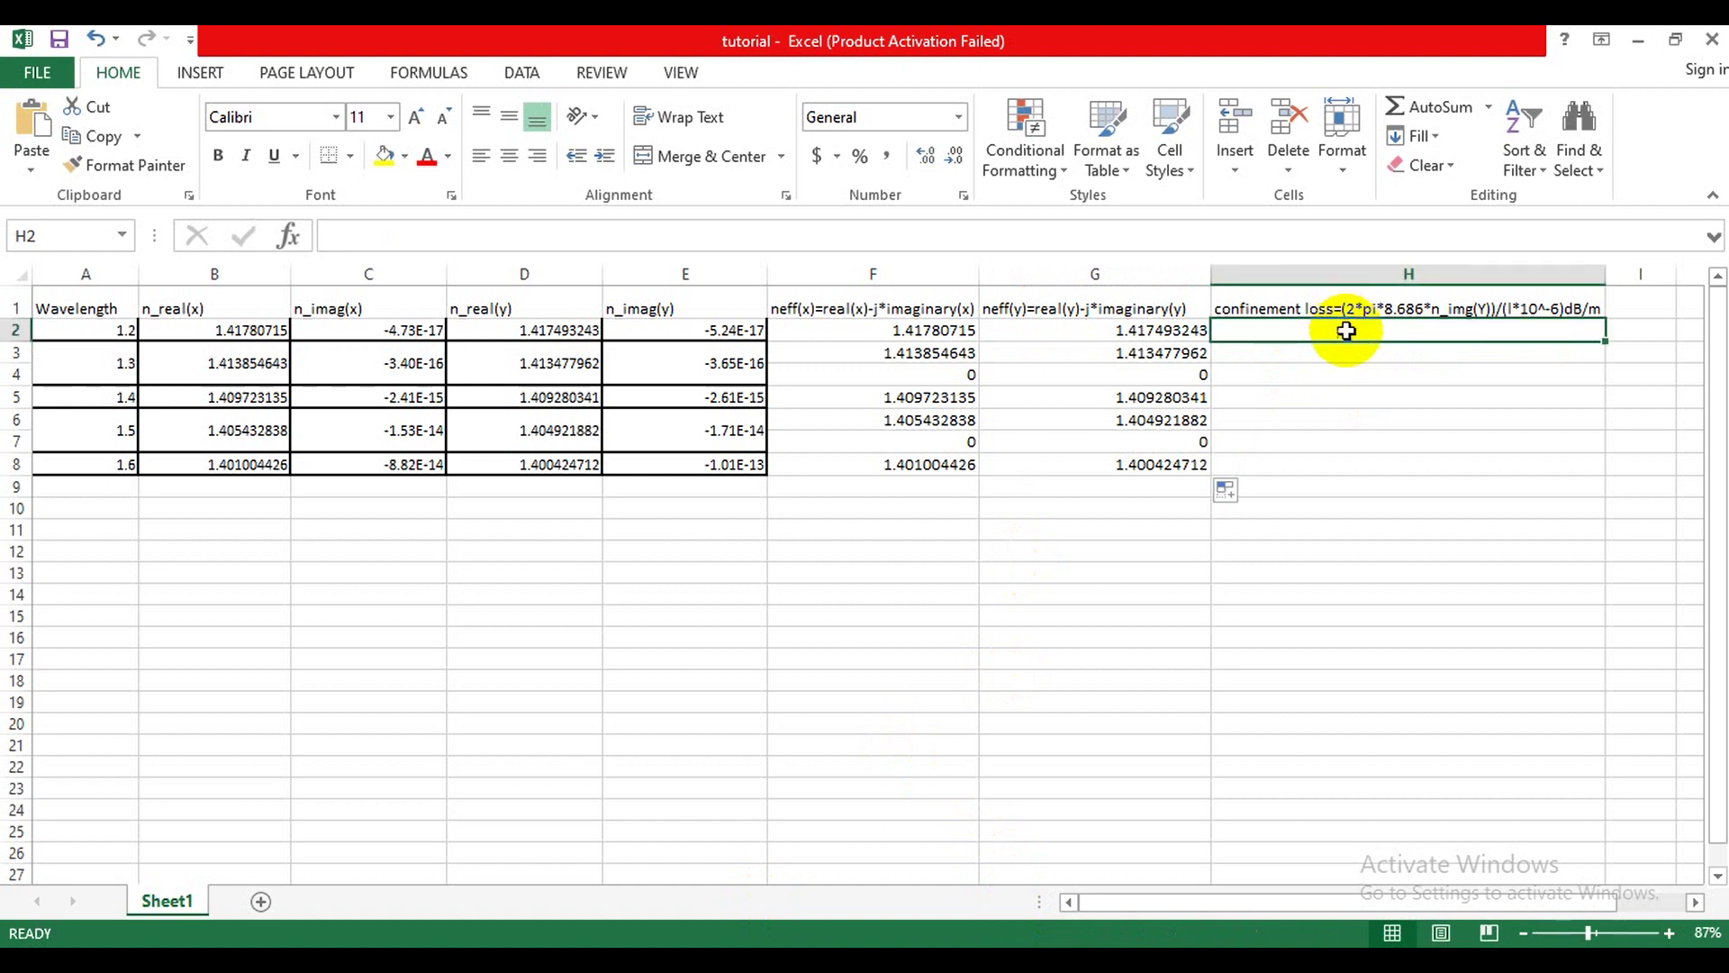
type("=")
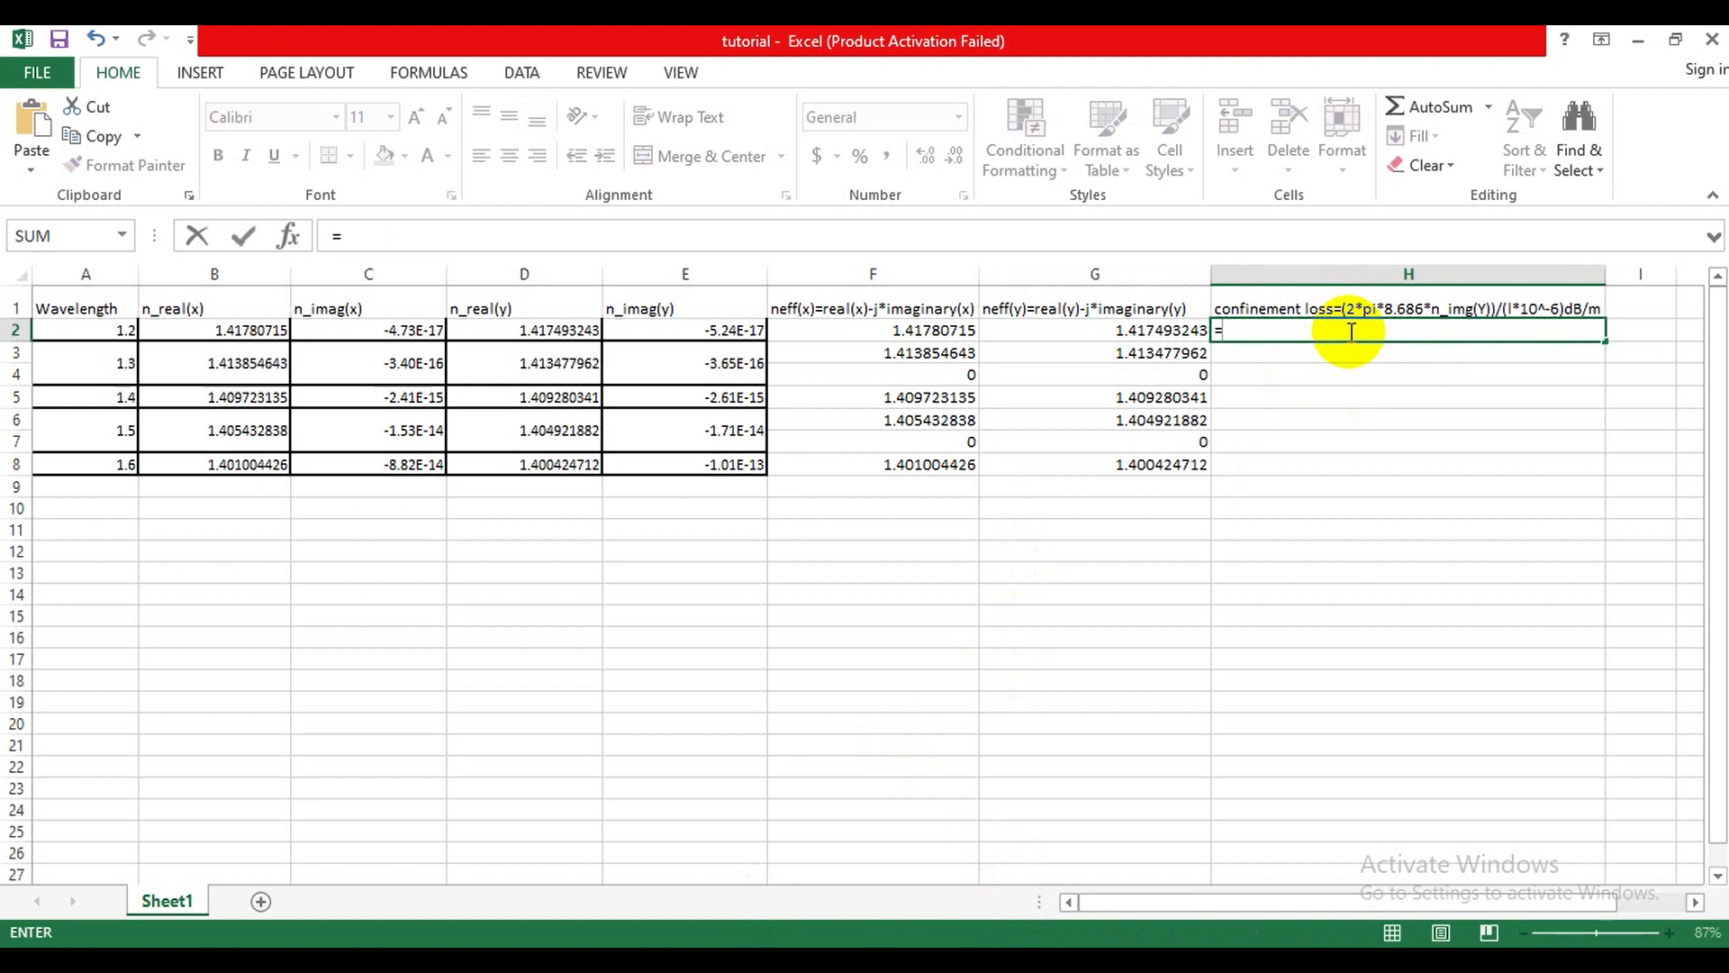
type("(2*3")
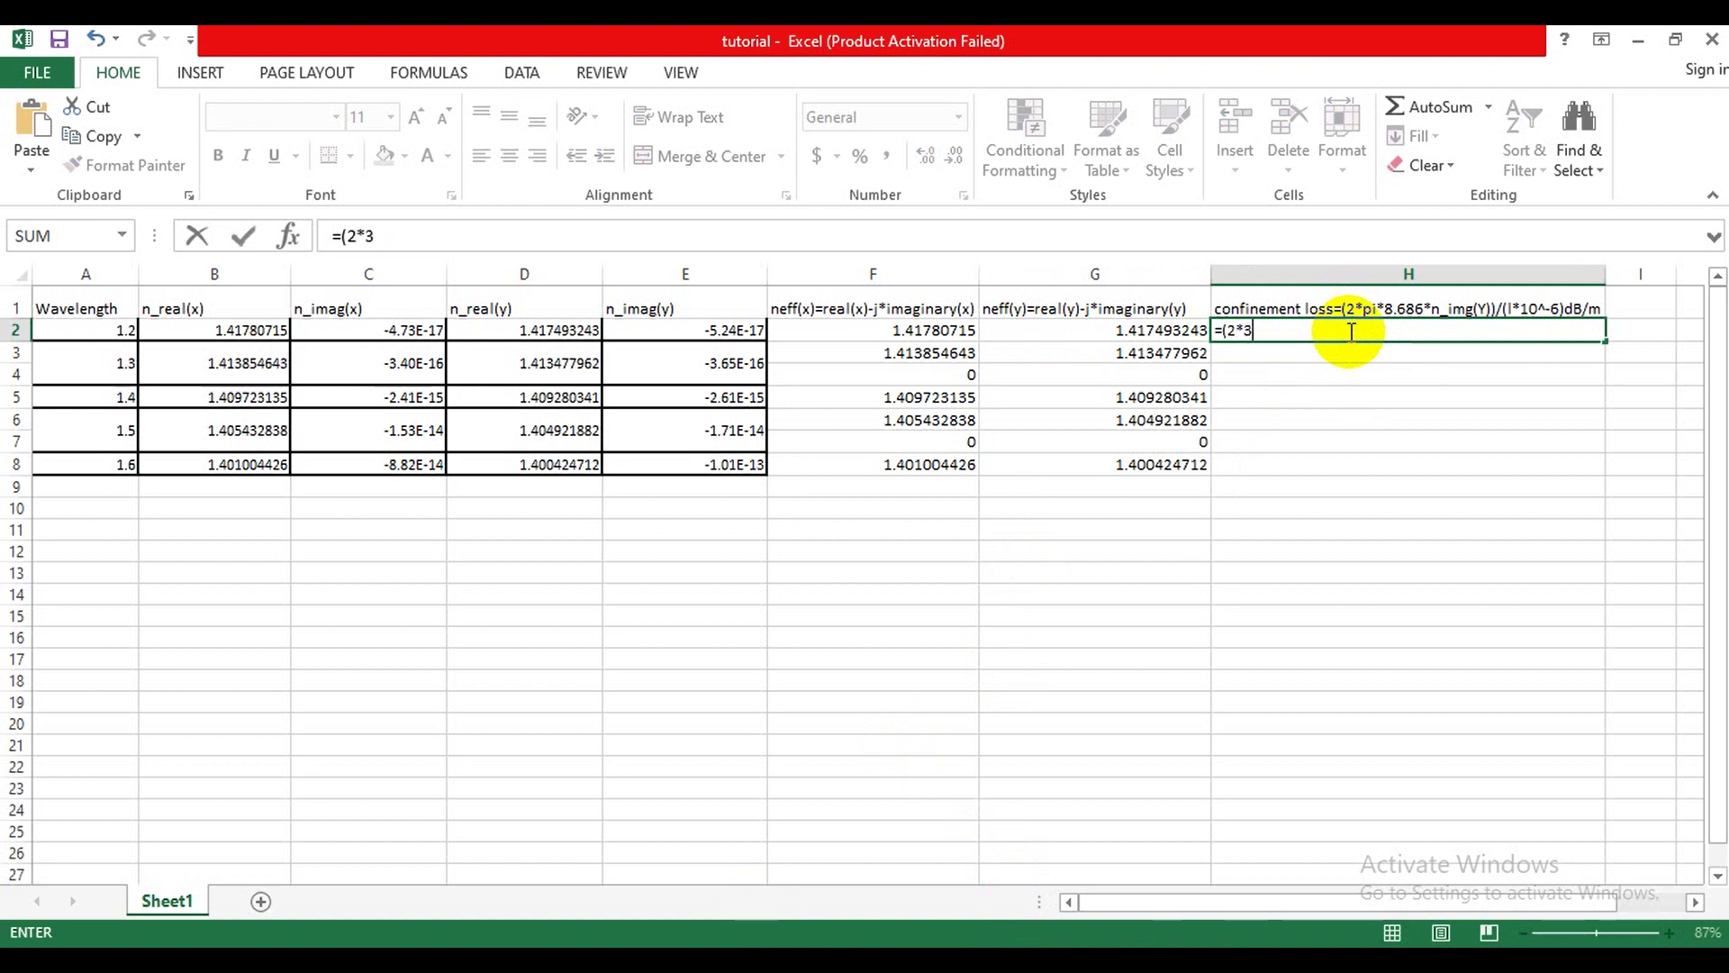
type(".1416")
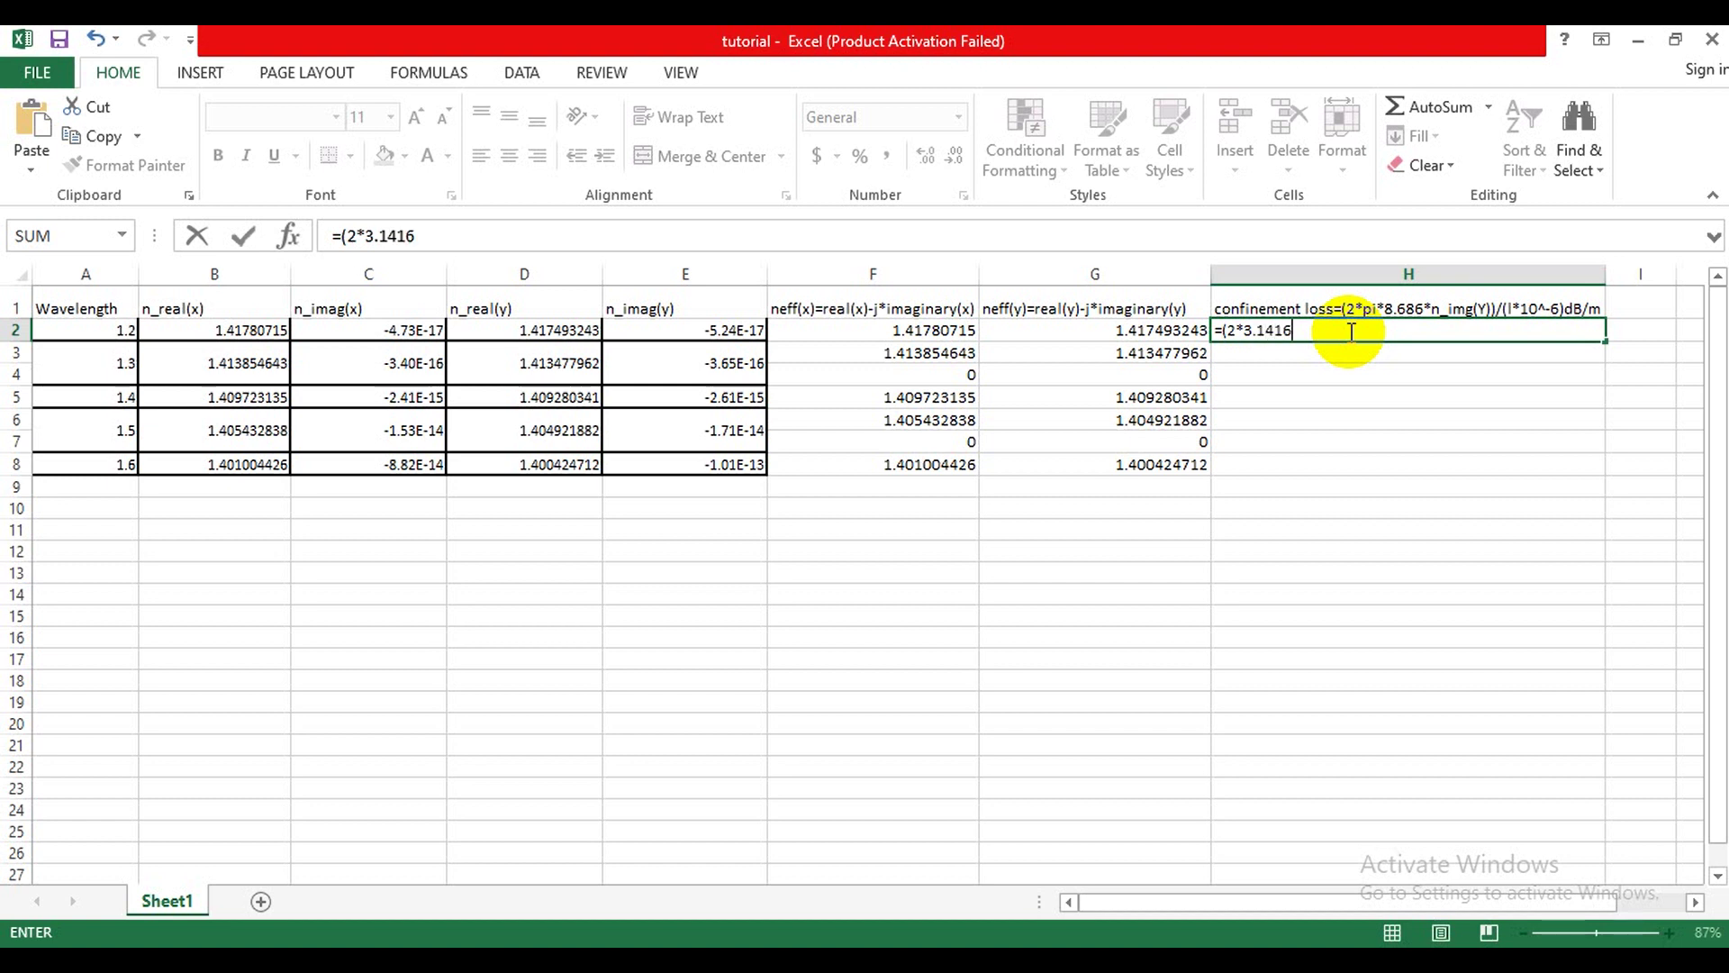
type("*8.686*")
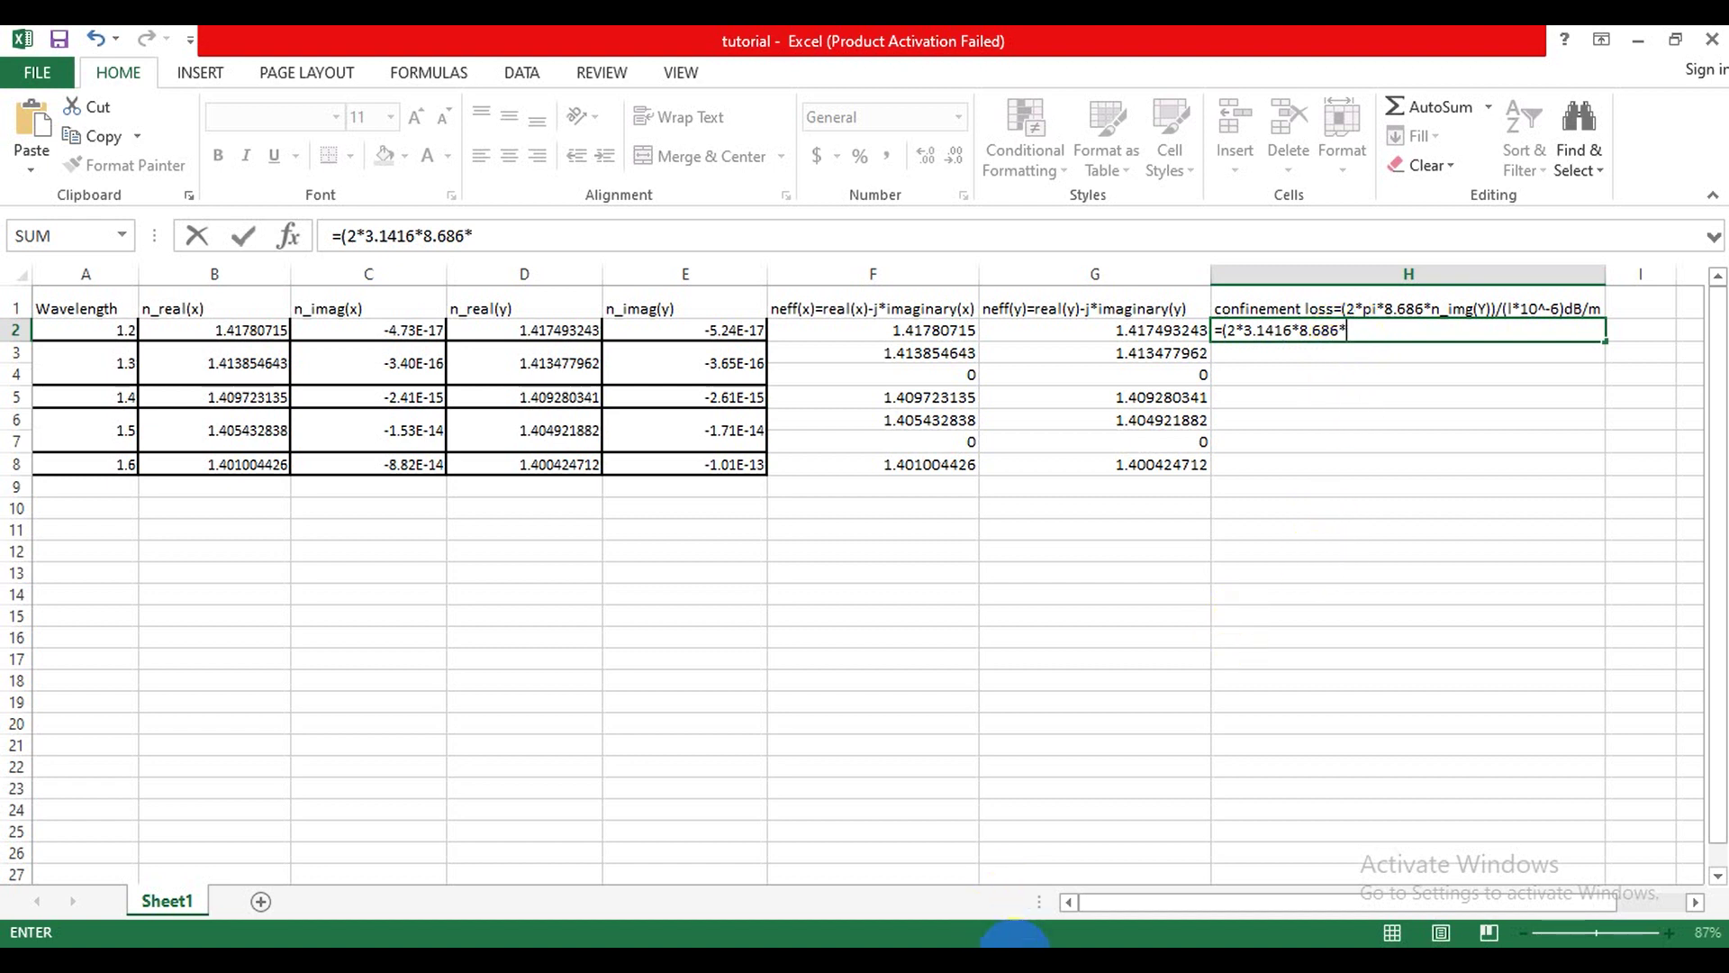
Step: Complete the numerator of the H2 formula with the parenthesized reference (D2) and a closing parenthesis
left_click(1016, 936)
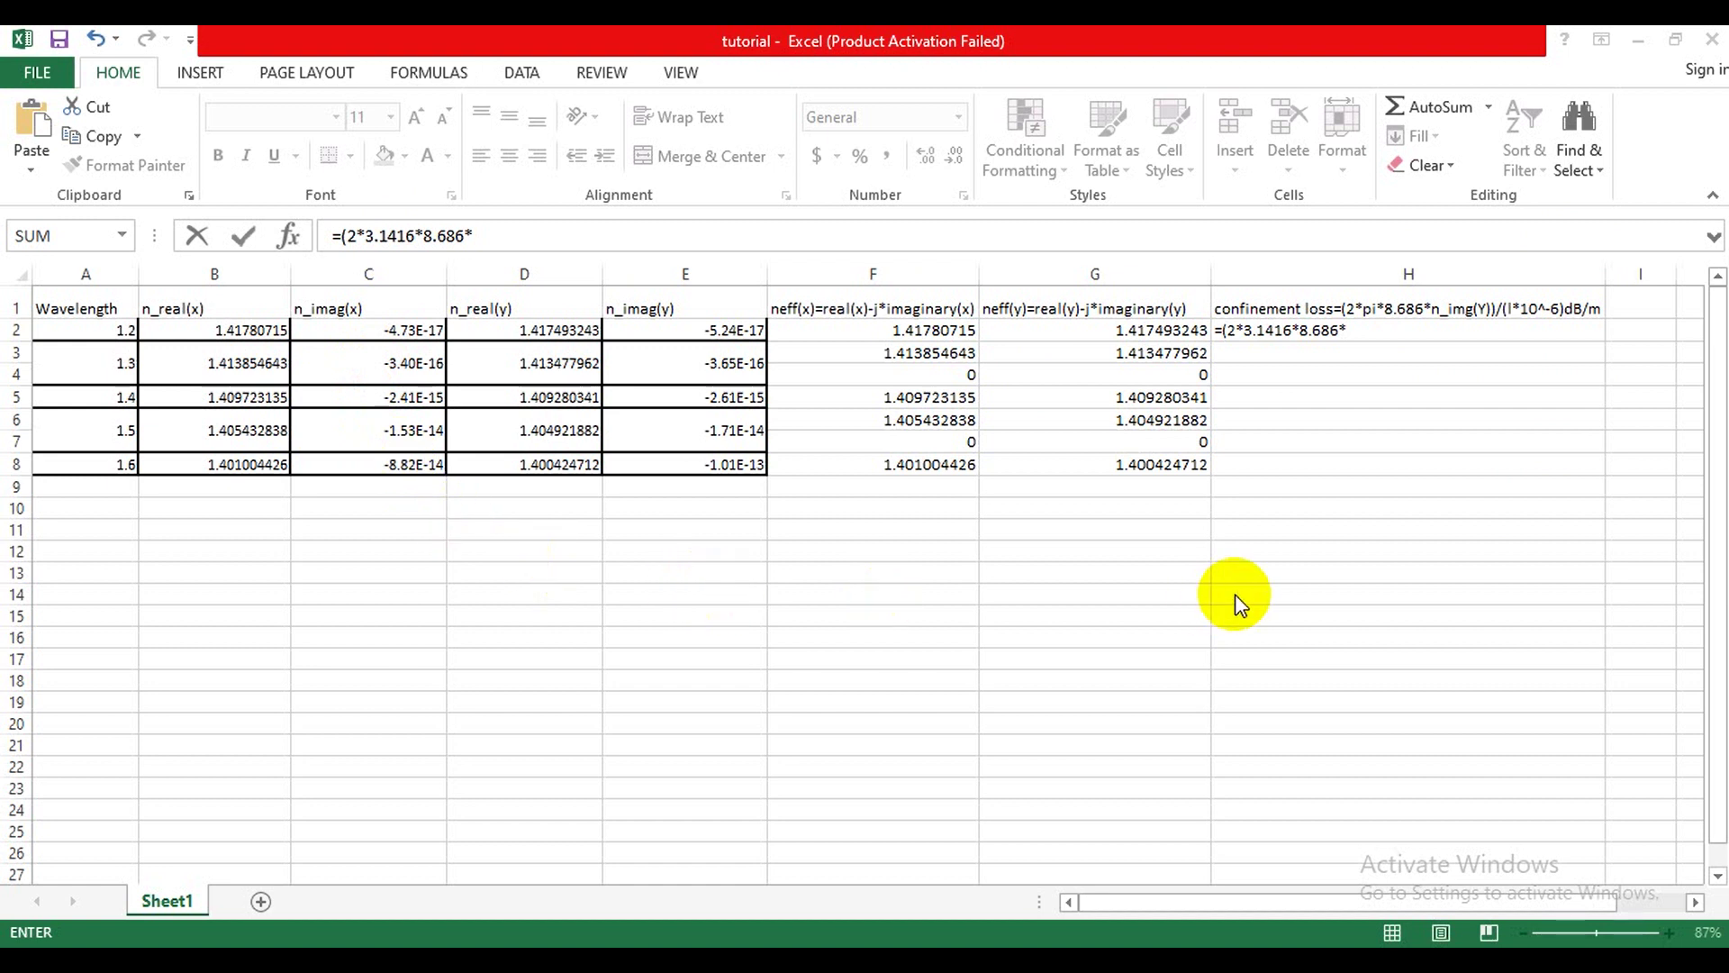
left_click(1362, 331)
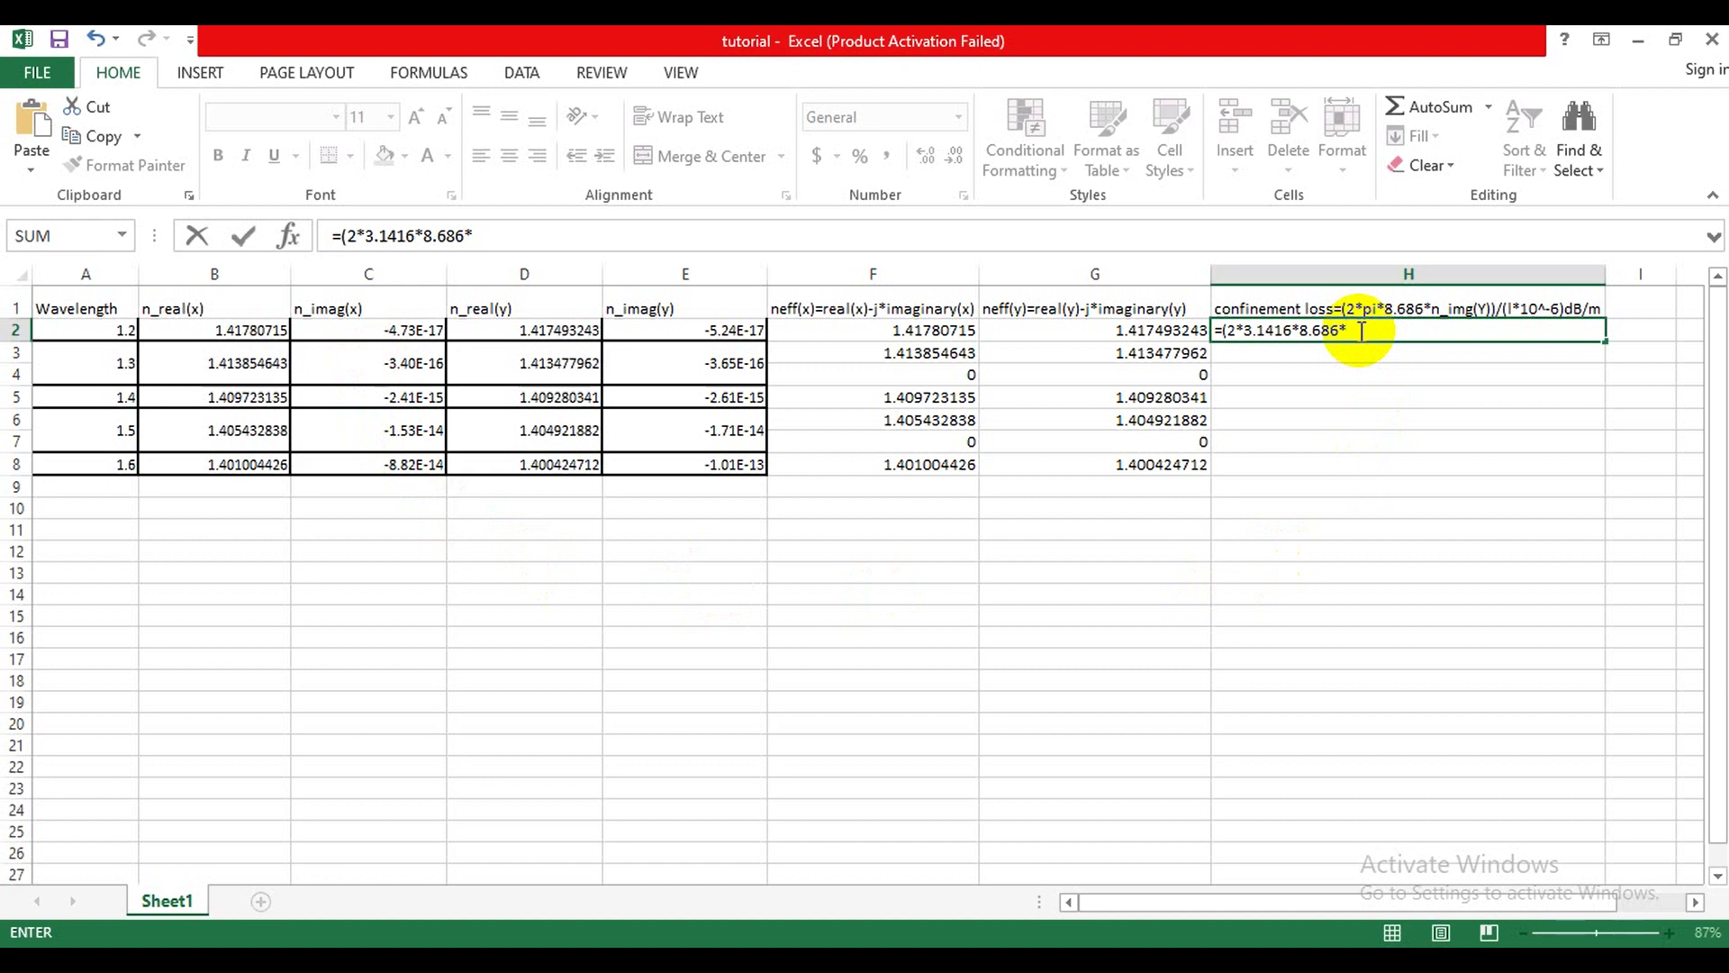
type("D2")
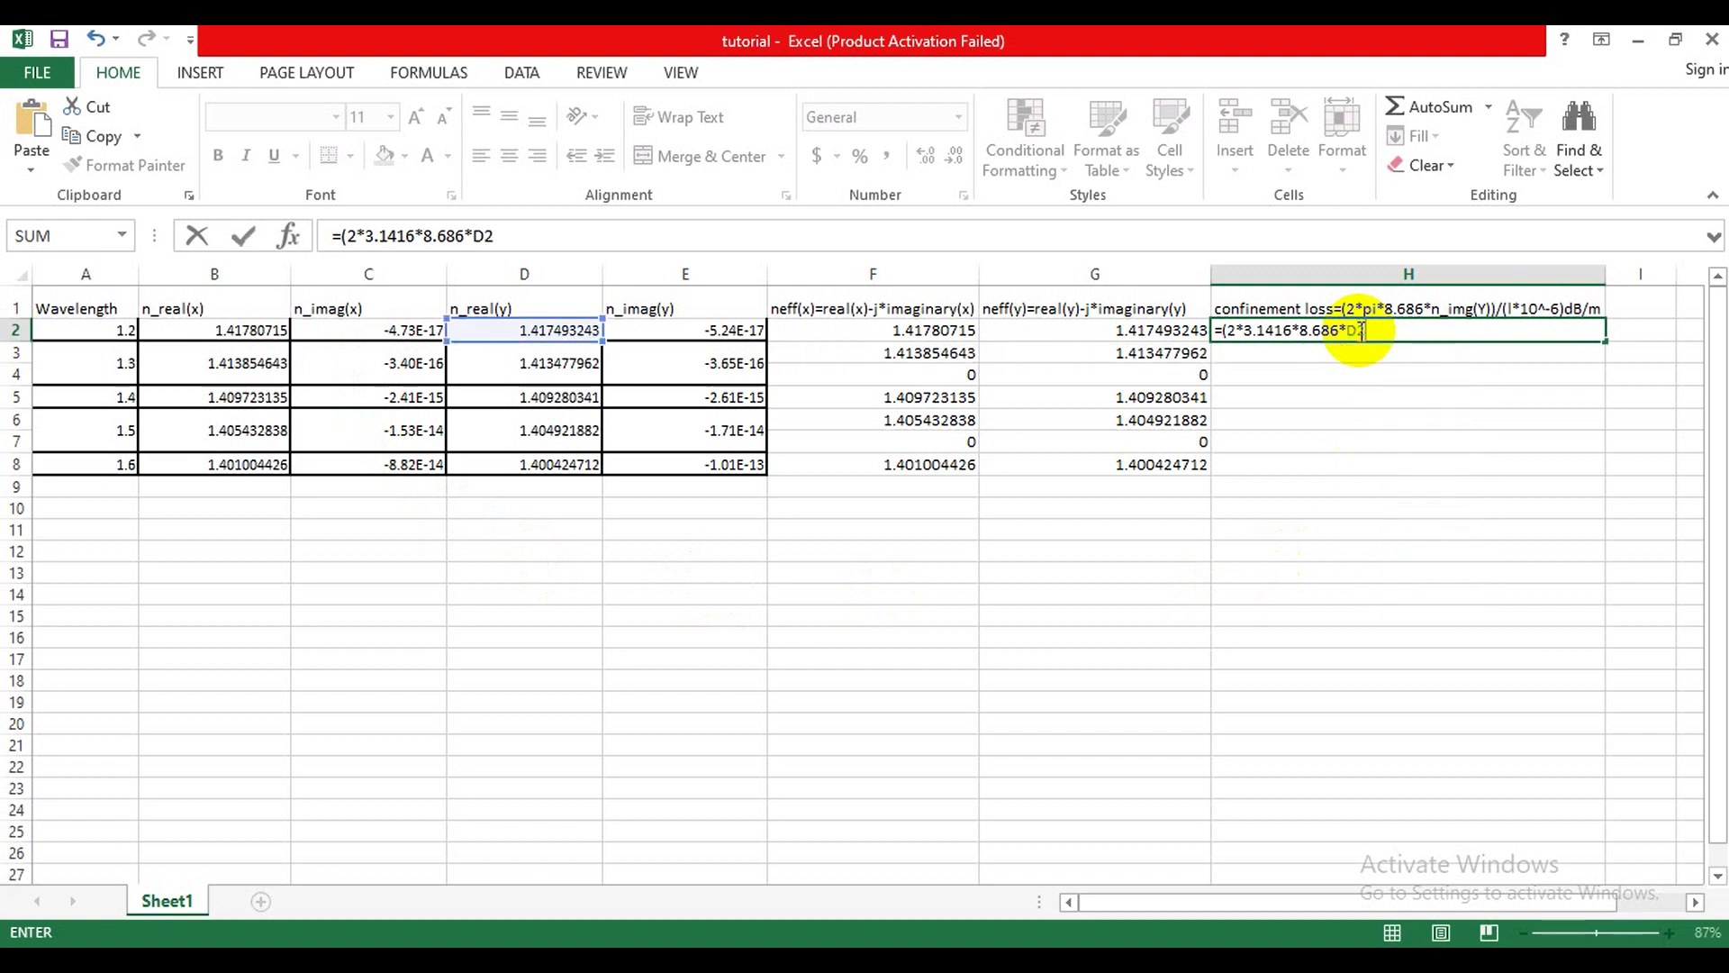
left_click(1362, 332)
key("Left")
key("Left")
type("(")
key("End")
type("))")
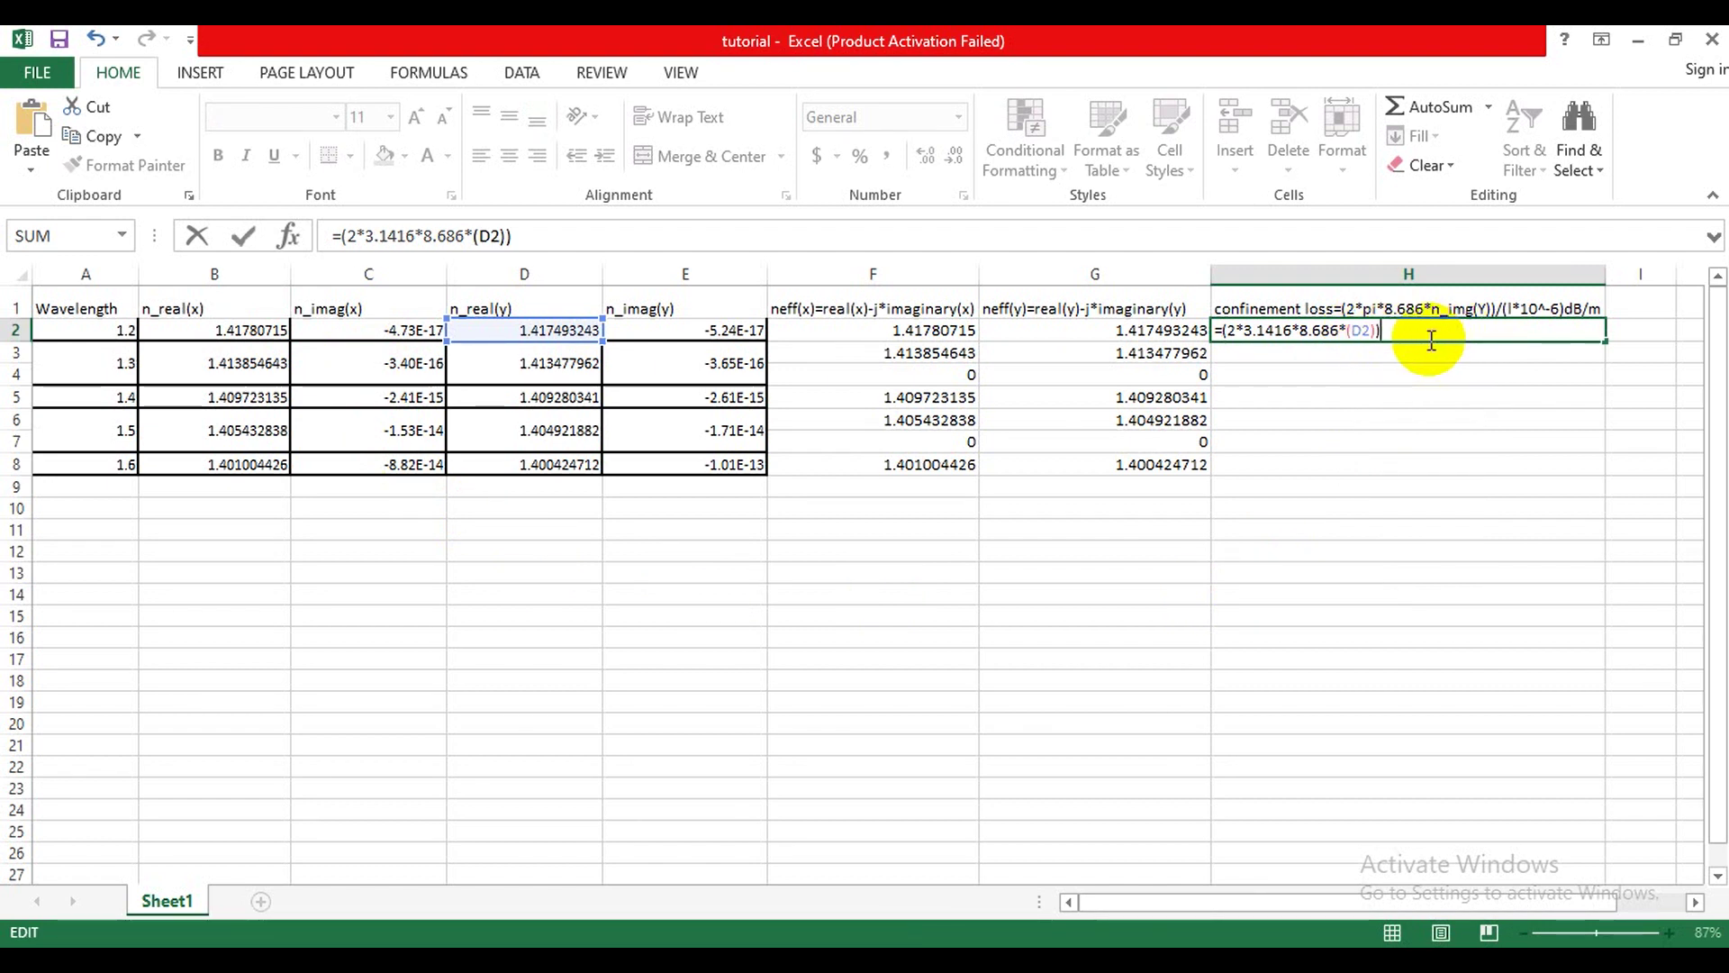
Step: Divide the H2 formula by (A2*10^-6) and enter it
type("/(")
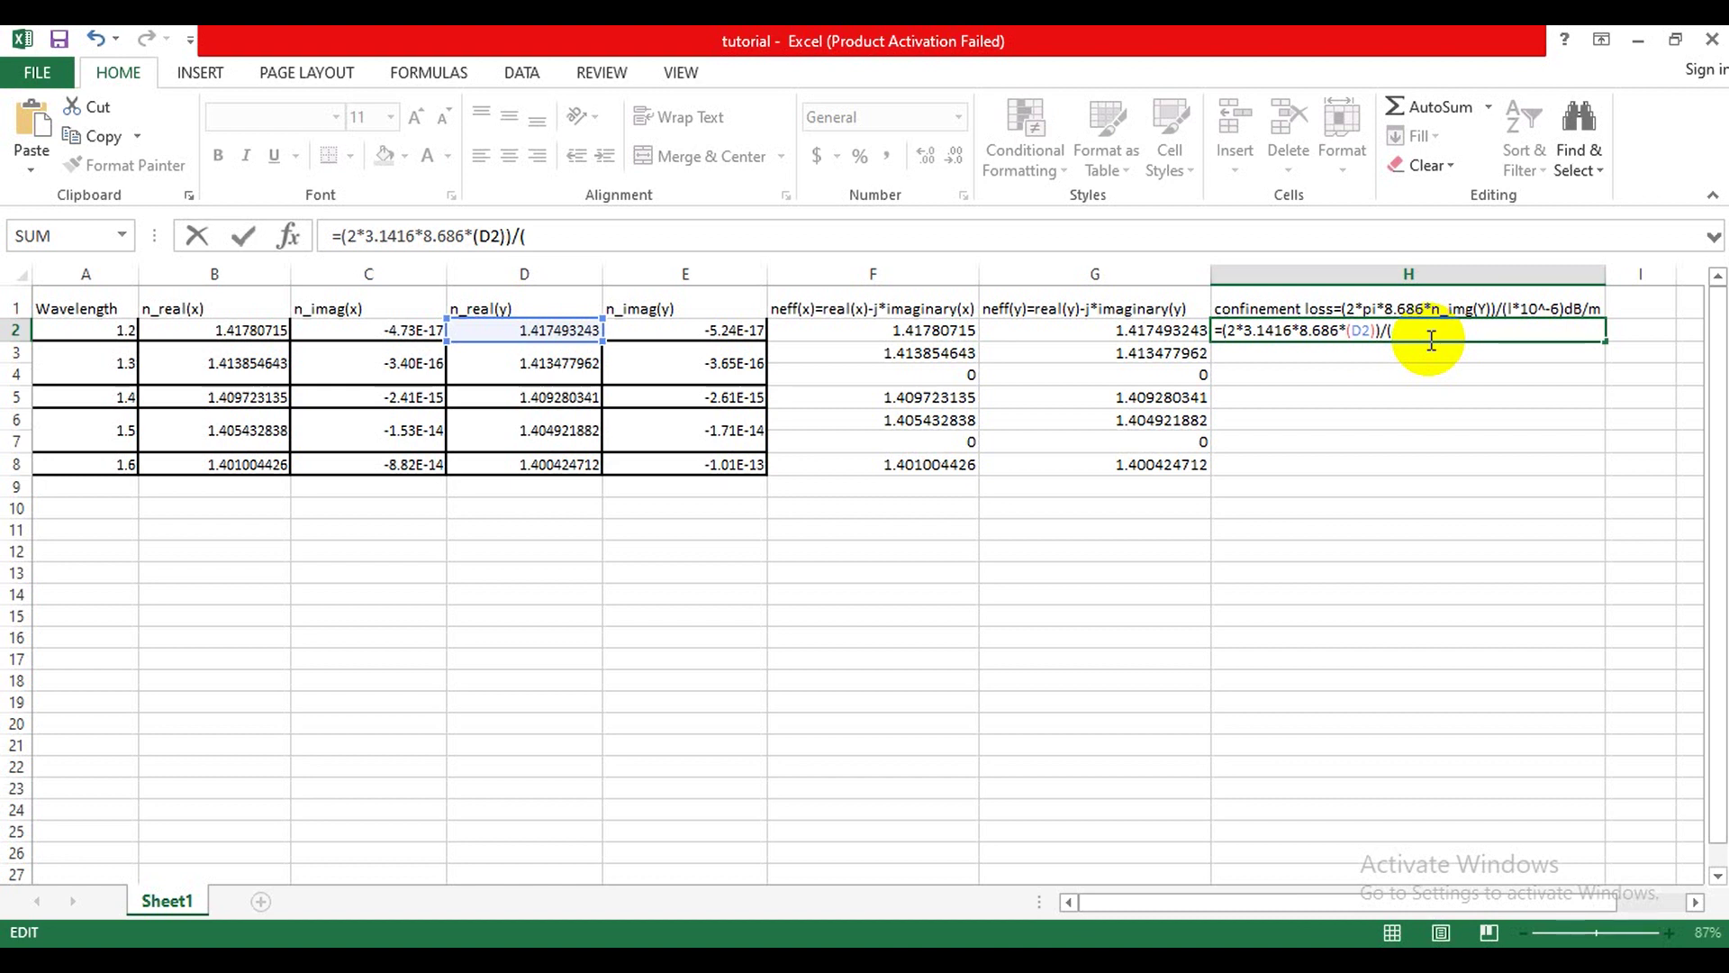
type("A")
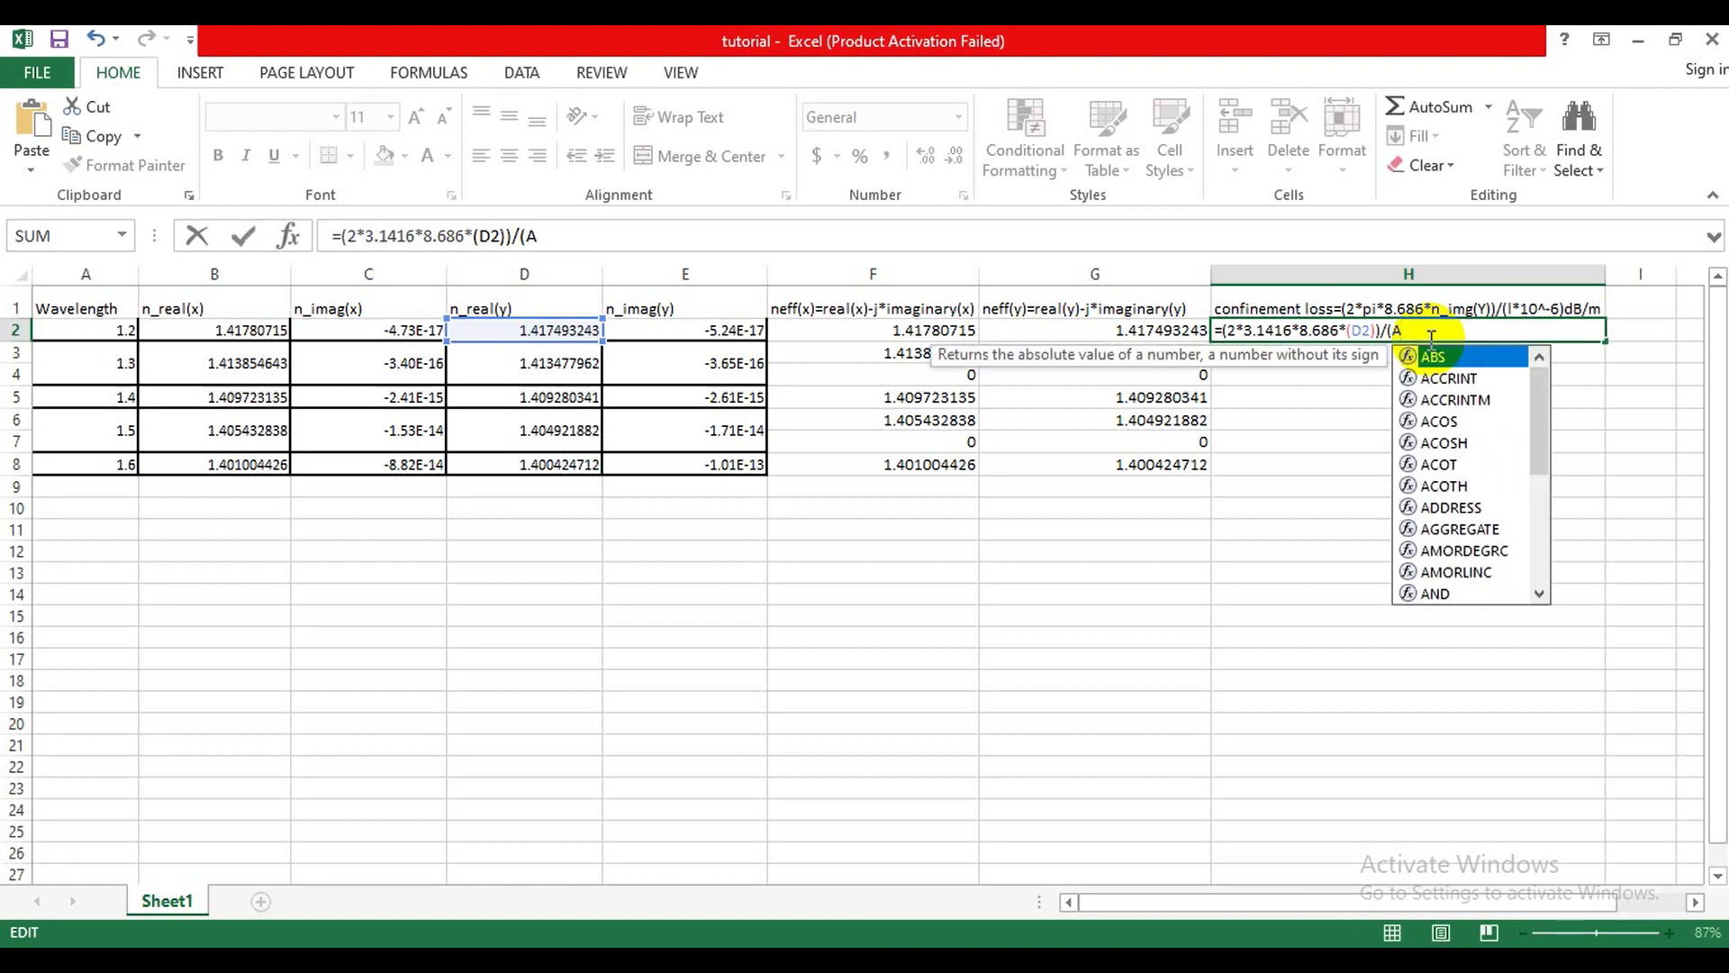
type("2")
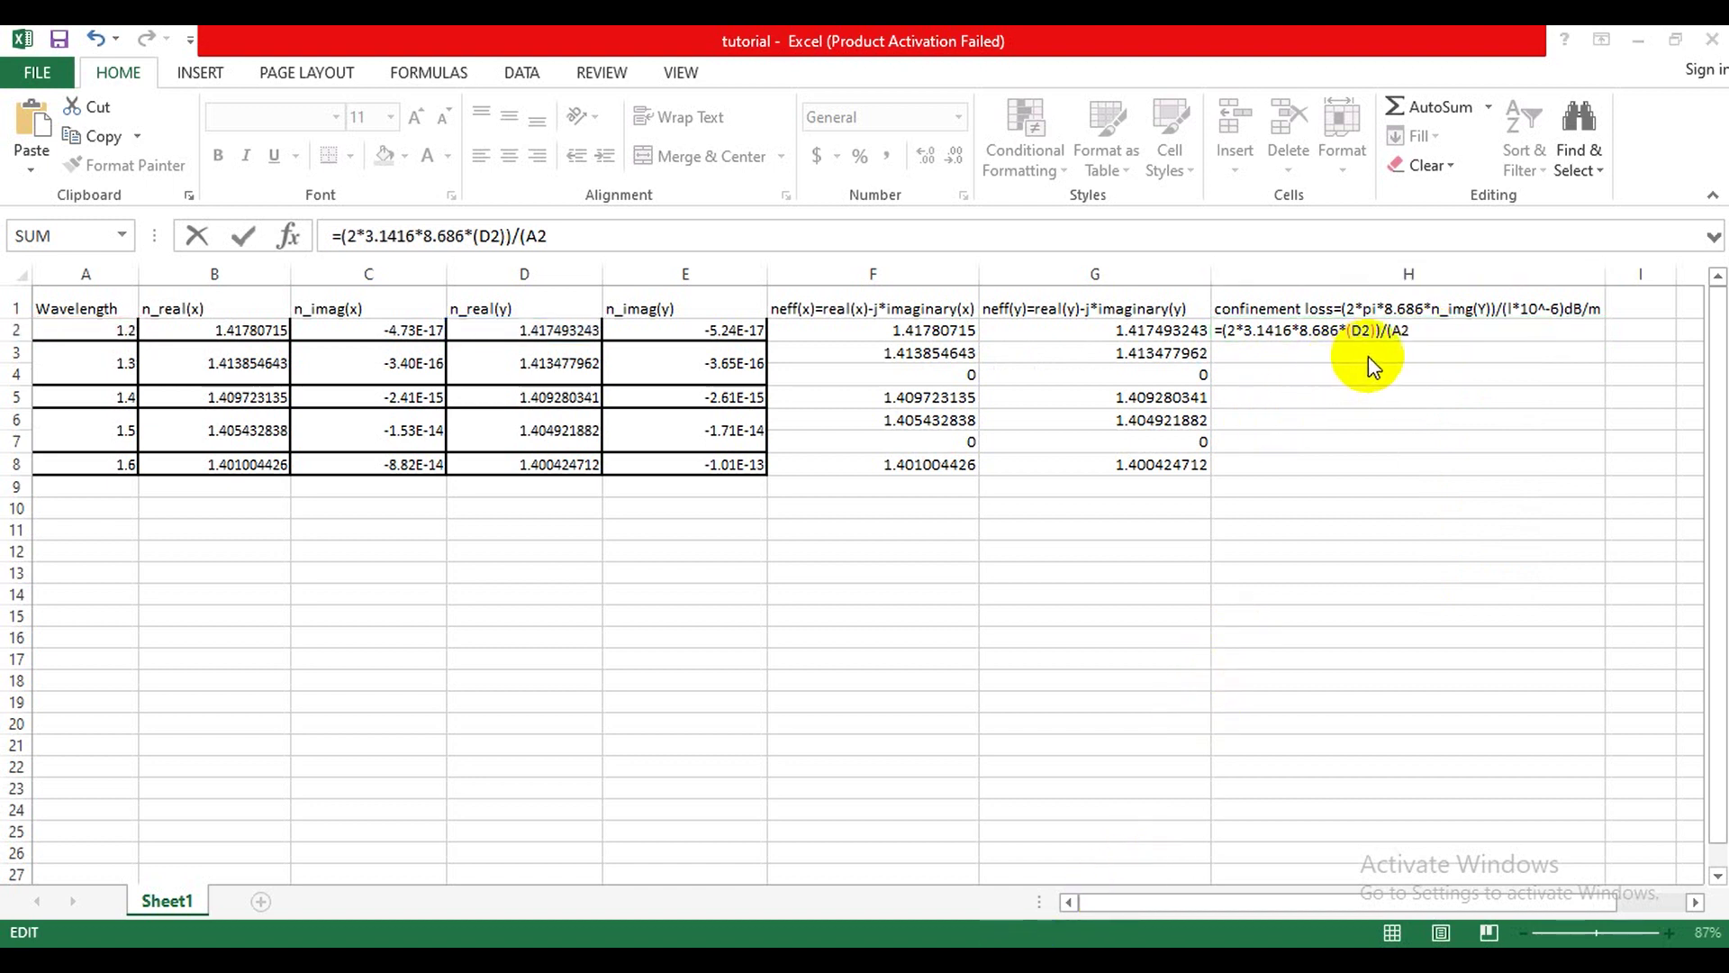
left_click(1420, 329)
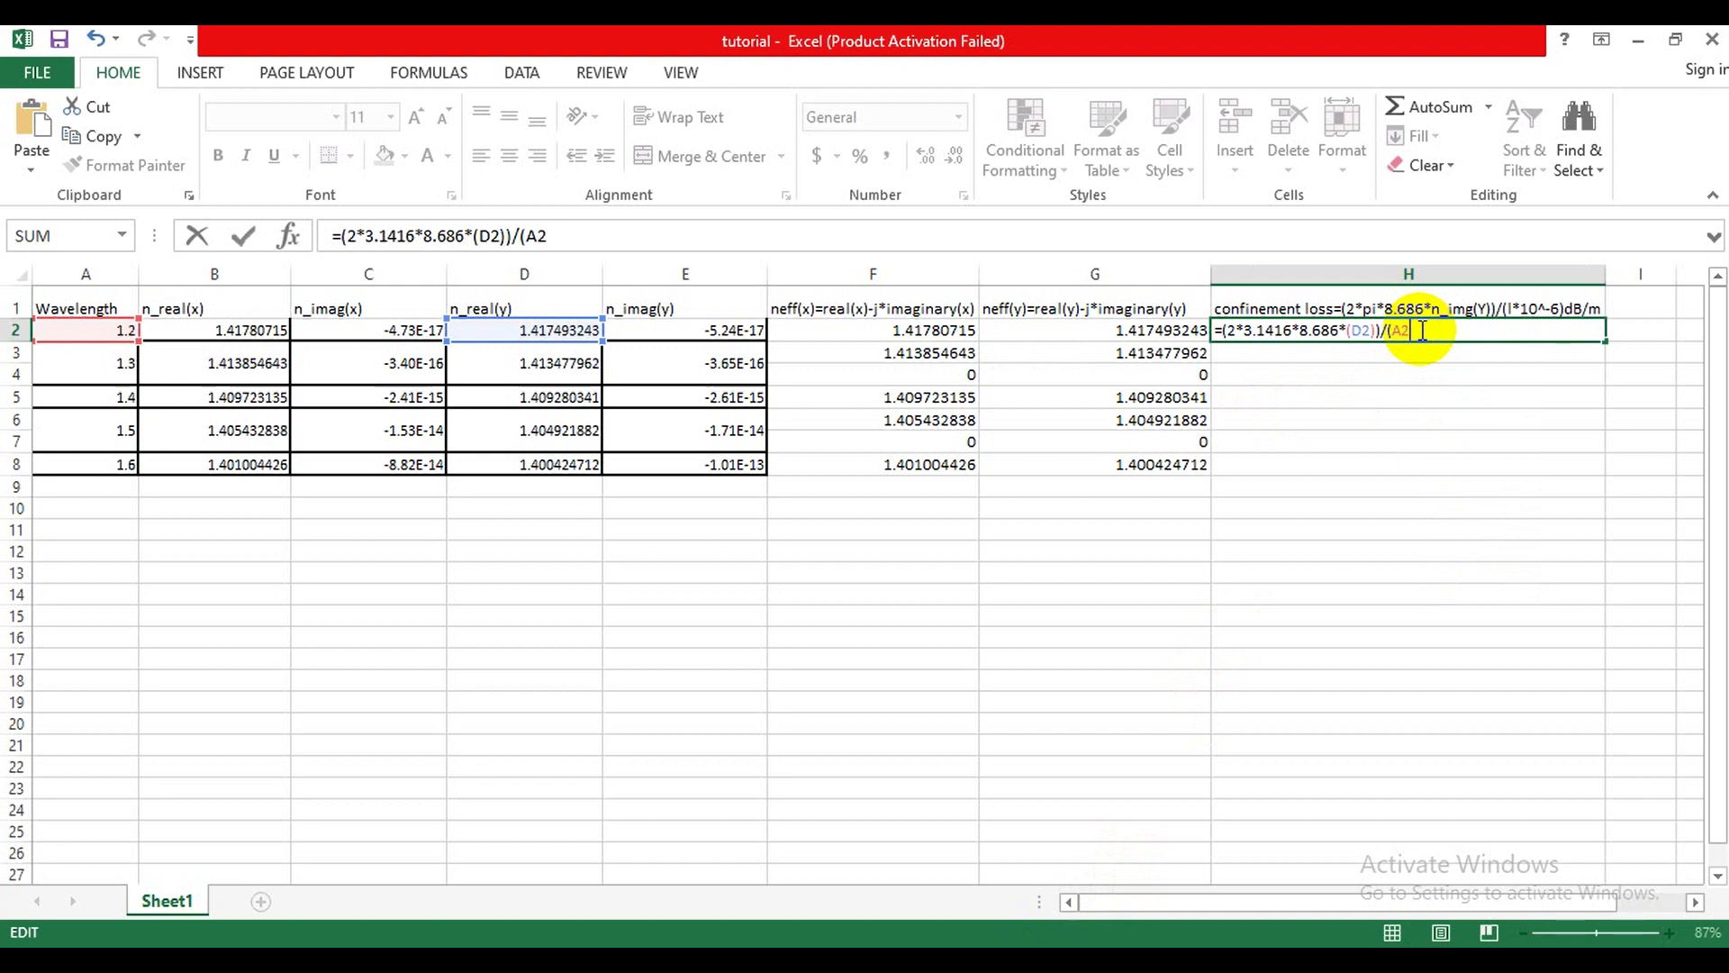
type("*10^-6)")
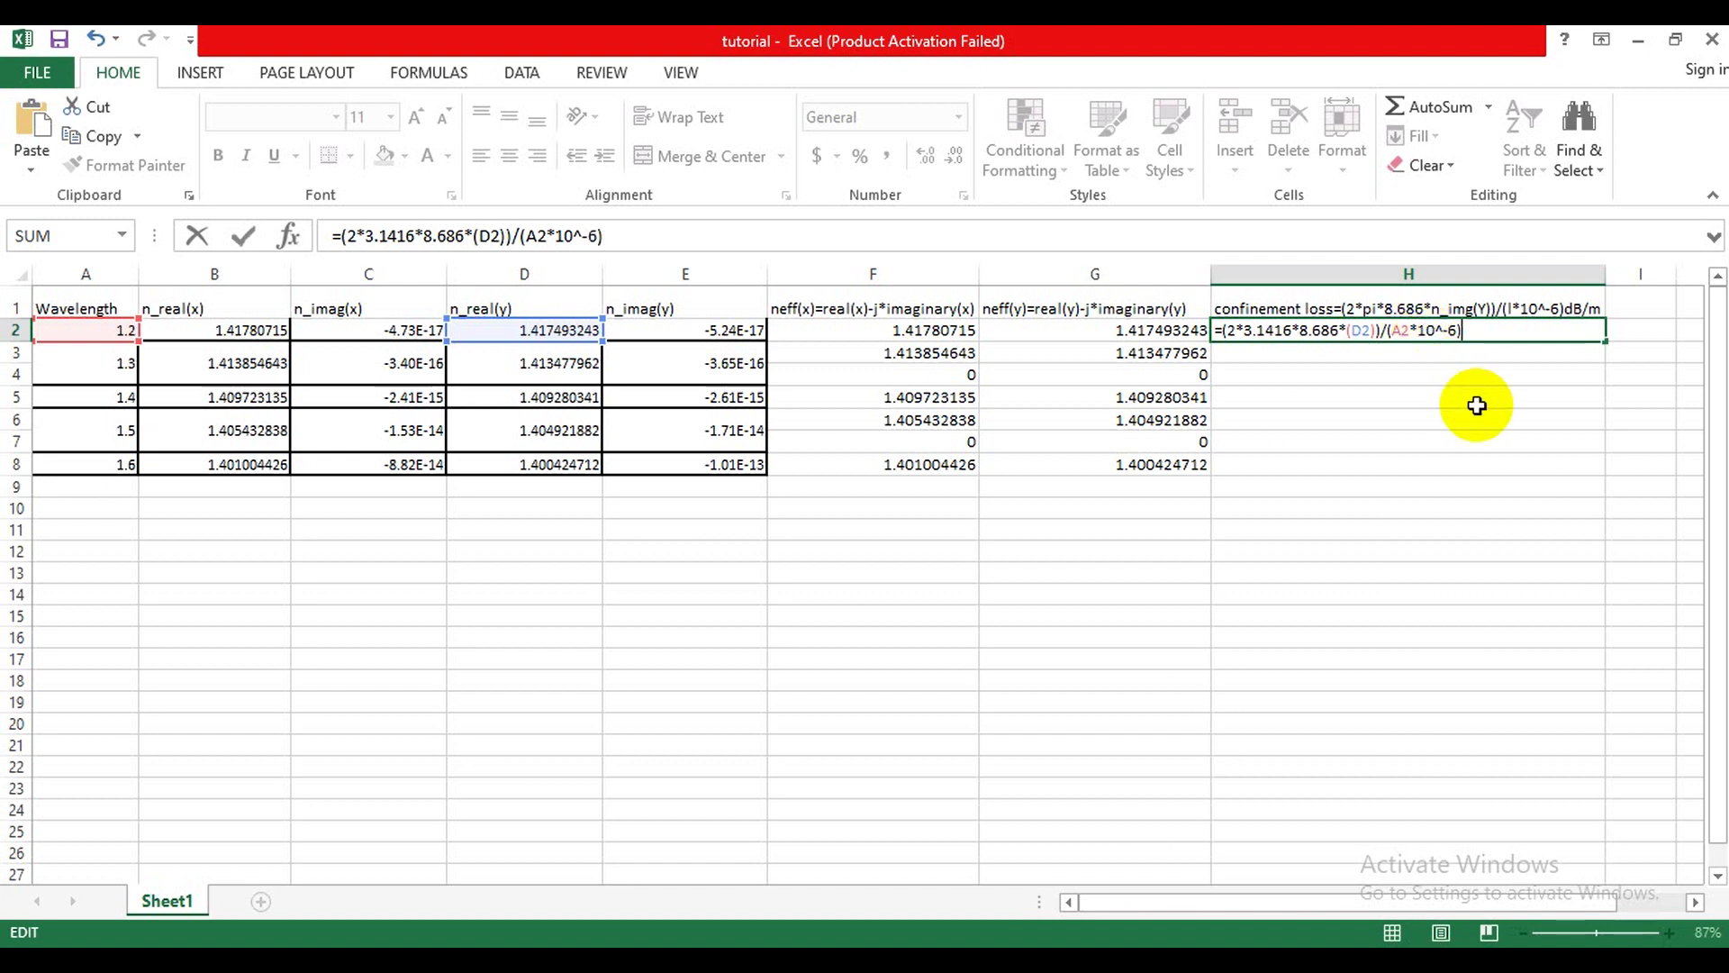
key("Return")
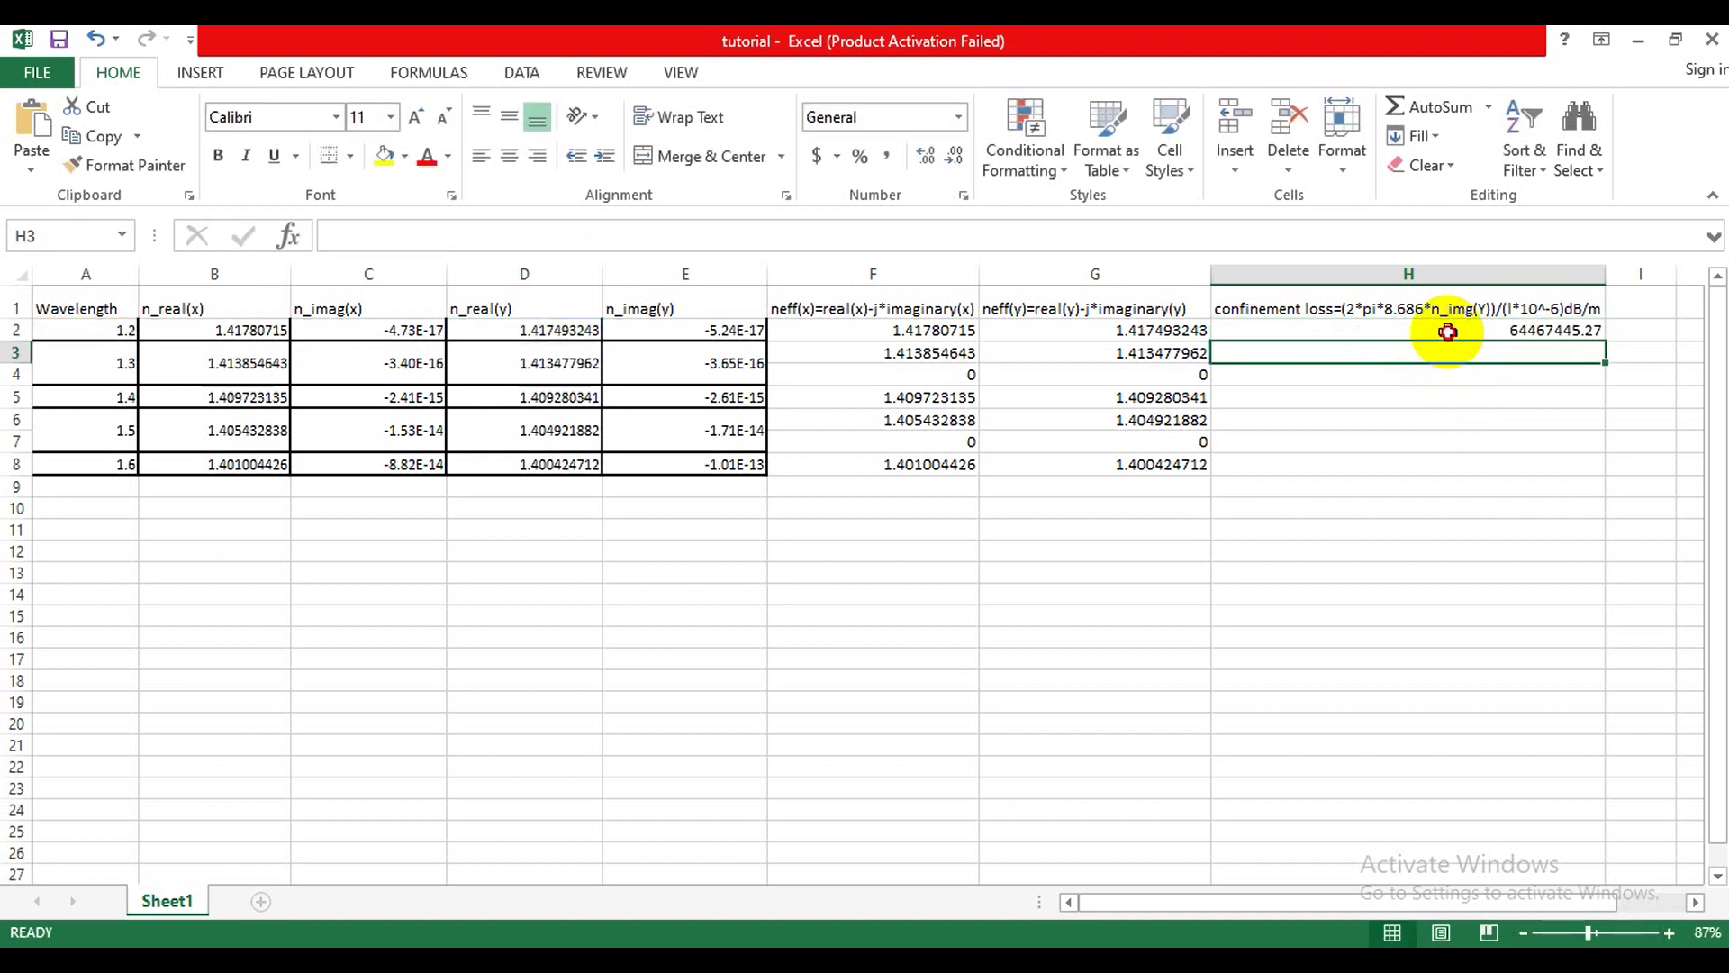
Step: Check the H2 formula against the confinement loss equation in the Word document esha, and return to the tutorial workbook in Excel
left_click(1448, 332)
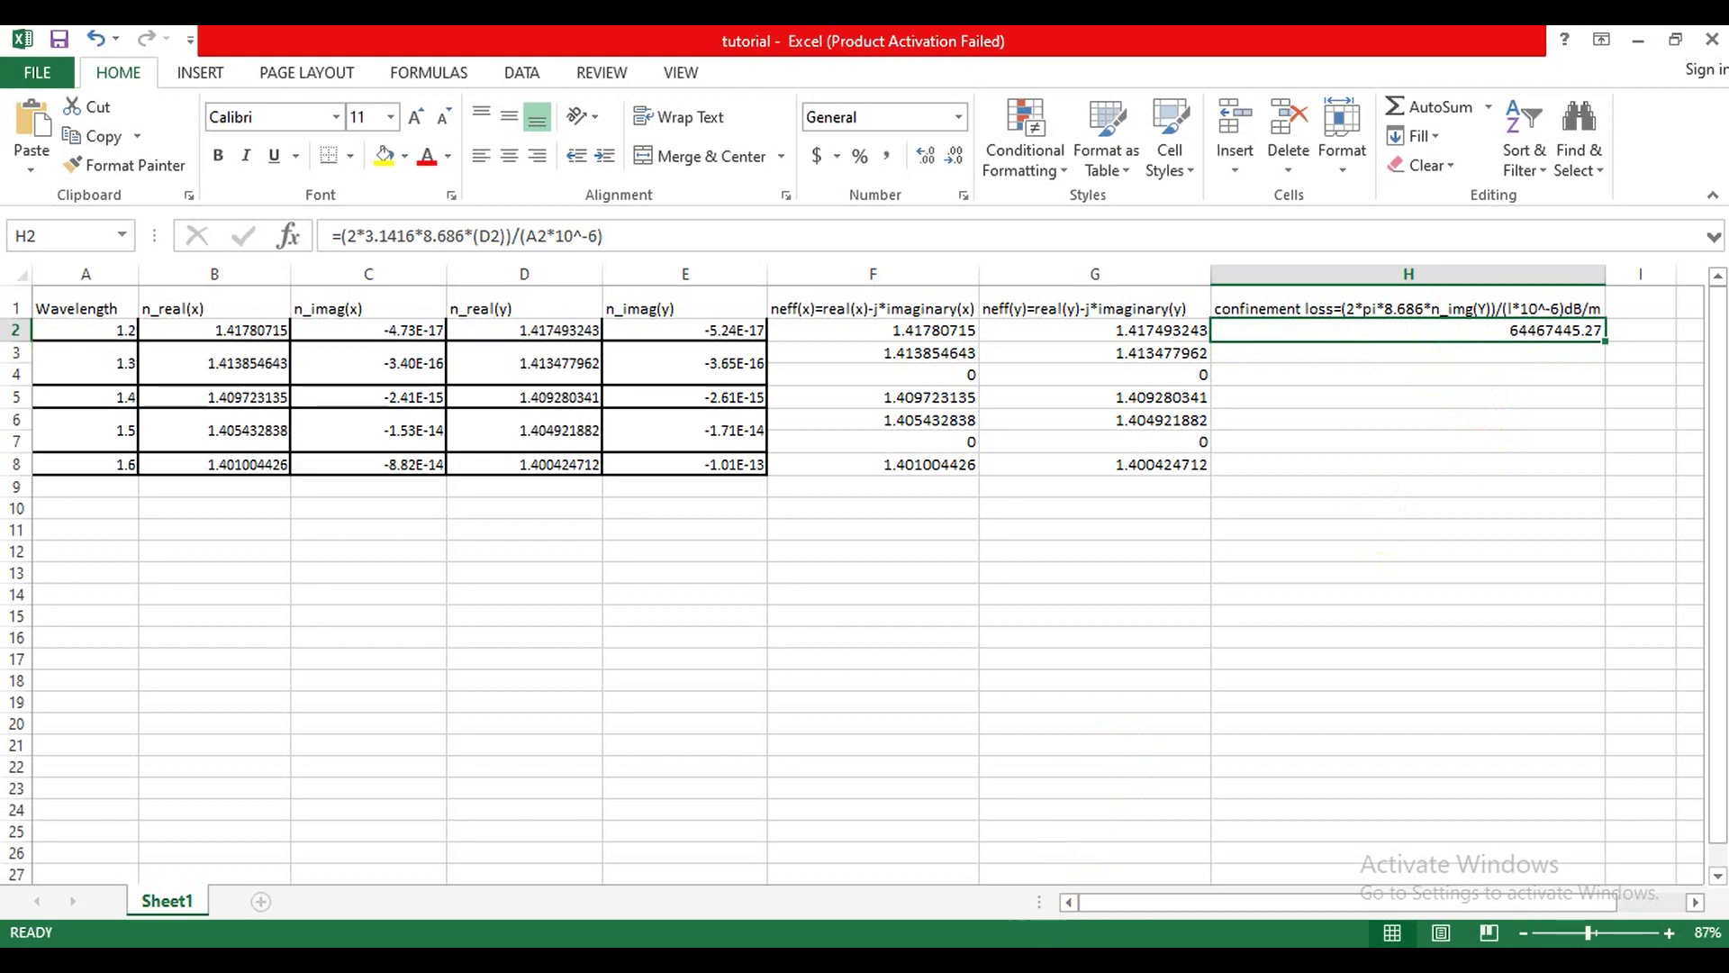
key("Return")
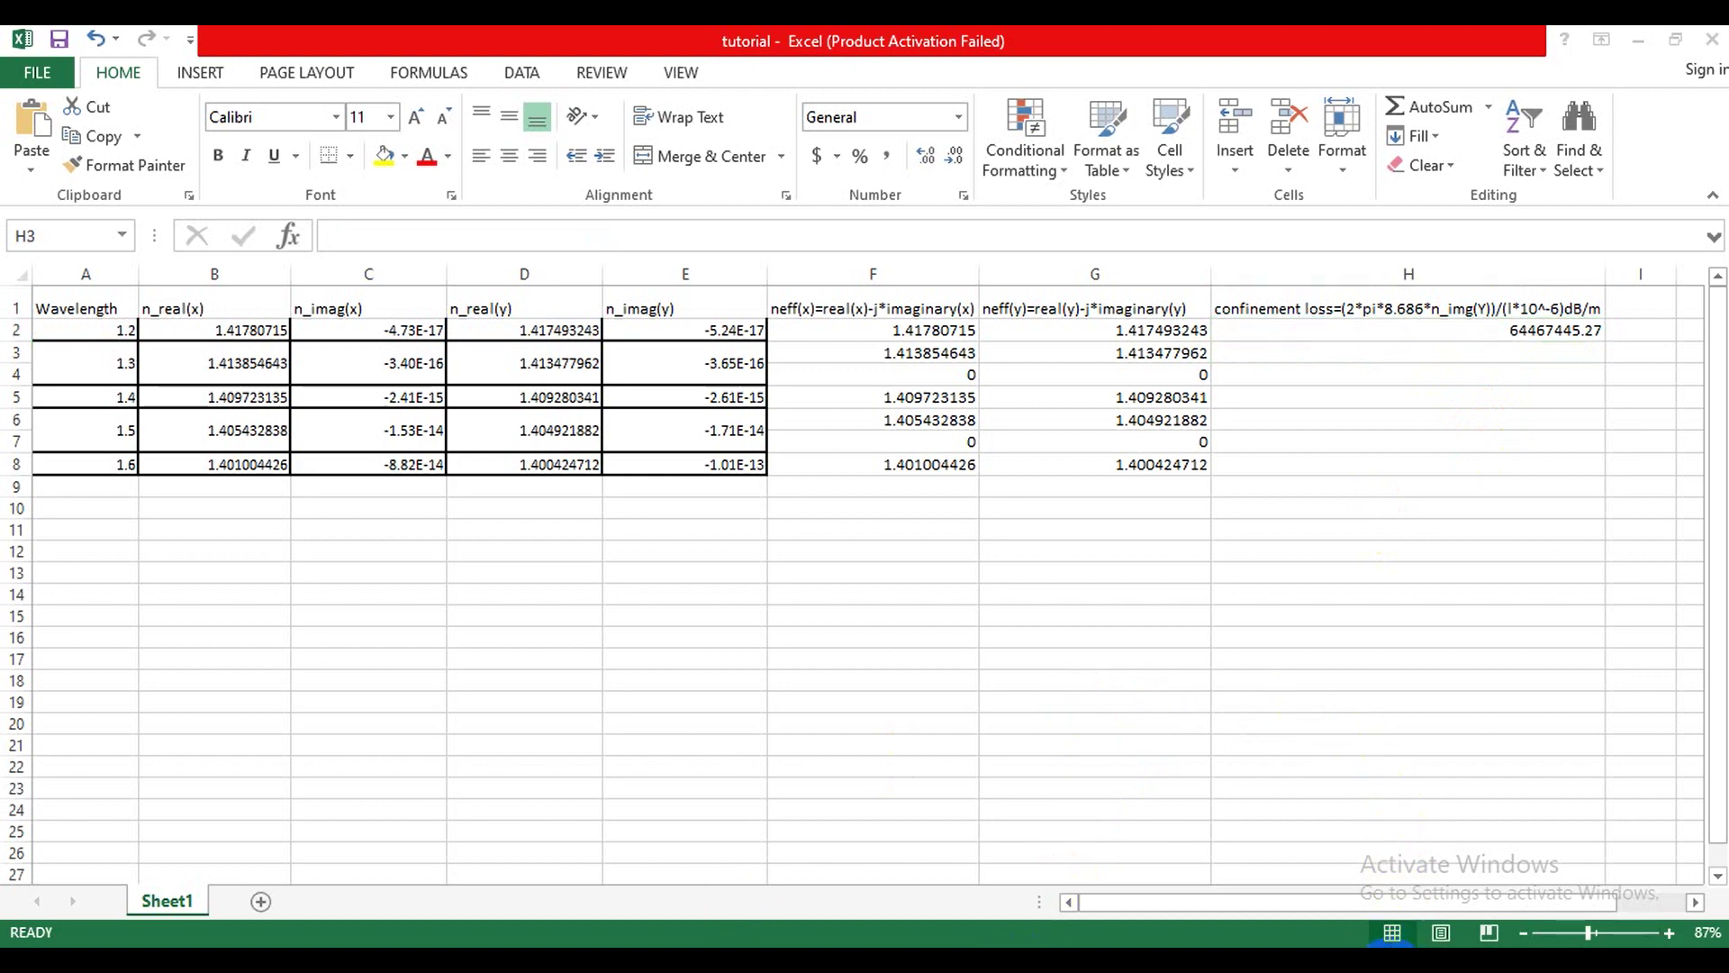
key("alt+Tab")
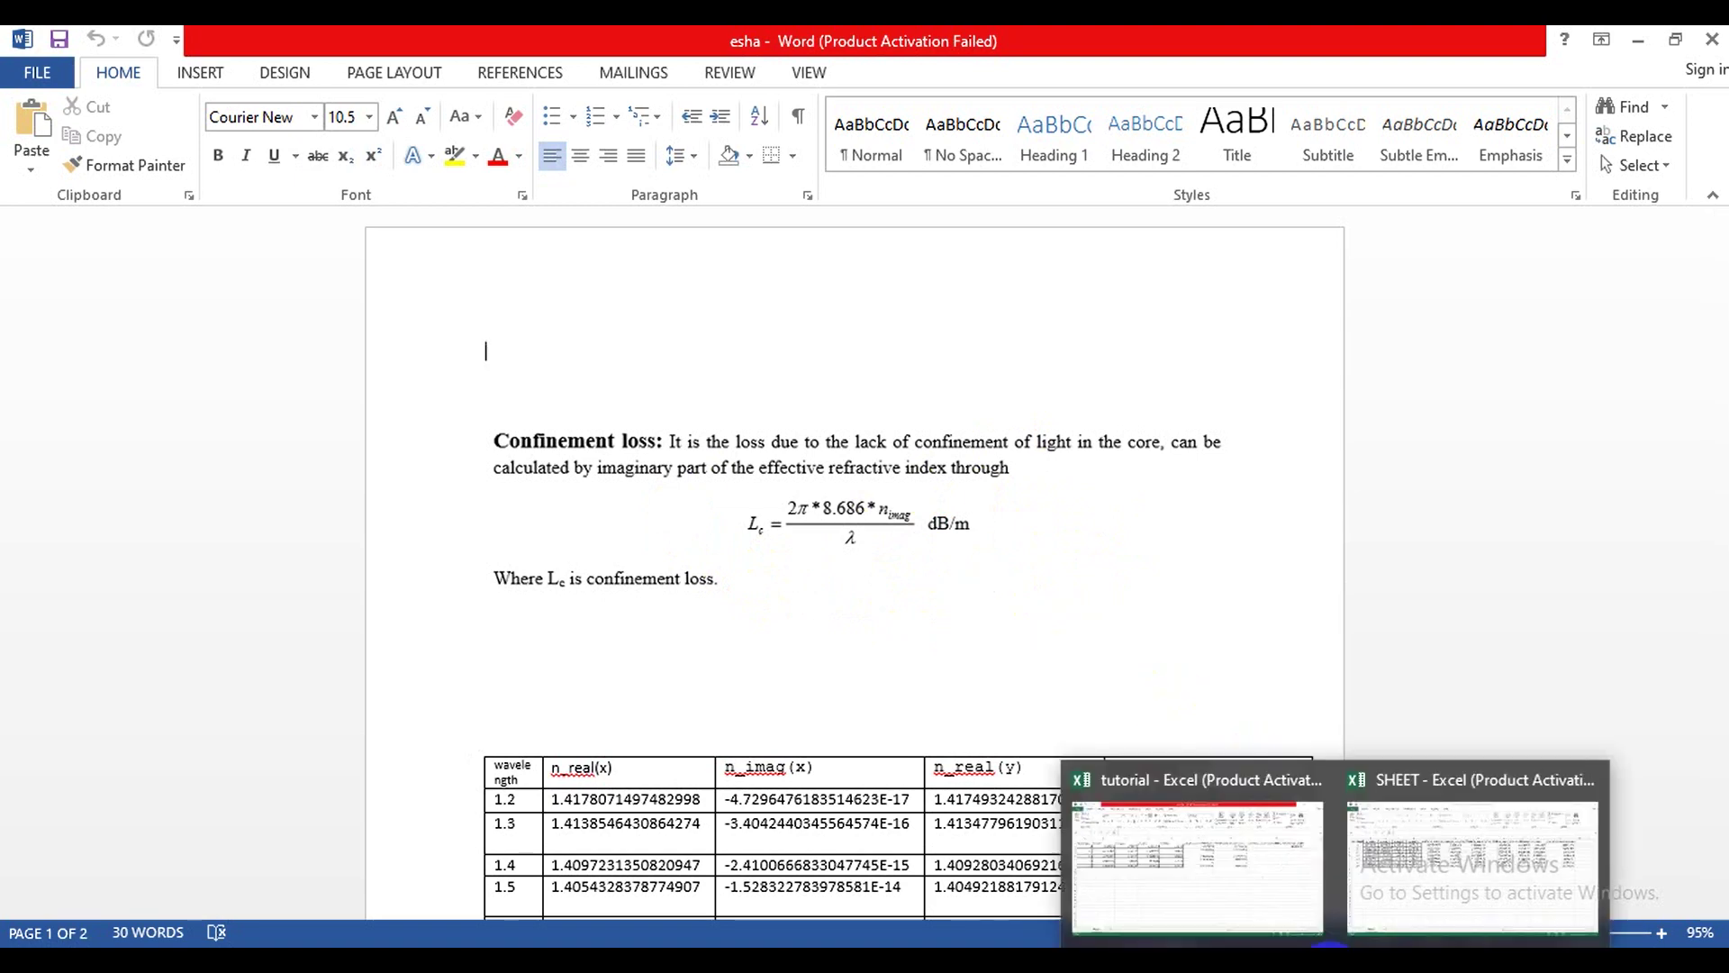
left_click(1256, 894)
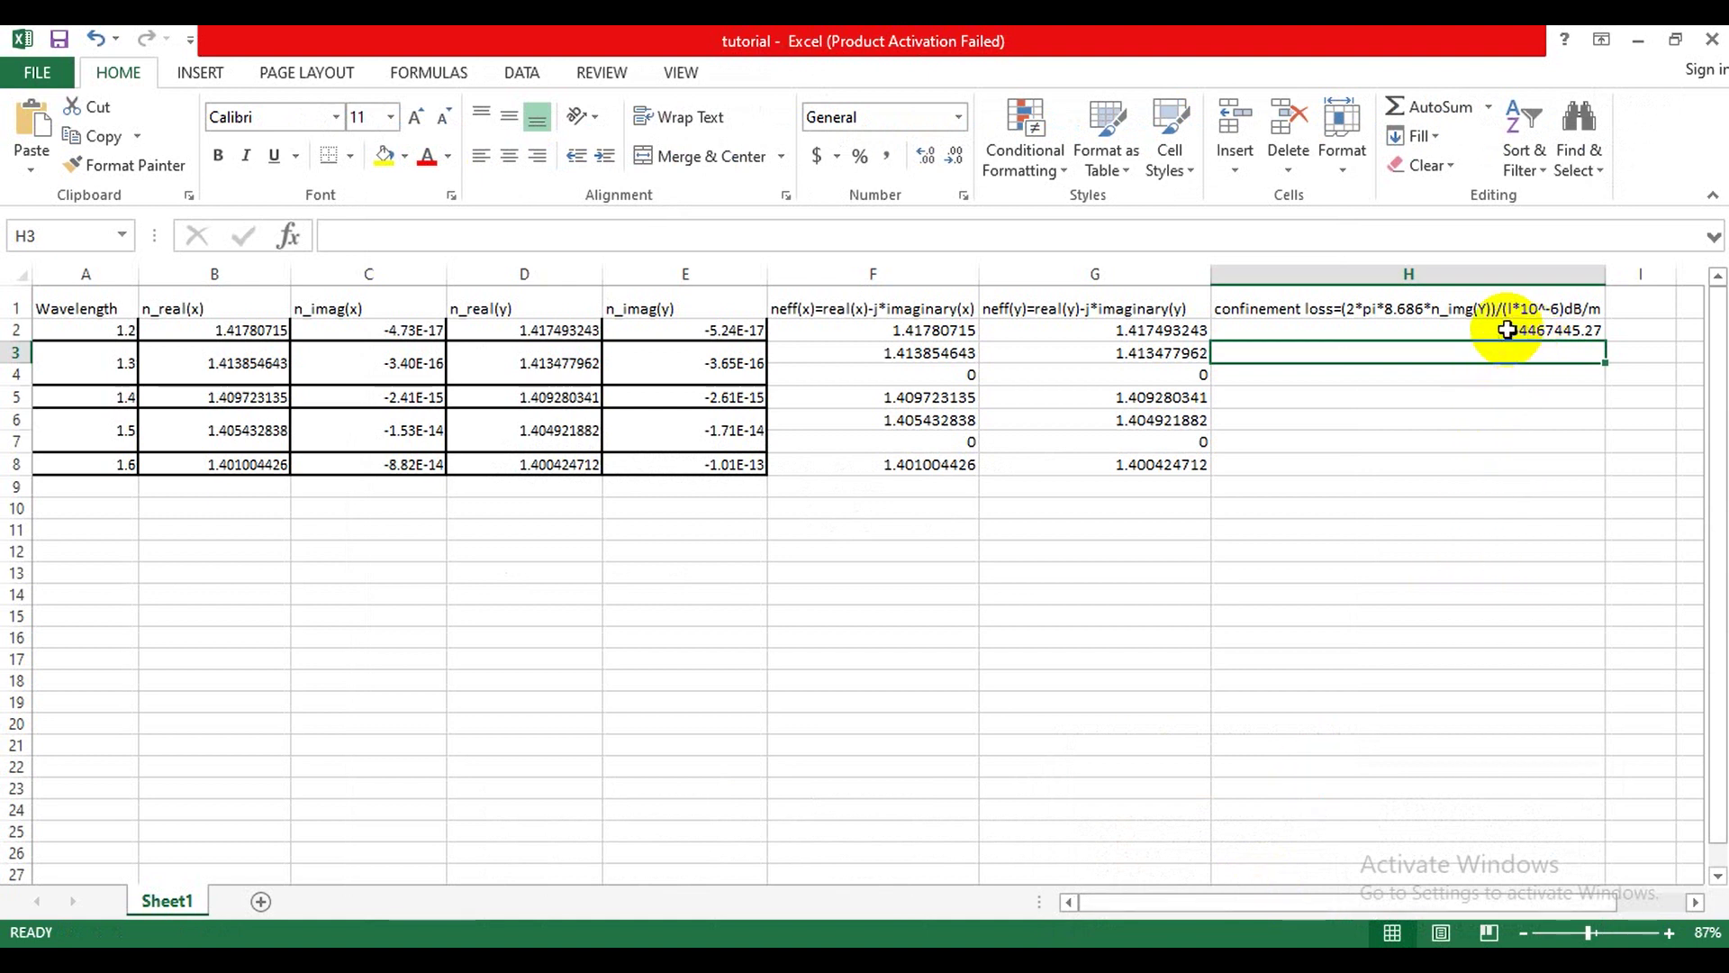
Step: Fill the confinement loss formula from H2 down to H8
left_click(1542, 330)
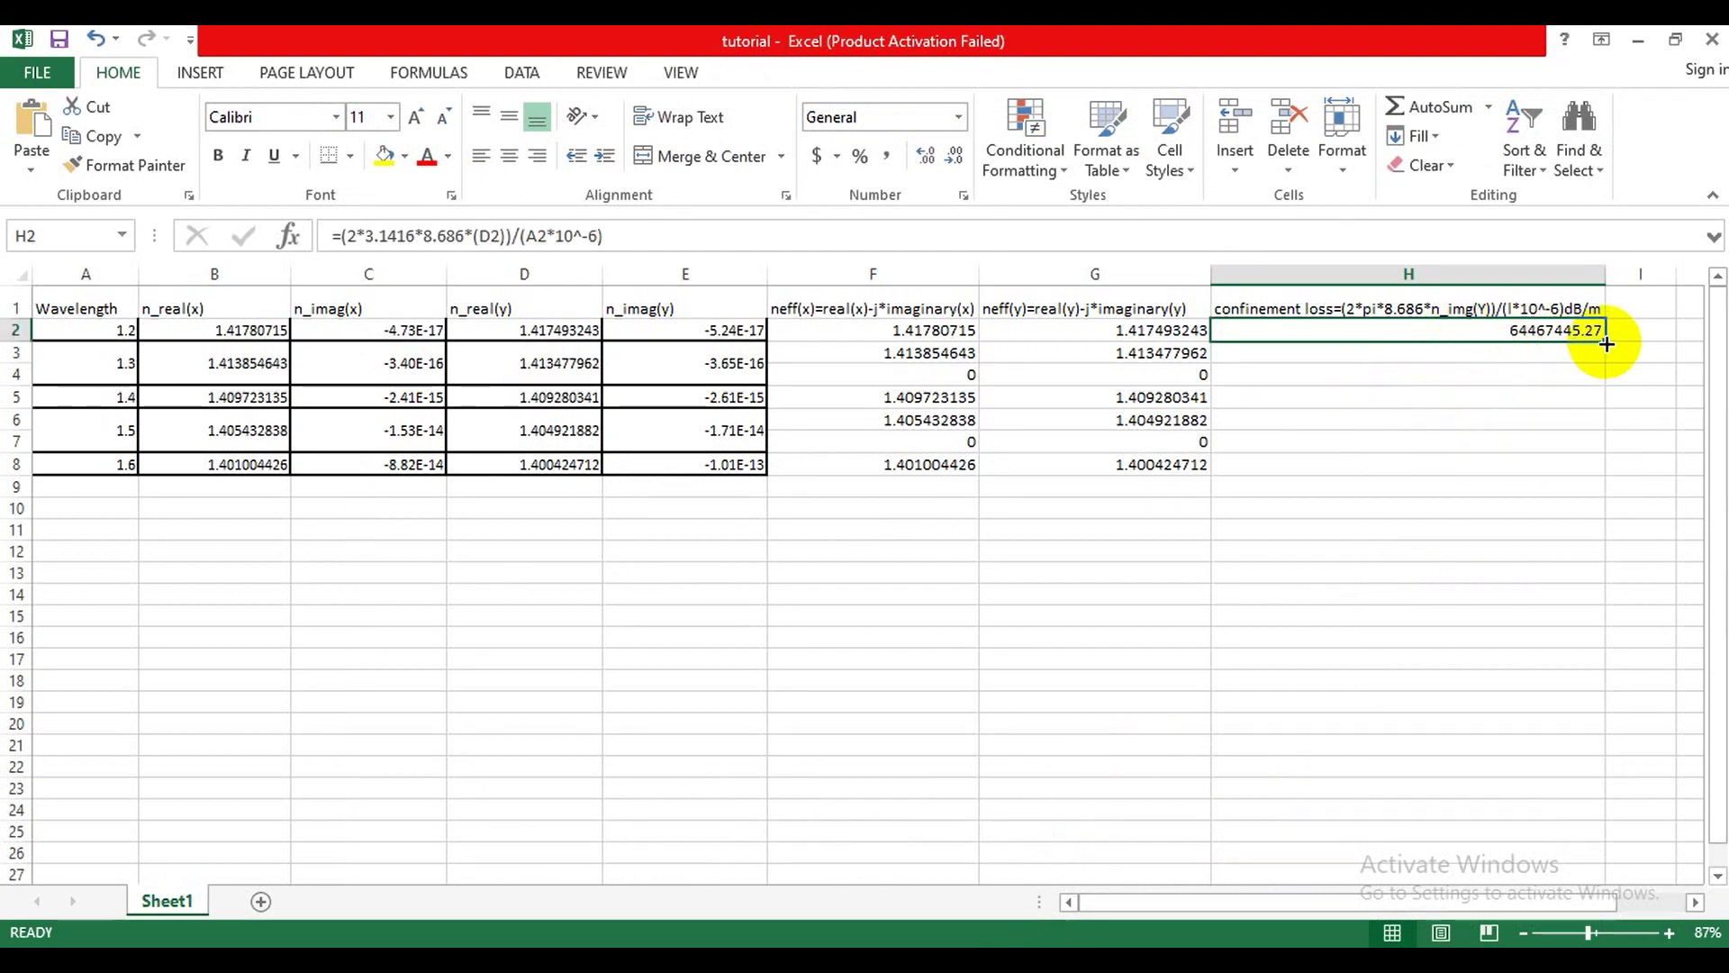
left_click_drag(1606, 343, 1596, 473)
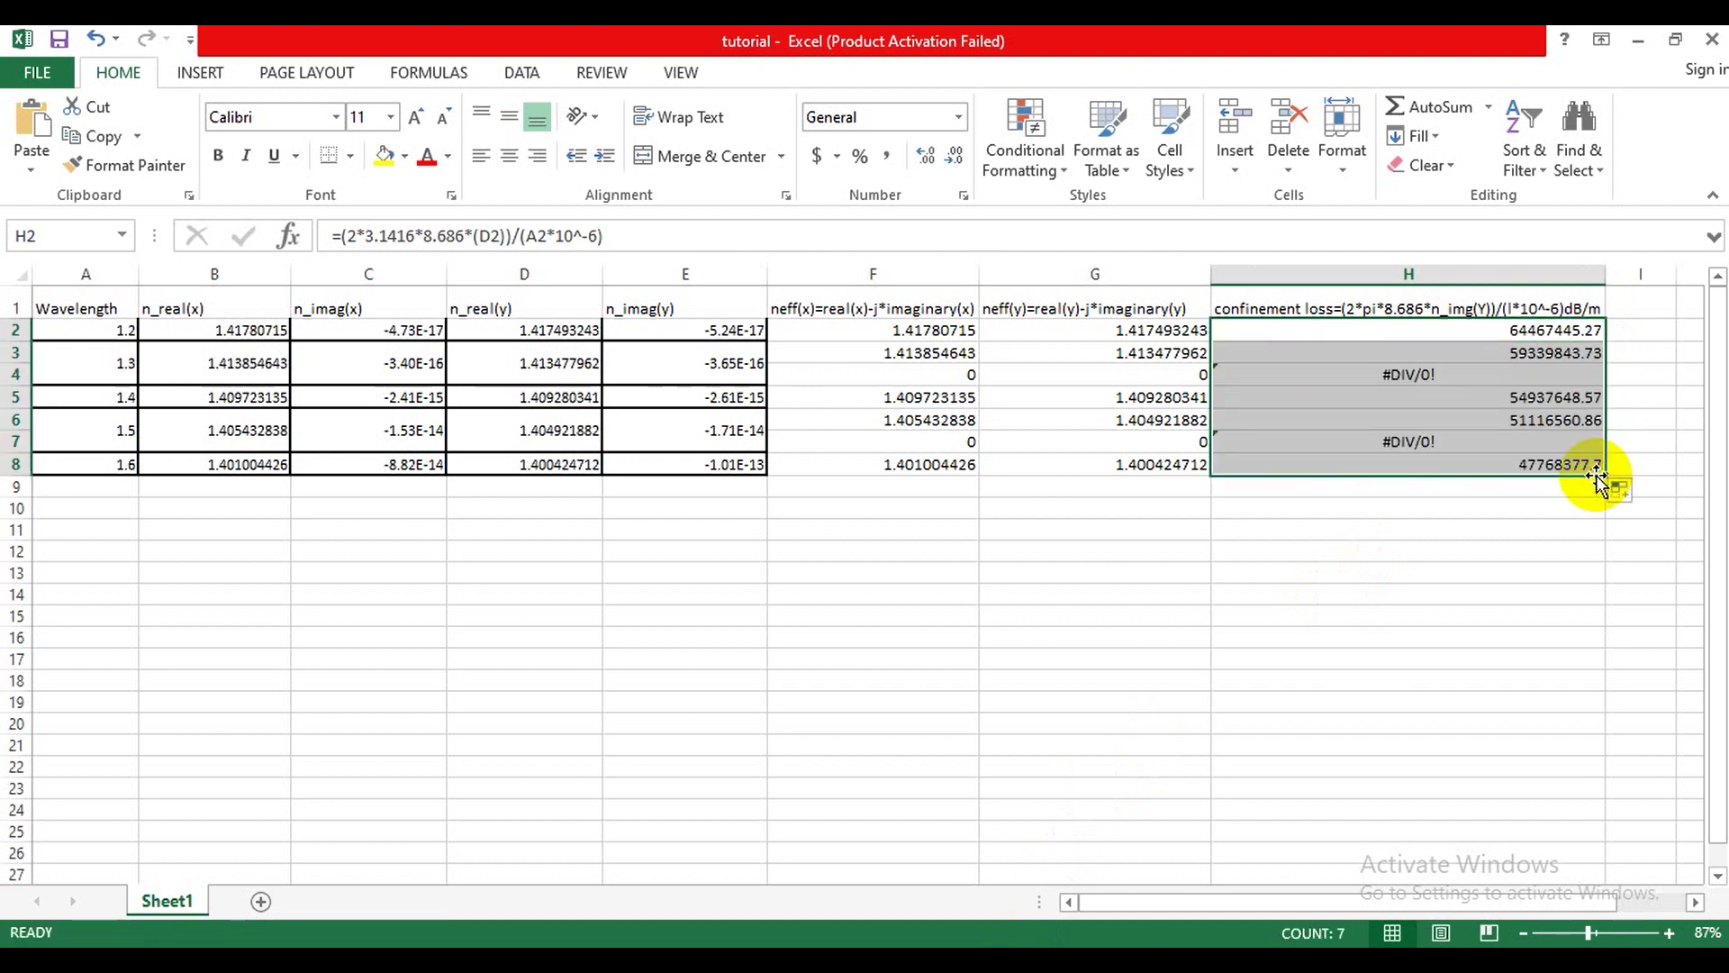
left_click(1556, 506)
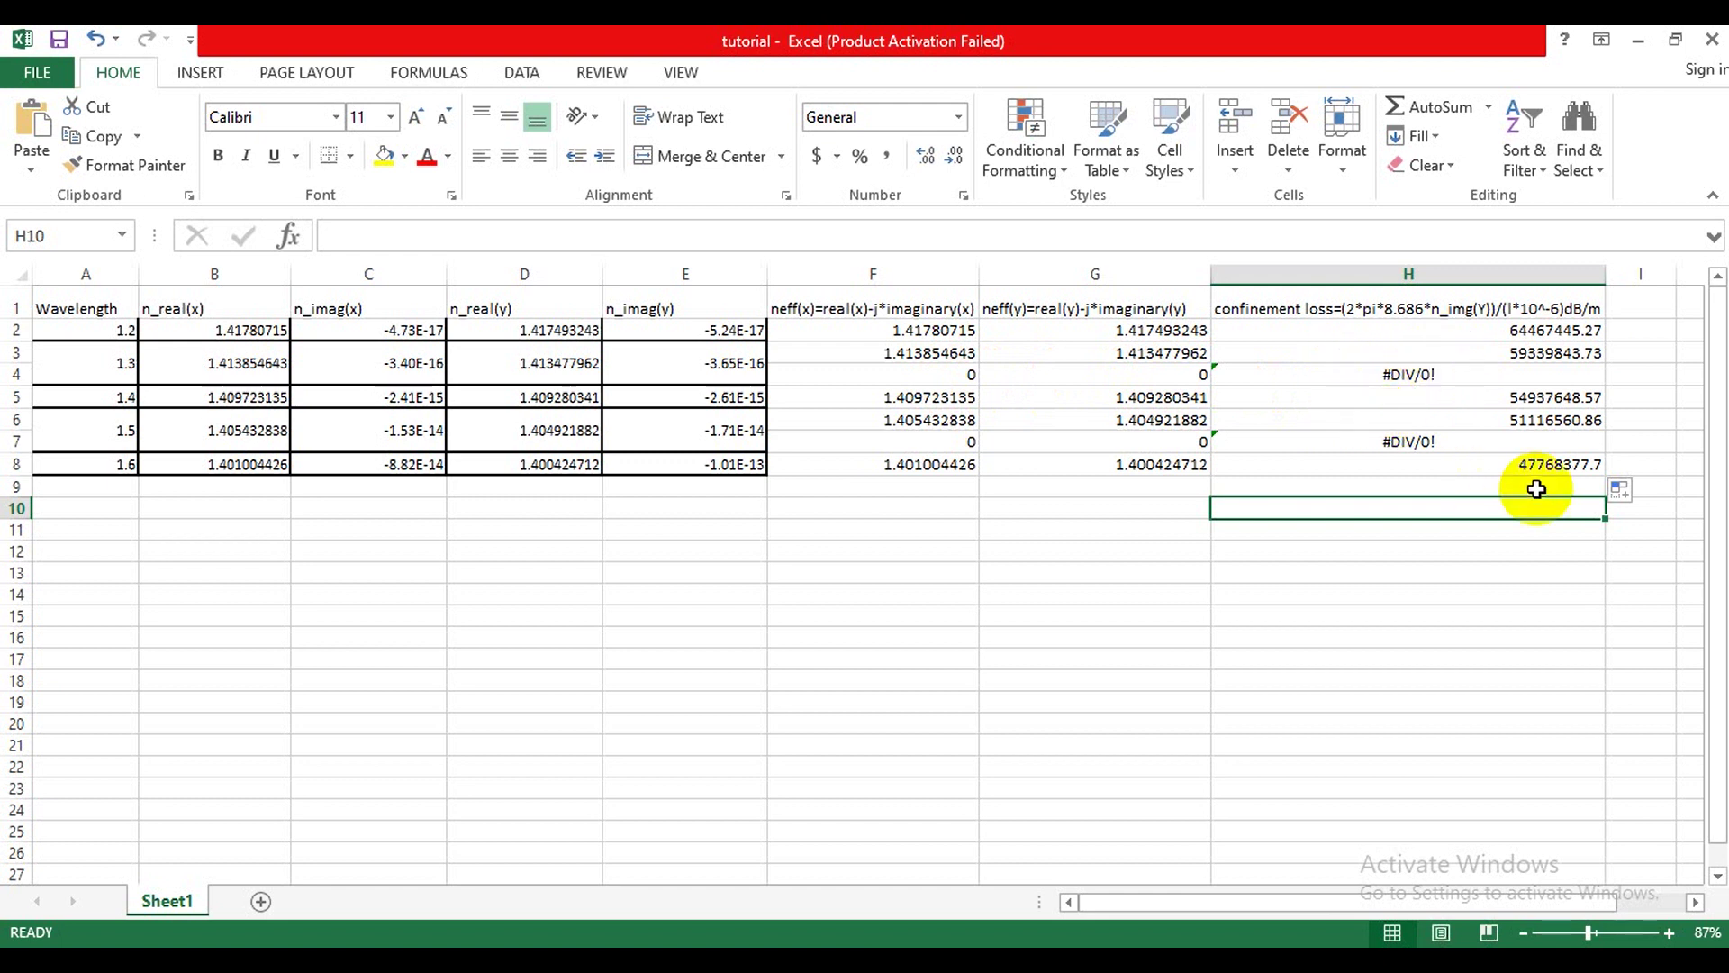
Step: Insert a Scatter with Straight Lines and Markers chart from the Wavelength and confinement loss columns, ranges A1:A9 and H1:H9
key("alt+n")
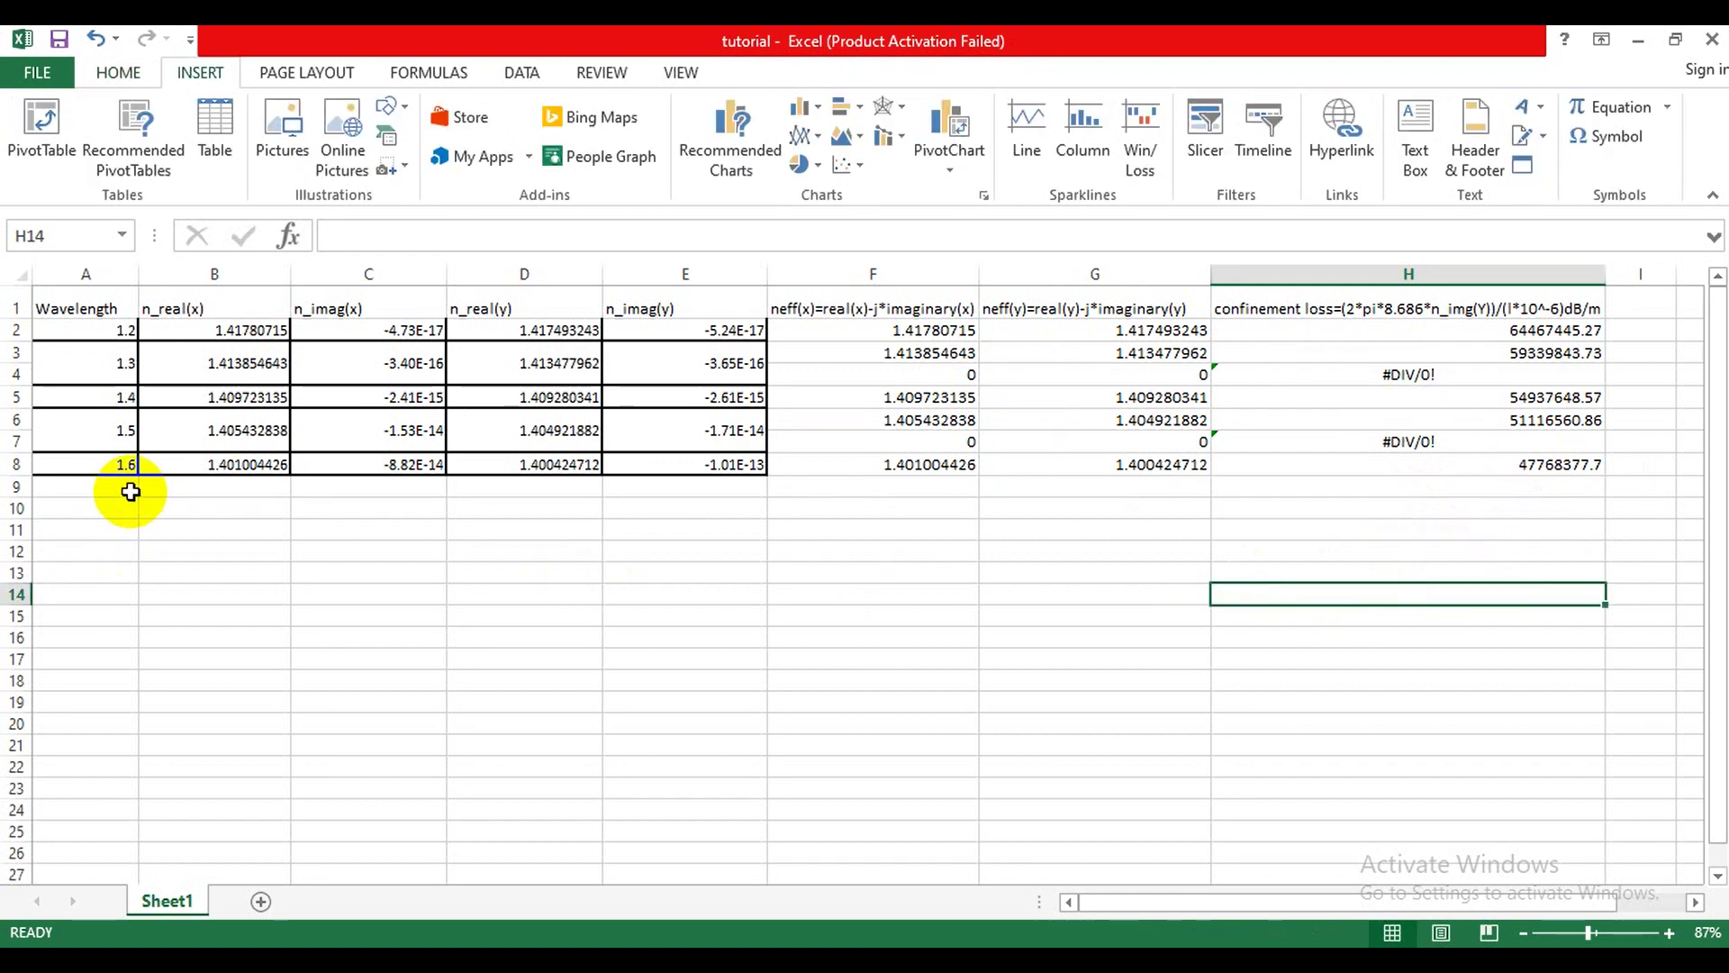
left_click(131, 491)
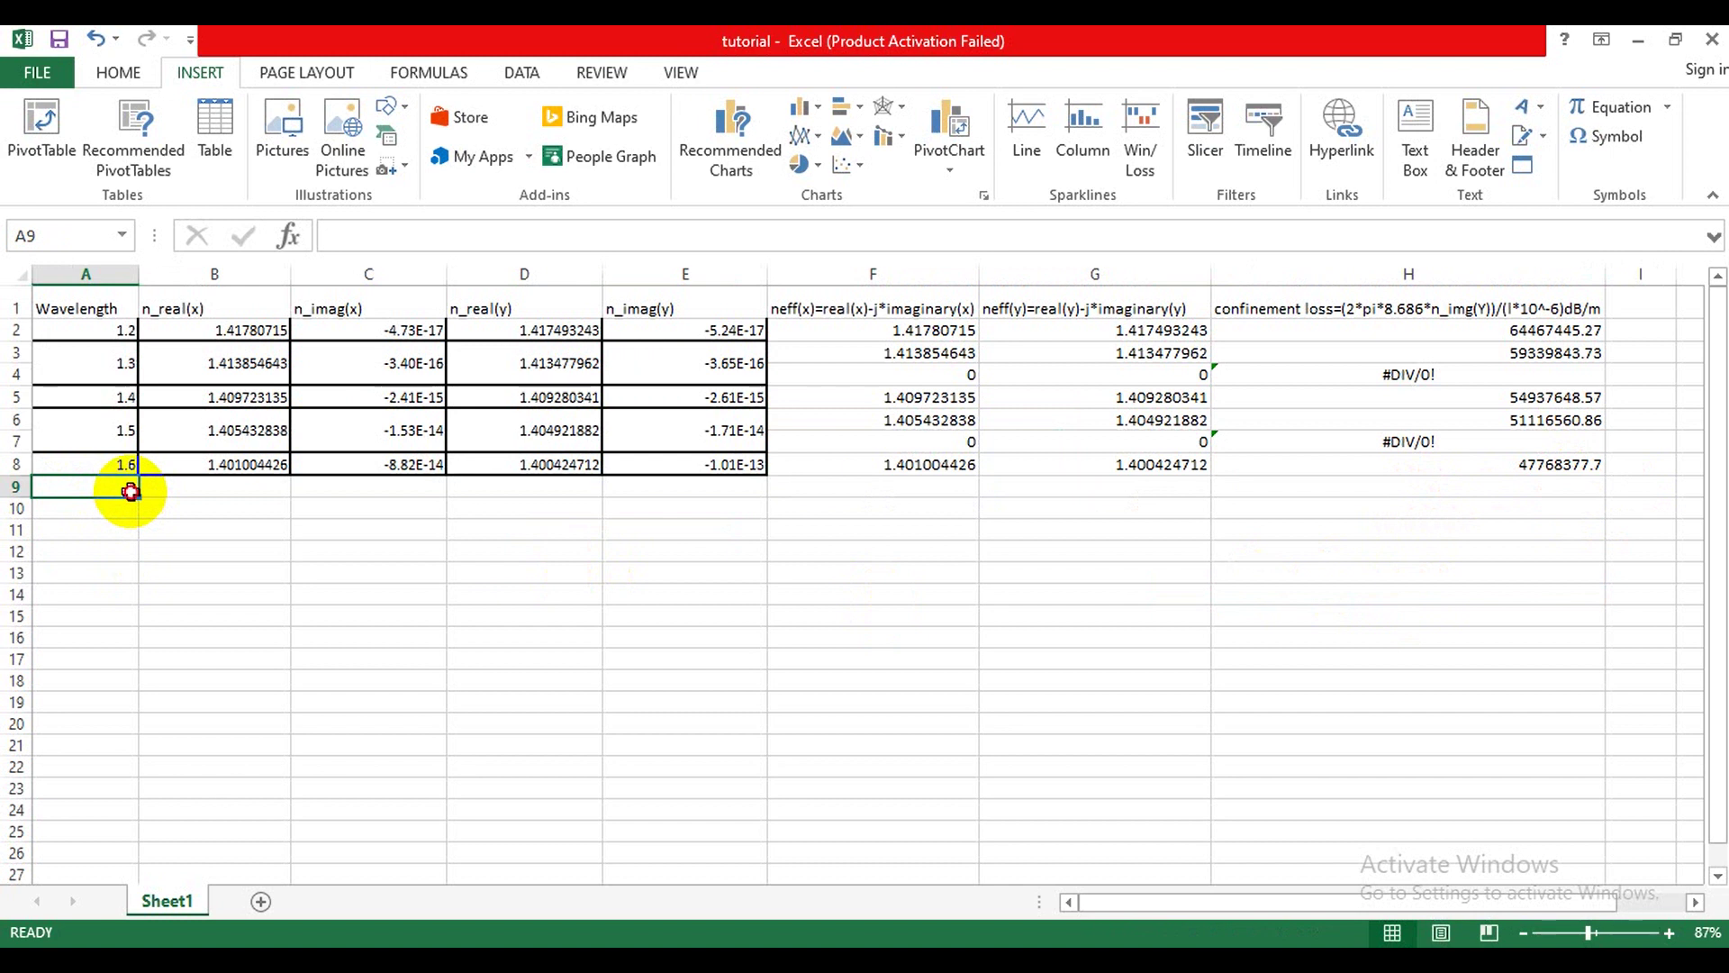
left_click_drag(130, 491, 92, 276)
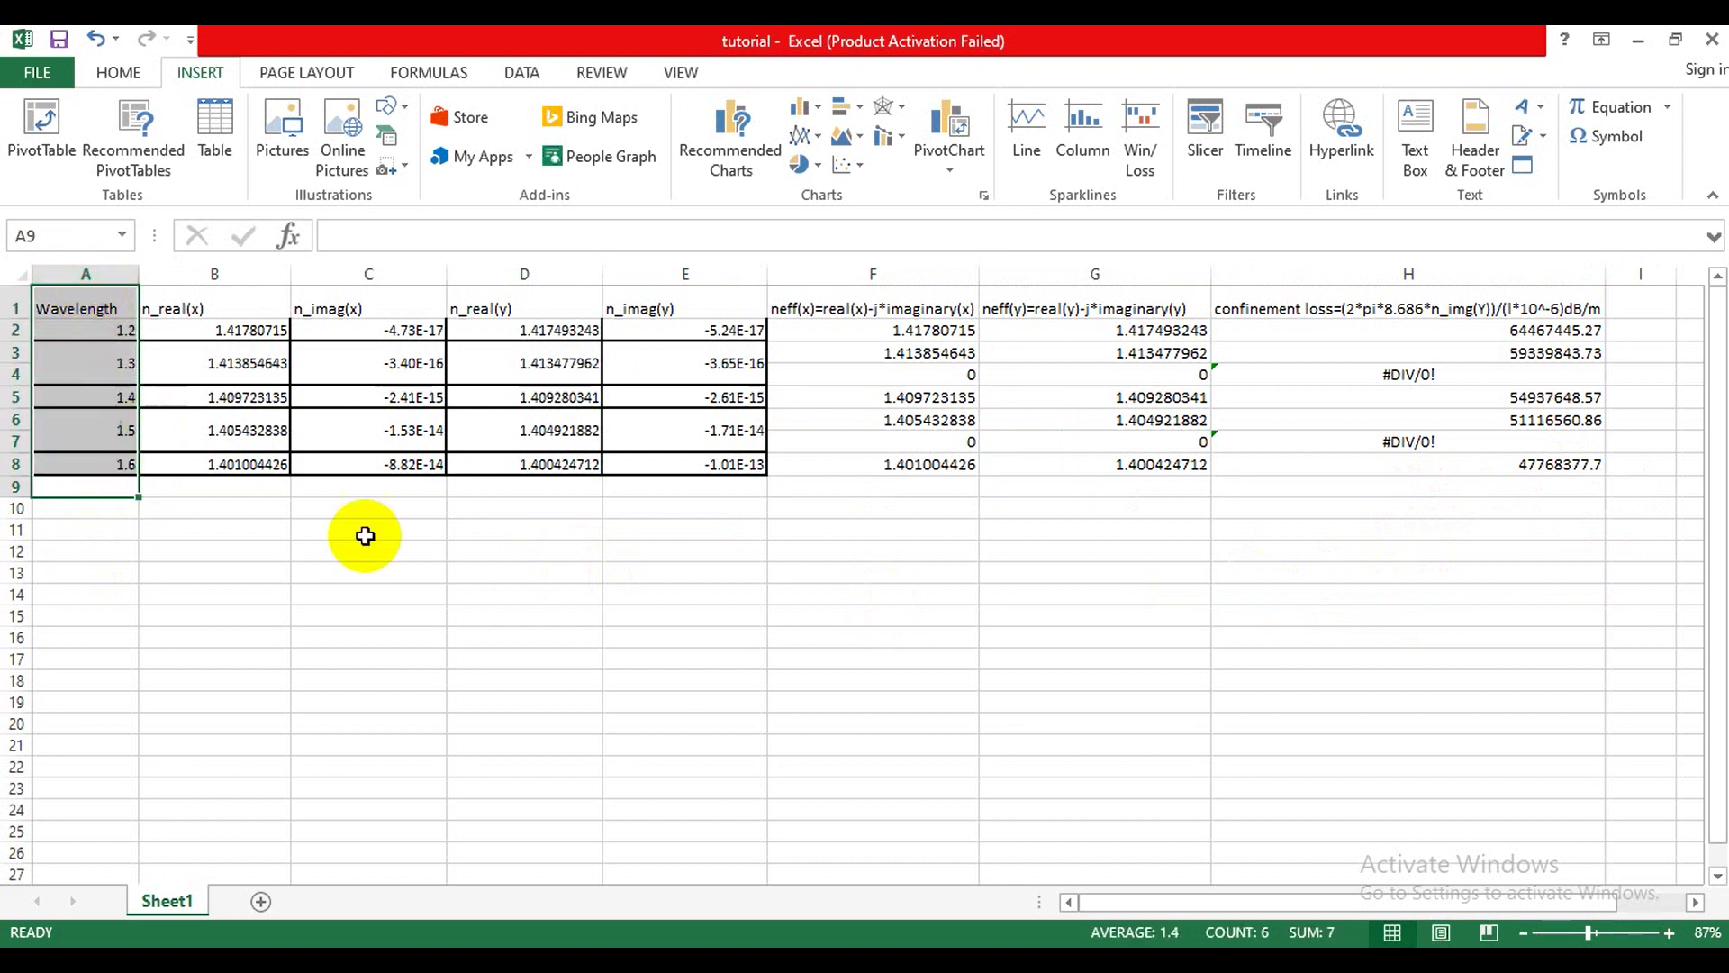
left_click(1435, 493, "ctrl")
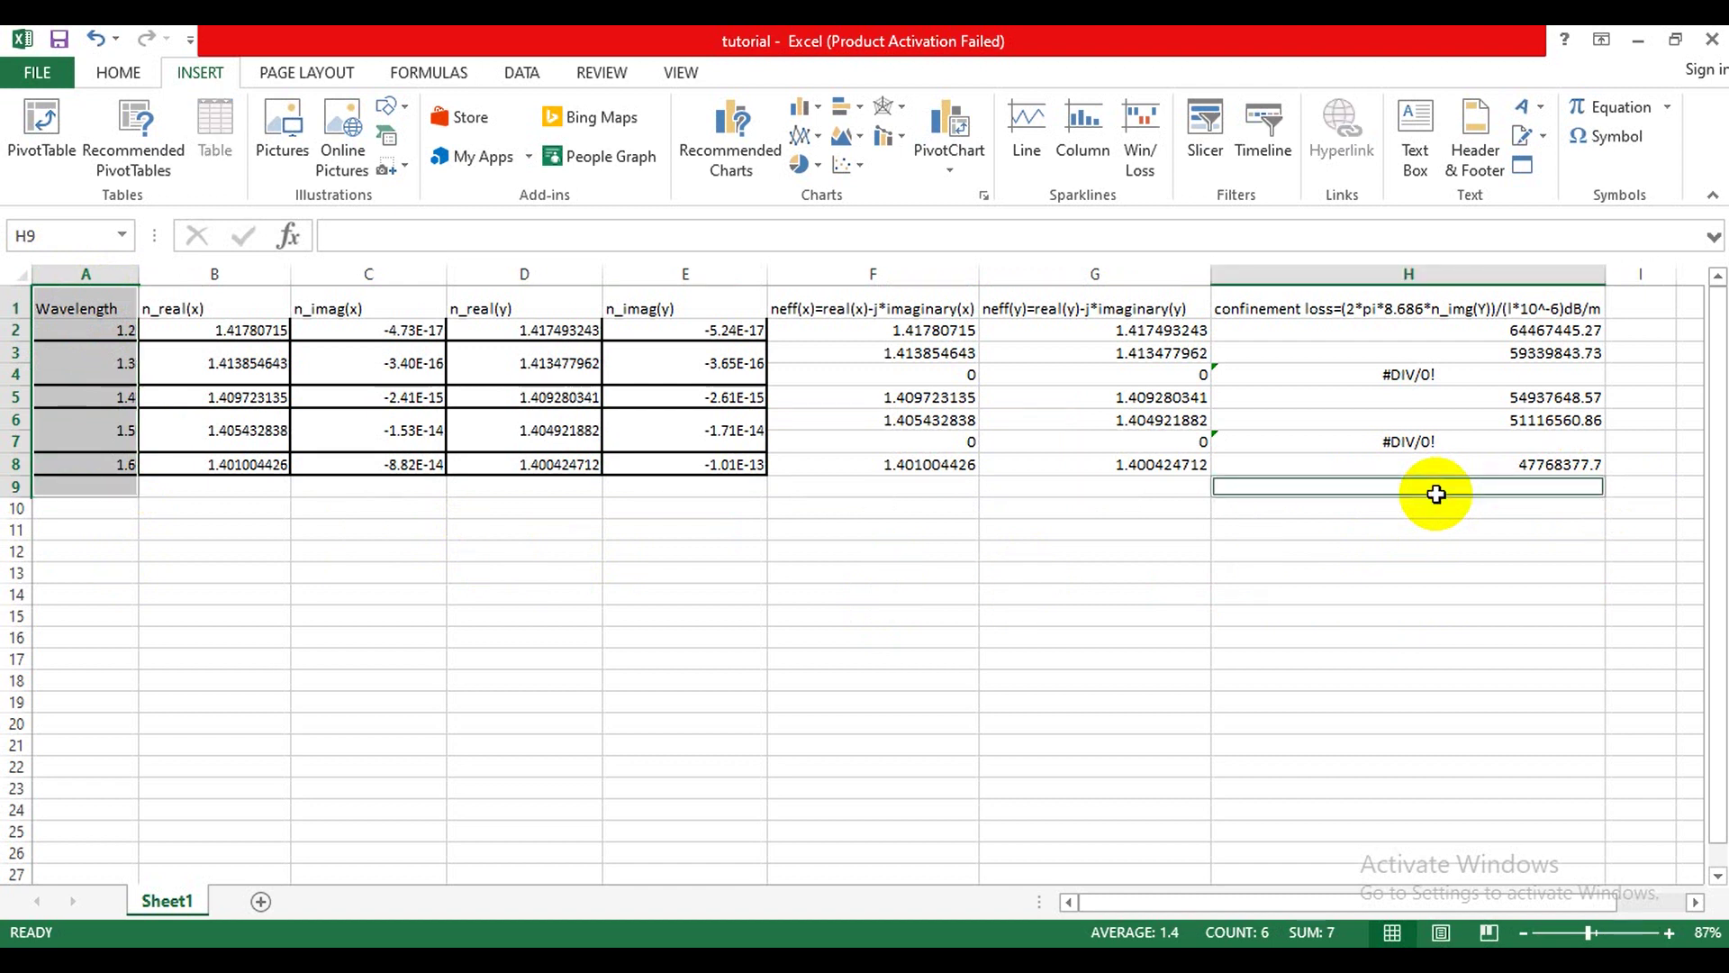
left_click_drag(1435, 493, 1339, 266)
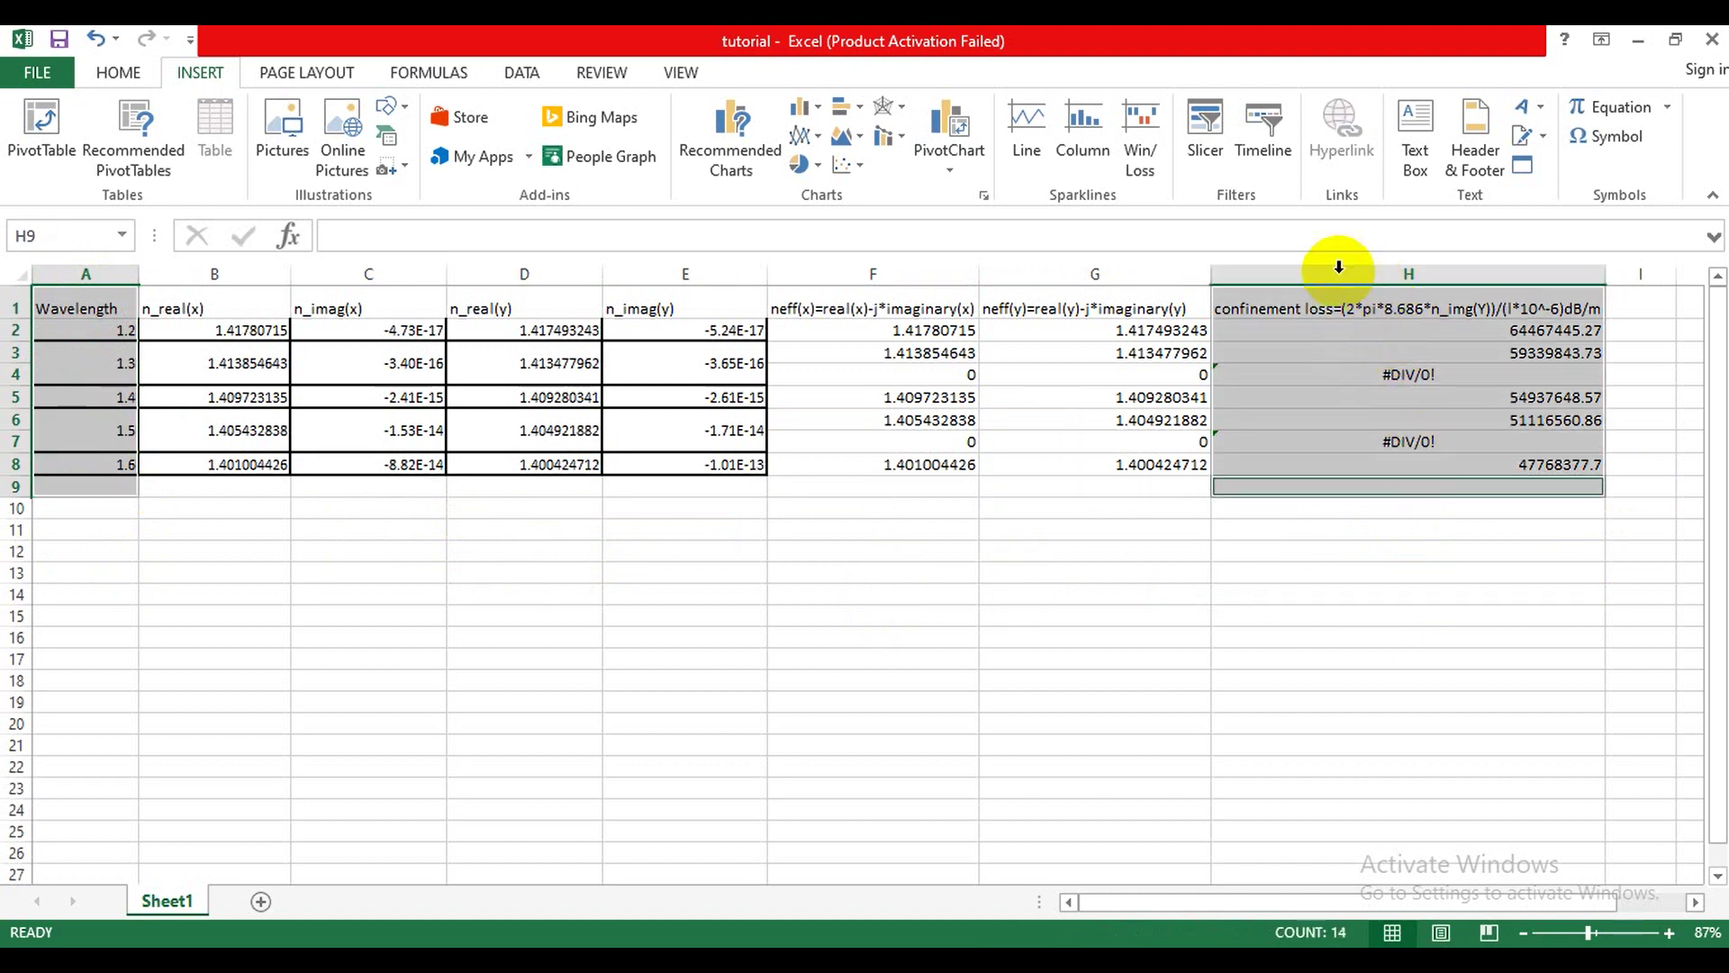
left_click(844, 167)
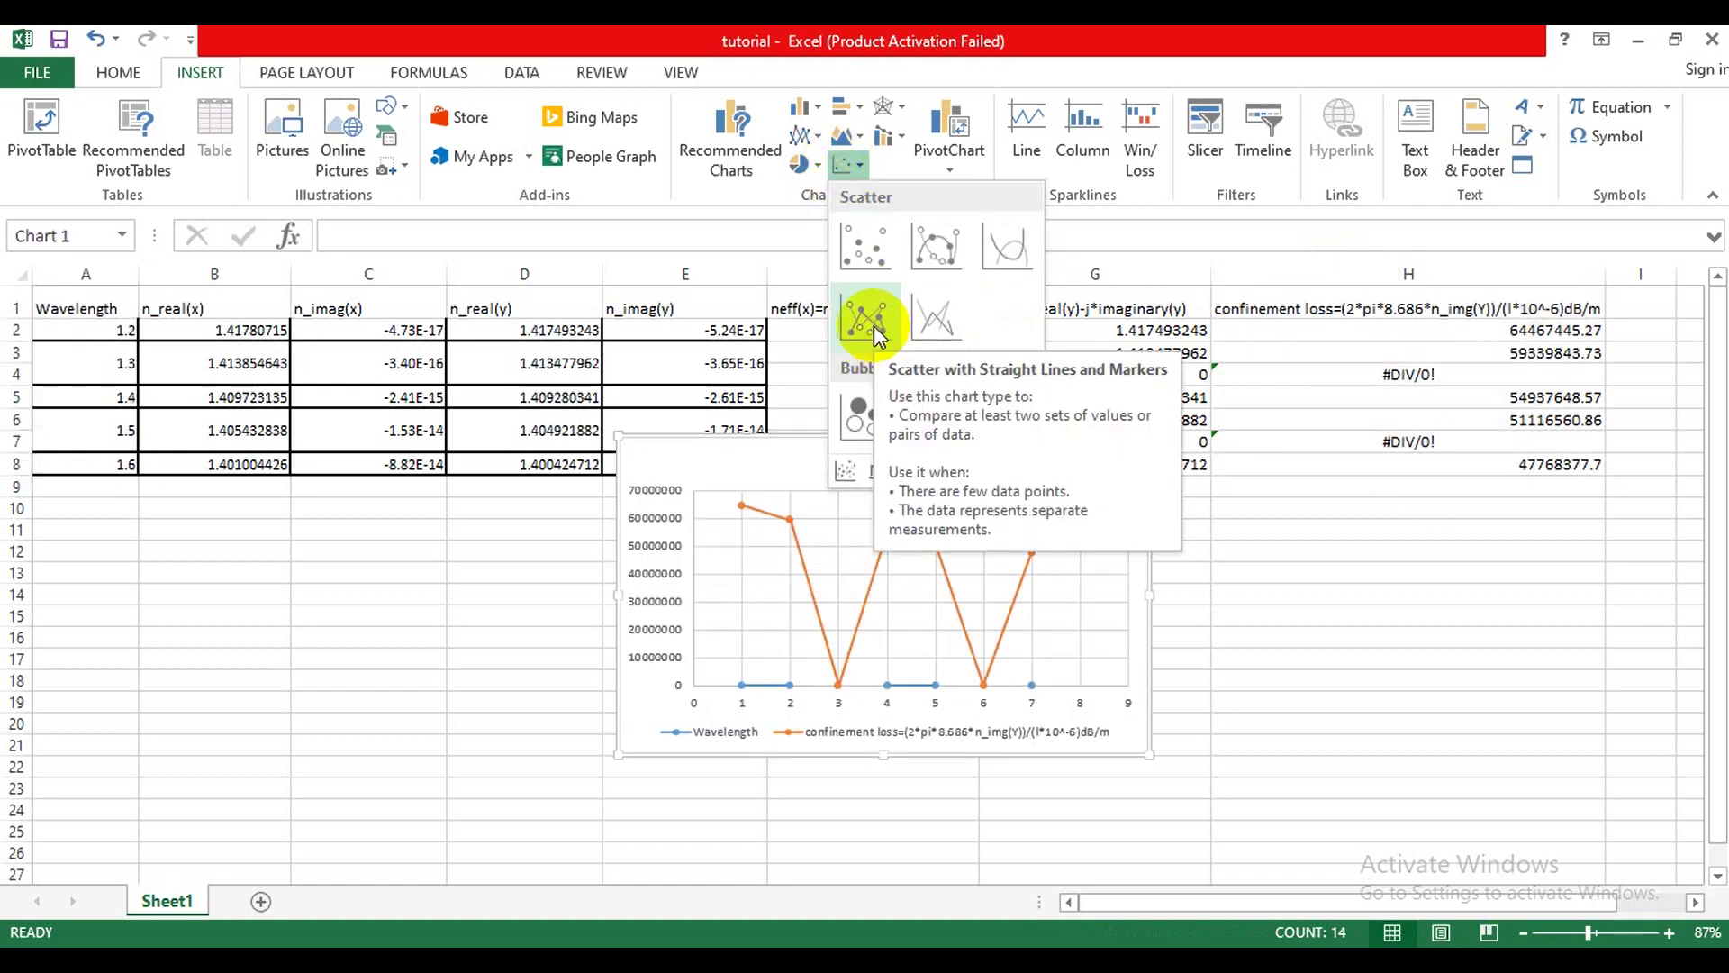
left_click(866, 320)
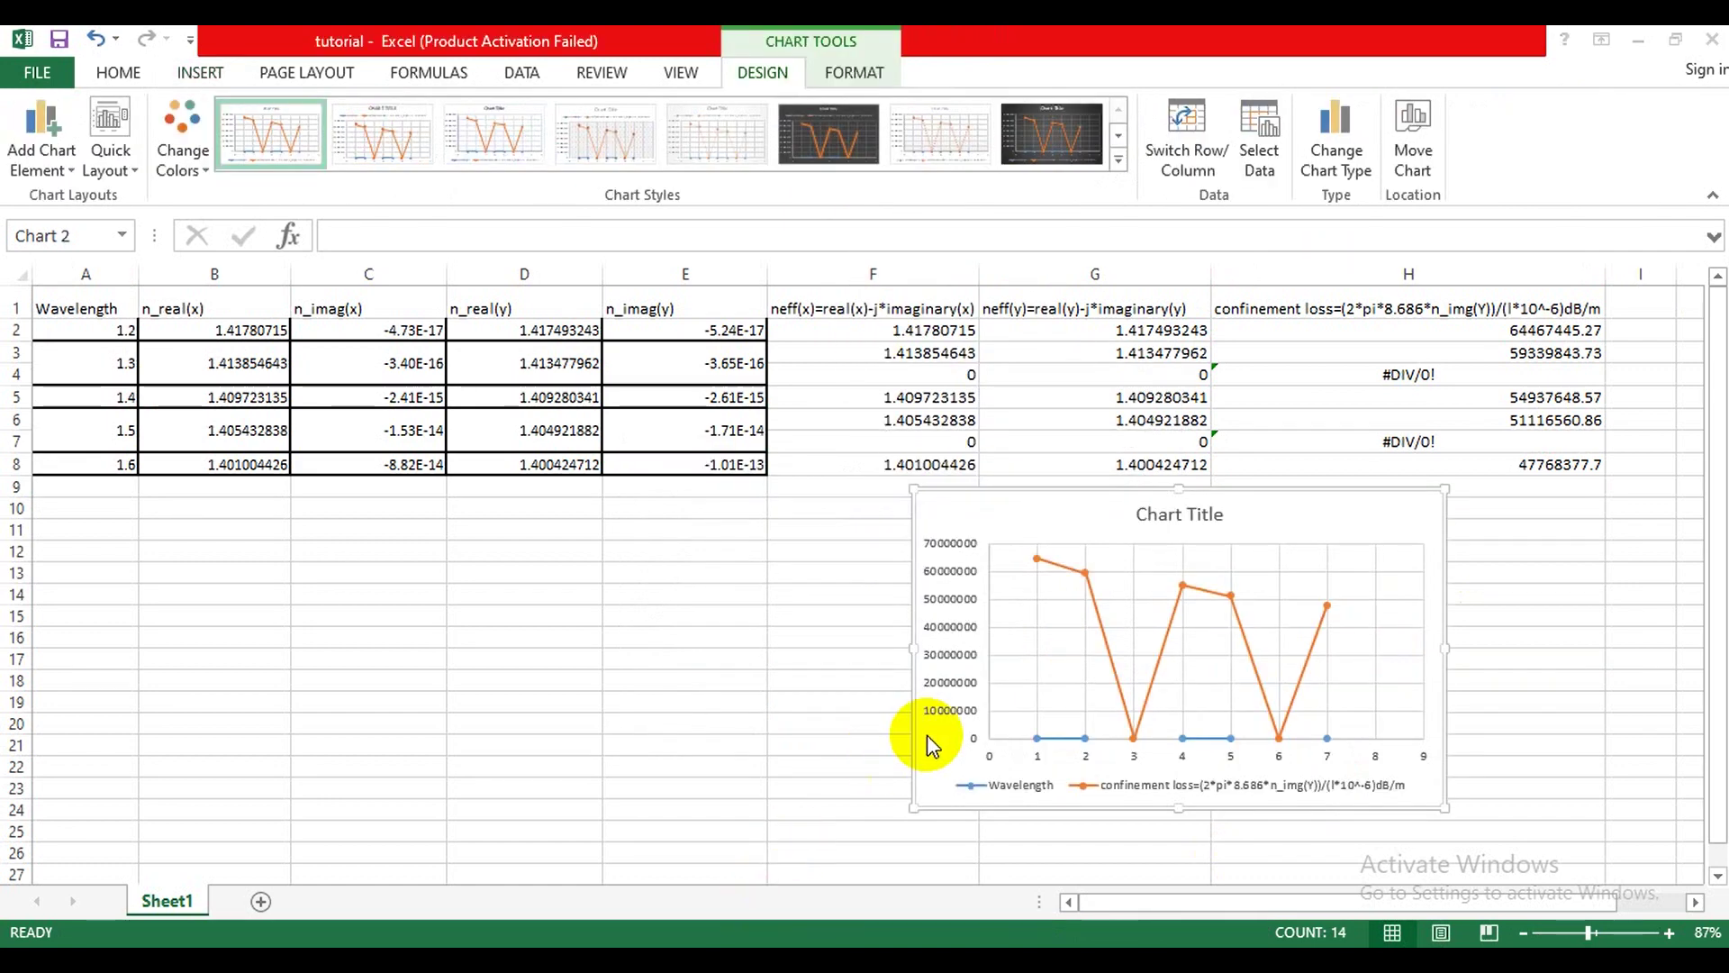